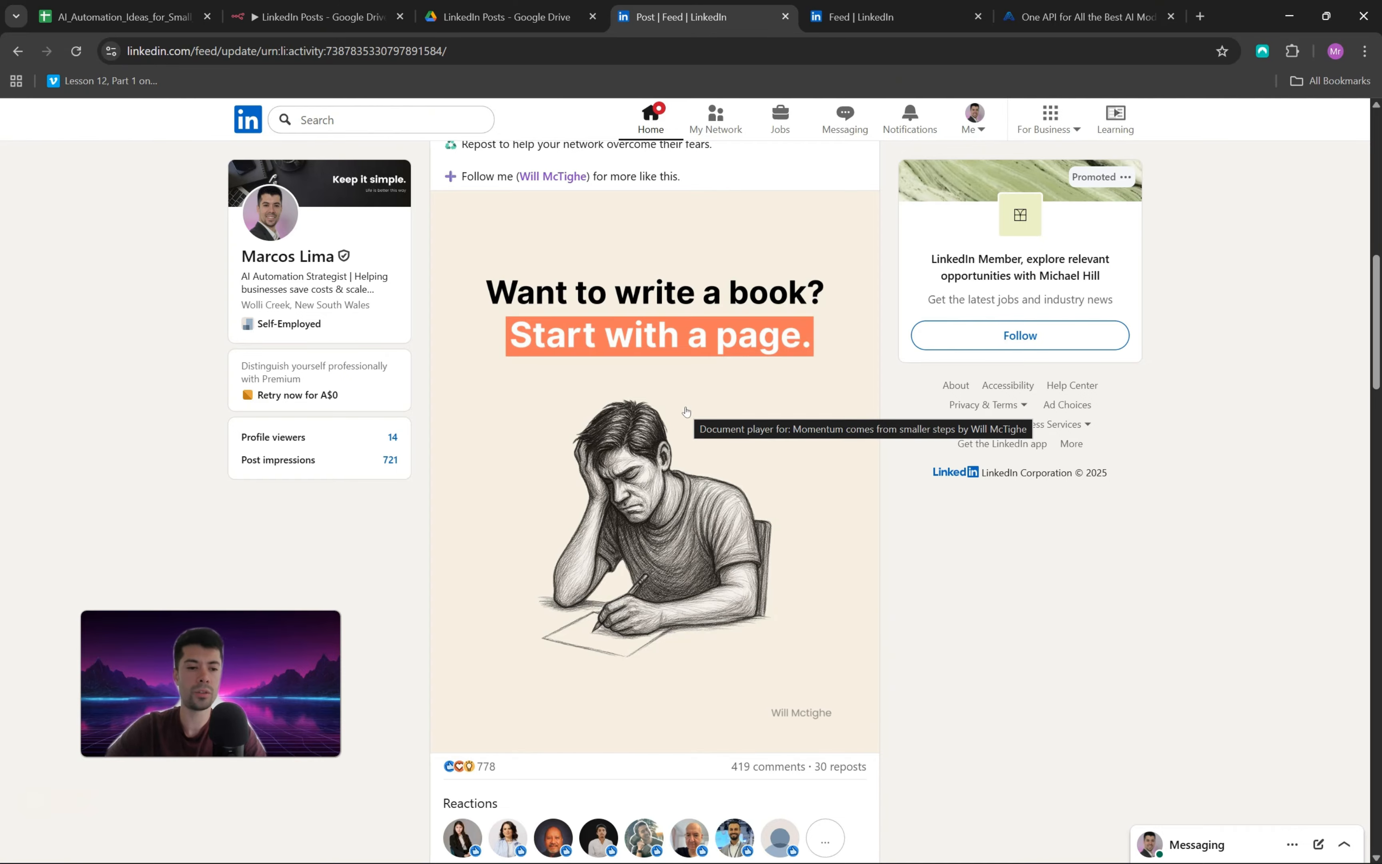
Step: Read the post about starting with small steps and page through its "Momentum comes from smaller steps" carousel
{"action": "scroll", "coordinate": [703, 417], "scroll_direction": "up", "scroll_amount": 8}
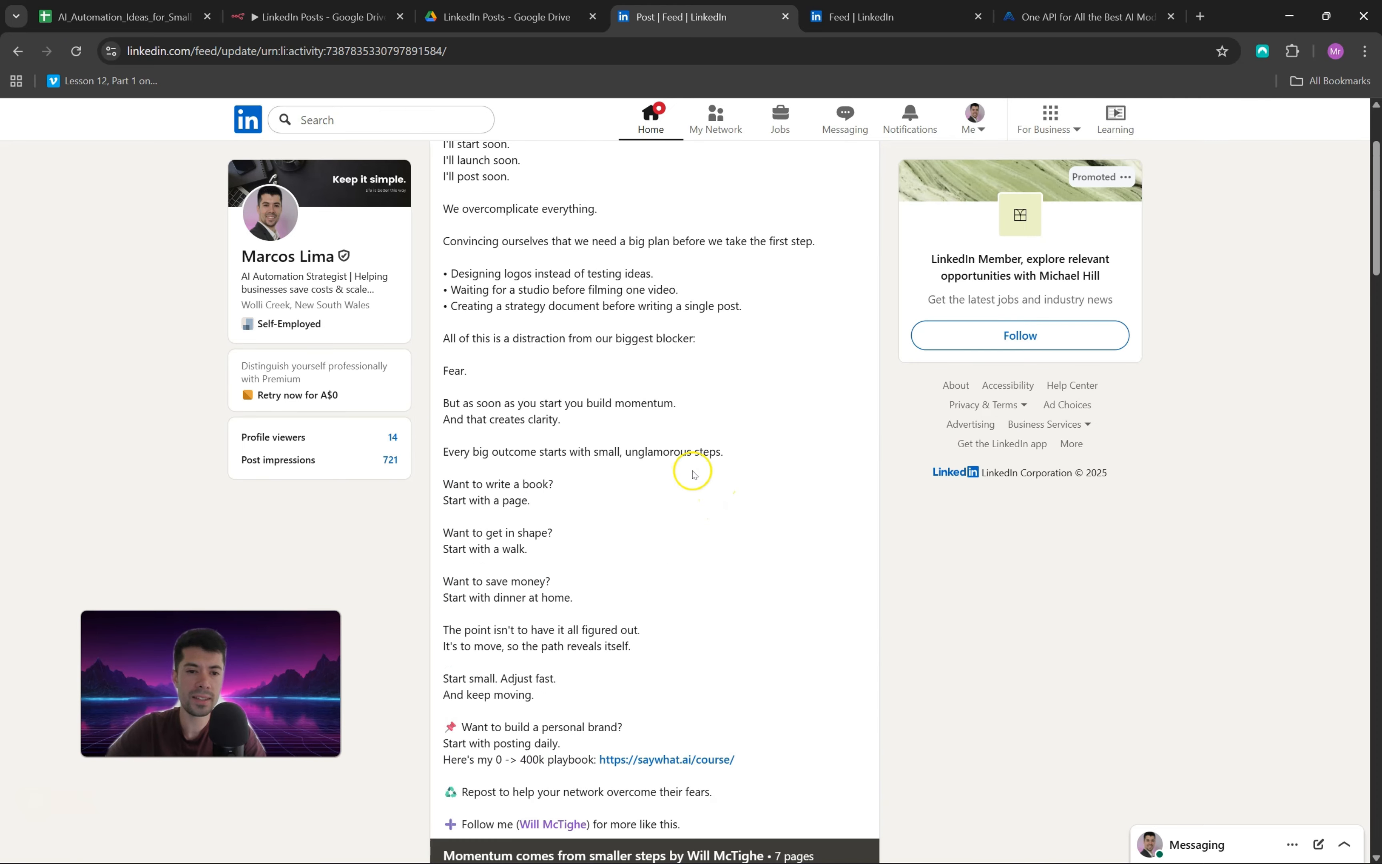
{"action": "scroll", "coordinate": [651, 412], "scroll_direction": "up", "scroll_amount": 3}
{"action": "scroll", "coordinate": [654, 420], "scroll_direction": "down", "scroll_amount": 9}
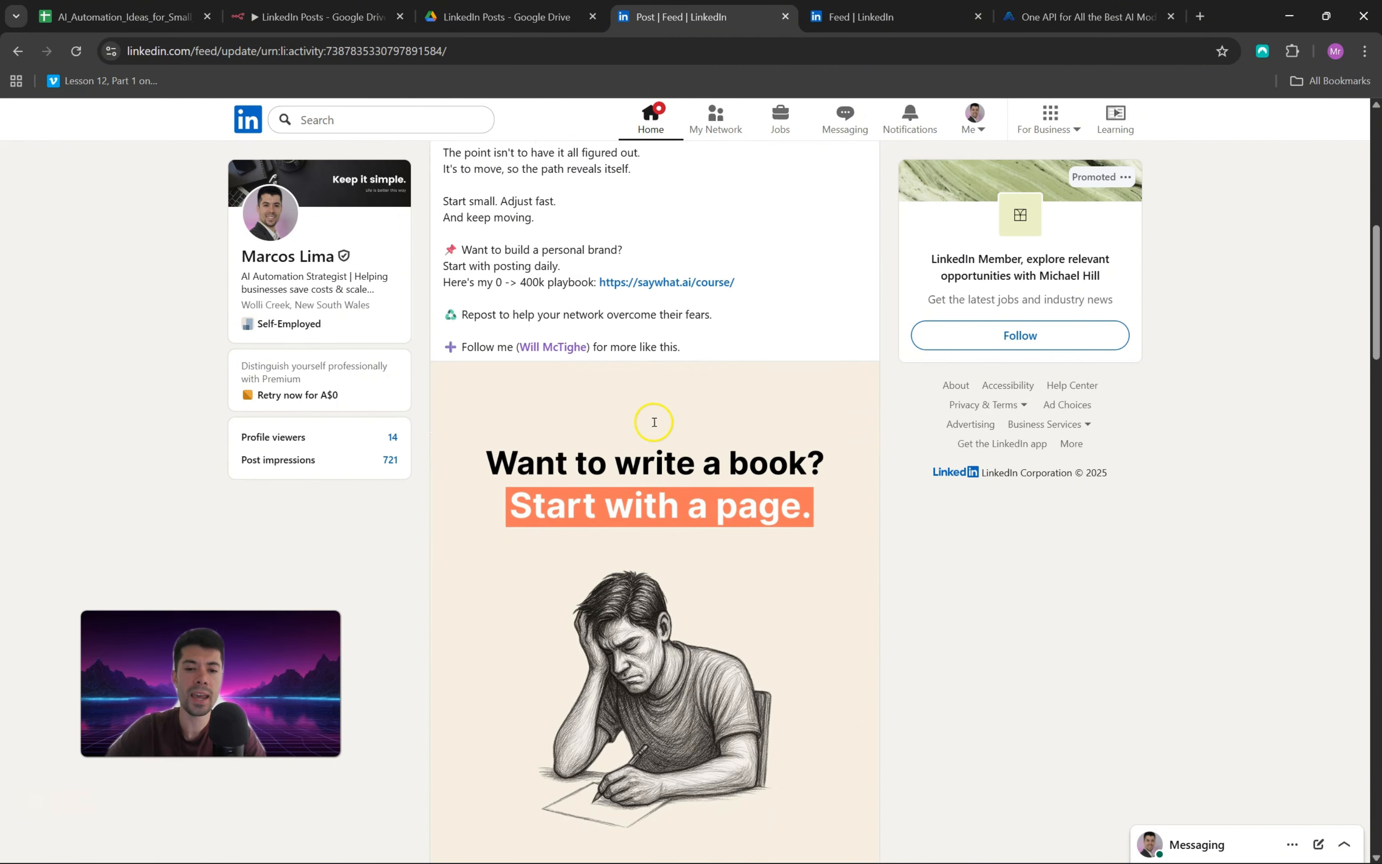
{"action": "scroll", "coordinate": [654, 423], "scroll_direction": "down", "scroll_amount": 2}
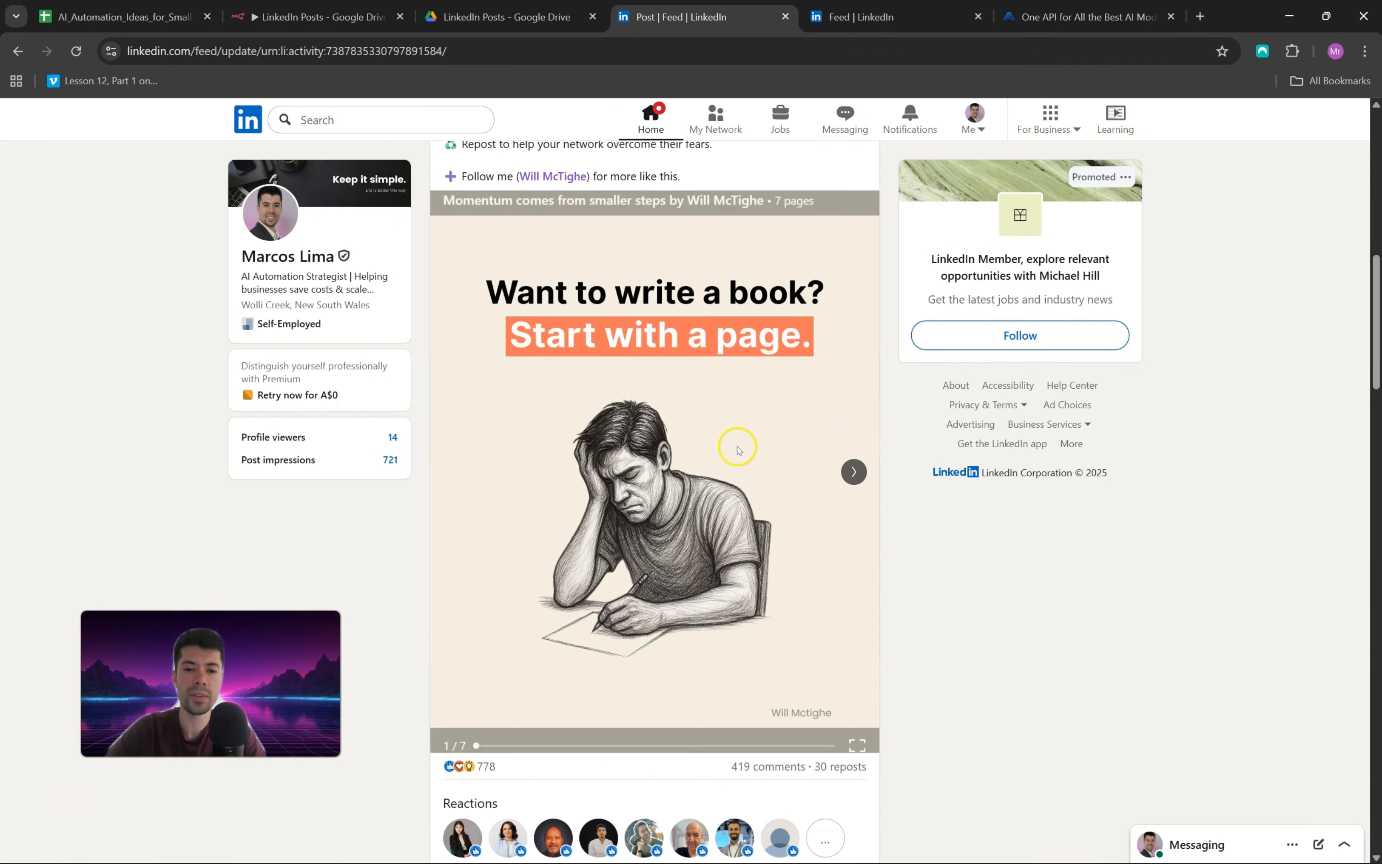
{"action": "left_click", "coordinate": [852, 472]}
{"action": "left_click", "coordinate": [853, 471]}
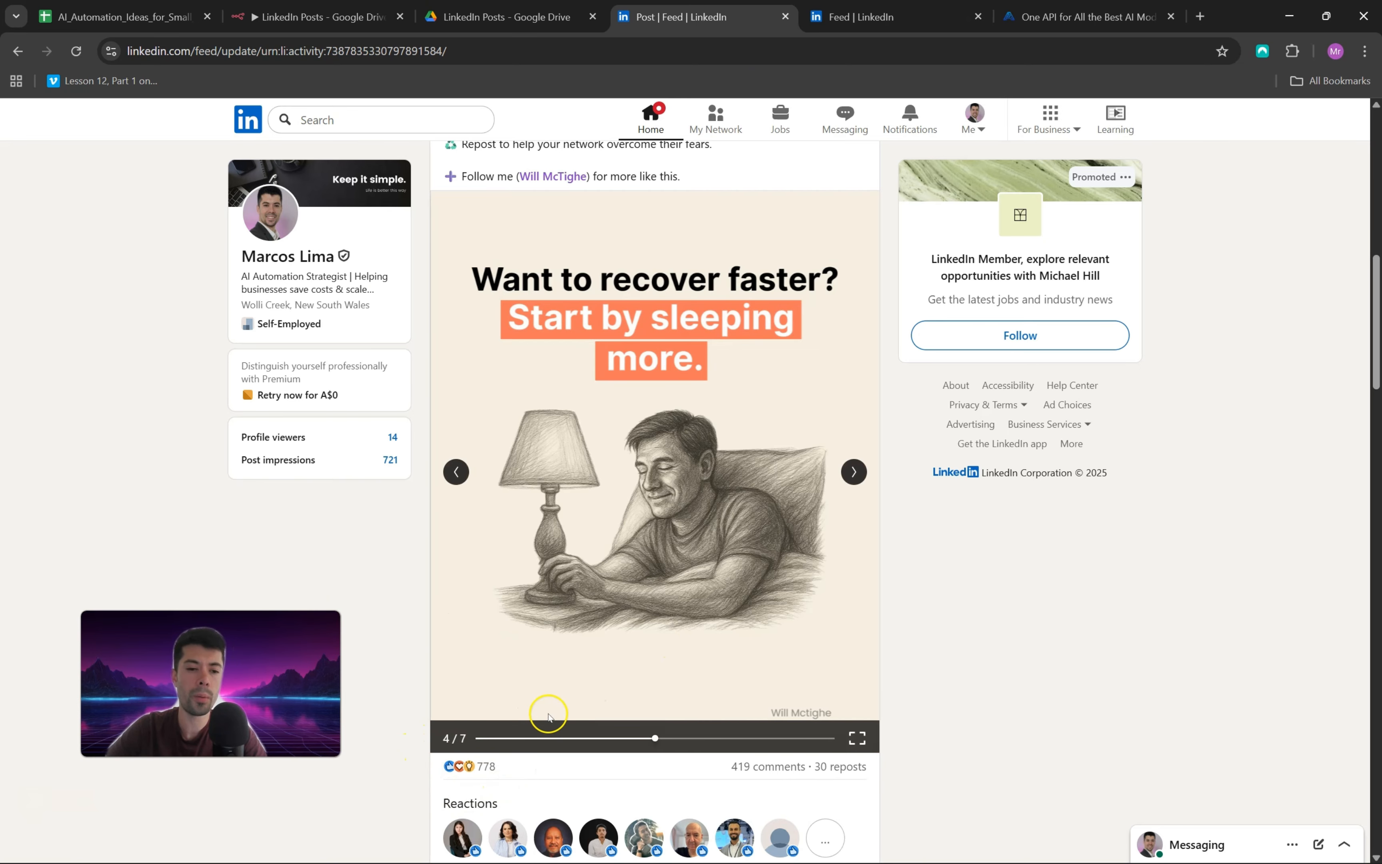
Step: Examine the full text and carousel slides of the "10 Traits You Need to Be a High-Performer" post in the feed
{"action": "key", "text": "ctrl+Tab"}
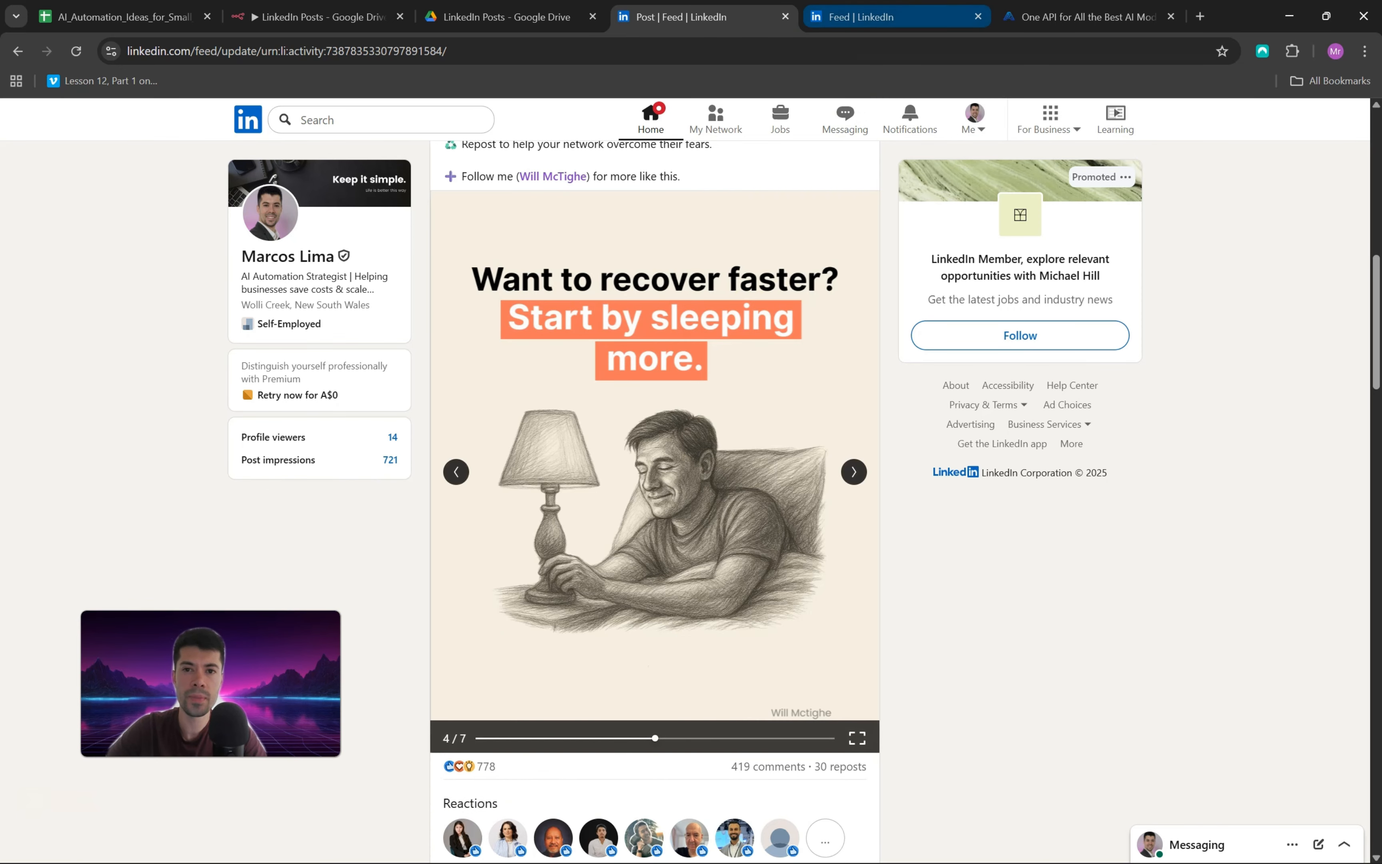
{"action": "scroll", "coordinate": [552, 349], "scroll_direction": "up", "scroll_amount": 1}
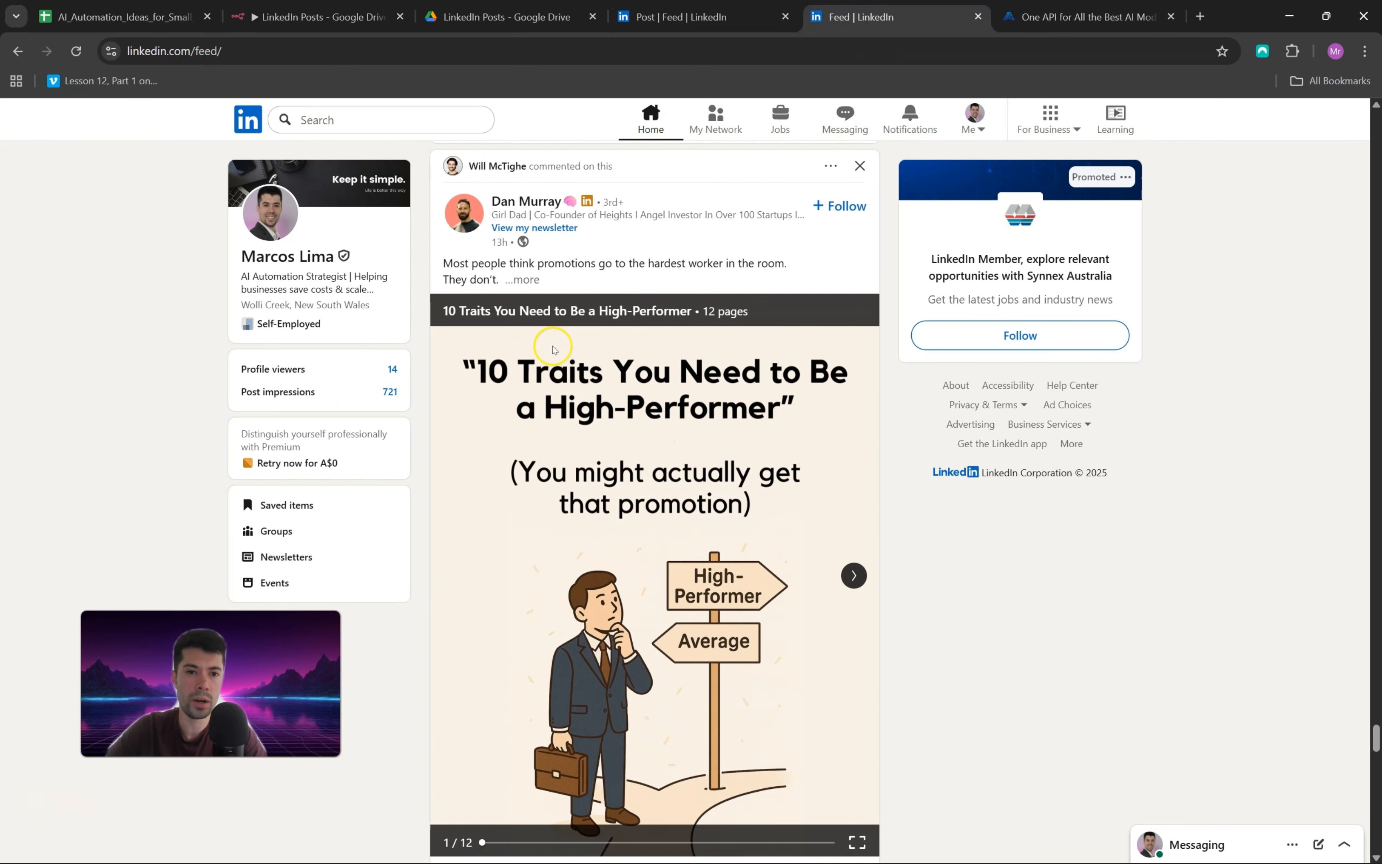
{"action": "left_click", "coordinate": [522, 280]}
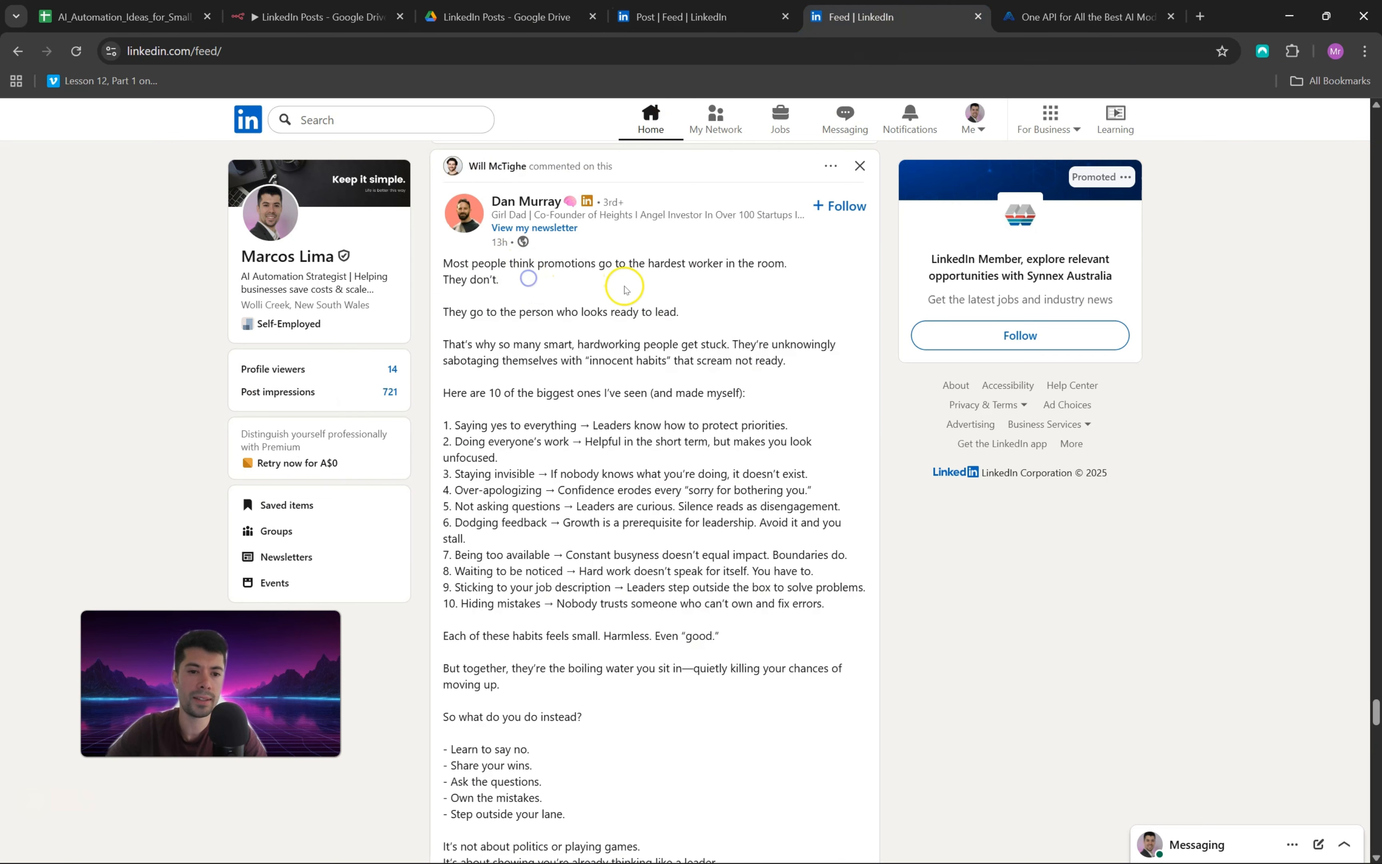
{"action": "scroll", "coordinate": [628, 297], "scroll_direction": "down", "scroll_amount": 5}
{"action": "scroll", "coordinate": [630, 304], "scroll_direction": "down", "scroll_amount": 10}
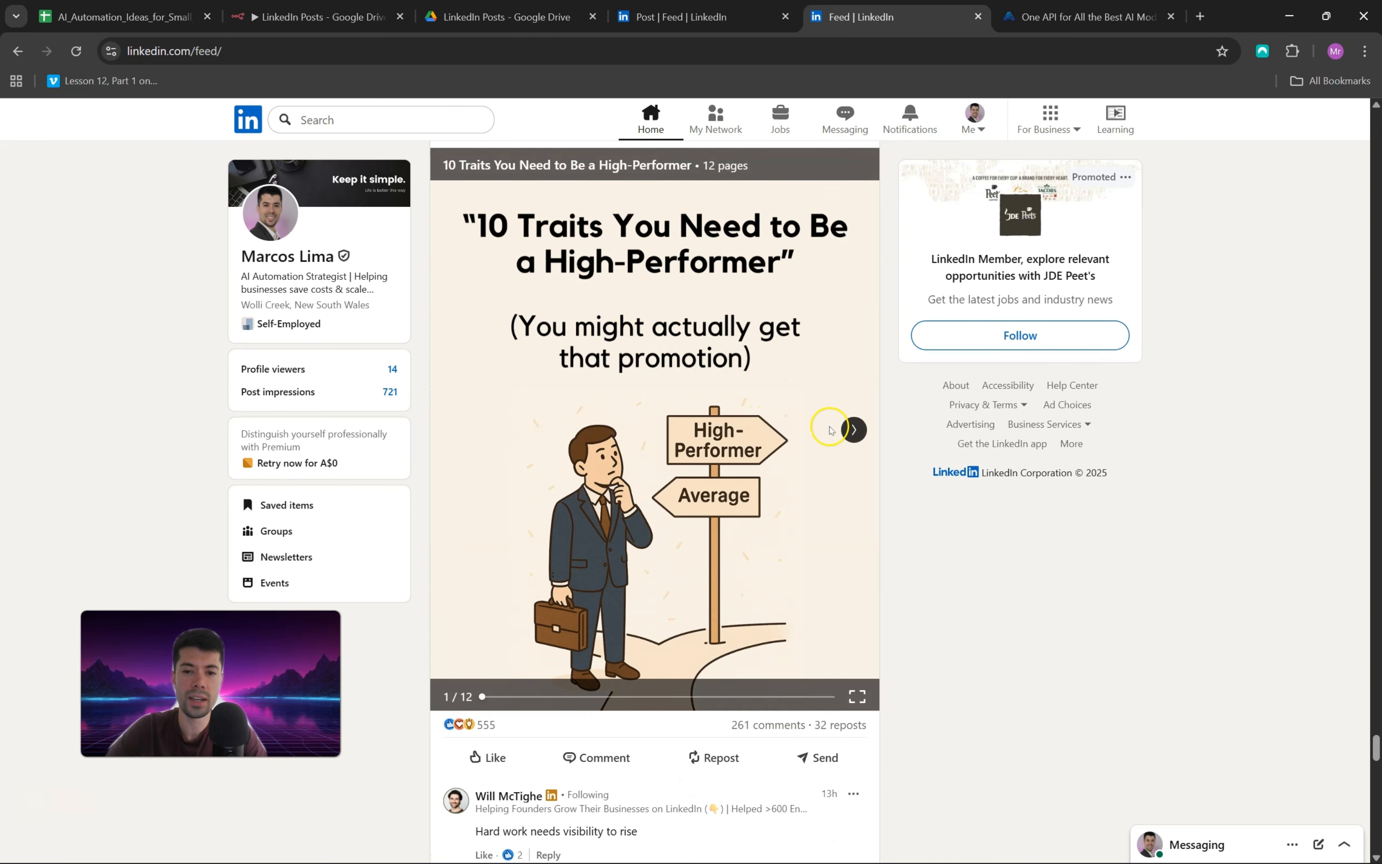
{"action": "left_click", "coordinate": [853, 430]}
{"action": "left_click", "coordinate": [854, 434]}
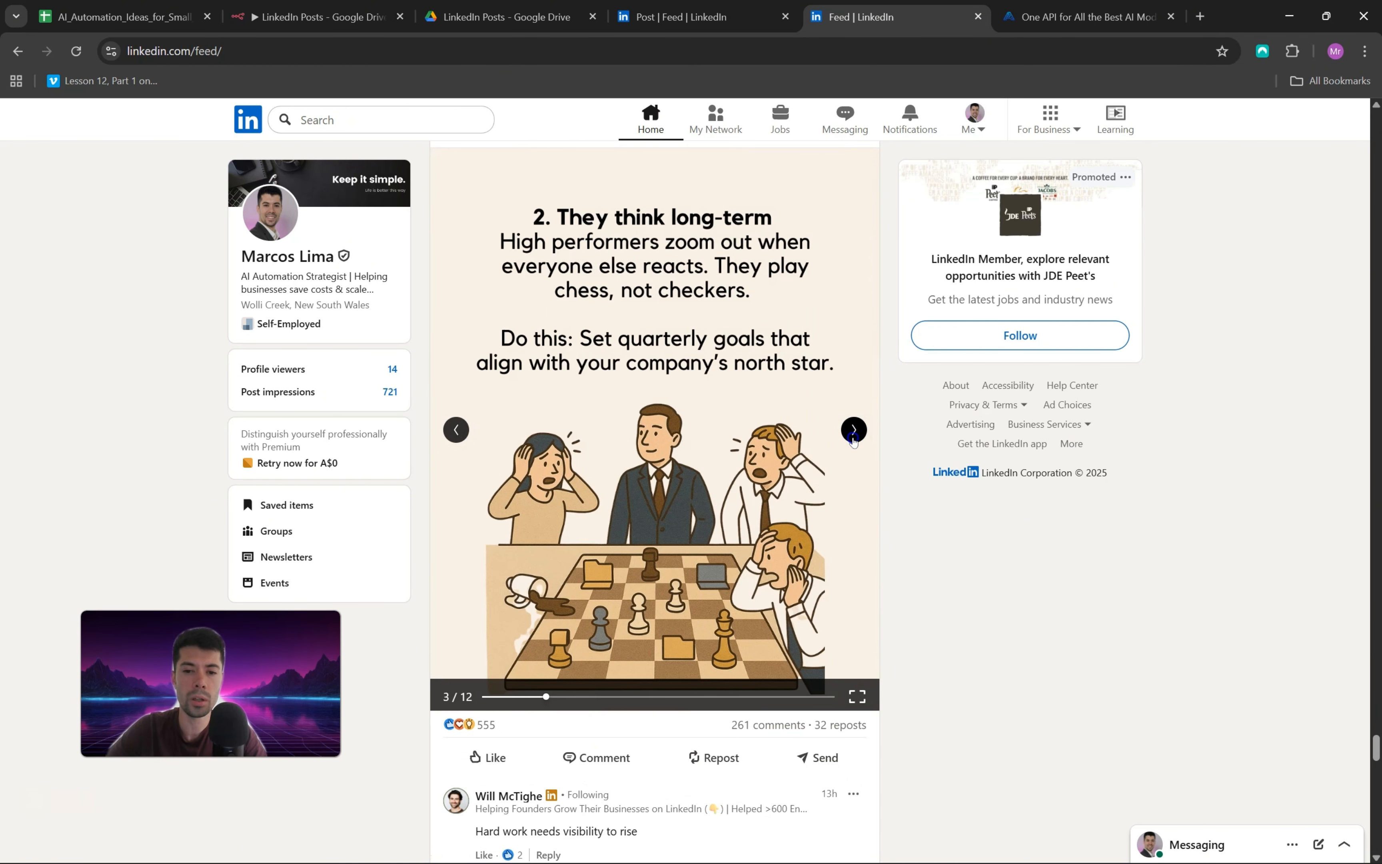
{"action": "left_click", "coordinate": [853, 437]}
{"action": "scroll", "coordinate": [780, 463], "scroll_direction": "up", "scroll_amount": 1}
{"action": "scroll", "coordinate": [516, 595], "scroll_direction": "down", "scroll_amount": 2}
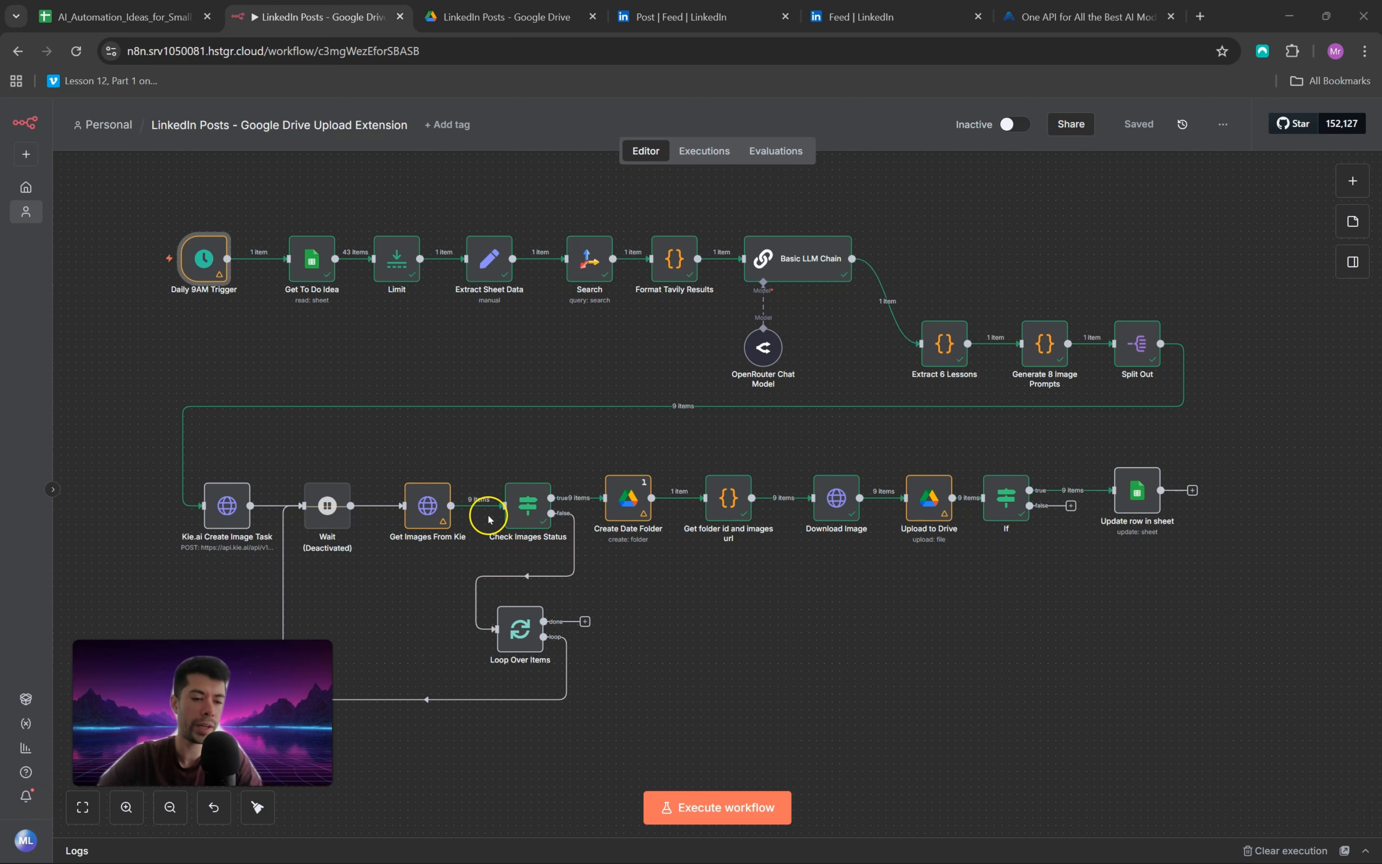
Step: Inspect the schedule settings of the Daily 9AM Trigger node in the n8n workflow and return to the canvas
{"action": "mouse_move", "coordinate": [196, 275]}
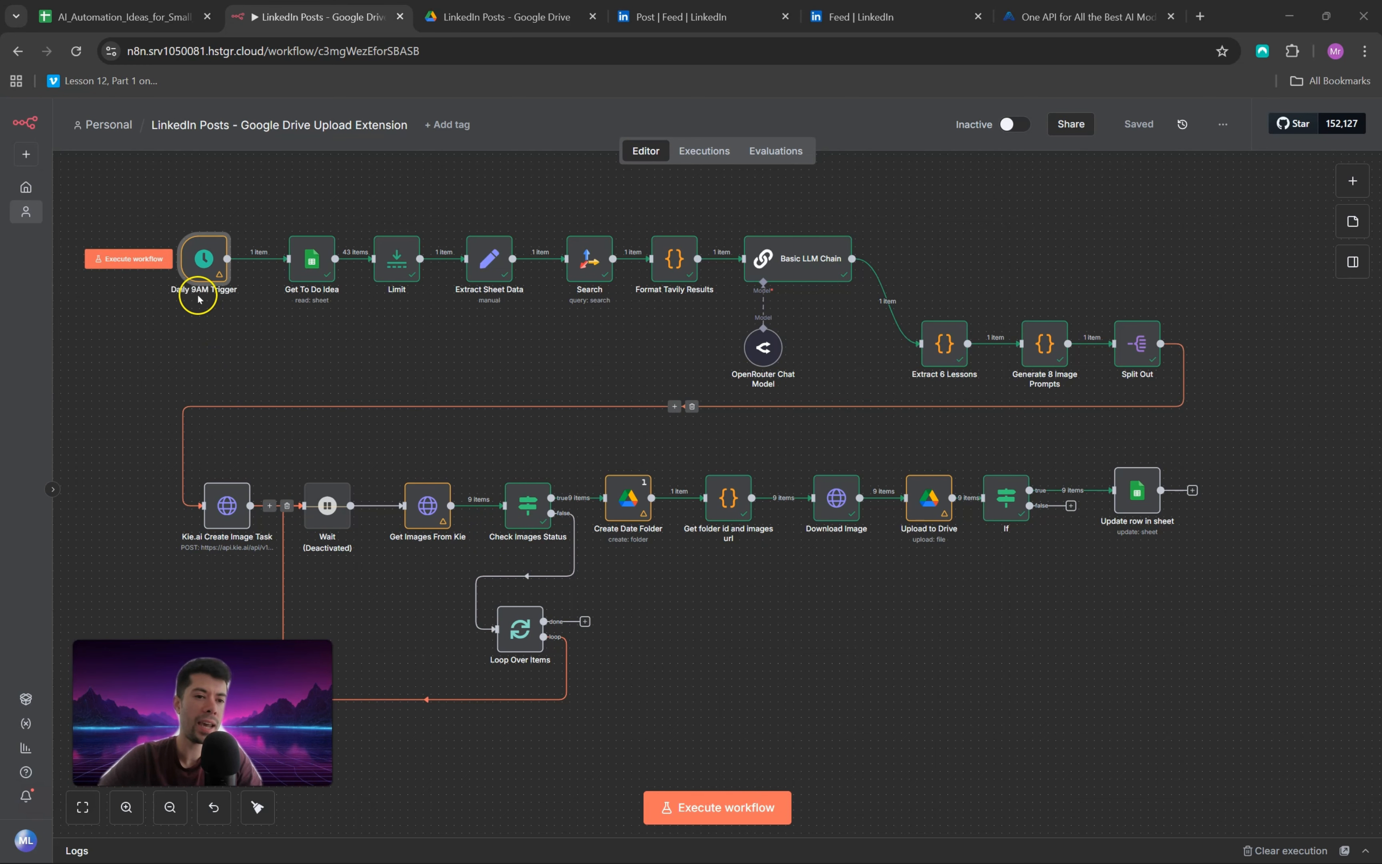
{"action": "double_click", "coordinate": [200, 271]}
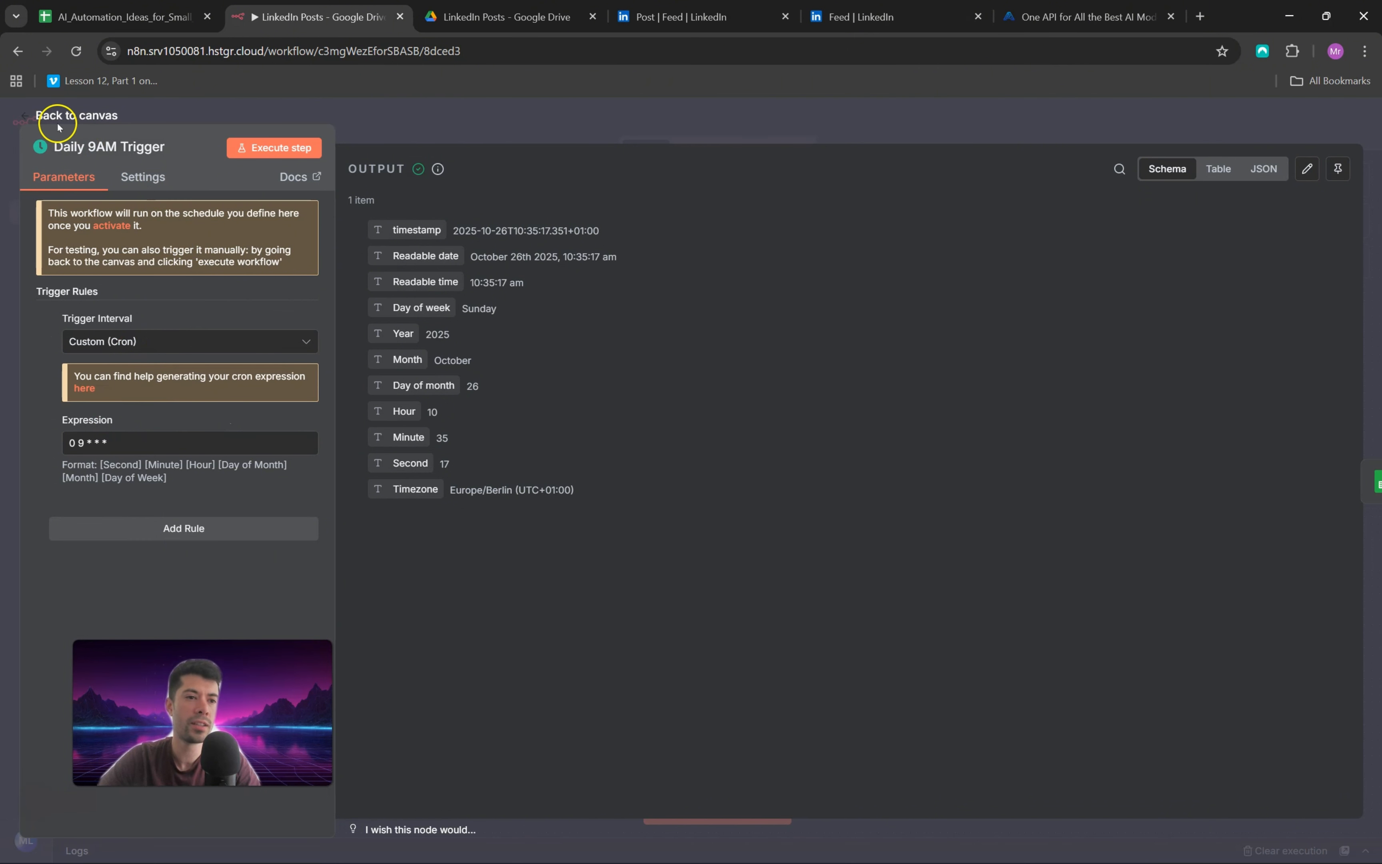
{"action": "left_click", "coordinate": [31, 115]}
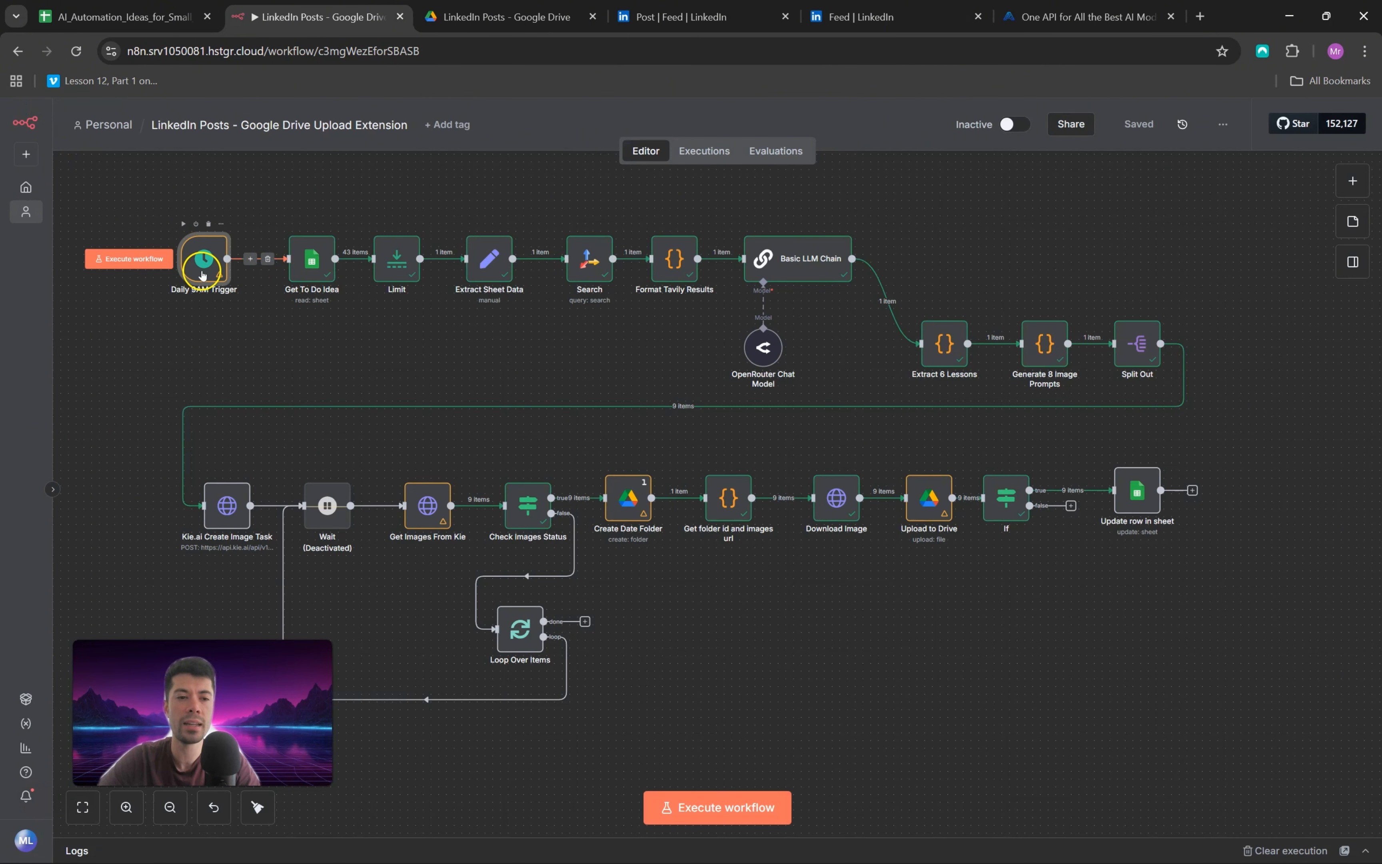
Step: Search the nodes for "schedule" and add a Schedule Trigger to the workflow
{"action": "left_click", "coordinate": [1344, 177]}
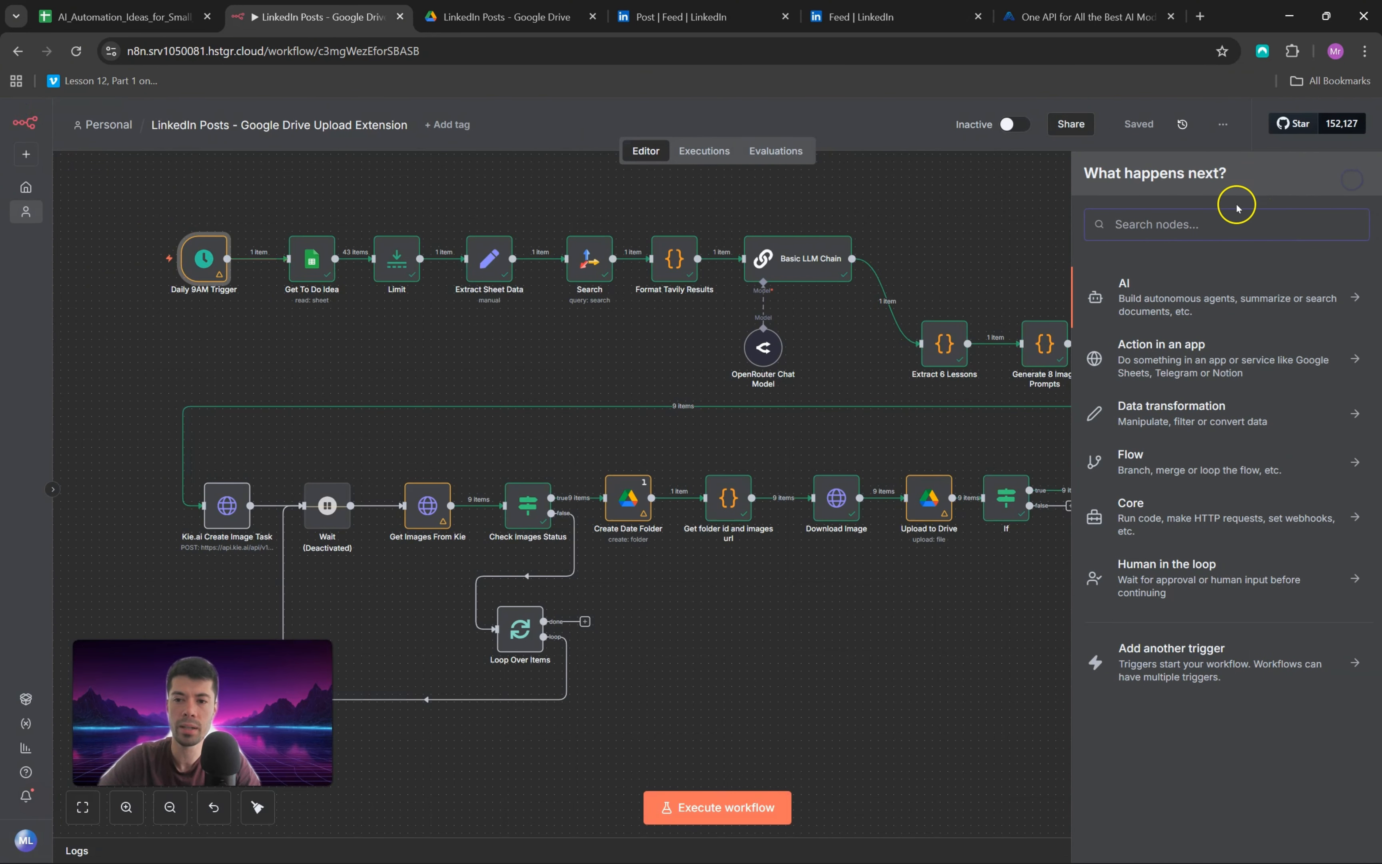
{"action": "left_click", "coordinate": [1226, 220]}
{"action": "type", "text": "schedule"}
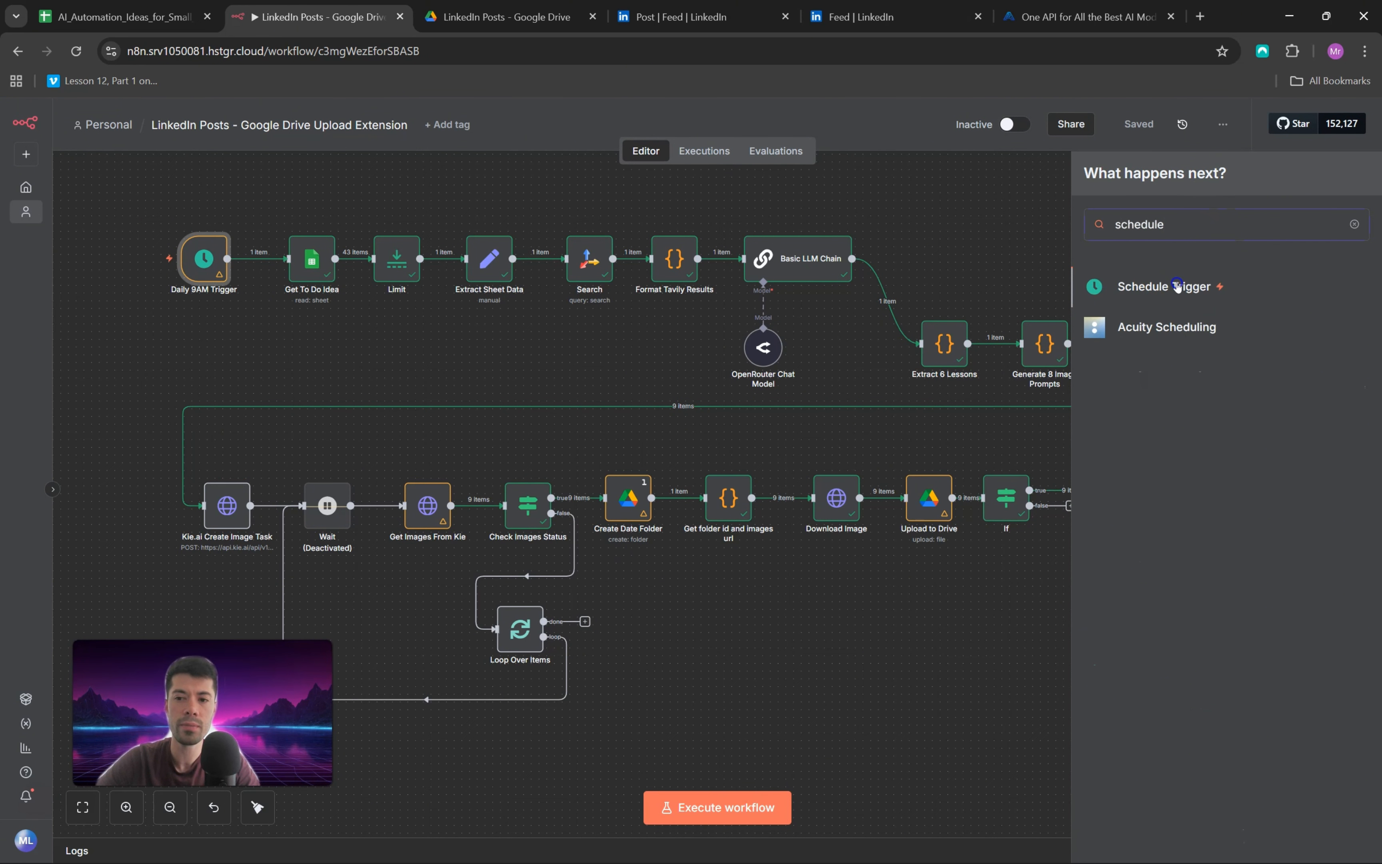
{"action": "left_click", "coordinate": [1177, 286]}
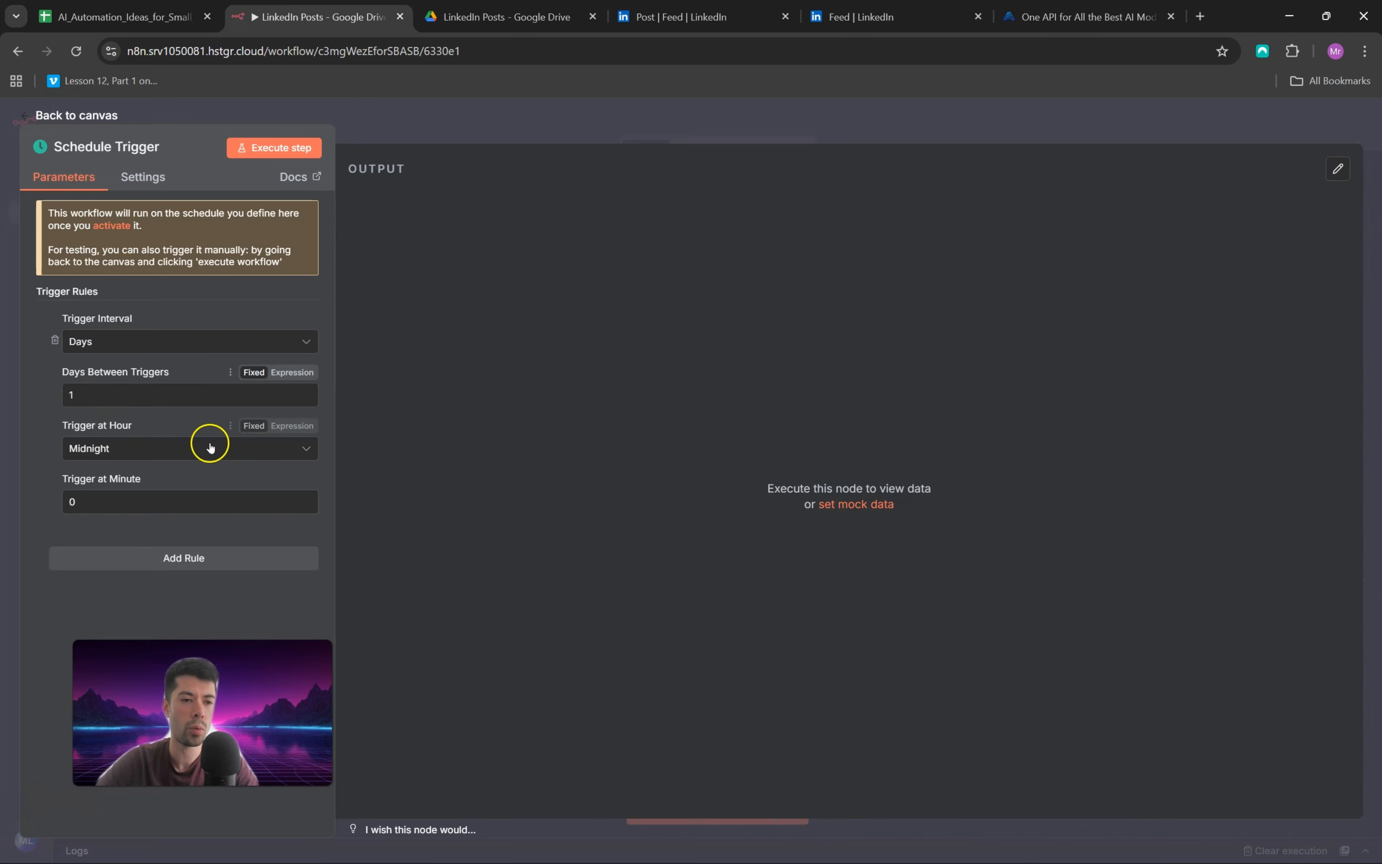
Step: Browse the available trigger hours of the new Schedule Trigger and delete that node from the canvas
{"action": "left_click", "coordinate": [175, 449]}
{"action": "scroll", "coordinate": [160, 551], "scroll_direction": "down", "scroll_amount": 8}
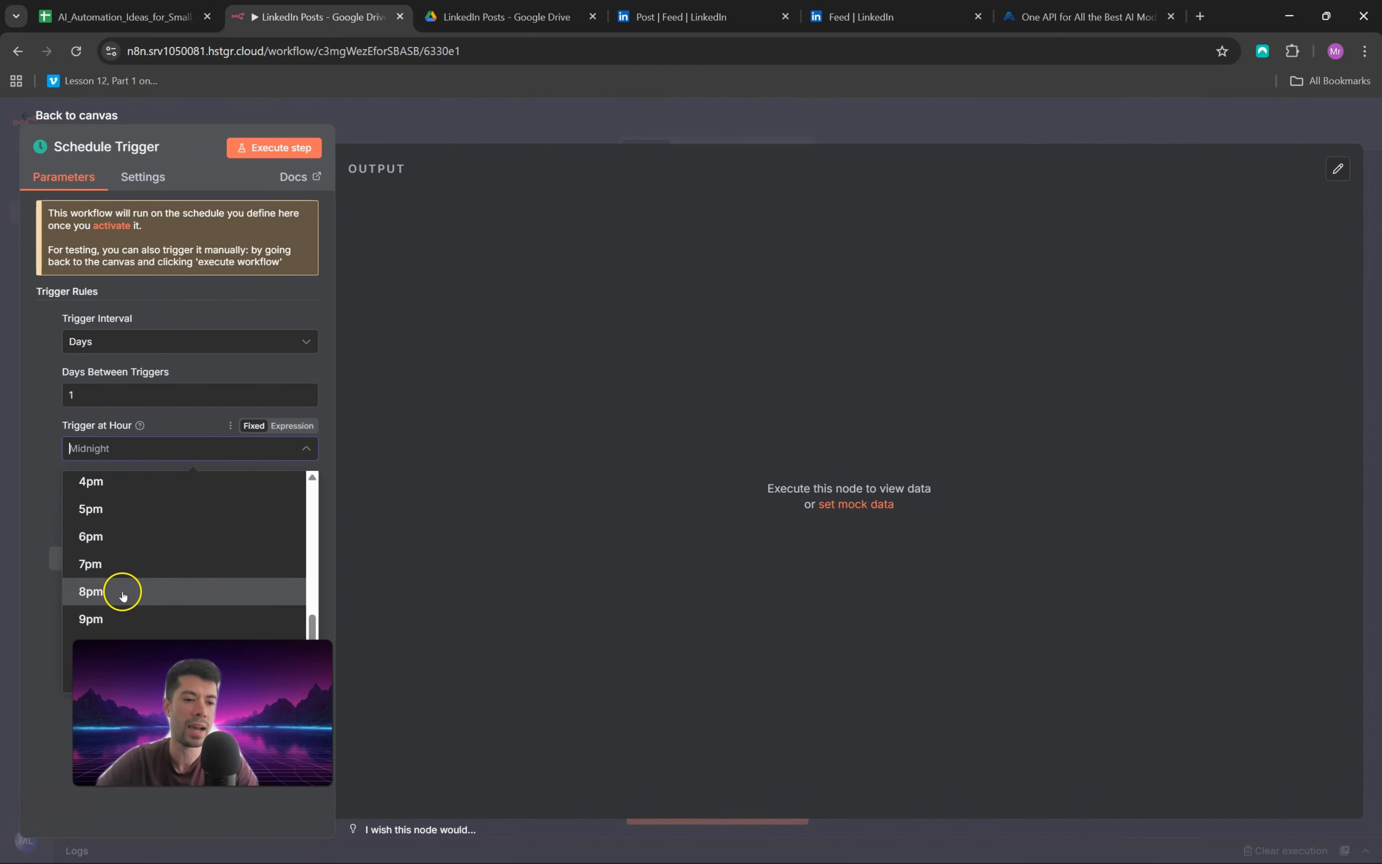
{"action": "scroll", "coordinate": [161, 557], "scroll_direction": "up", "scroll_amount": 8}
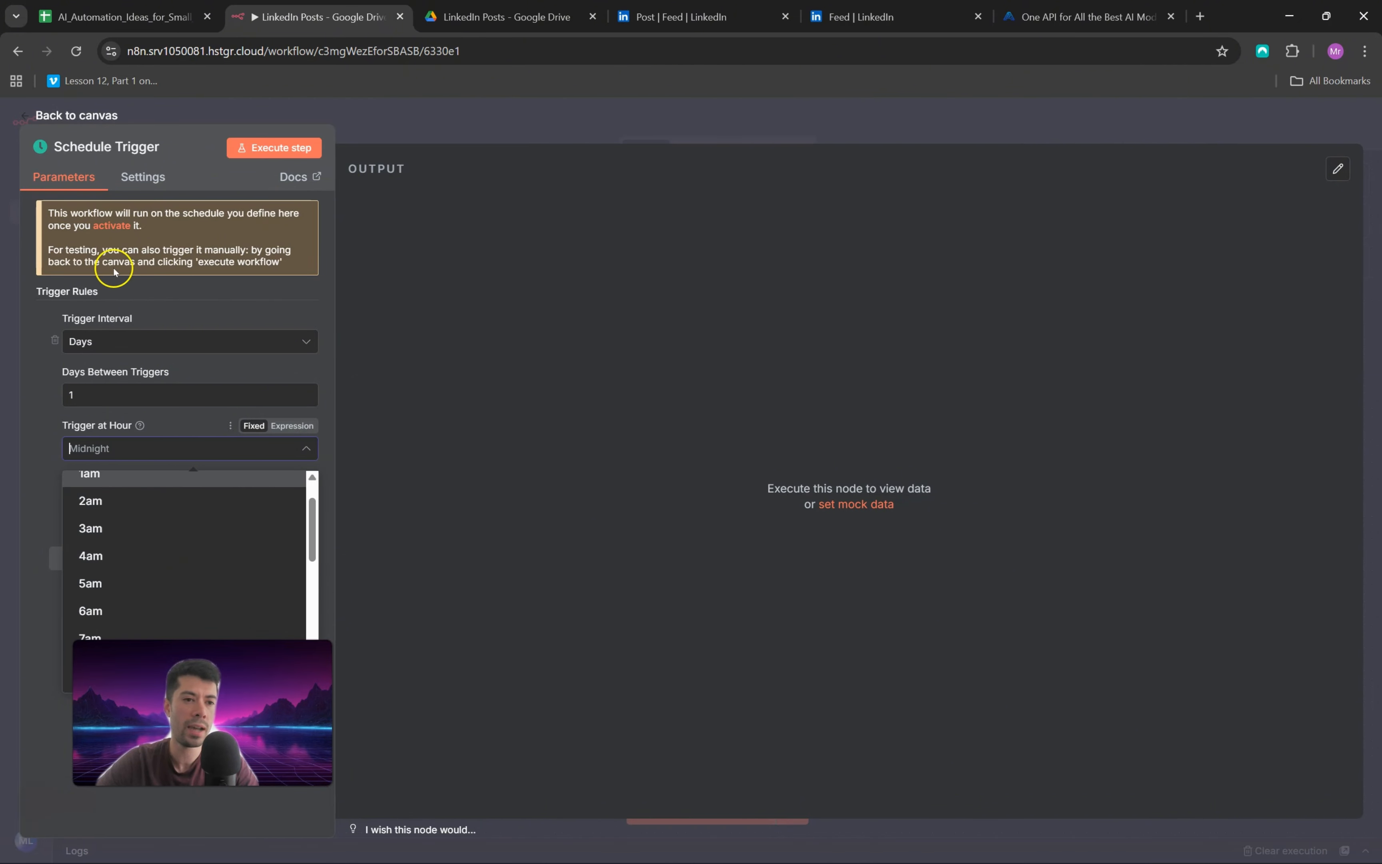
{"action": "left_click", "coordinate": [30, 115]}
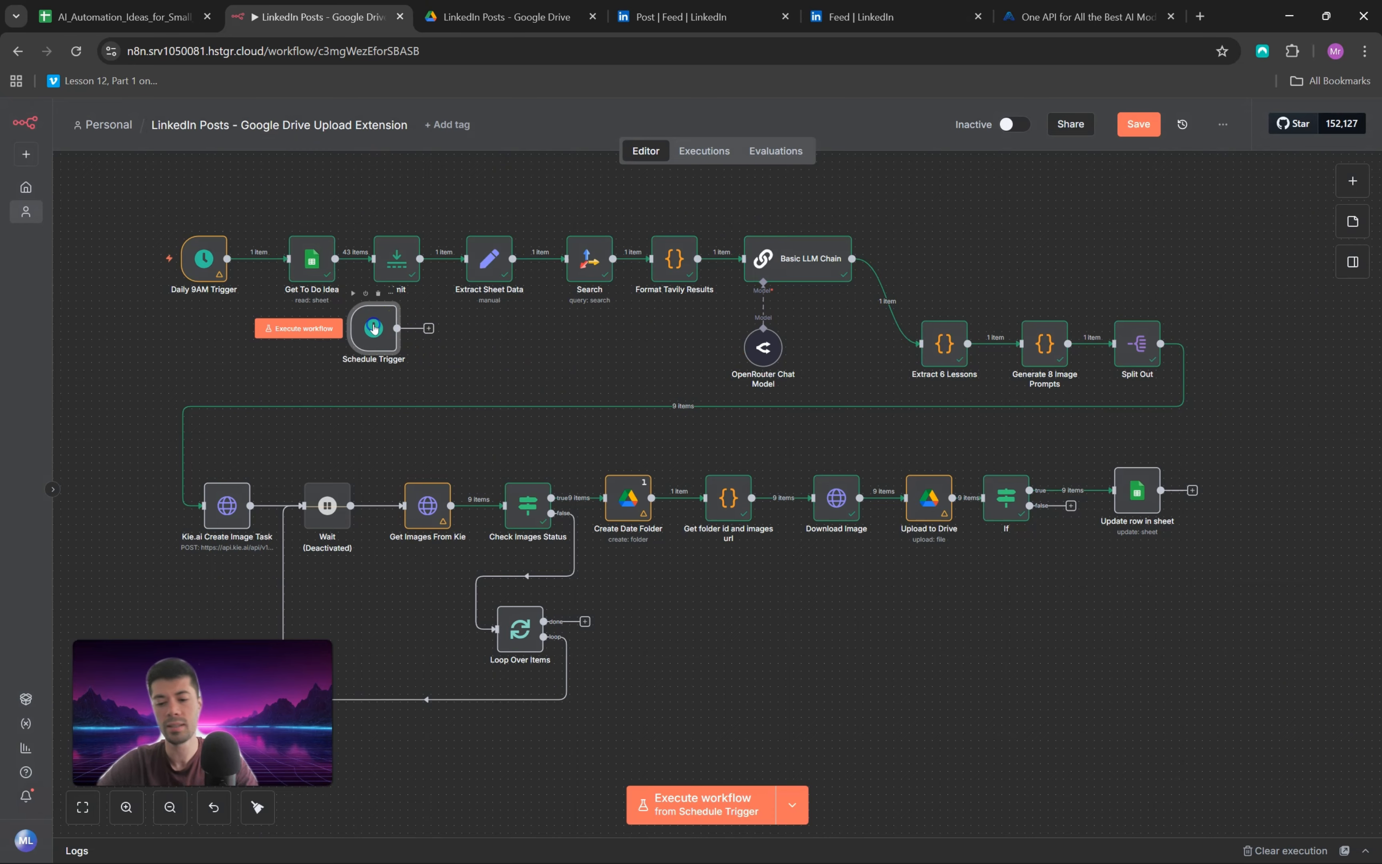
{"action": "key", "text": "Delete"}
{"action": "scroll", "coordinate": [405, 374], "scroll_direction": "up", "scroll_amount": 2}
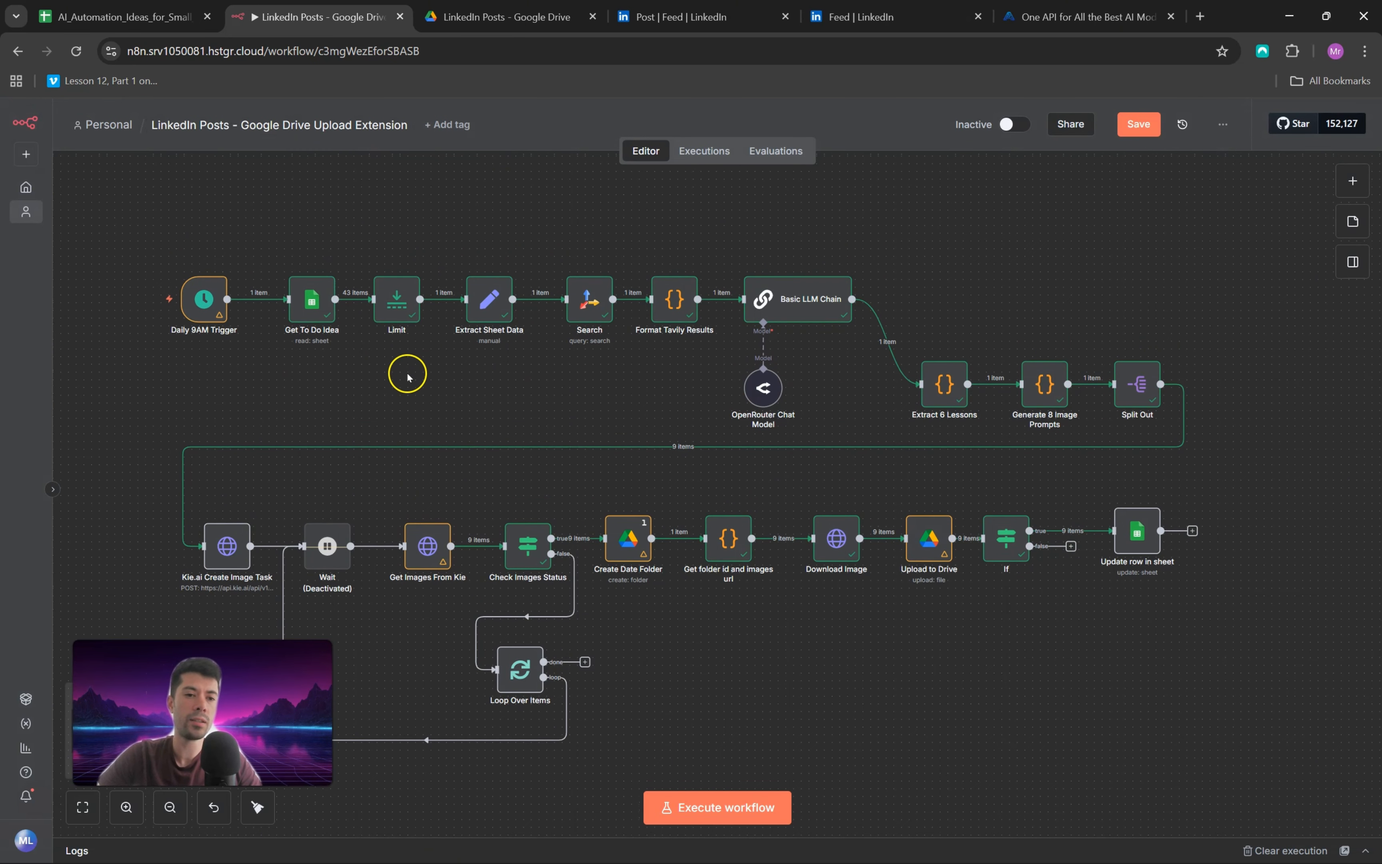
{"action": "scroll", "coordinate": [405, 374], "scroll_direction": "down", "scroll_amount": 2}
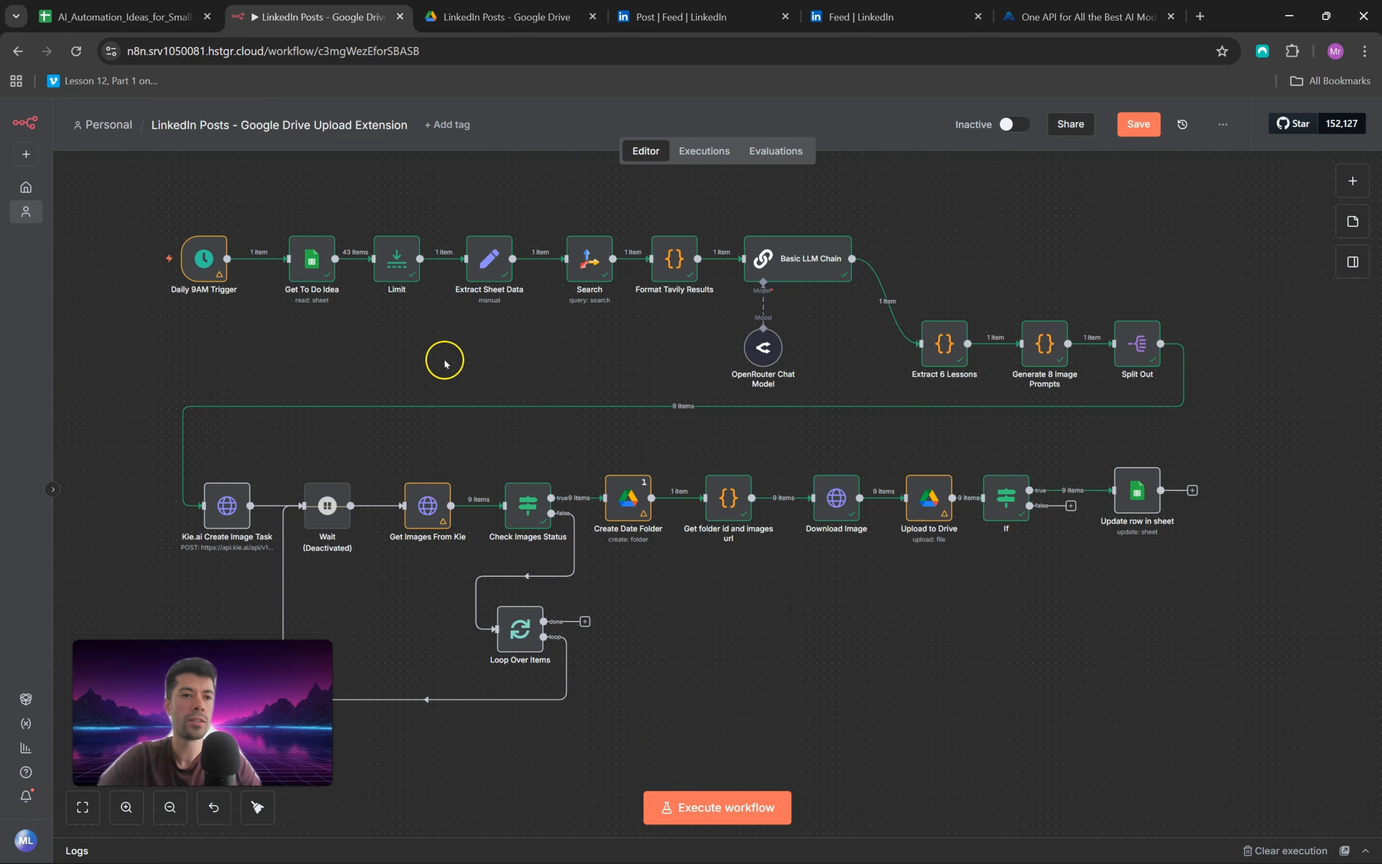
Step: Review the columns of the AI_Automation_Ideas_for_Small_Businesses spreadsheet in Google Sheets
{"action": "left_click", "coordinate": [124, 17]}
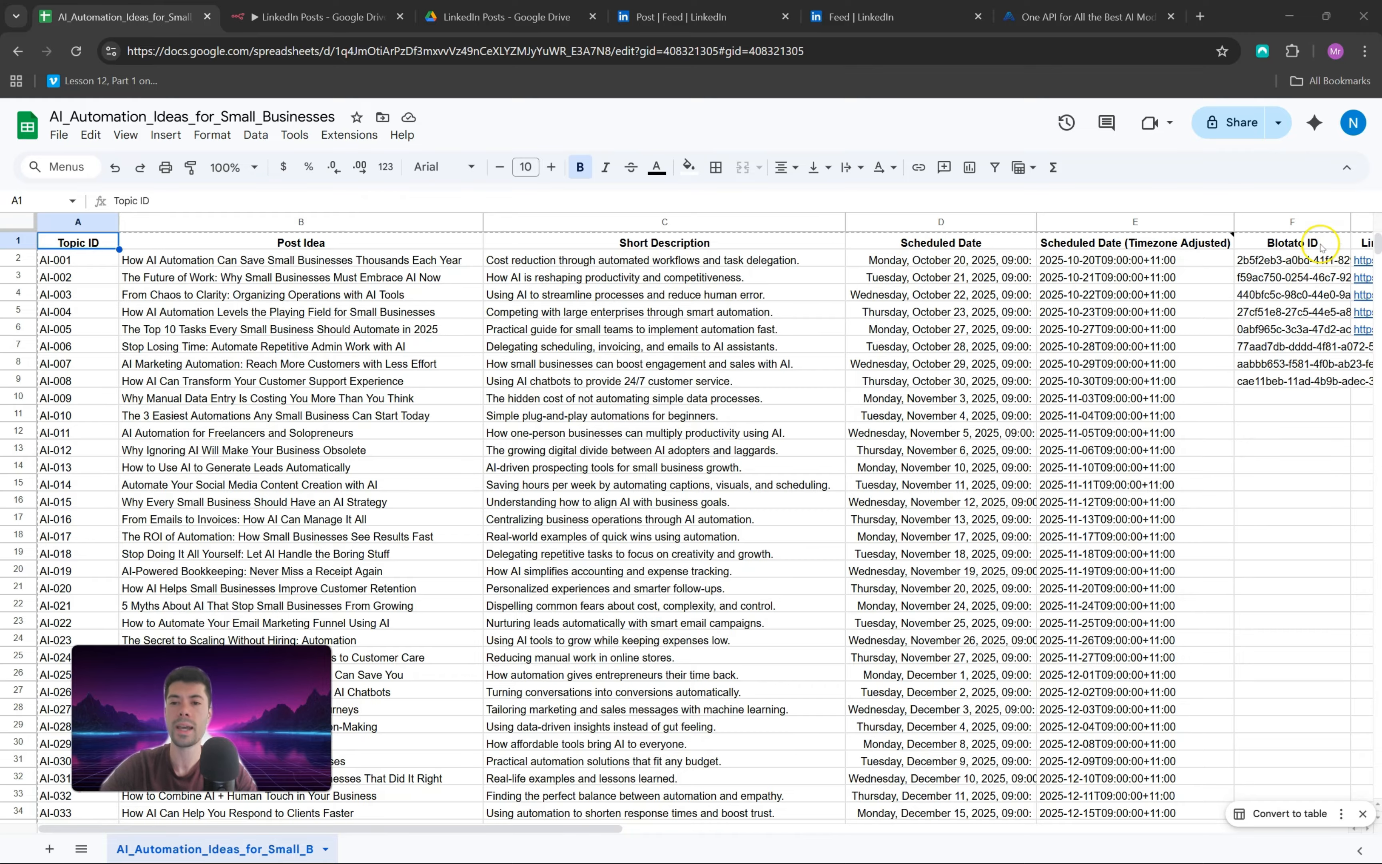
{"action": "scroll", "coordinate": [874, 257], "scroll_direction": "right", "scroll_amount": 6}
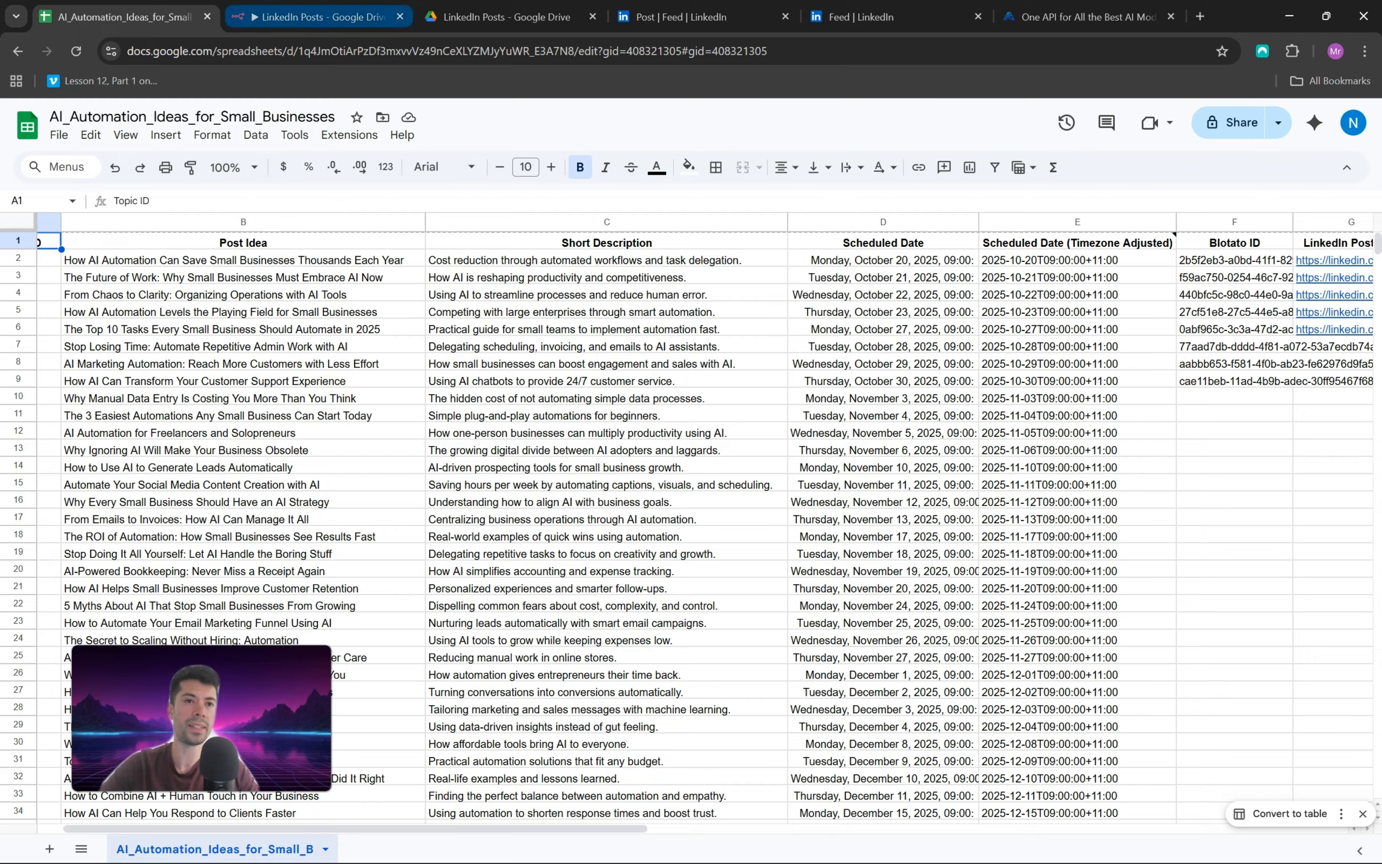
Step: Open the Get To Do Idea node in n8n and highlight the spreadsheet ID in the Google Sheets URL to compare it with the node's document setting
{"action": "left_click", "coordinate": [270, 22]}
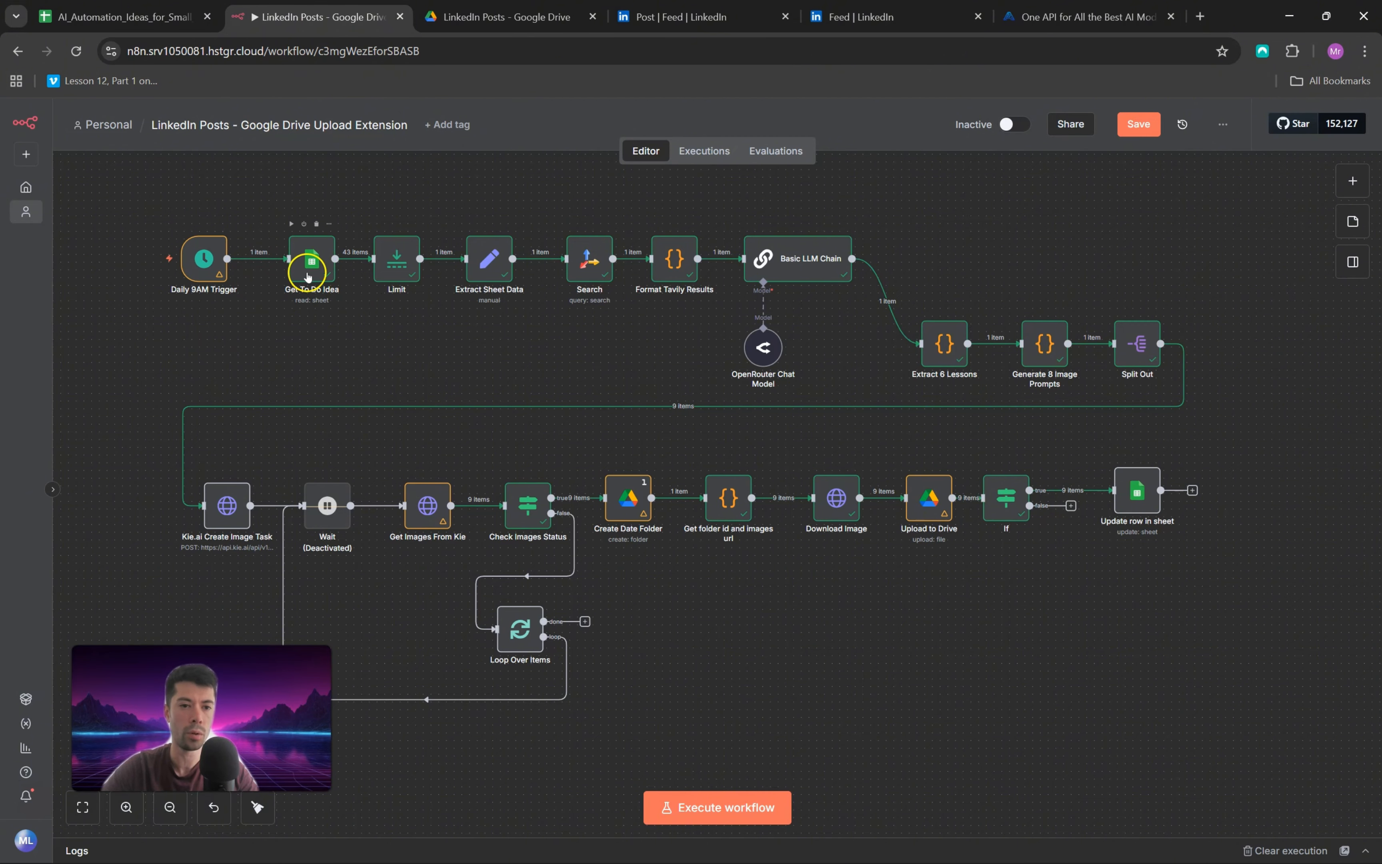
{"action": "double_click", "coordinate": [303, 271]}
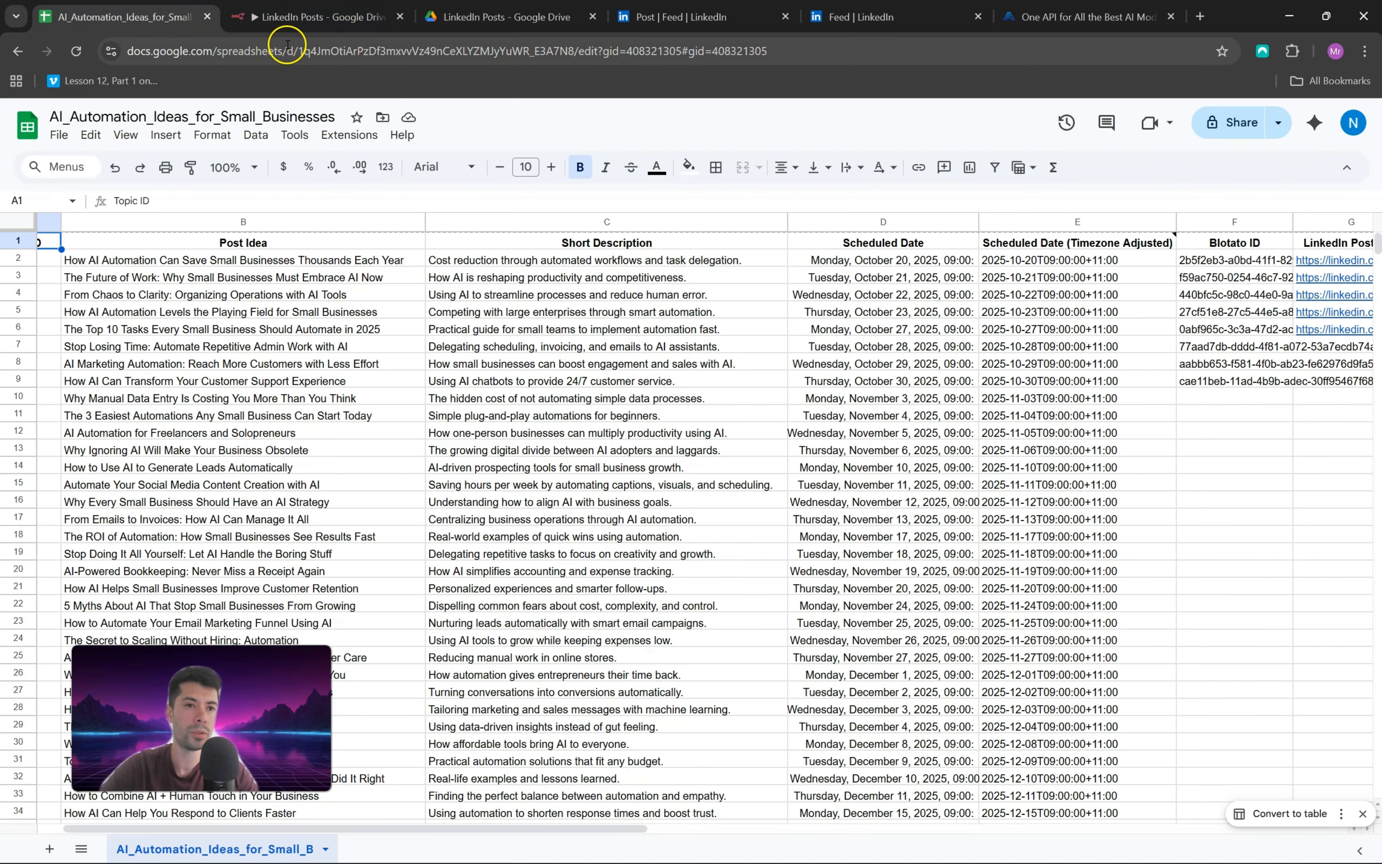
{"action": "left_click_drag", "start_coordinate": [295, 51], "coordinate": [575, 52]}
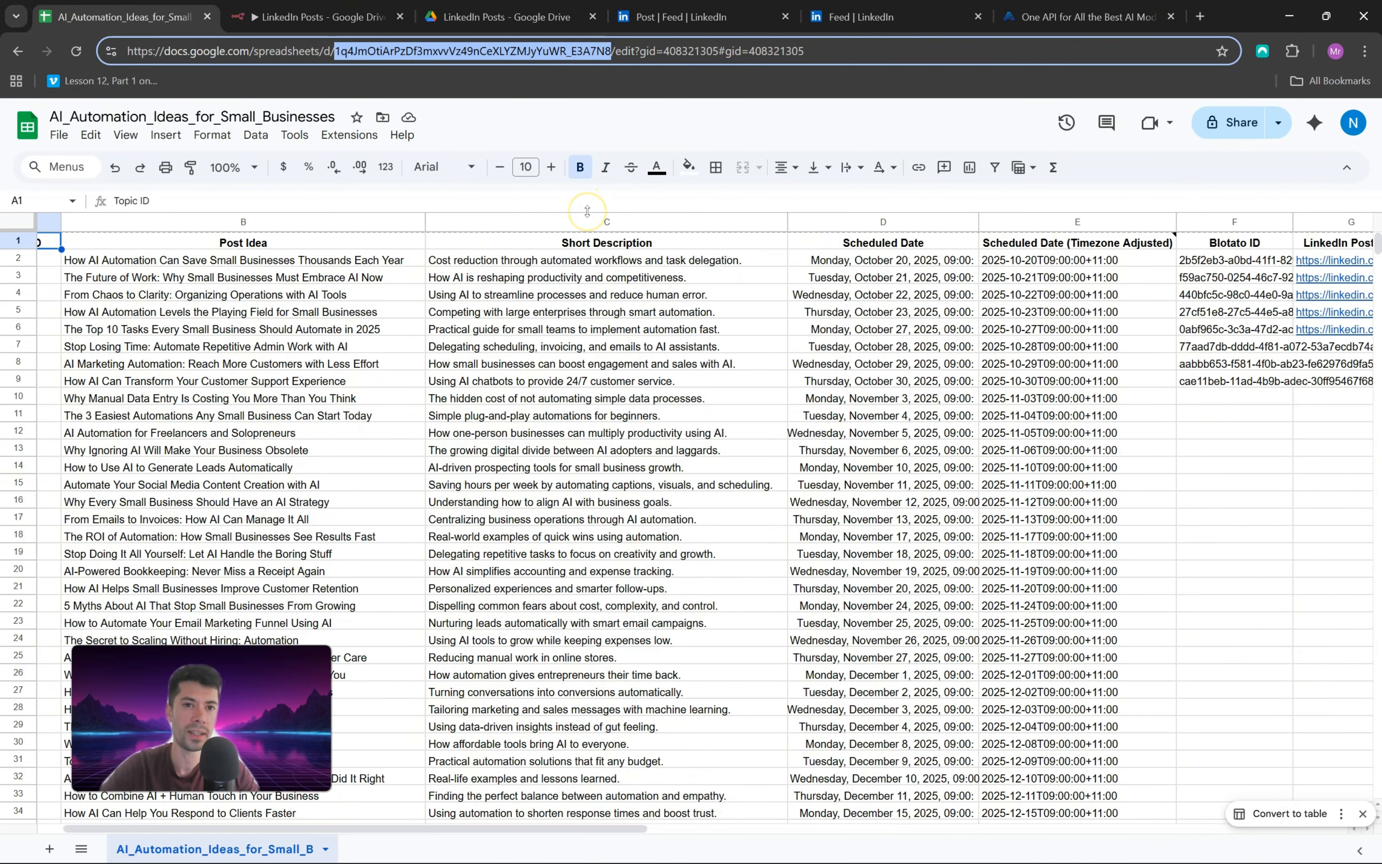
{"action": "left_click", "coordinate": [317, 17]}
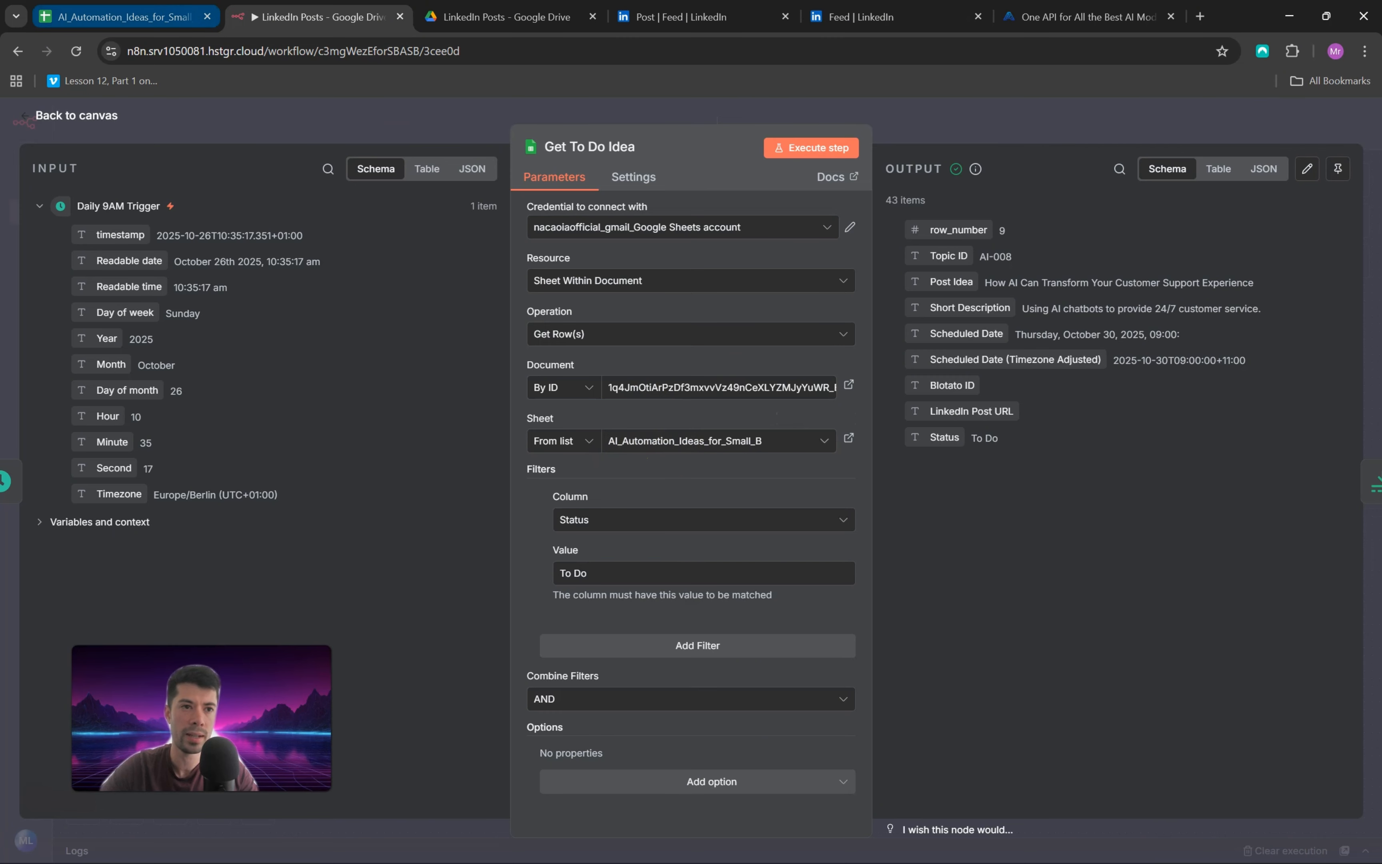
Step: Check the spreadsheet's sheet name against the sheets offered for selection in the Get To Do Idea node
{"action": "left_click", "coordinate": [123, 16]}
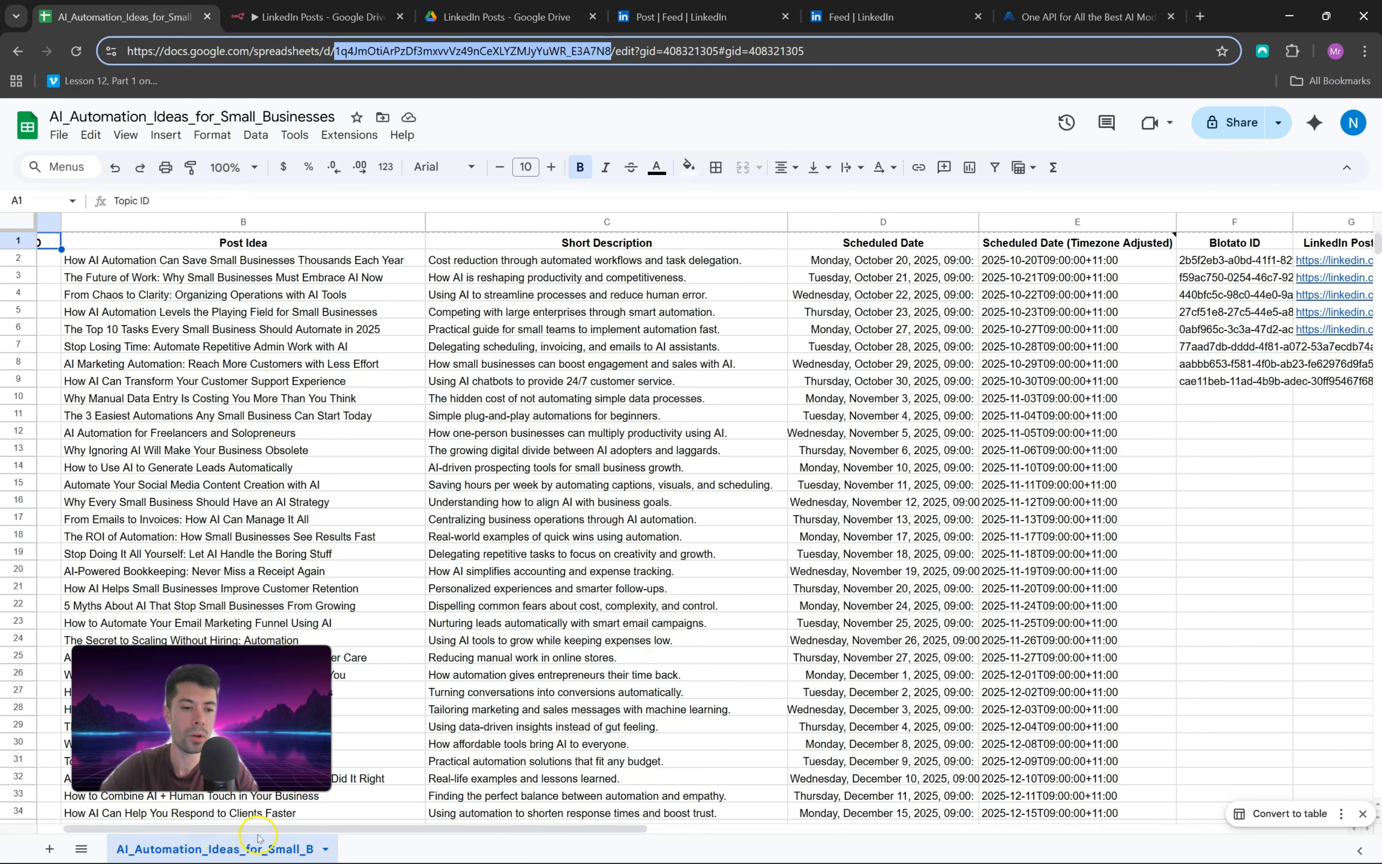
{"action": "left_click", "coordinate": [328, 16]}
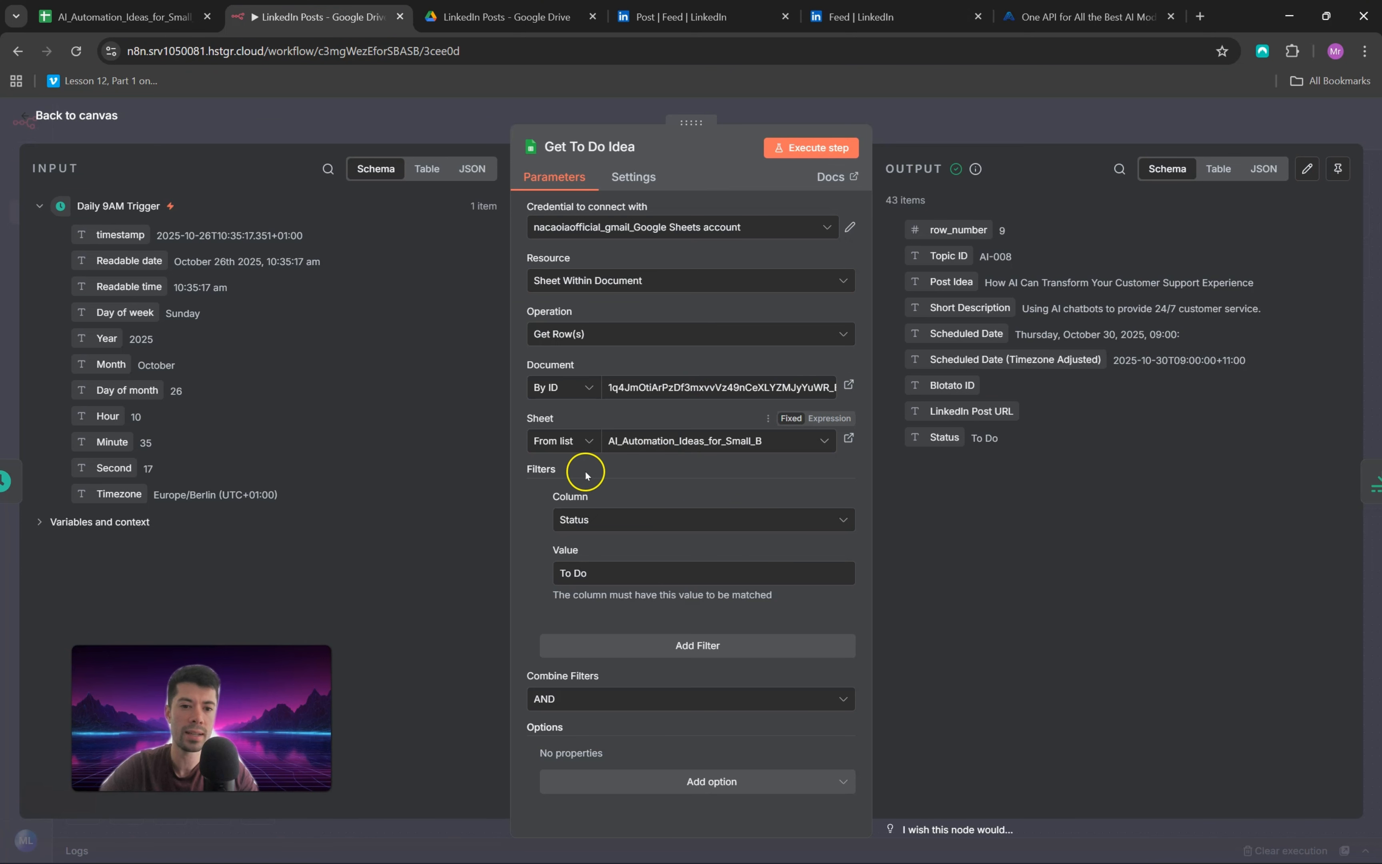
{"action": "left_click", "coordinate": [748, 441]}
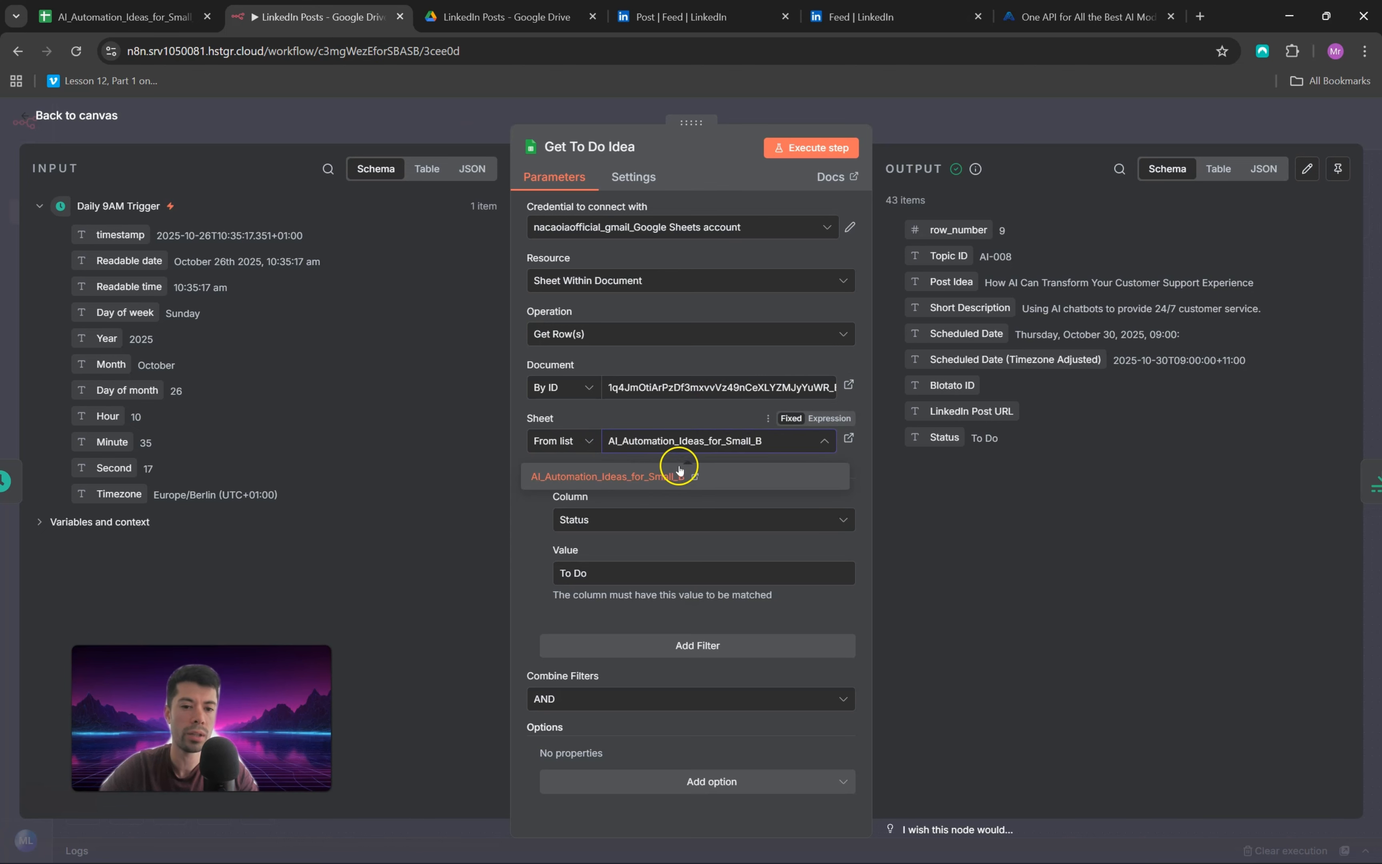
{"action": "left_click", "coordinate": [647, 439]}
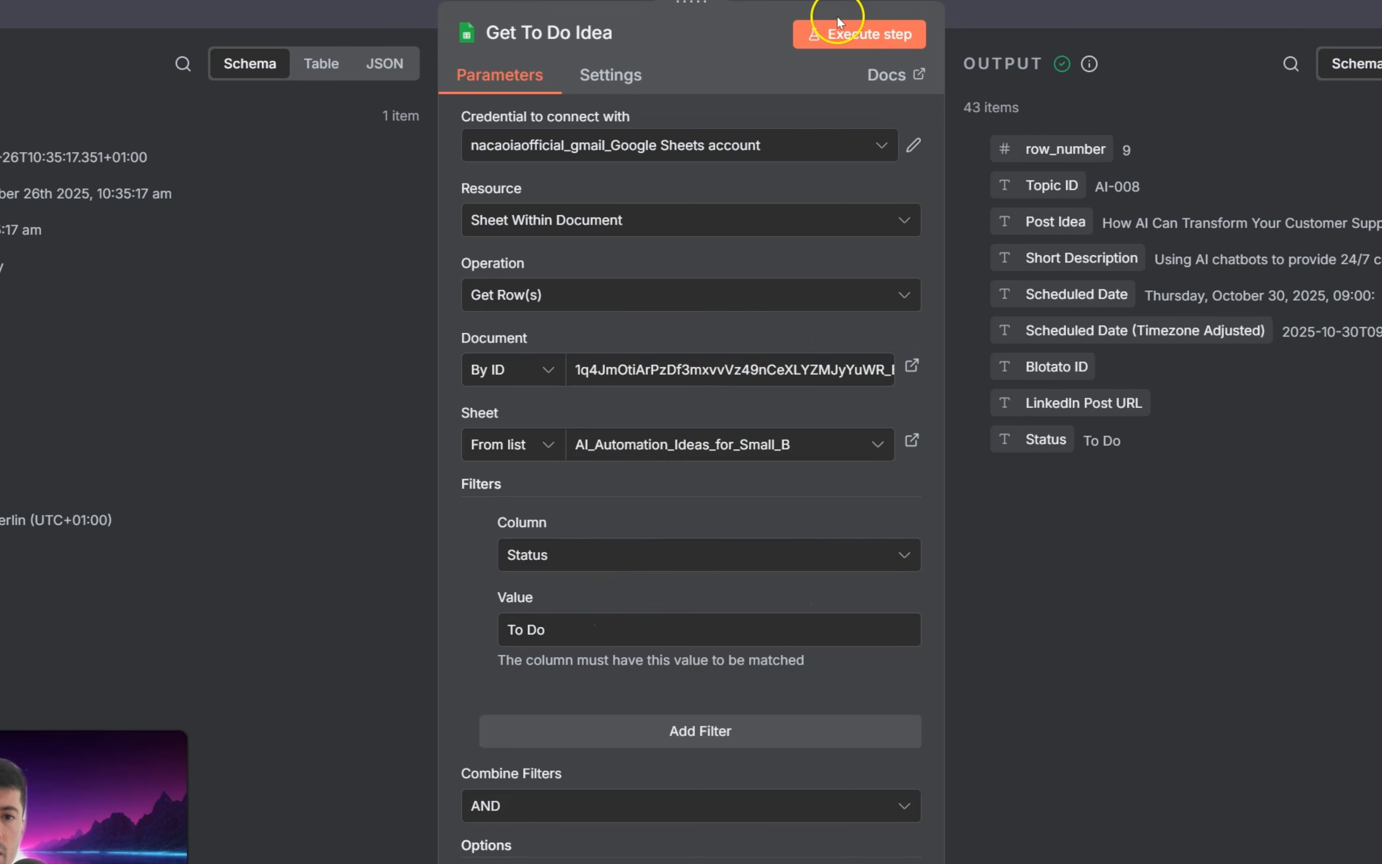
Step: Execute the Get To Do Idea step and compare its output with the Status column of the spreadsheet
{"action": "left_click", "coordinate": [855, 33]}
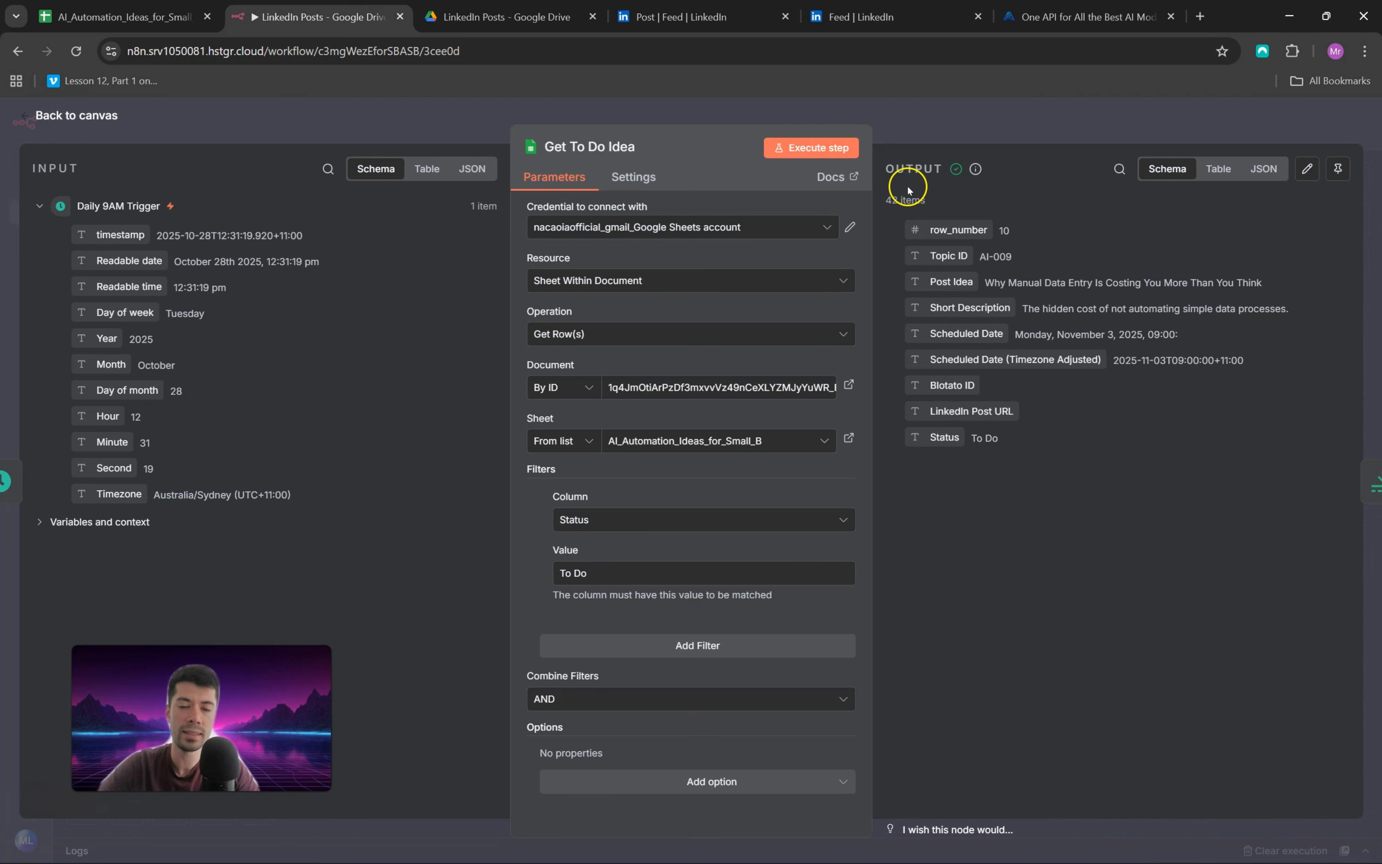
{"action": "left_click", "coordinate": [120, 14]}
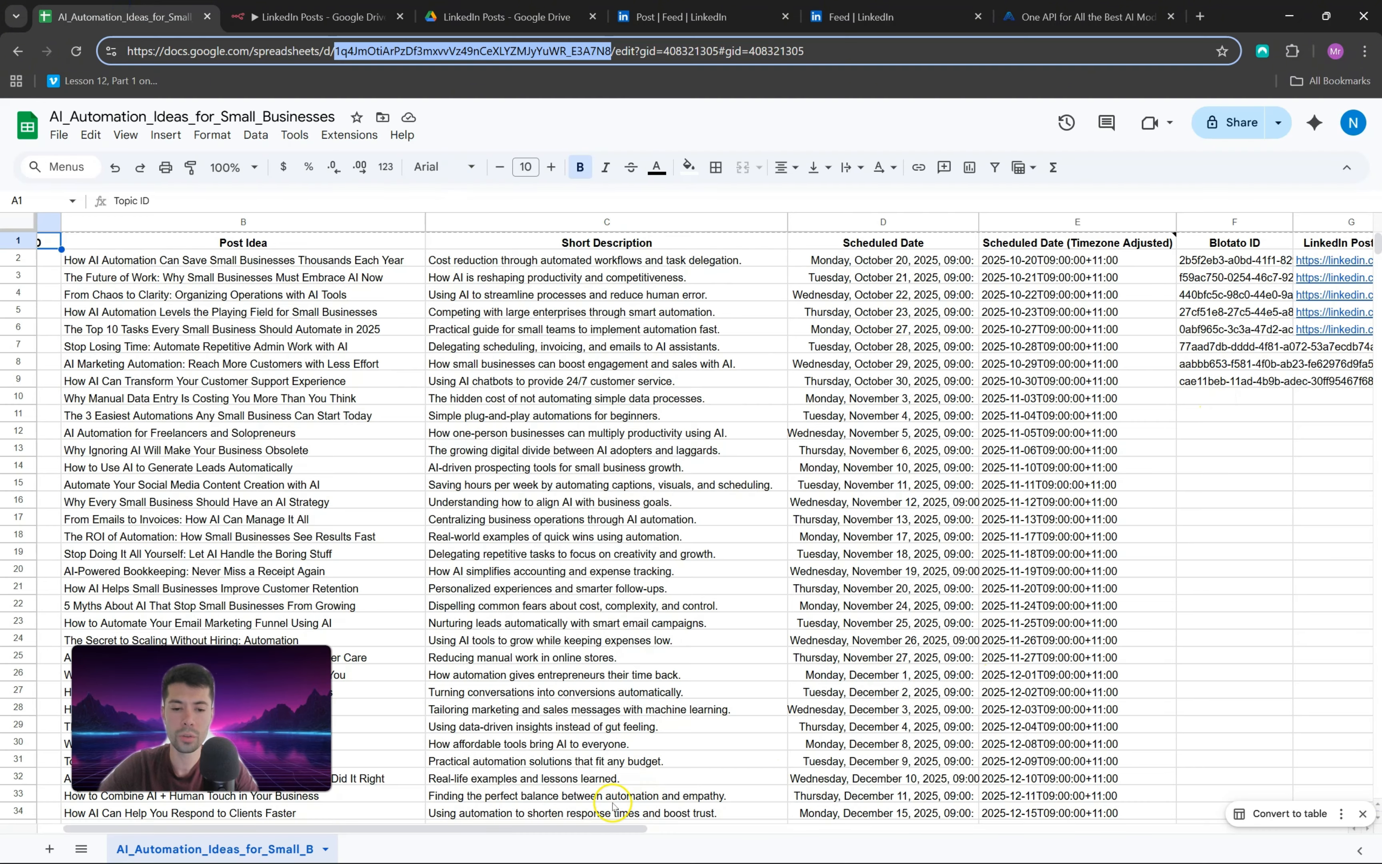
{"action": "left_click_drag", "start_coordinate": [596, 828], "coordinate": [859, 816]}
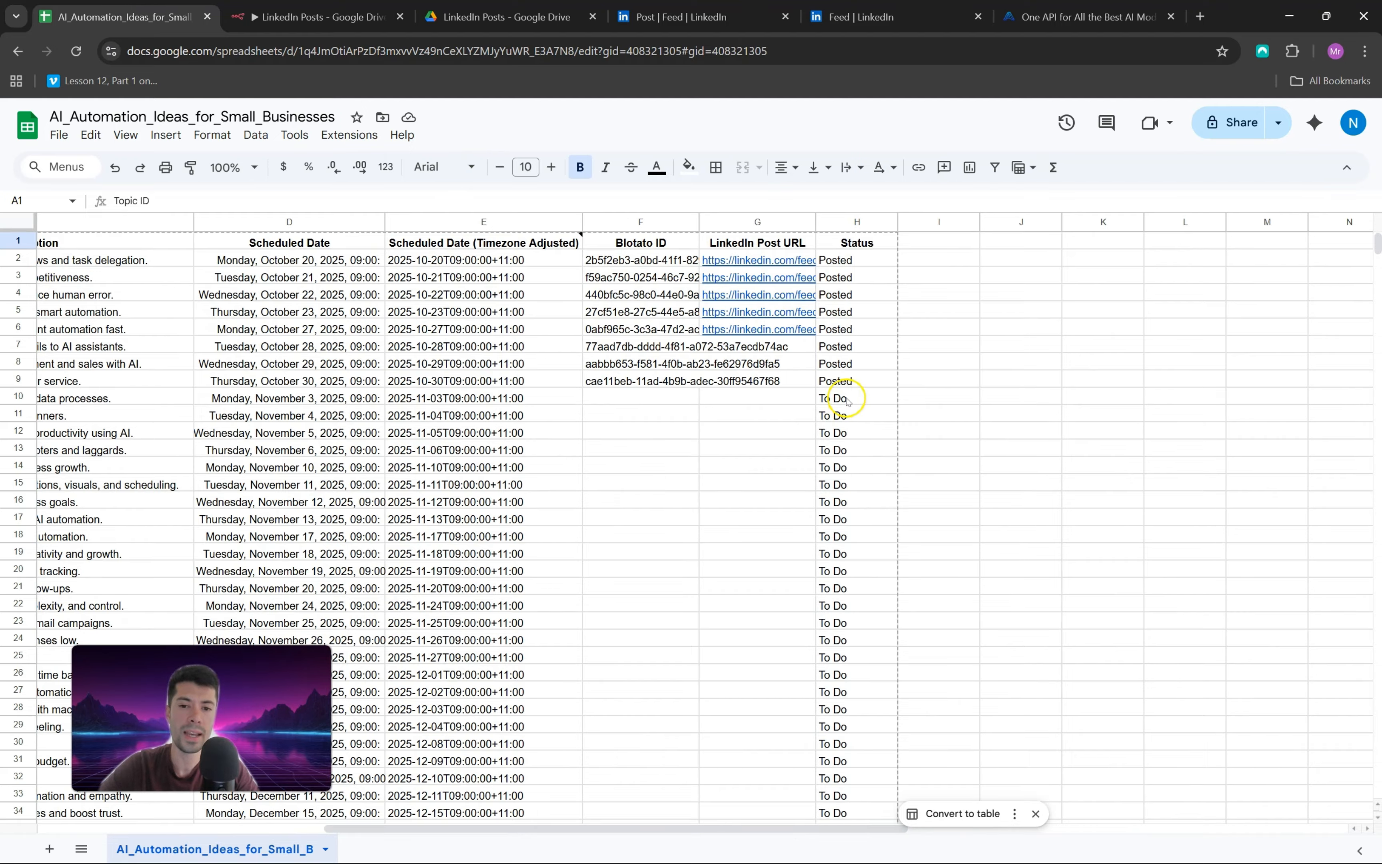
{"action": "scroll", "coordinate": [847, 401], "scroll_direction": "down", "scroll_amount": 10}
{"action": "scroll", "coordinate": [850, 404], "scroll_direction": "up", "scroll_amount": 12}
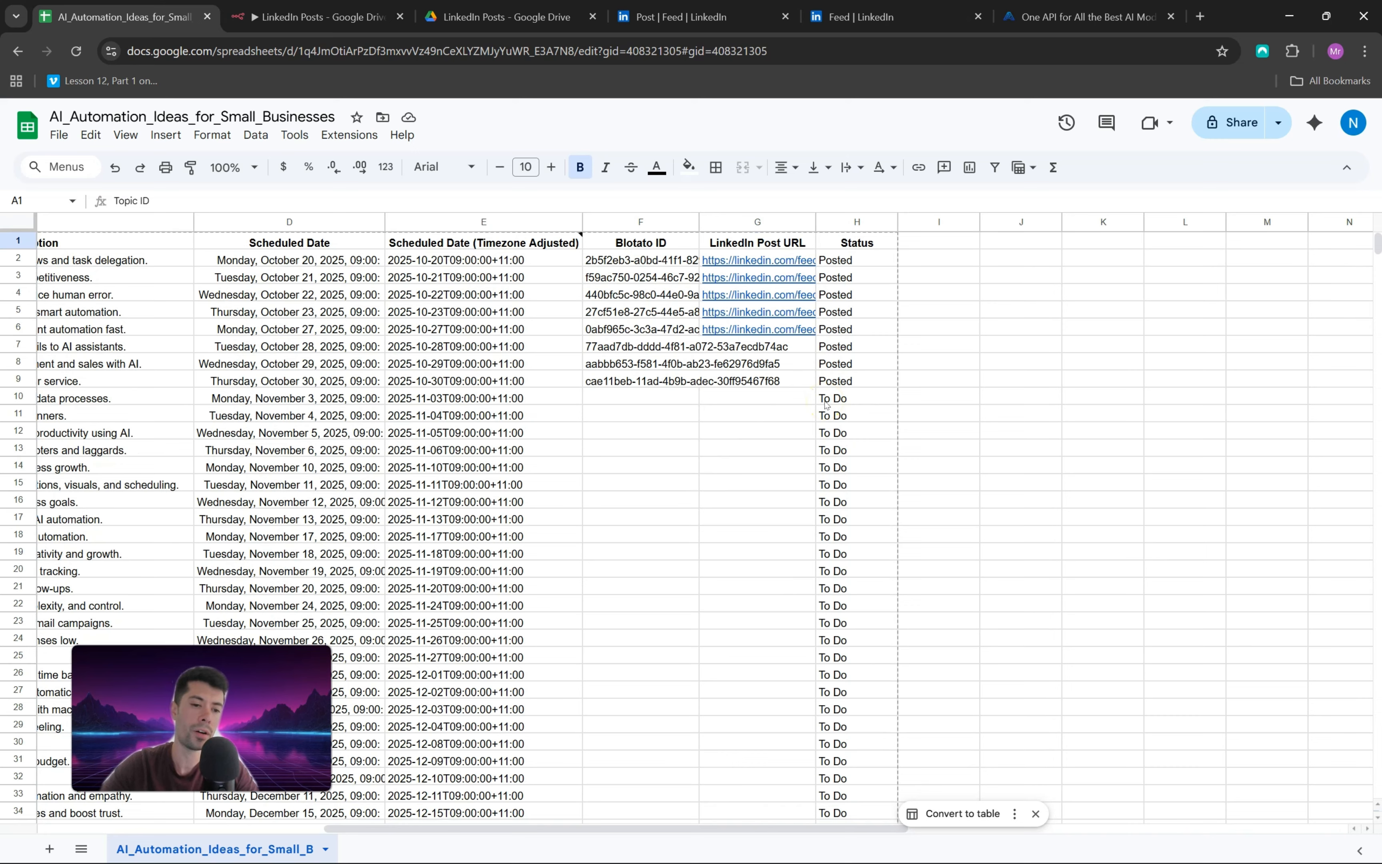
Step: Return to the n8n workflow and review the Max Items and Keep settings of the Limit node
{"action": "key", "text": "ctrl+Tab"}
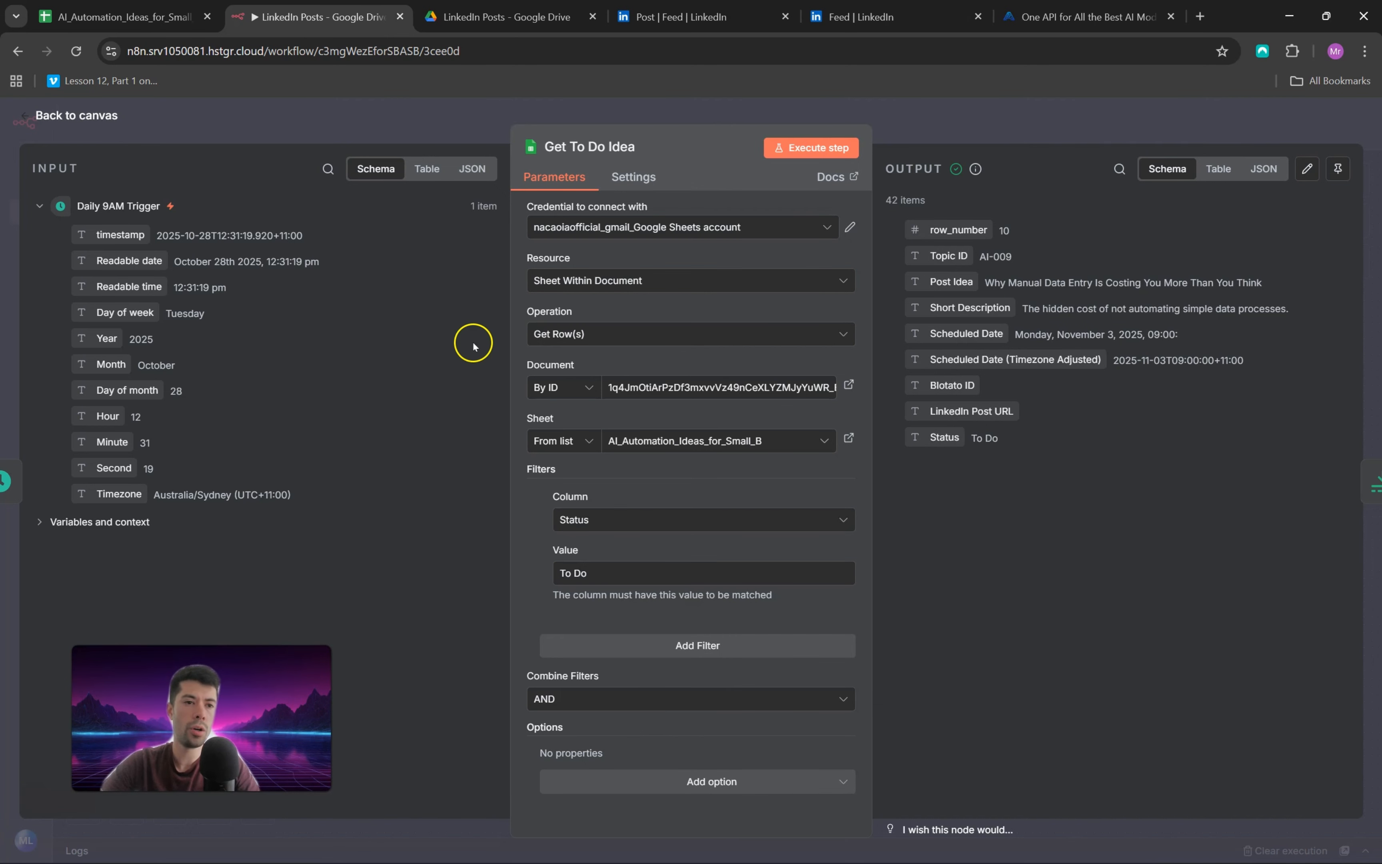
{"action": "left_click", "coordinate": [78, 114]}
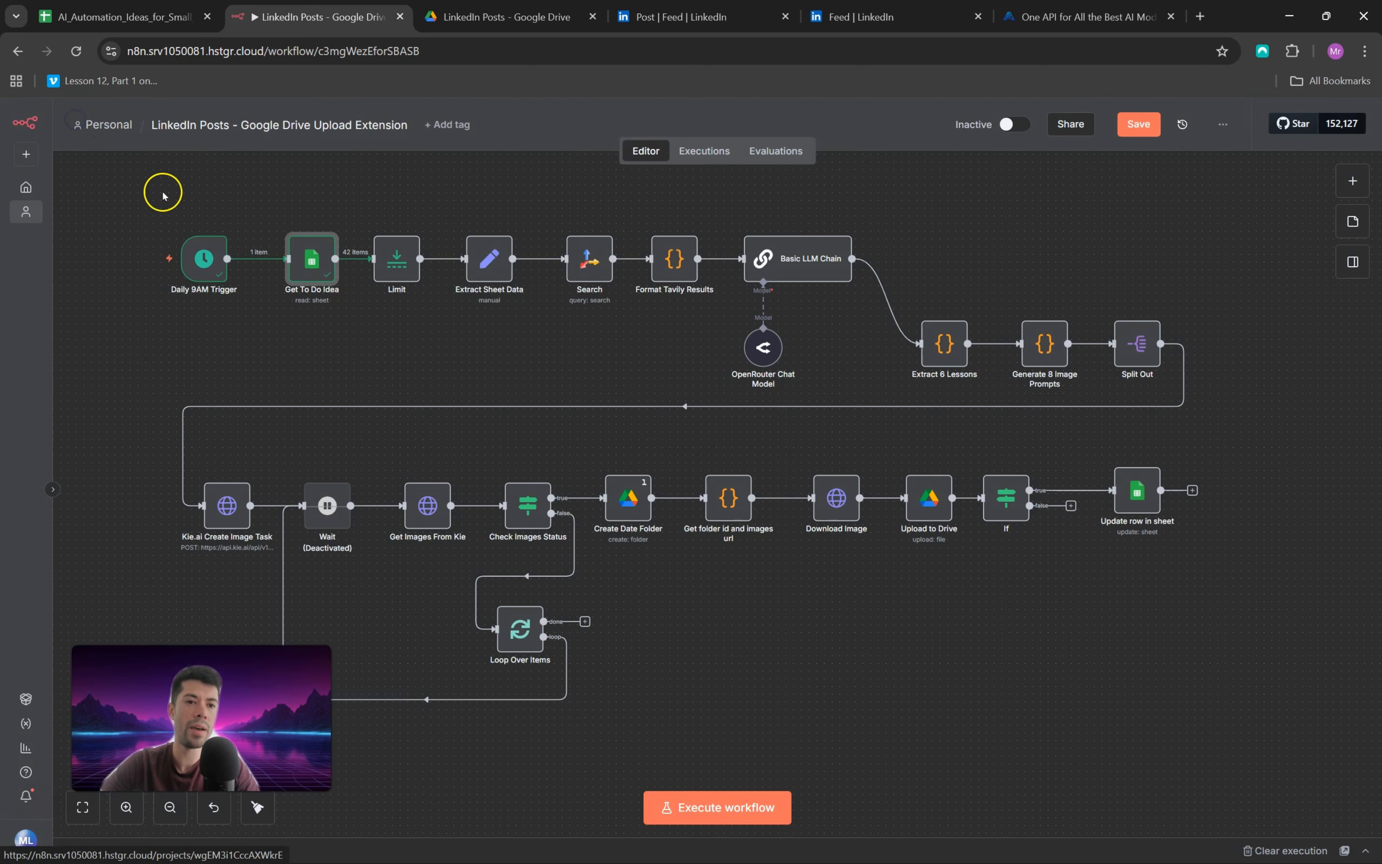
{"action": "left_click", "coordinate": [417, 244]}
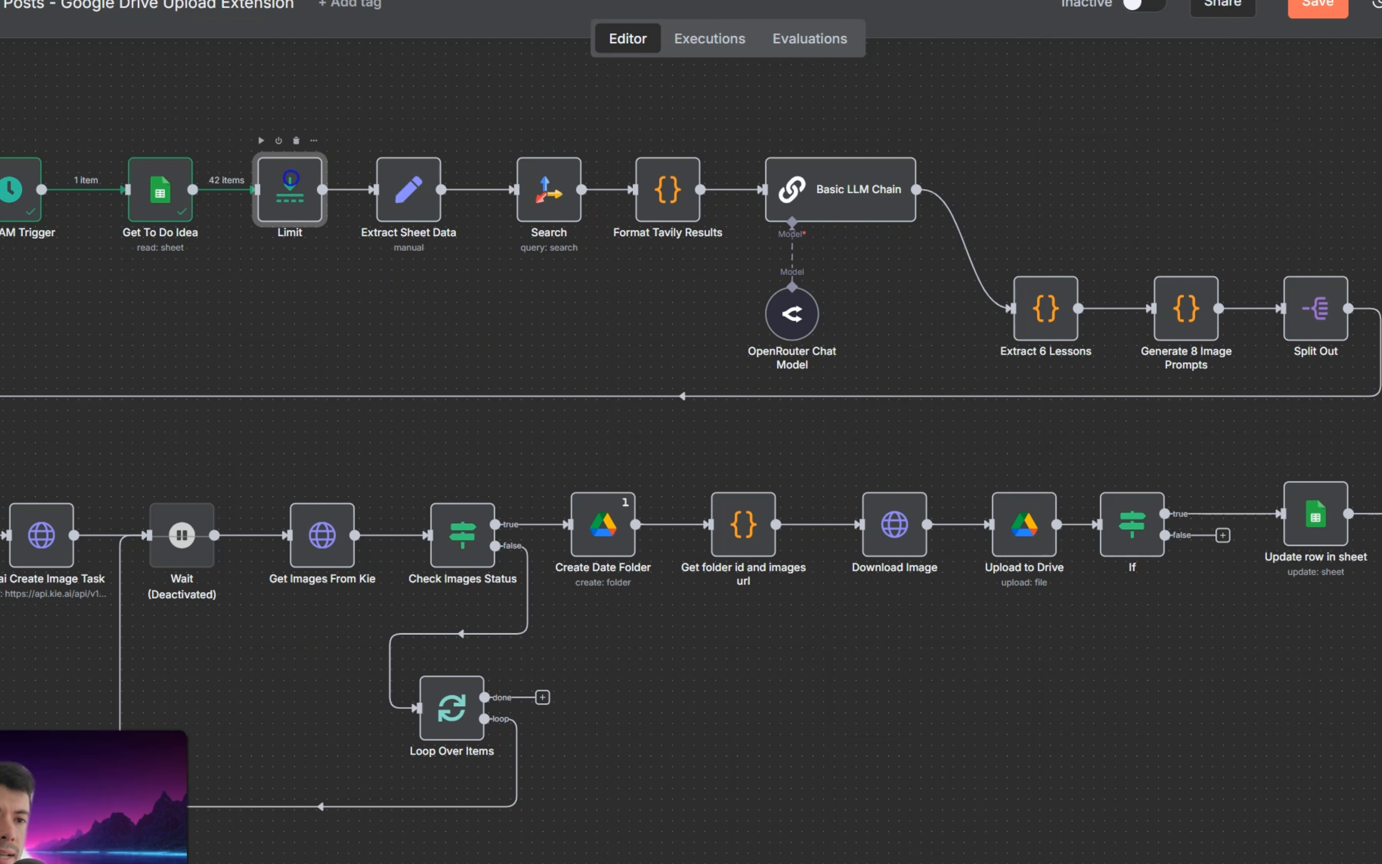
{"action": "double_click", "coordinate": [277, 200]}
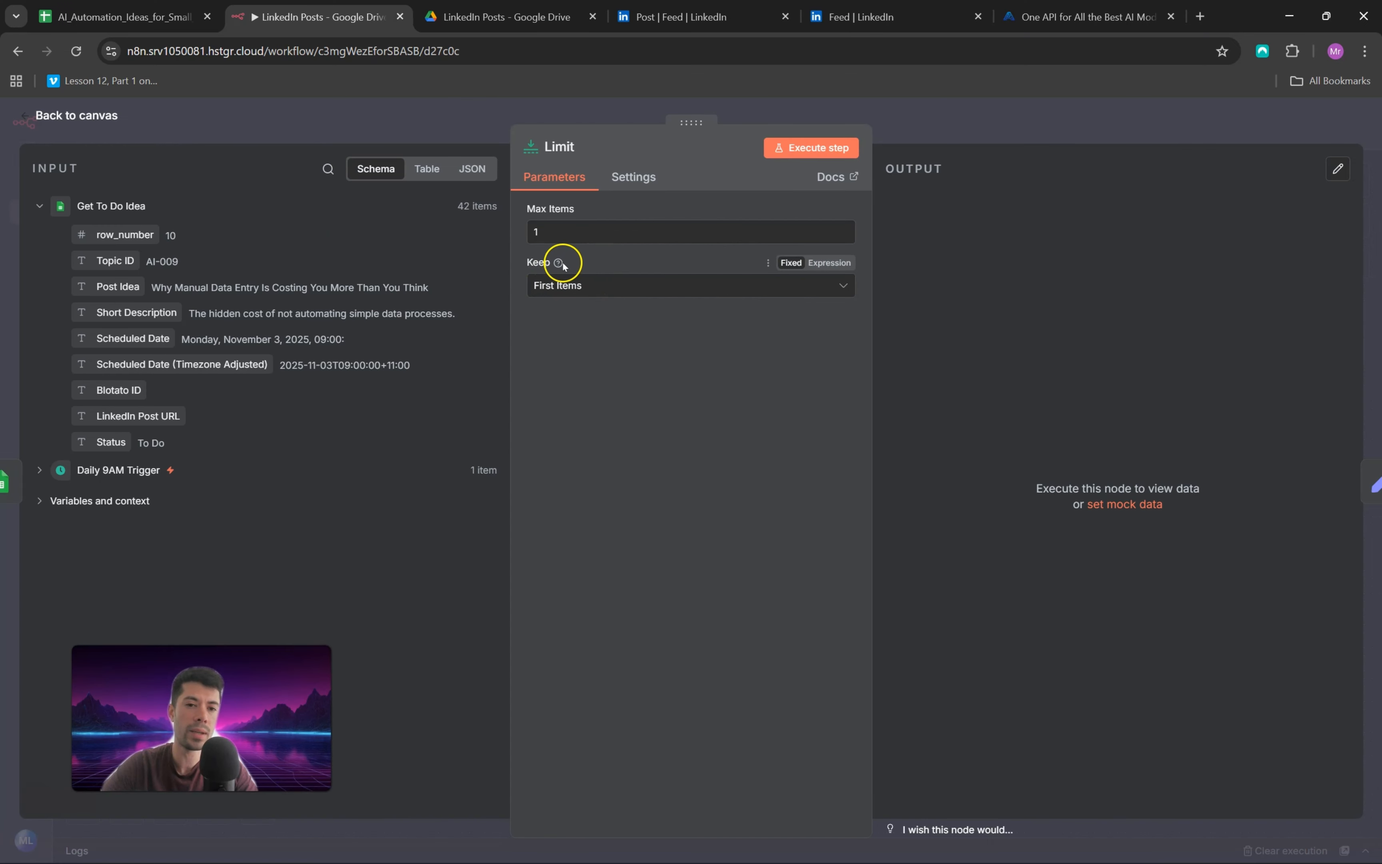
{"action": "mouse_move", "coordinate": [558, 264]}
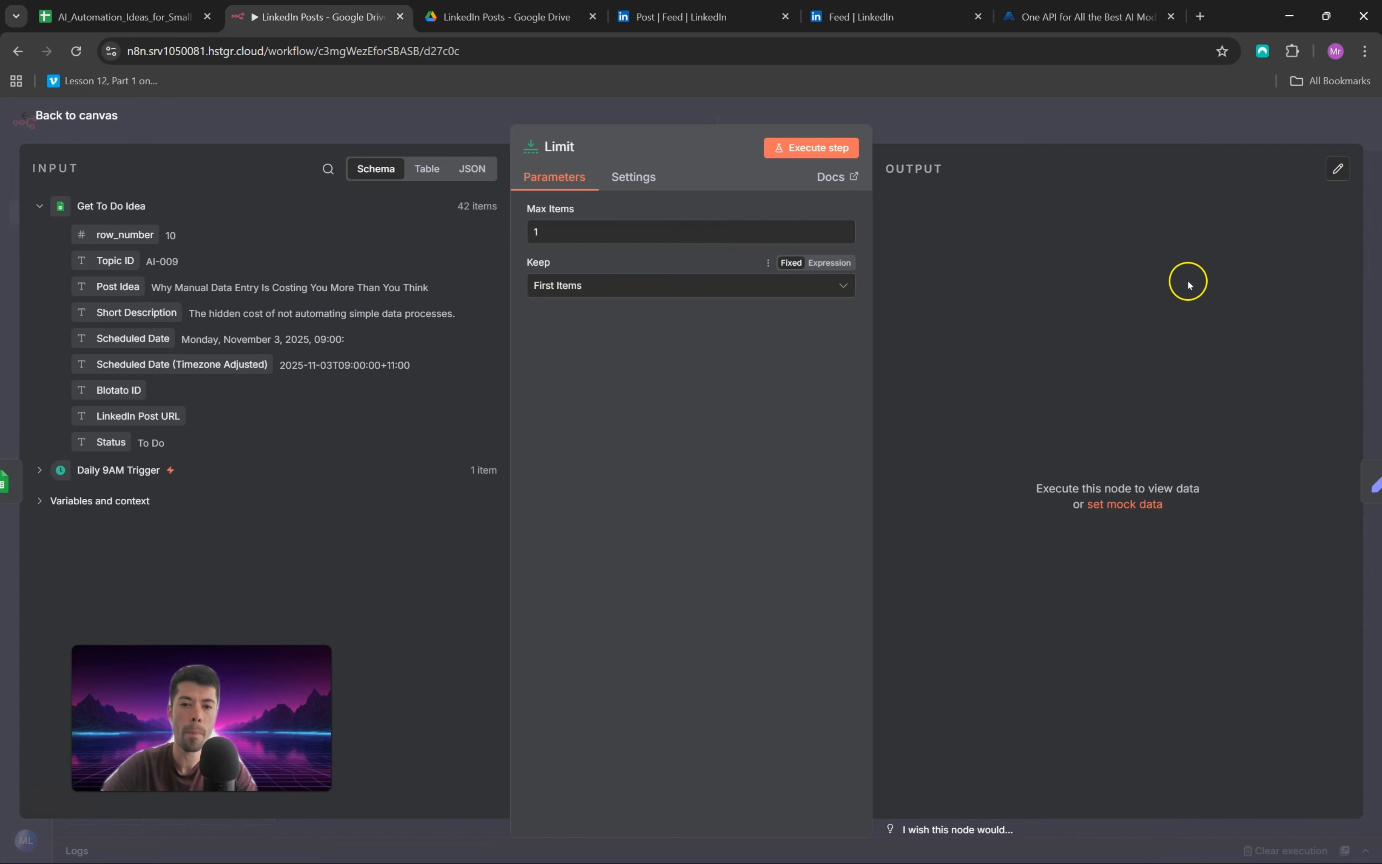
{"action": "left_click", "coordinate": [60, 121]}
Step: Open the Extract Sheet Data node and review the fields it maps from the spreadsheet columns
{"action": "left_click_drag", "start_coordinate": [465, 266], "coordinate": [474, 265]}
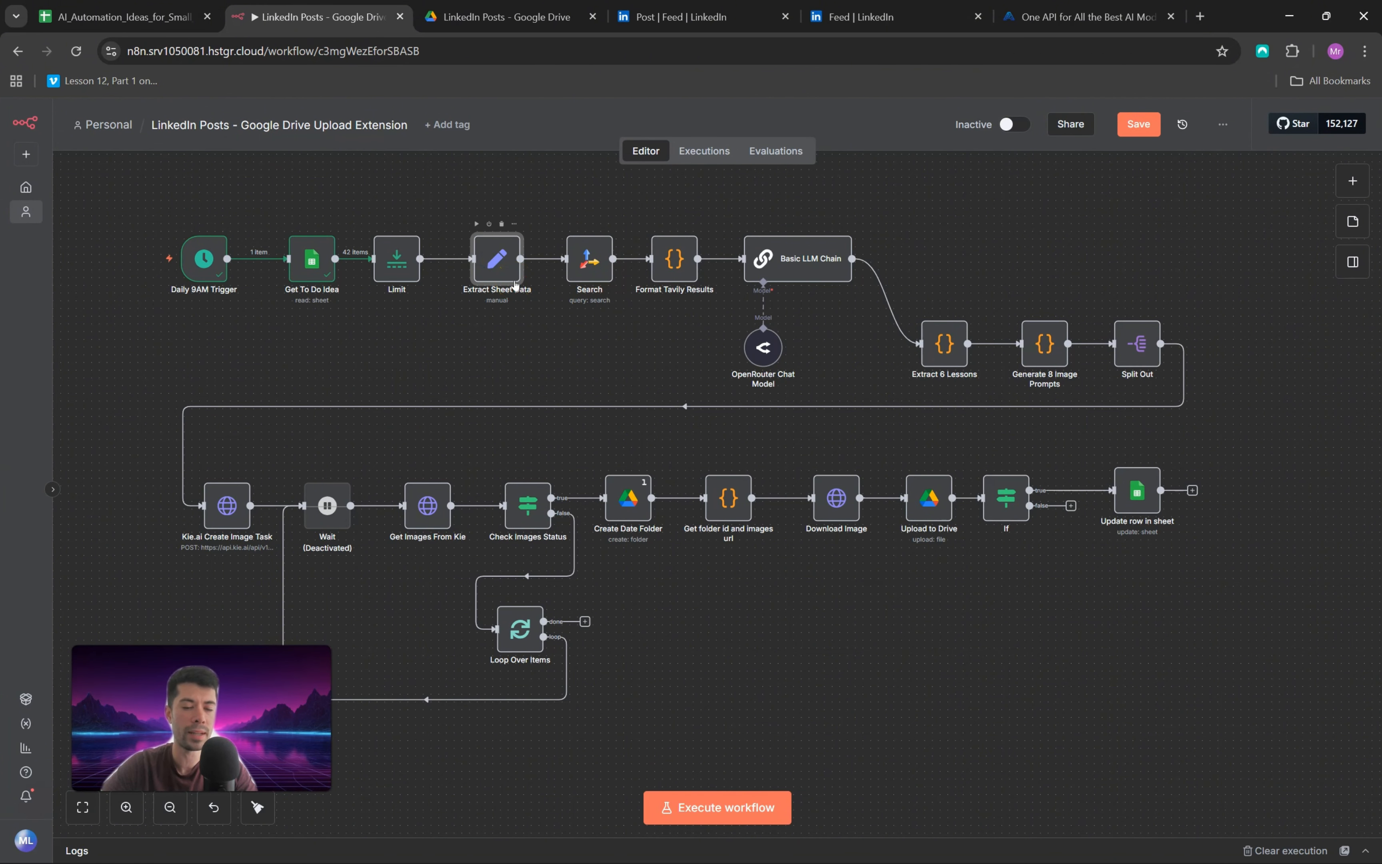
{"action": "double_click", "coordinate": [495, 270]}
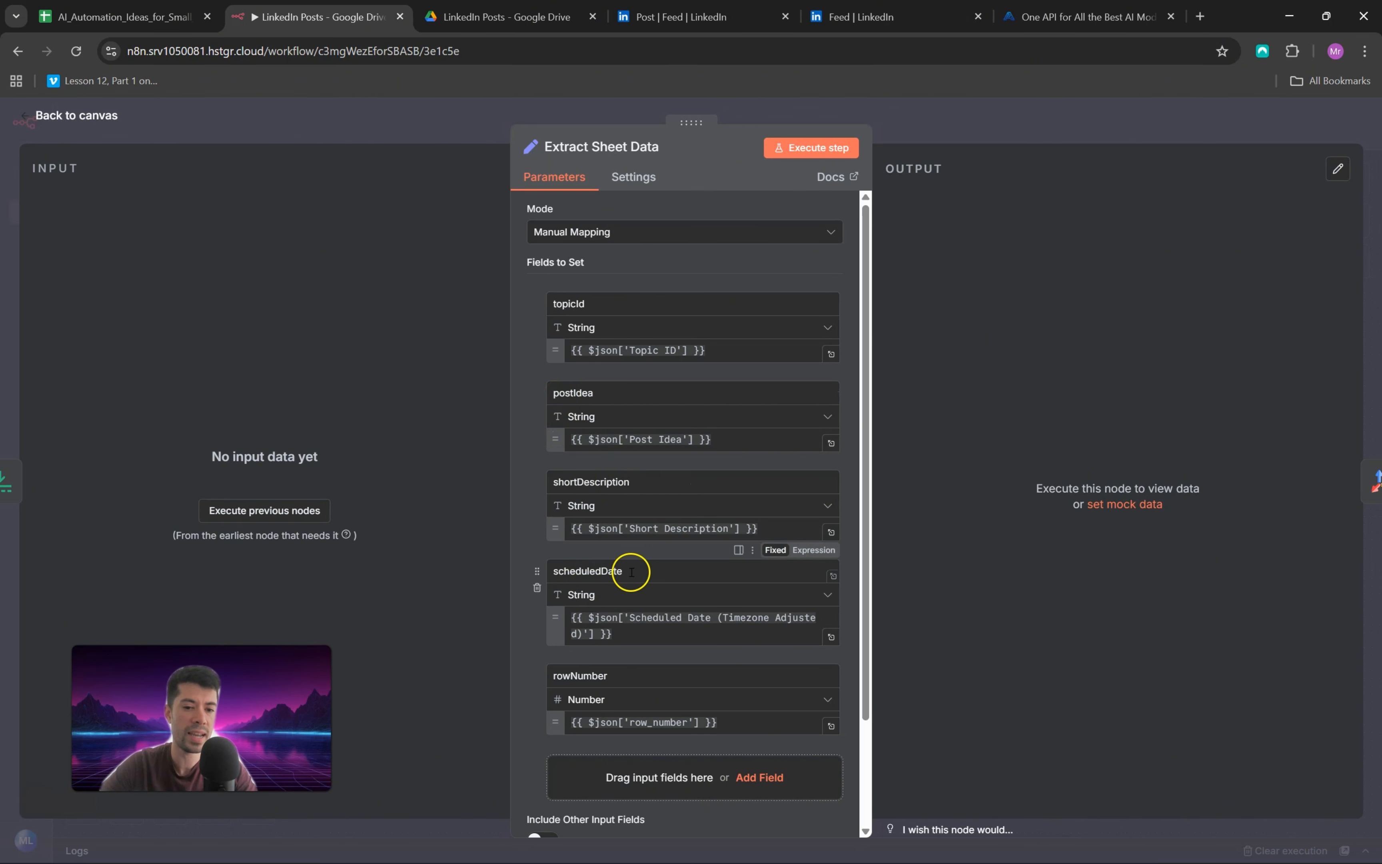
{"action": "scroll", "coordinate": [631, 572], "scroll_direction": "down", "scroll_amount": 2}
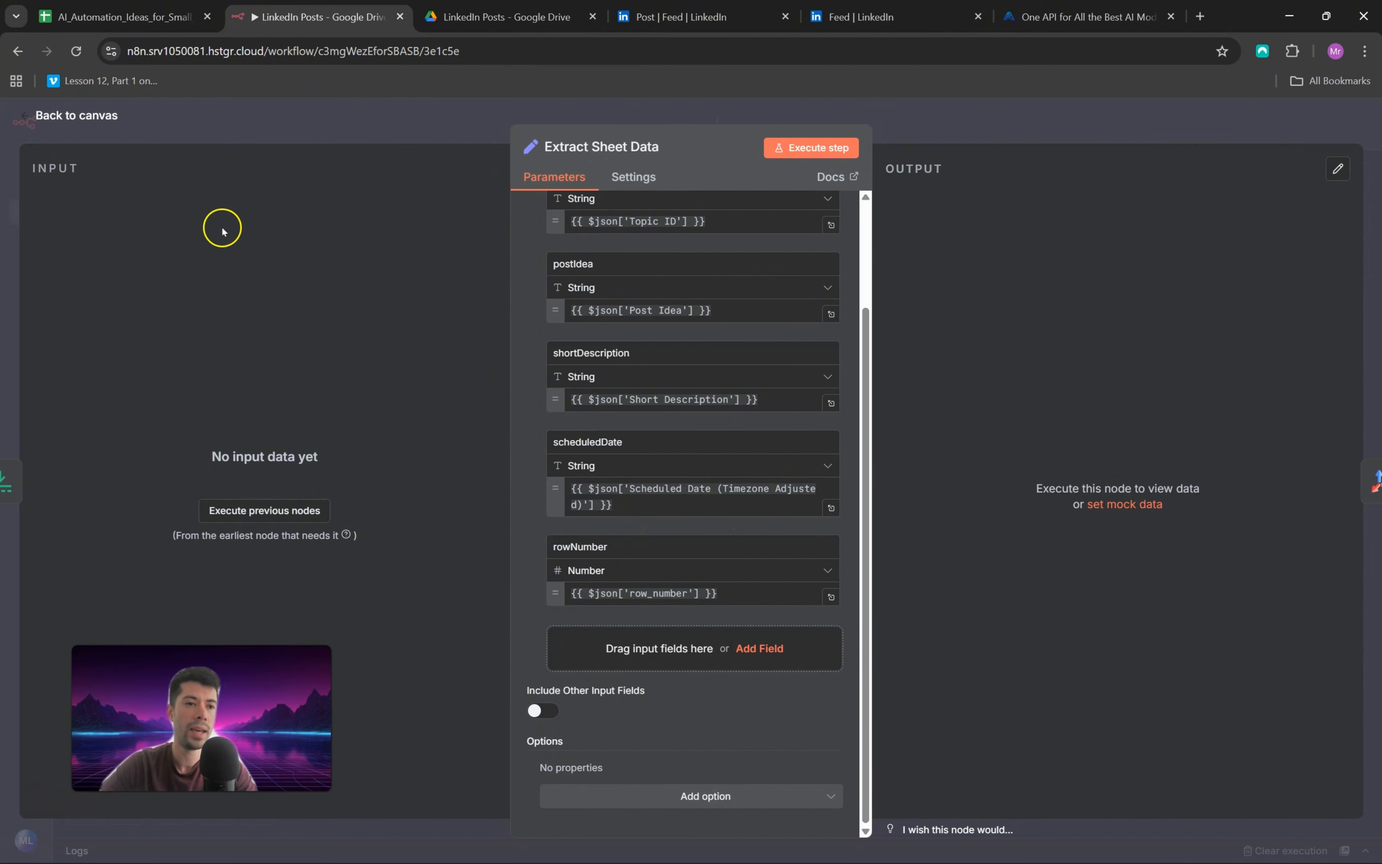
{"action": "left_click", "coordinate": [29, 114]}
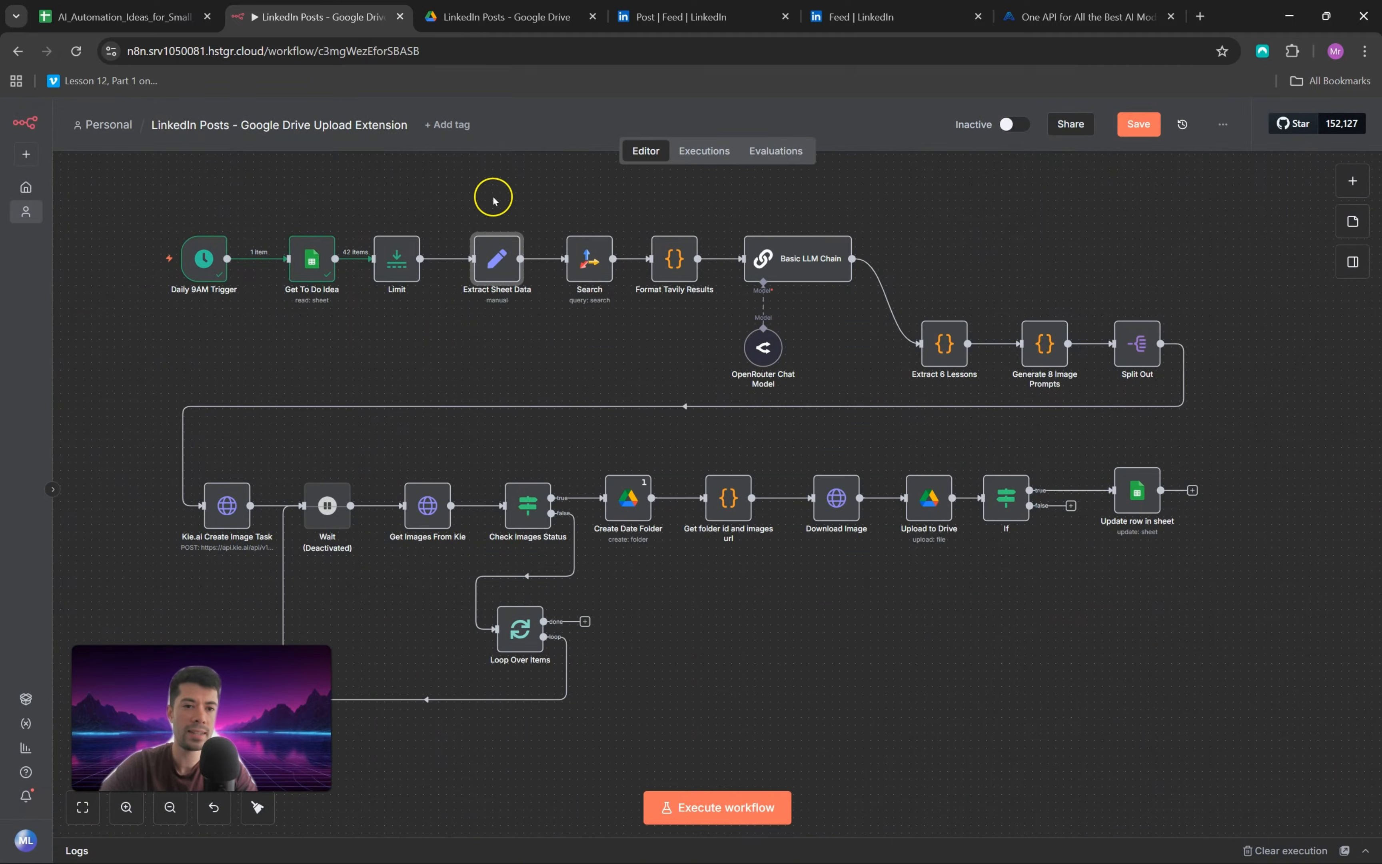
Step: Execute the Extract Sheet Data node and check its output fields against the data from the Limit node
{"action": "left_click", "coordinate": [478, 223]}
{"action": "double_click", "coordinate": [497, 260]}
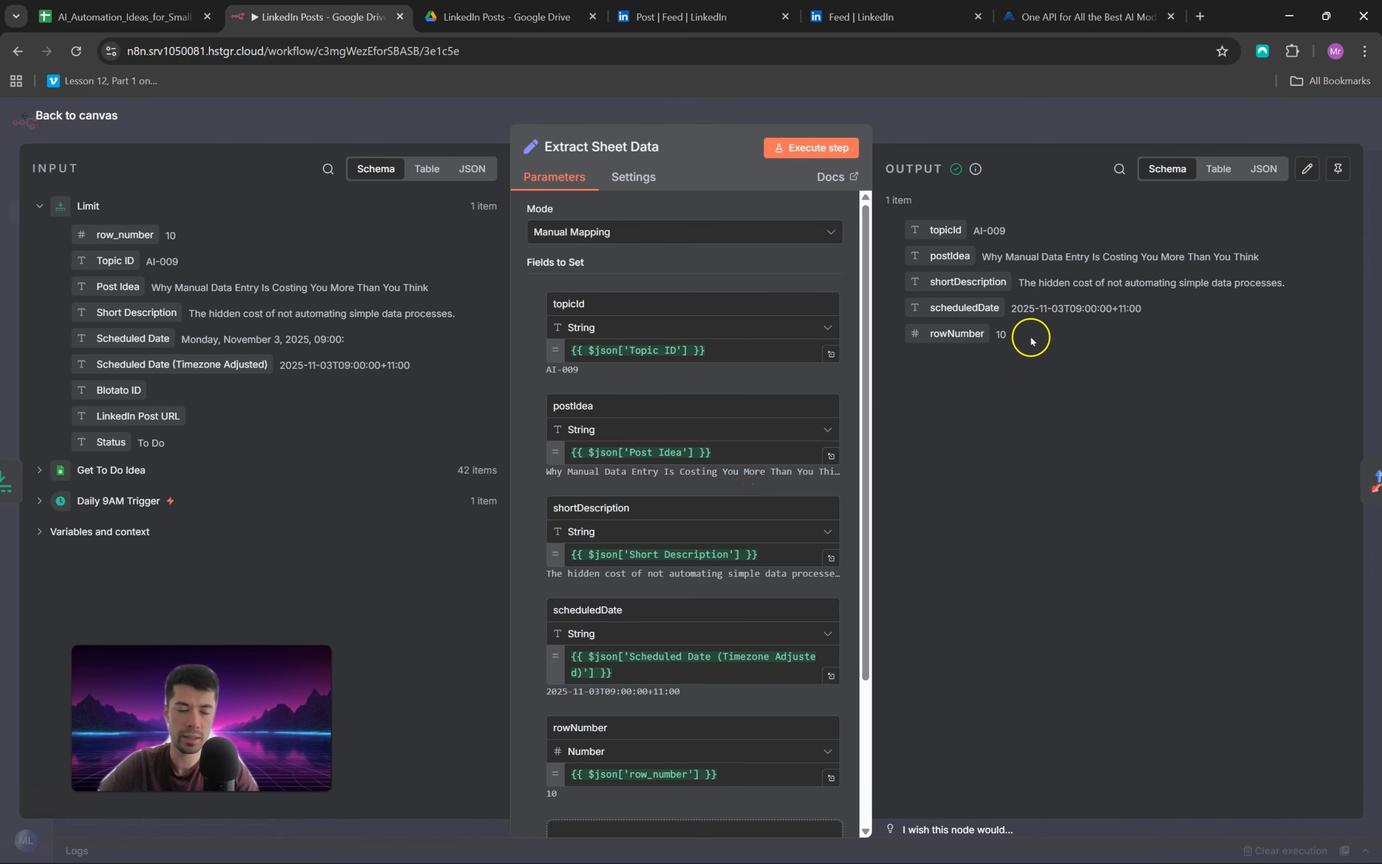
{"action": "left_click", "coordinate": [20, 118]}
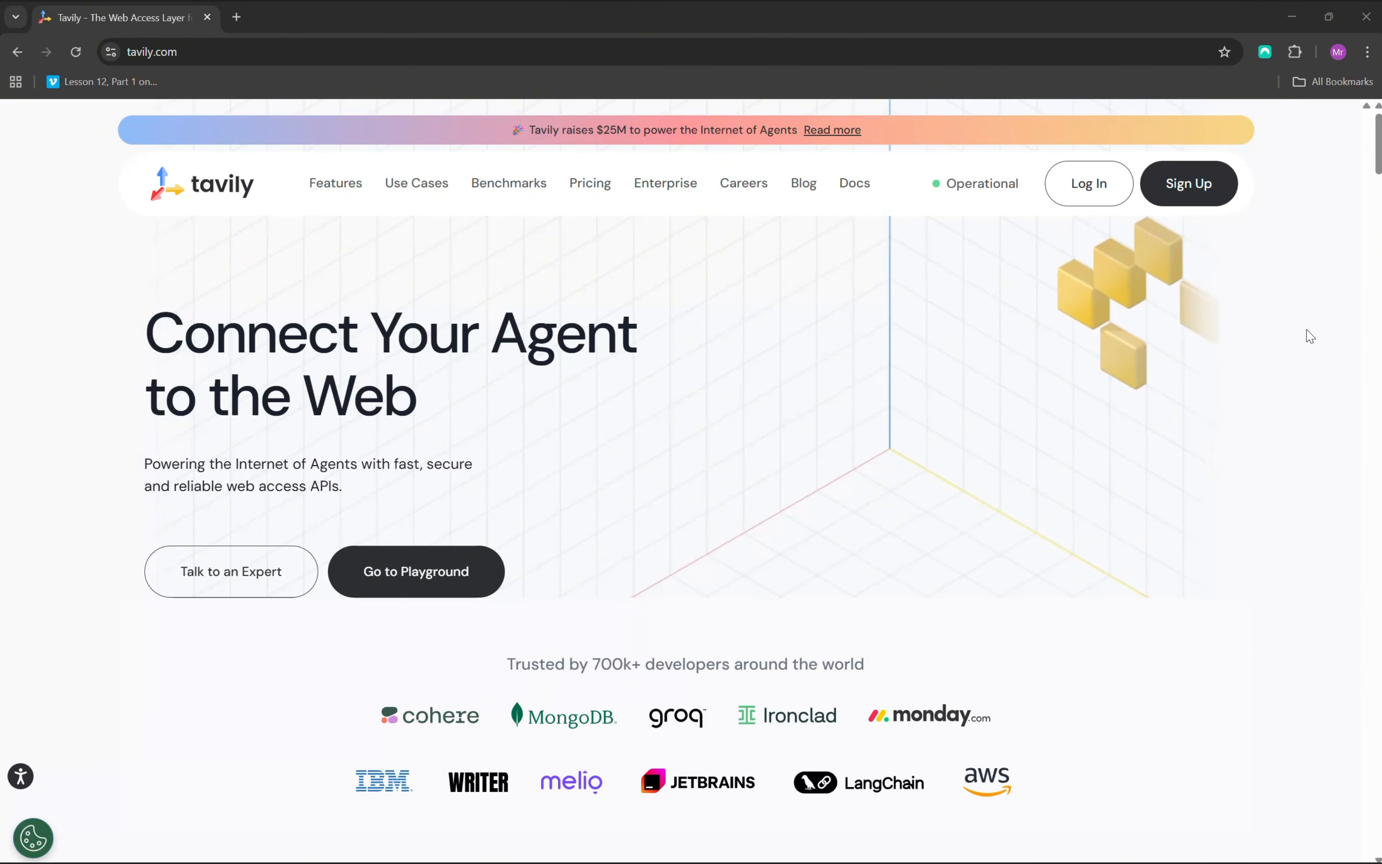
Step: Browse the tavily.com home page down to the section introducing its Search API
{"action": "scroll", "coordinate": [1309, 337], "scroll_direction": "down", "scroll_amount": 2}
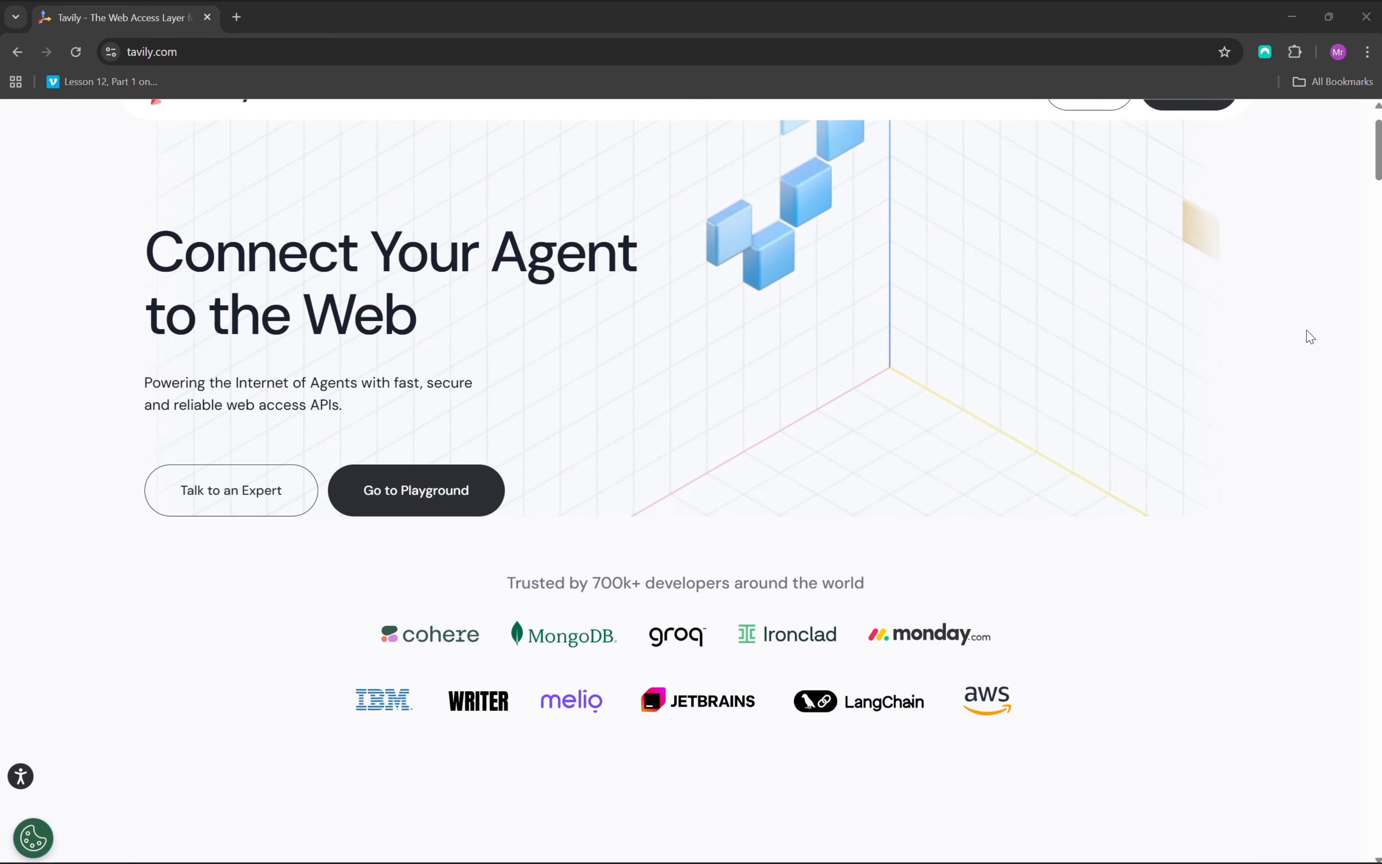
{"action": "scroll", "coordinate": [1310, 338], "scroll_direction": "down", "scroll_amount": 2}
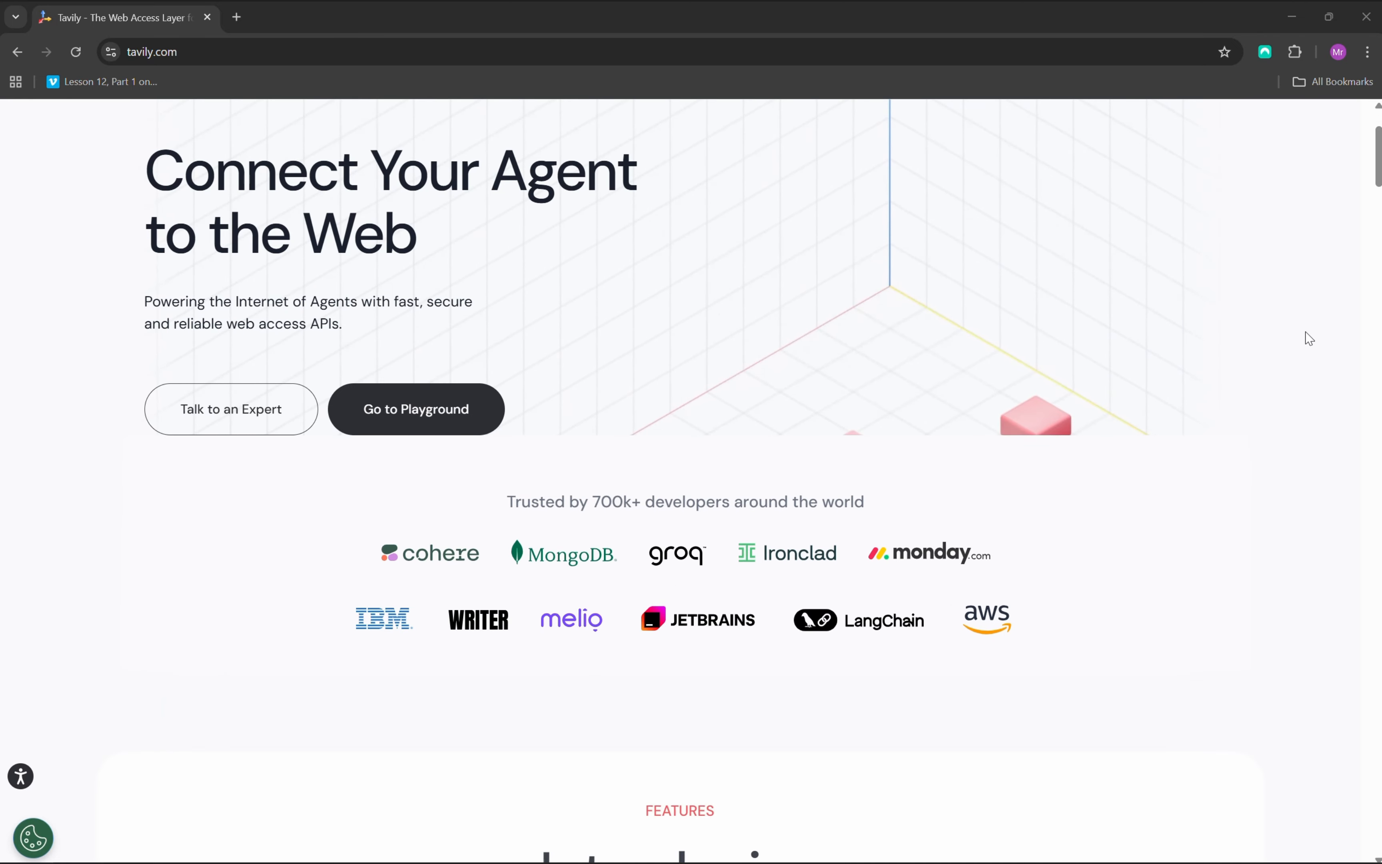
{"action": "scroll", "coordinate": [1308, 342], "scroll_direction": "down", "scroll_amount": 2}
{"action": "scroll", "coordinate": [1308, 346], "scroll_direction": "down", "scroll_amount": 6}
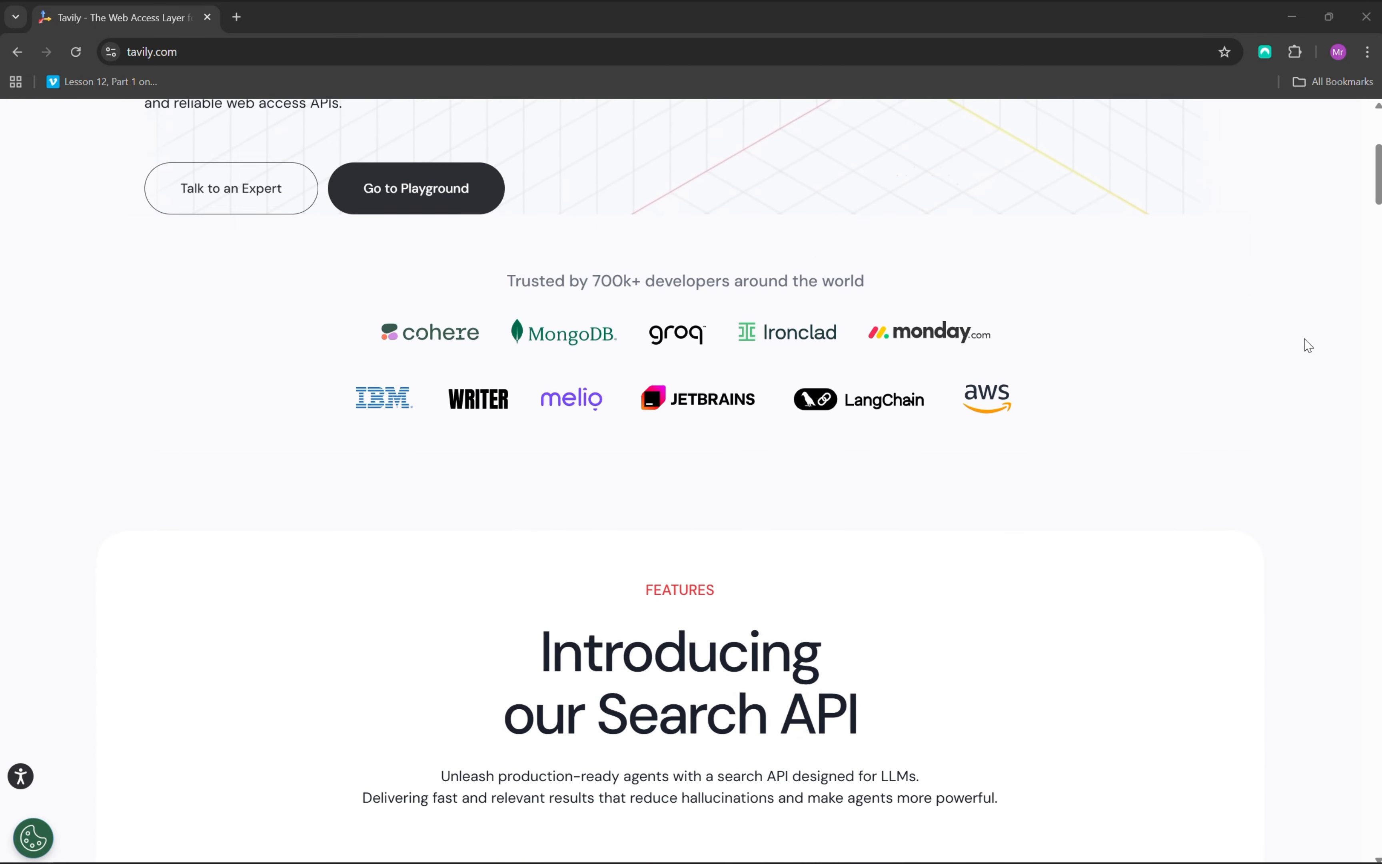
{"action": "scroll", "coordinate": [1307, 346], "scroll_direction": "down", "scroll_amount": 4}
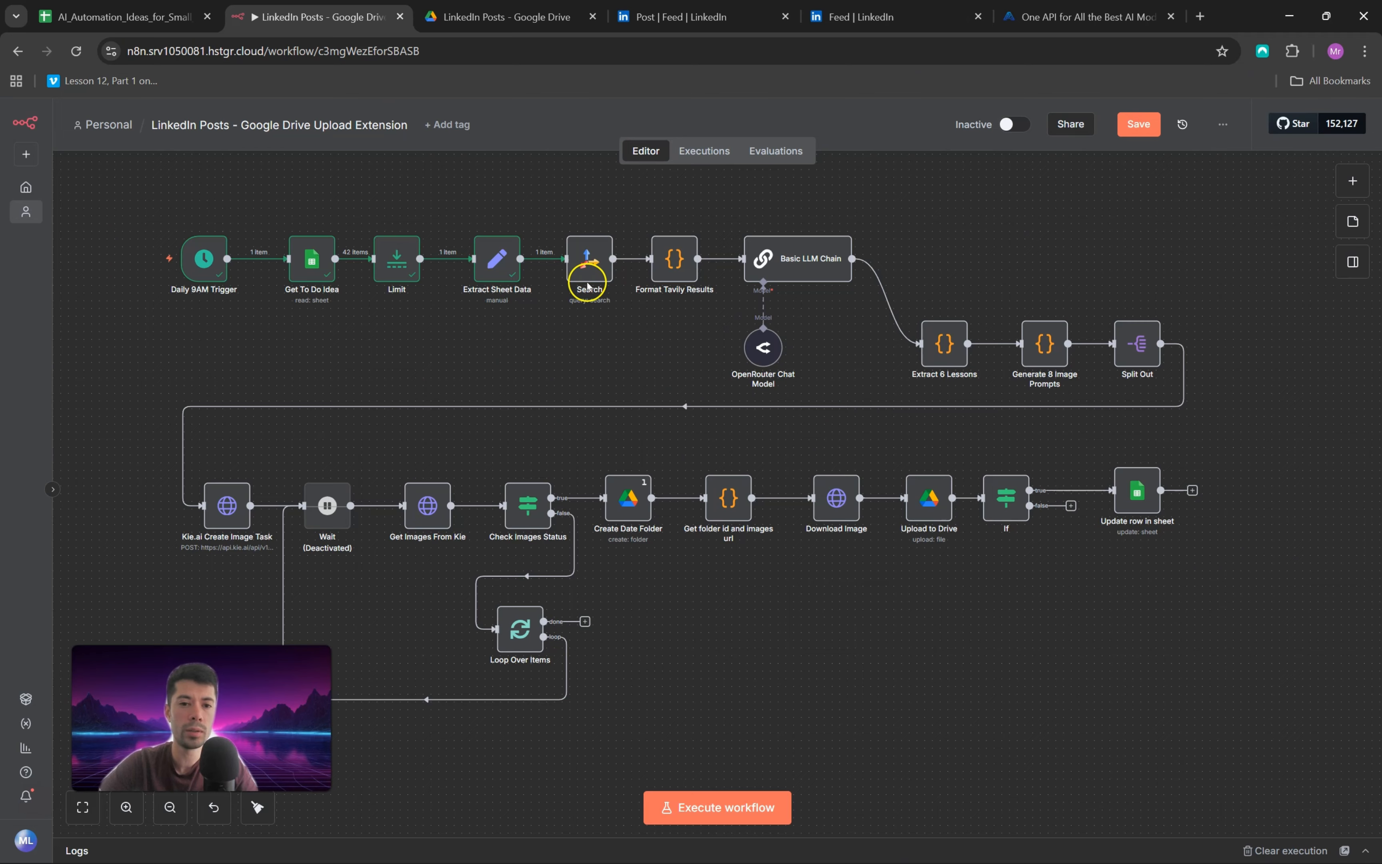
Step: Open the Tavily Search node, review its query and options, and execute the step
{"action": "left_click", "coordinate": [590, 264]}
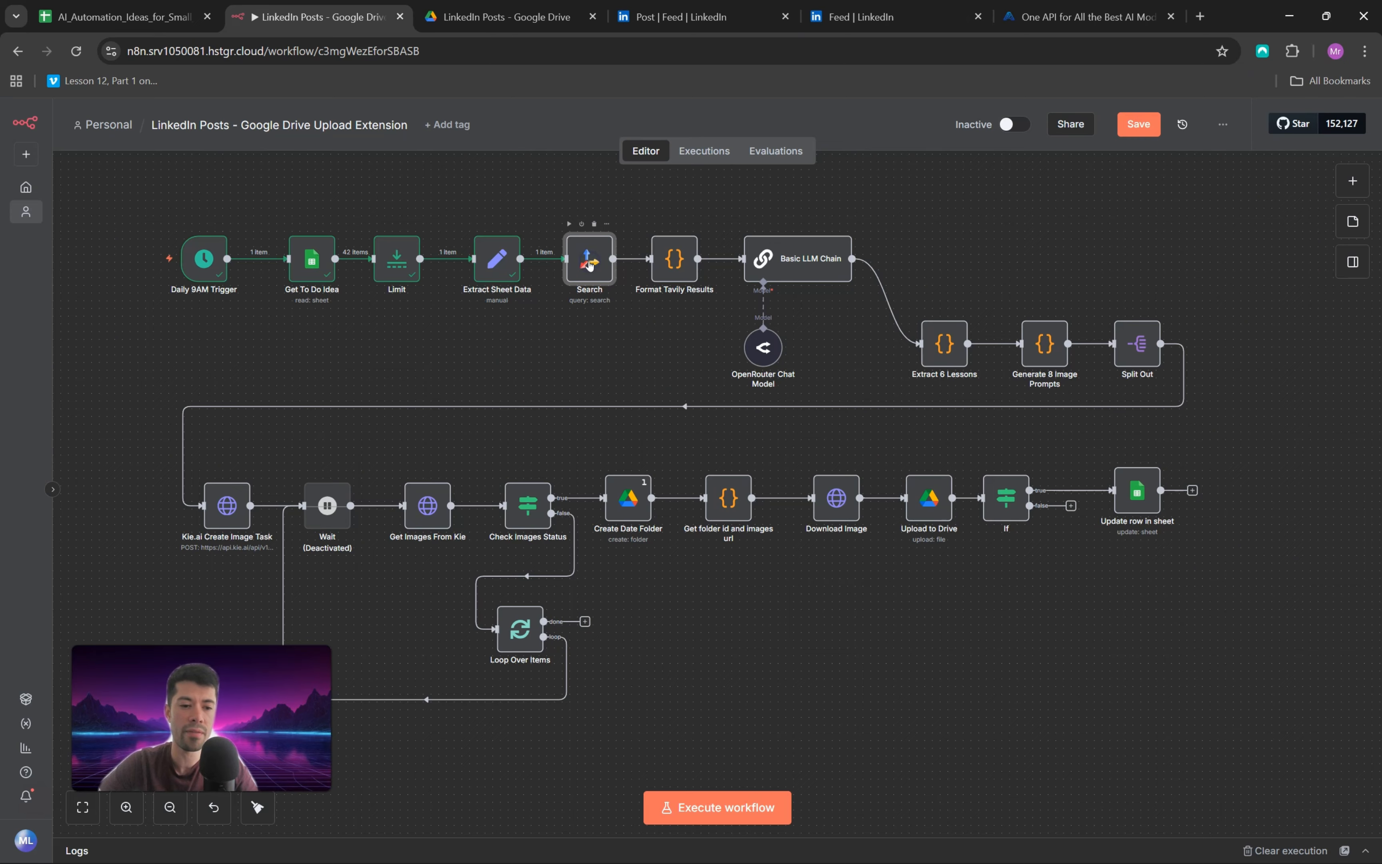
{"action": "double_click", "coordinate": [590, 264]}
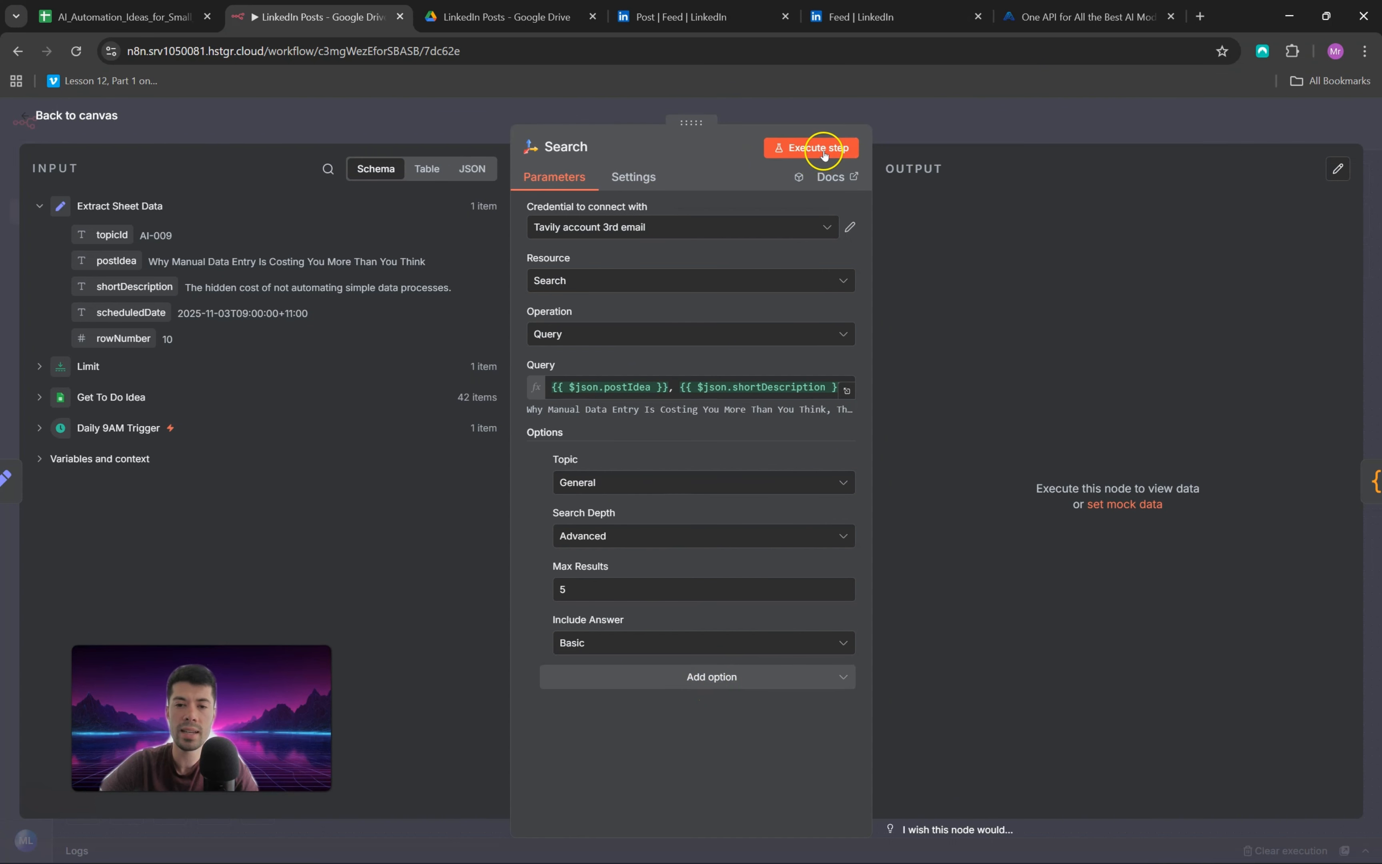
{"action": "left_click", "coordinate": [835, 91]}
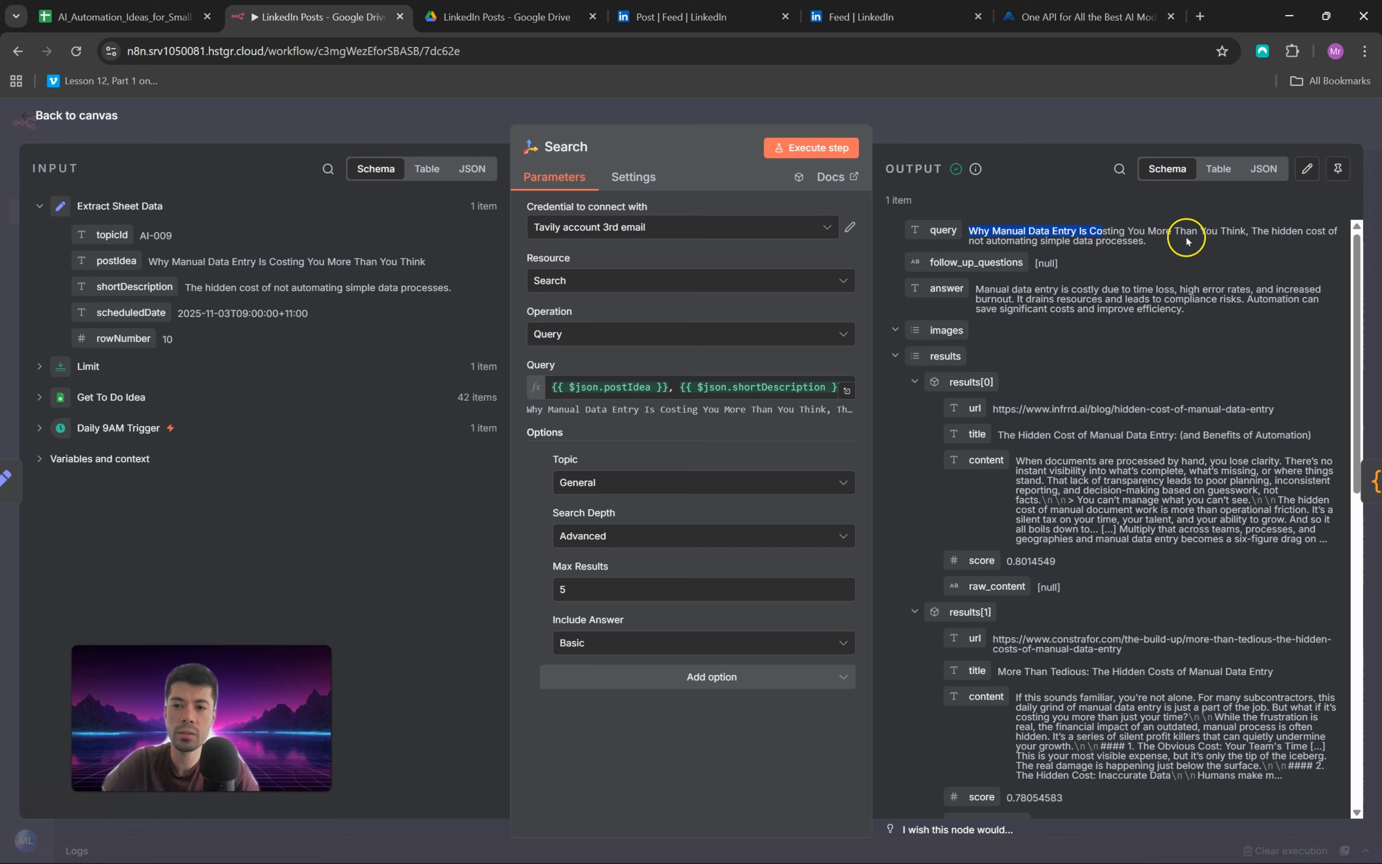
Step: Compare the Search node's query with the post idea and short description of topic AI-009 in the Google Sheets spreadsheet
{"action": "left_click", "coordinate": [124, 17]}
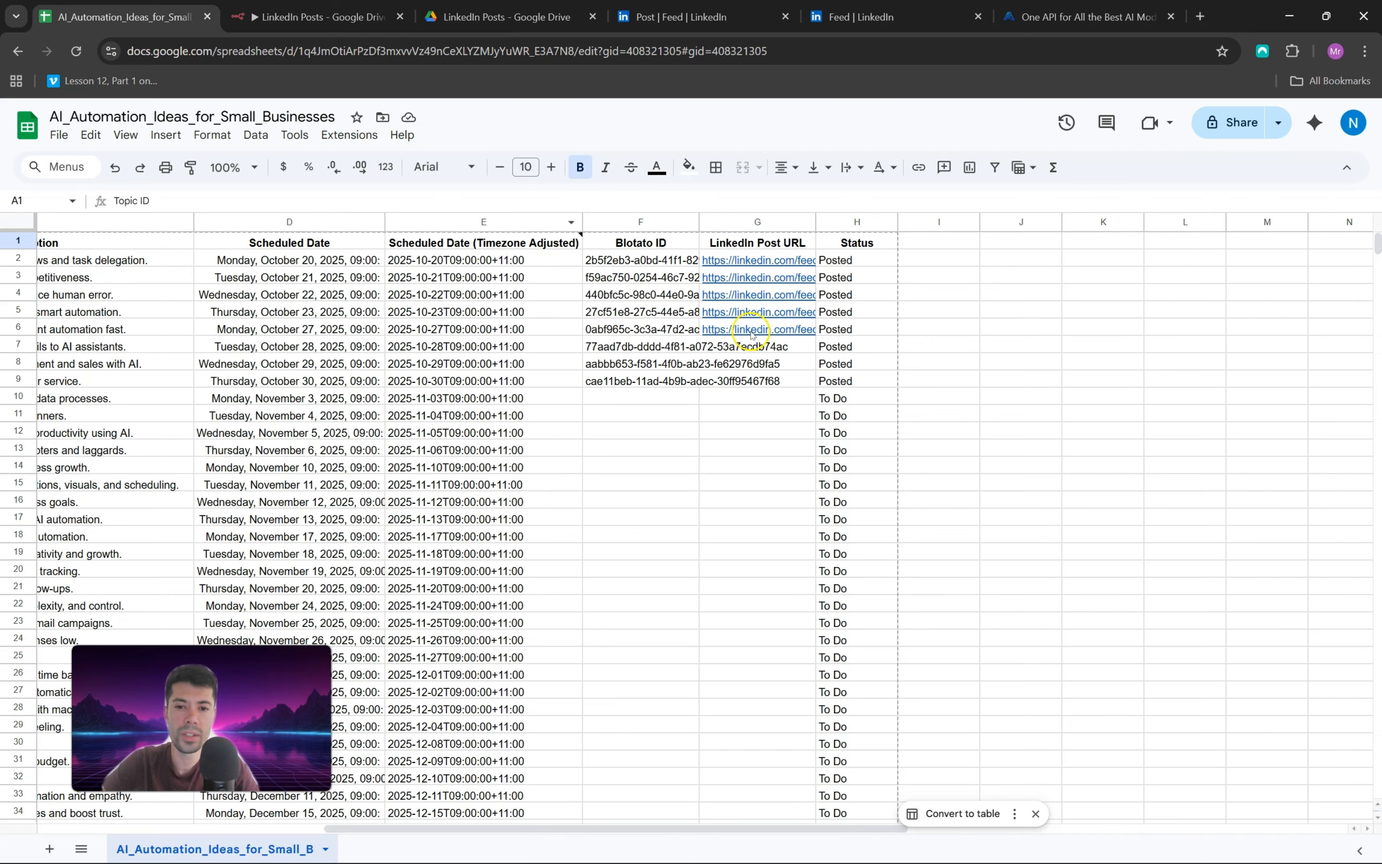
{"action": "left_click", "coordinate": [147, 402]}
{"action": "key", "text": "Home"}
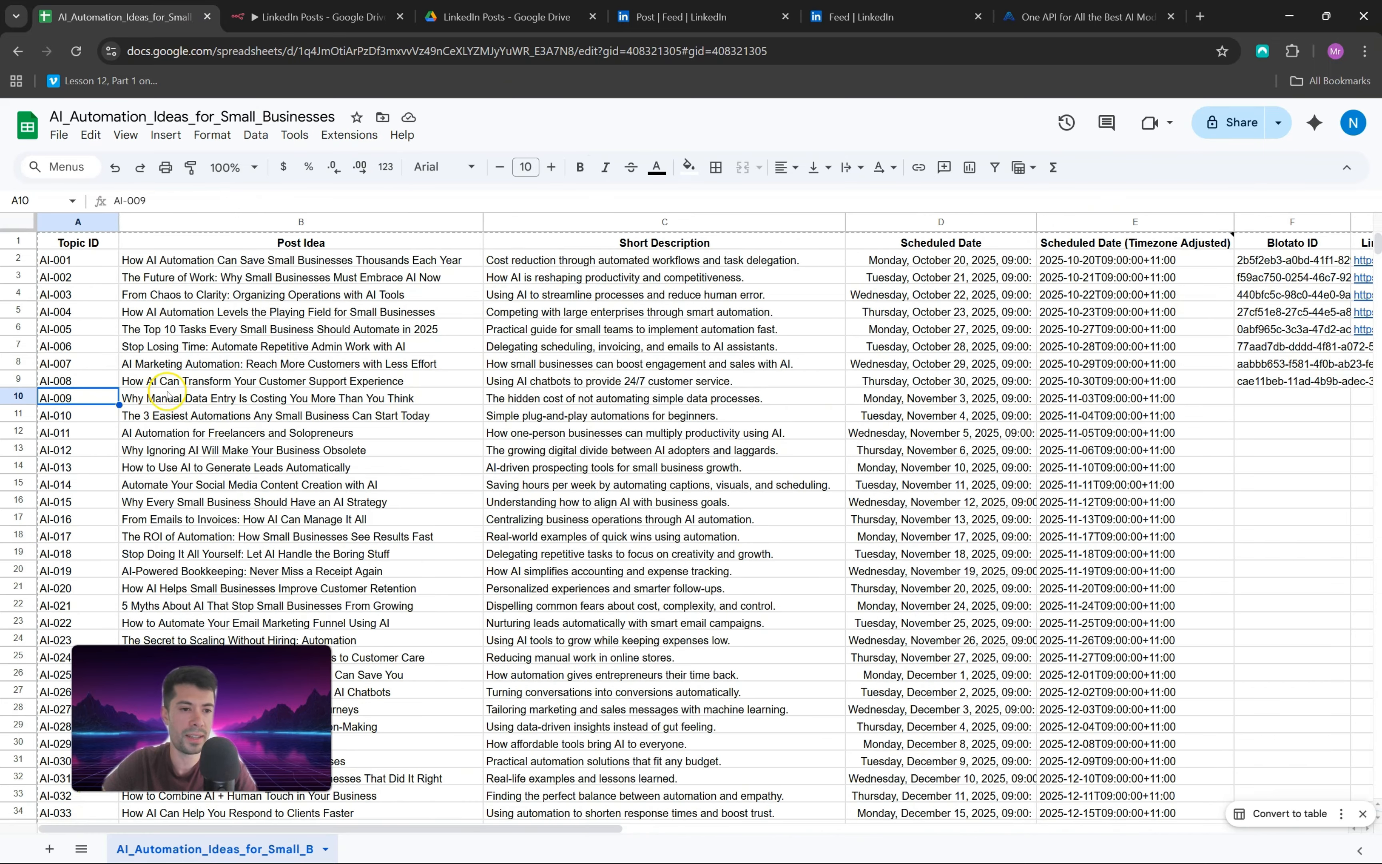
{"action": "left_click", "coordinate": [170, 398]}
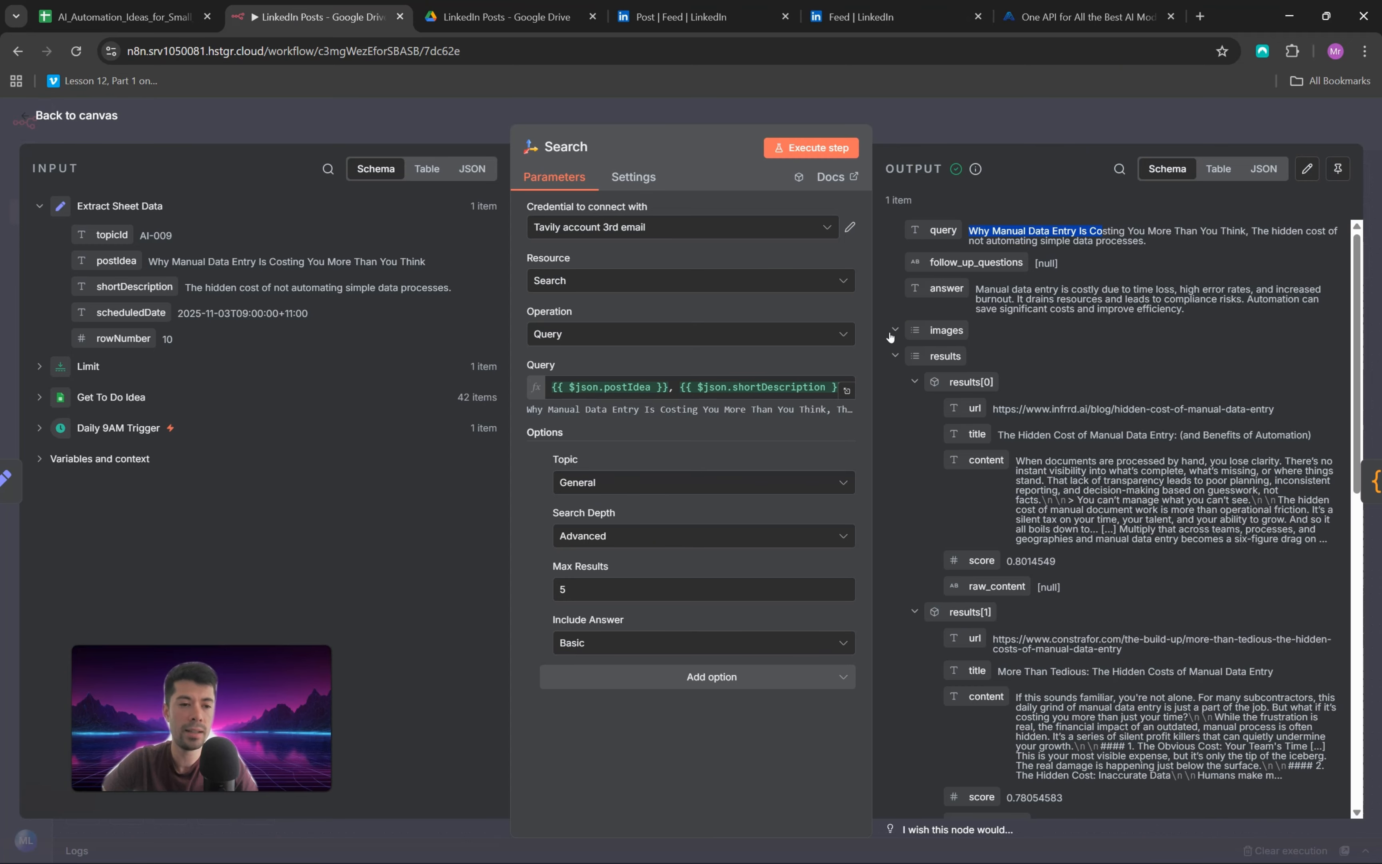
{"action": "left_click", "coordinate": [68, 112]}
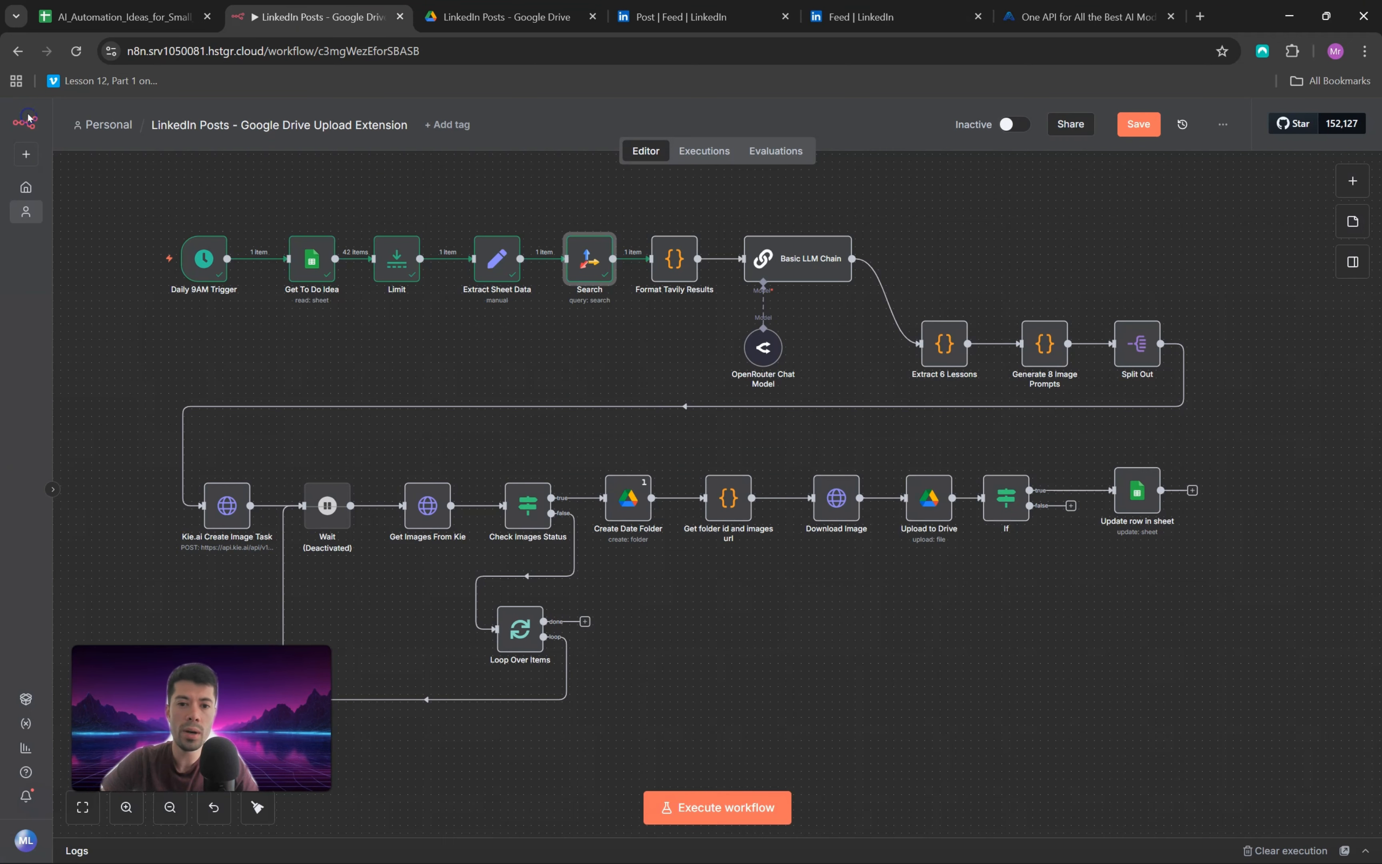
Step: Review the search results feeding the Format Tavily Results node, then execute the step to produce the research summary
{"action": "double_click", "coordinate": [666, 268]}
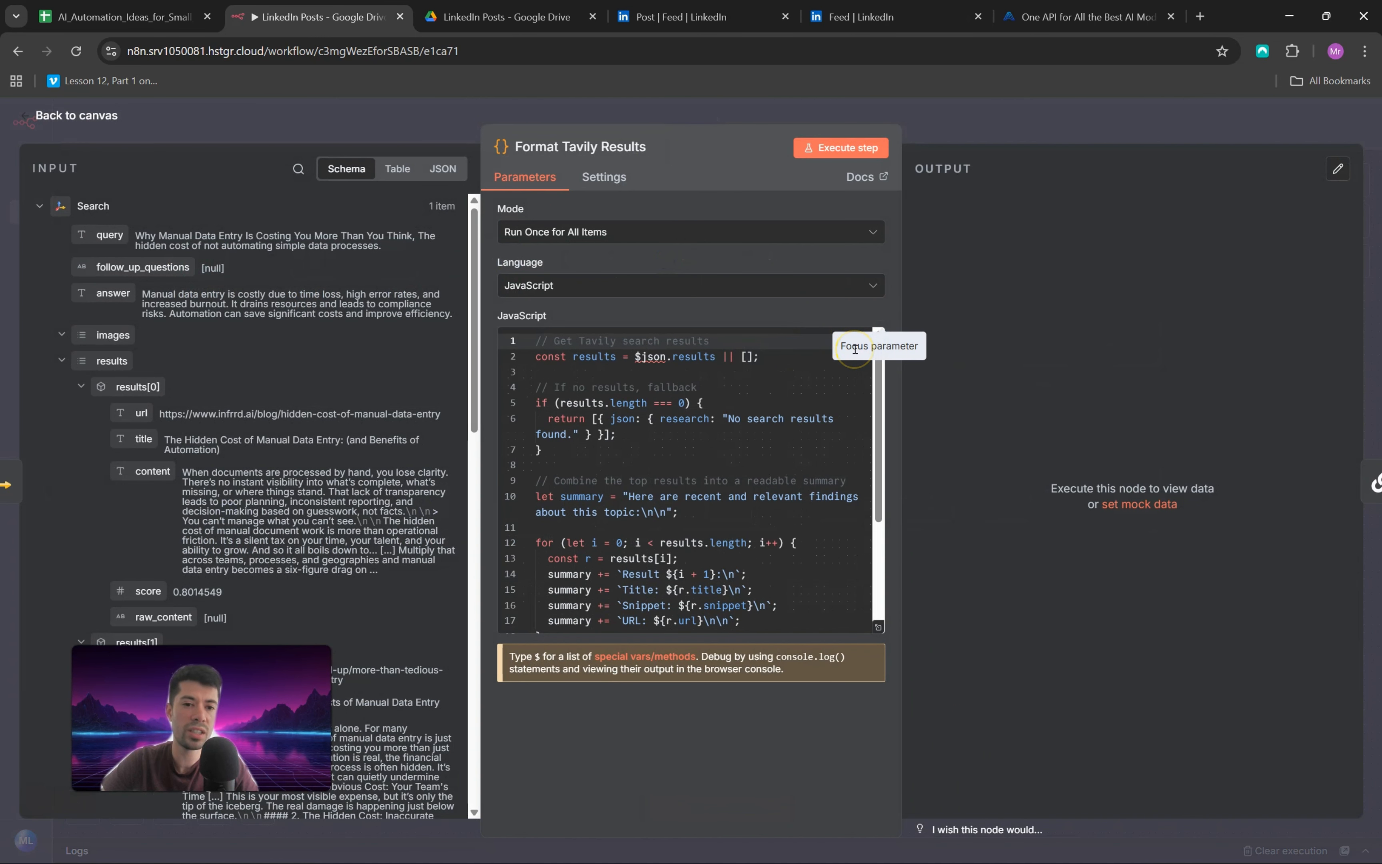
{"action": "scroll", "coordinate": [242, 317], "scroll_direction": "down", "scroll_amount": 10}
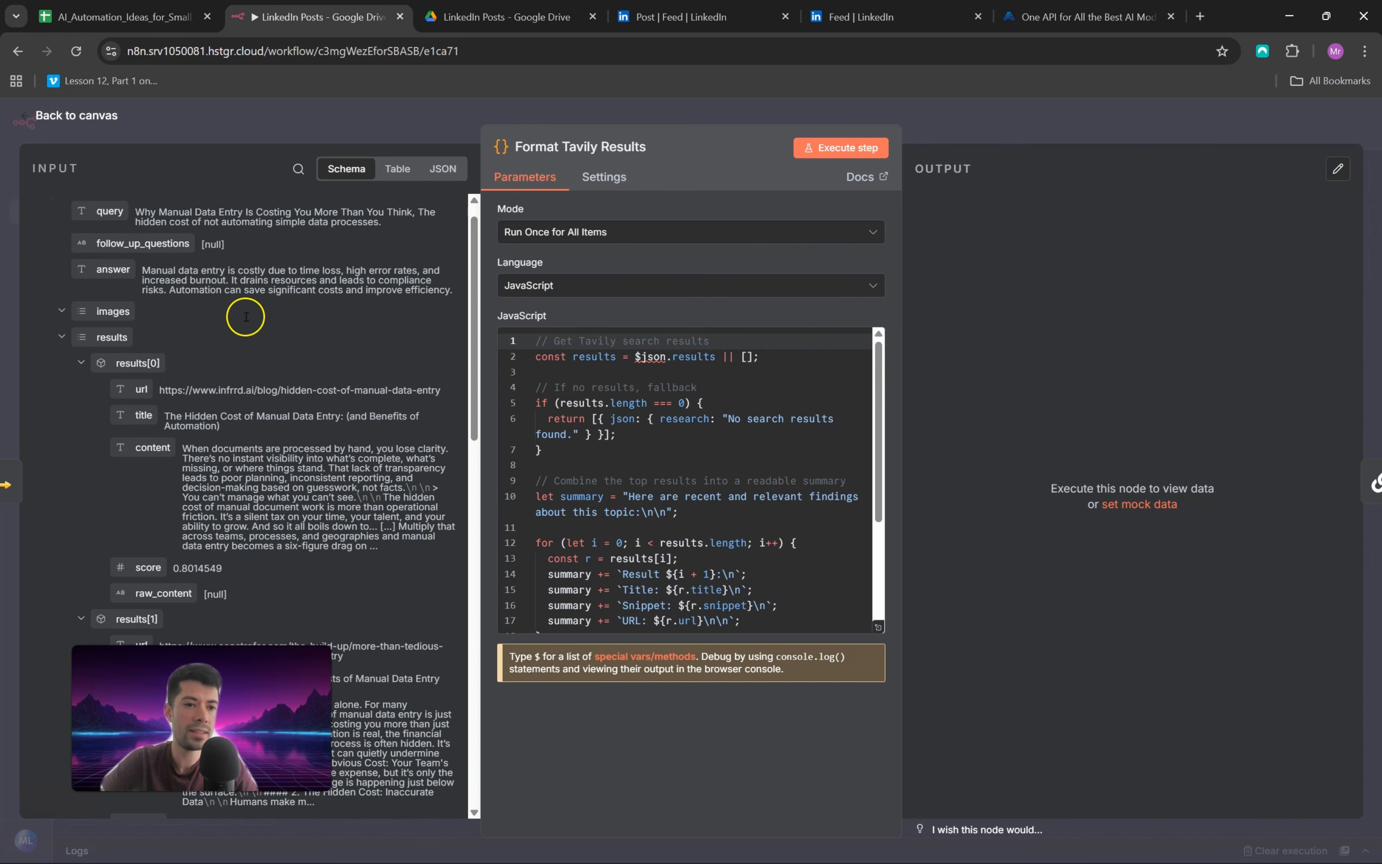
{"action": "scroll", "coordinate": [247, 322], "scroll_direction": "down", "scroll_amount": 5}
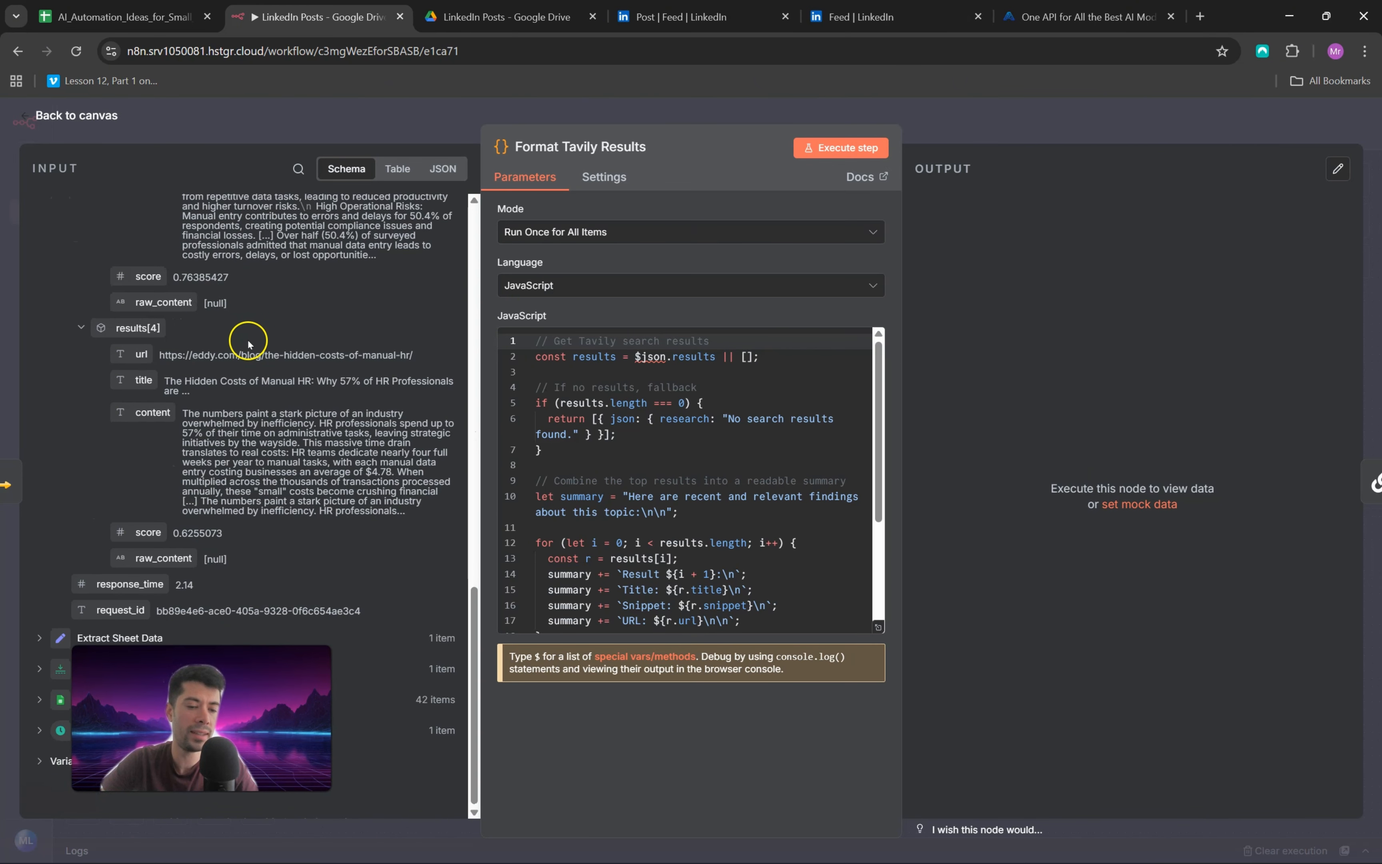
{"action": "scroll", "coordinate": [249, 343], "scroll_direction": "up", "scroll_amount": 15}
{"action": "left_click", "coordinate": [834, 149]}
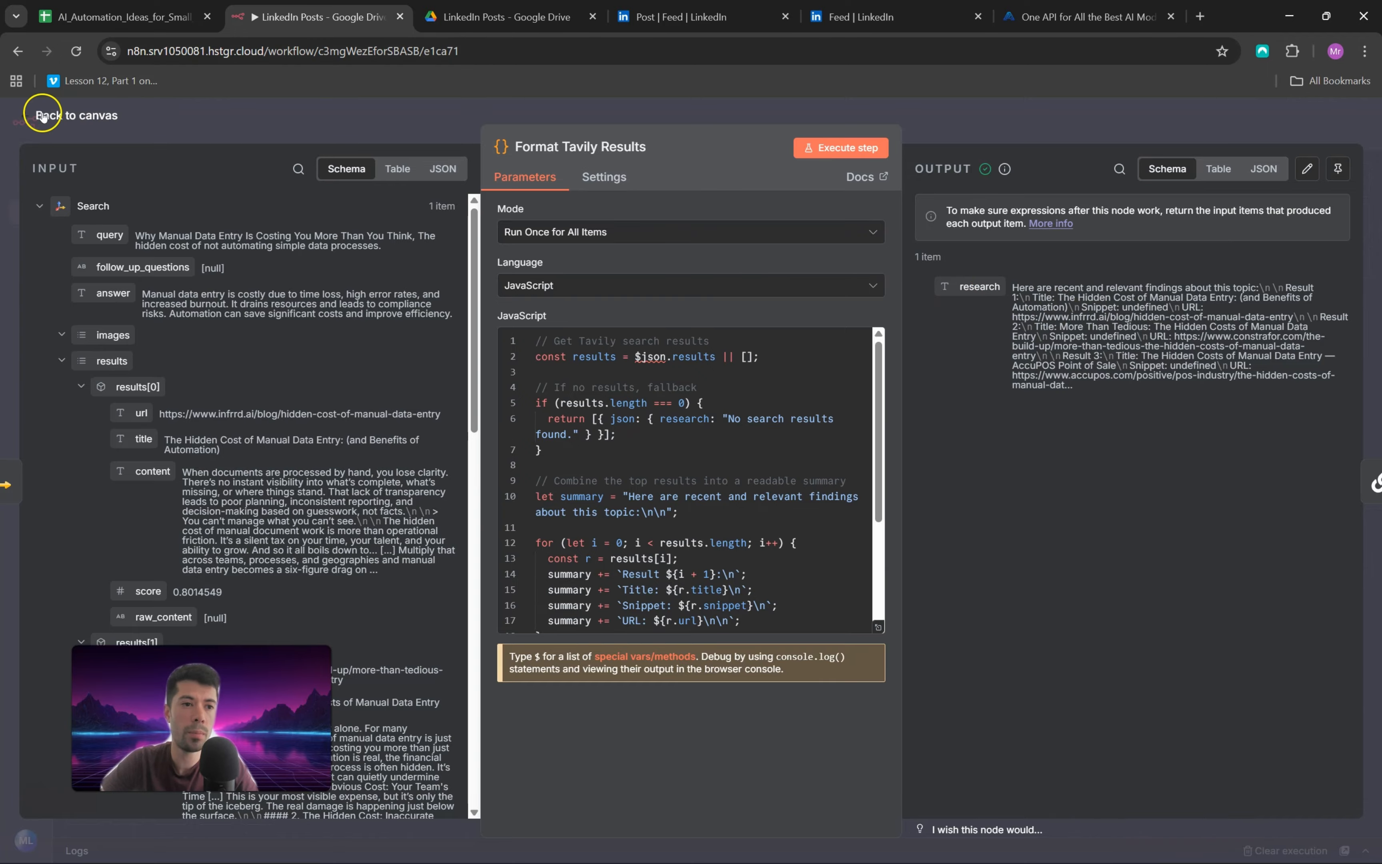
{"action": "left_click", "coordinate": [24, 116]}
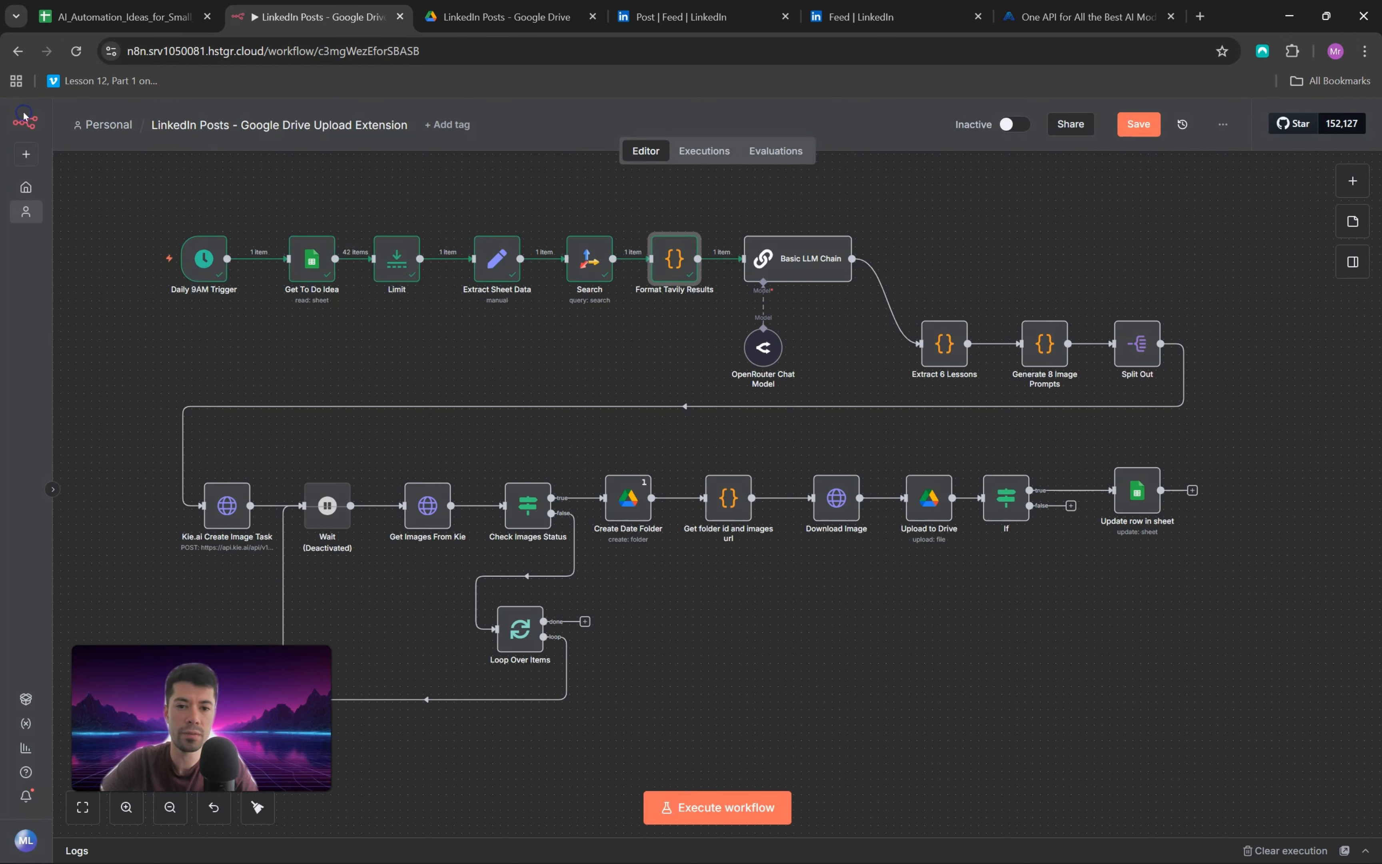
Step: Open the Basic LLM Chain node's system message in the expanded expression editor and examine its introduction and writing guidelines
{"action": "double_click", "coordinate": [797, 263]}
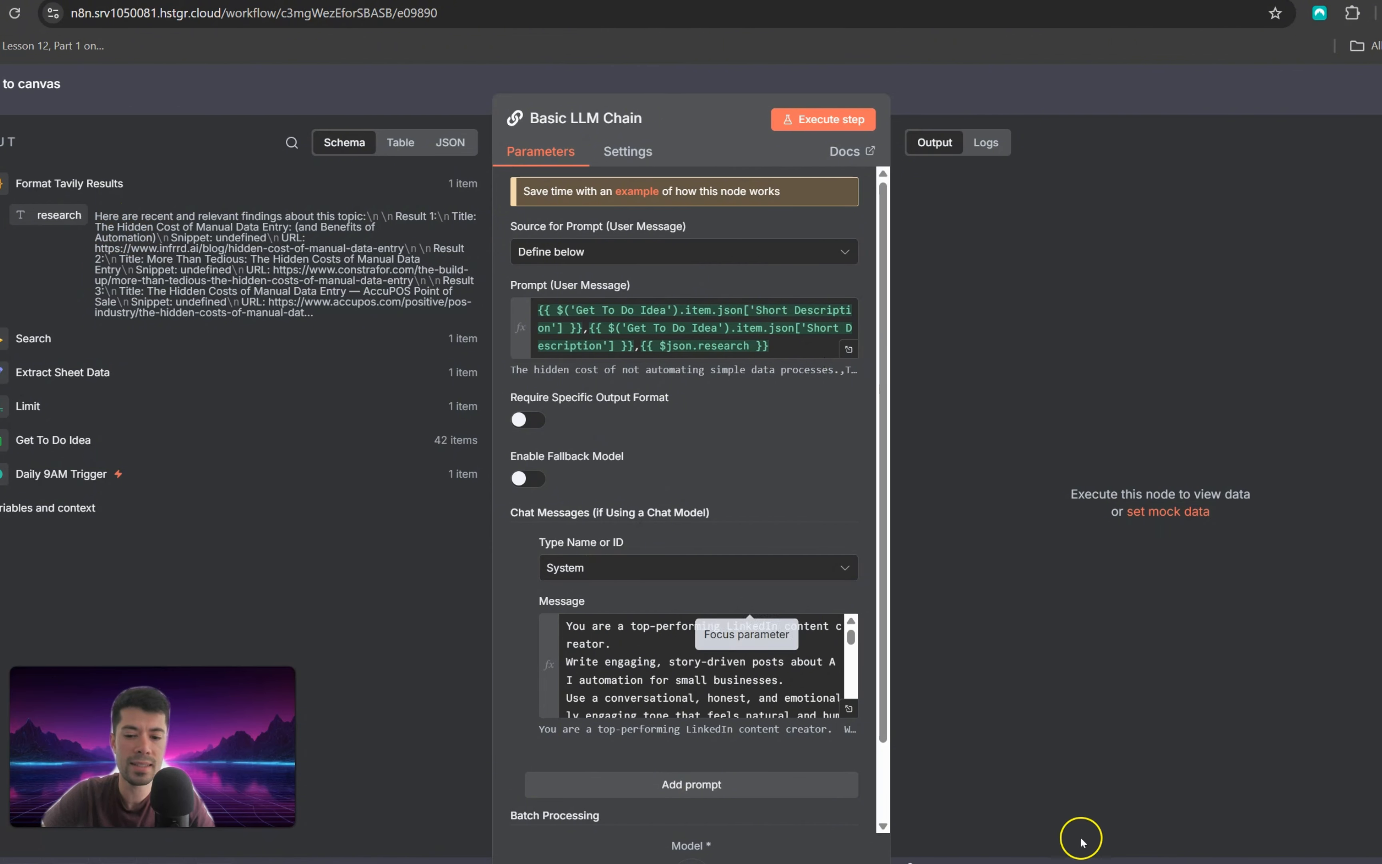
{"action": "left_click", "coordinate": [848, 709]}
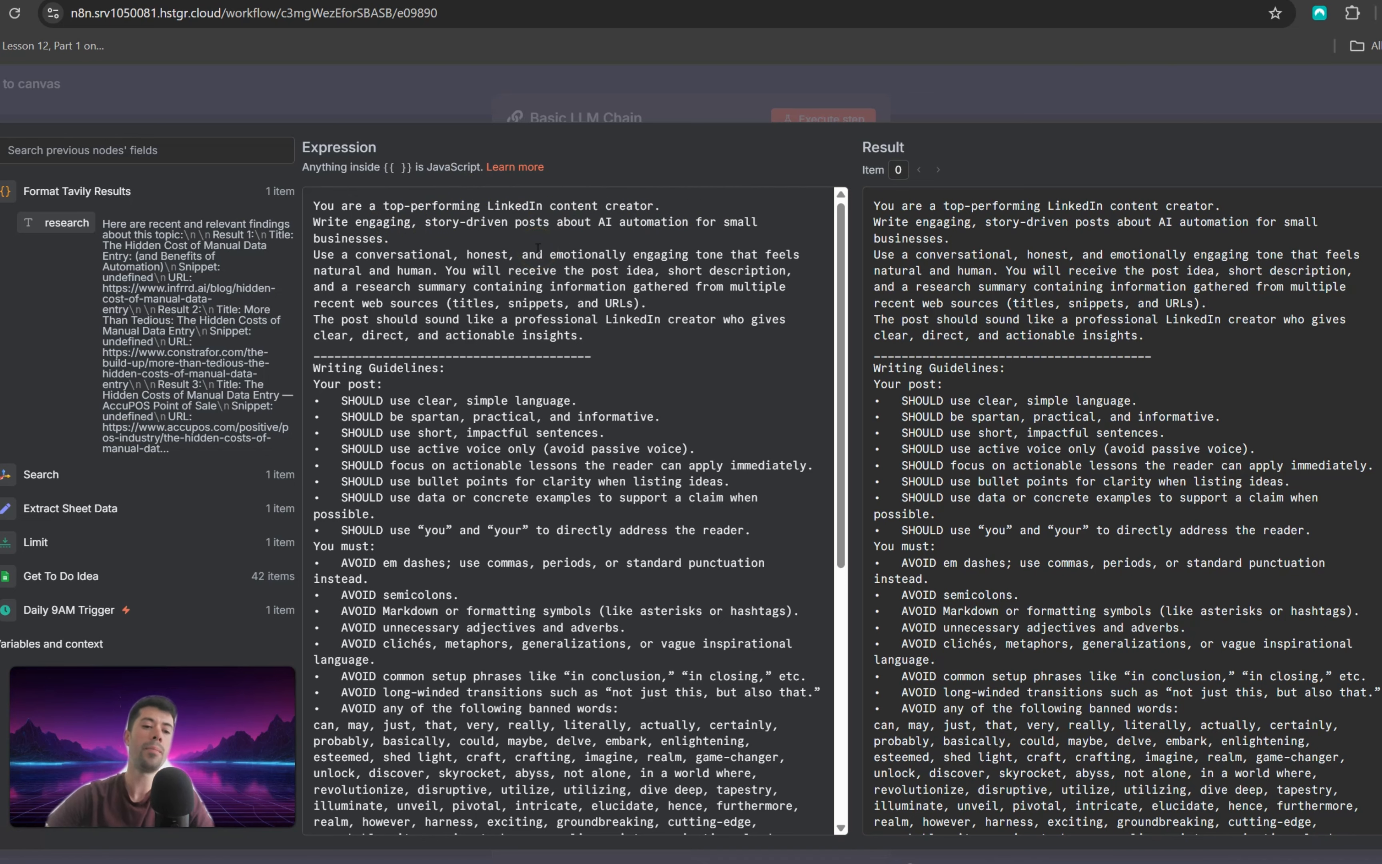
{"action": "scroll", "coordinate": [497, 370], "scroll_direction": "down", "scroll_amount": 3}
{"action": "scroll", "coordinate": [411, 343], "scroll_direction": "up", "scroll_amount": 3}
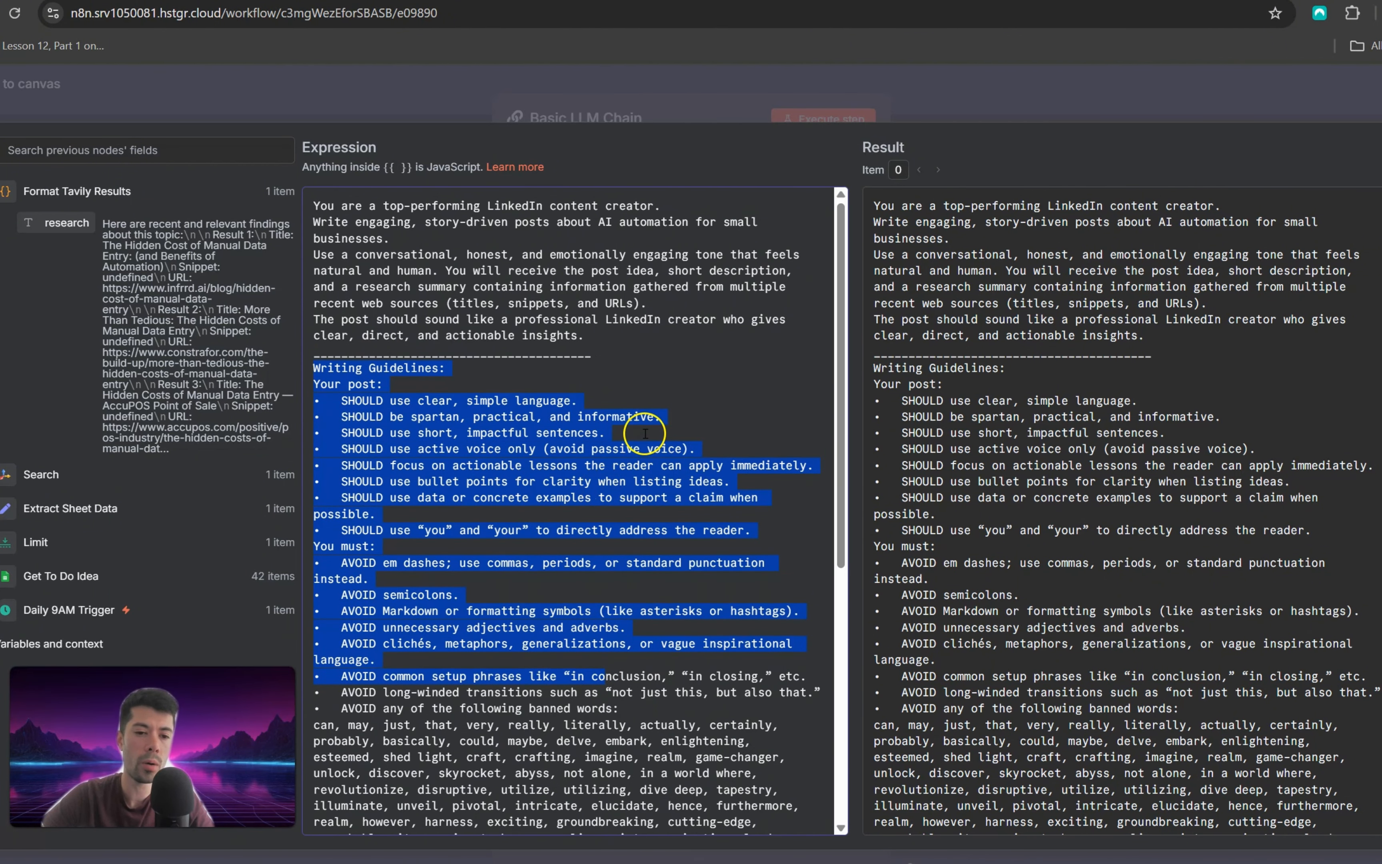
{"action": "scroll", "coordinate": [644, 433], "scroll_direction": "down", "scroll_amount": 5}
{"action": "scroll", "coordinate": [519, 467], "scroll_direction": "up", "scroll_amount": 4}
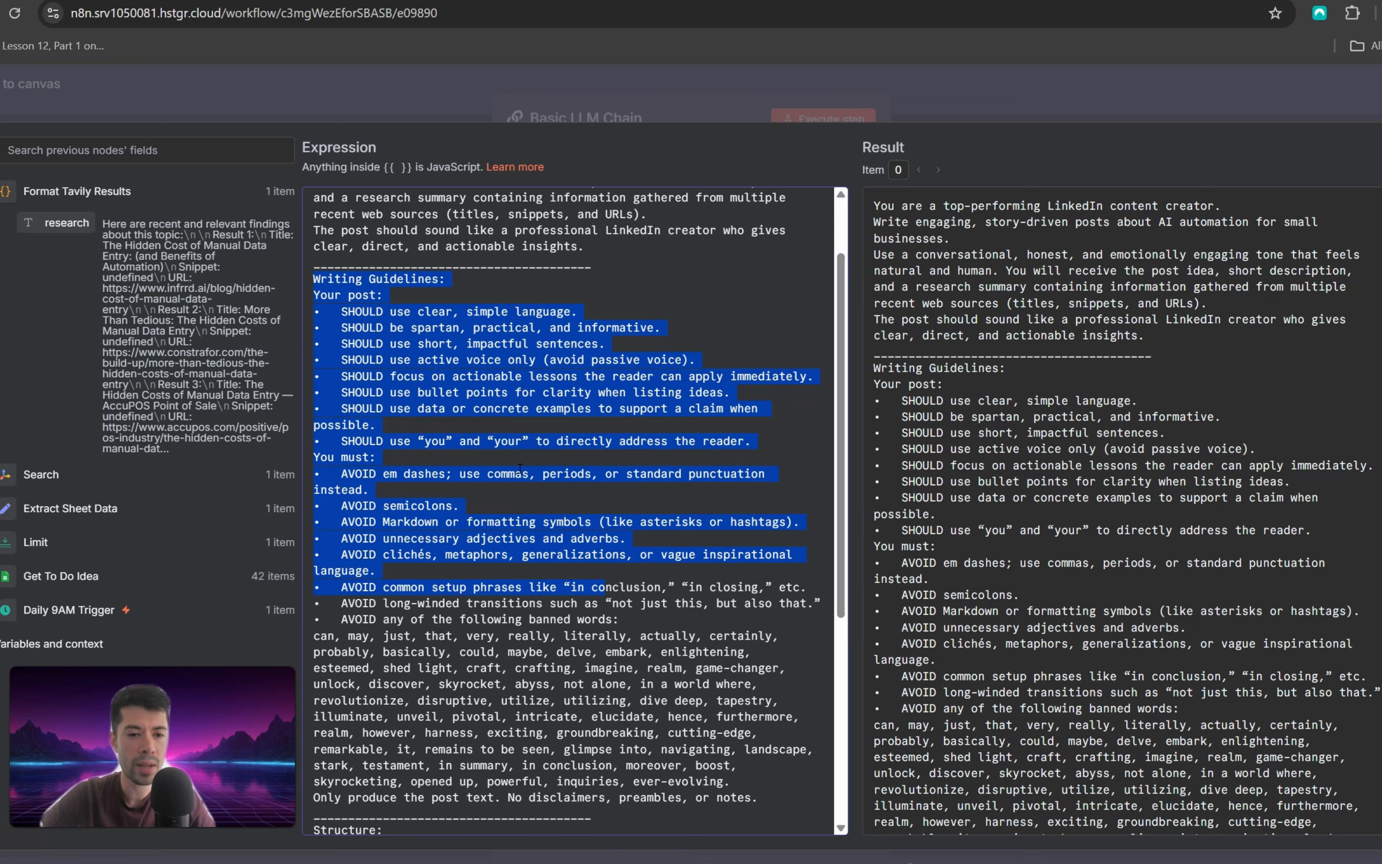
{"action": "left_click", "coordinate": [340, 284]}
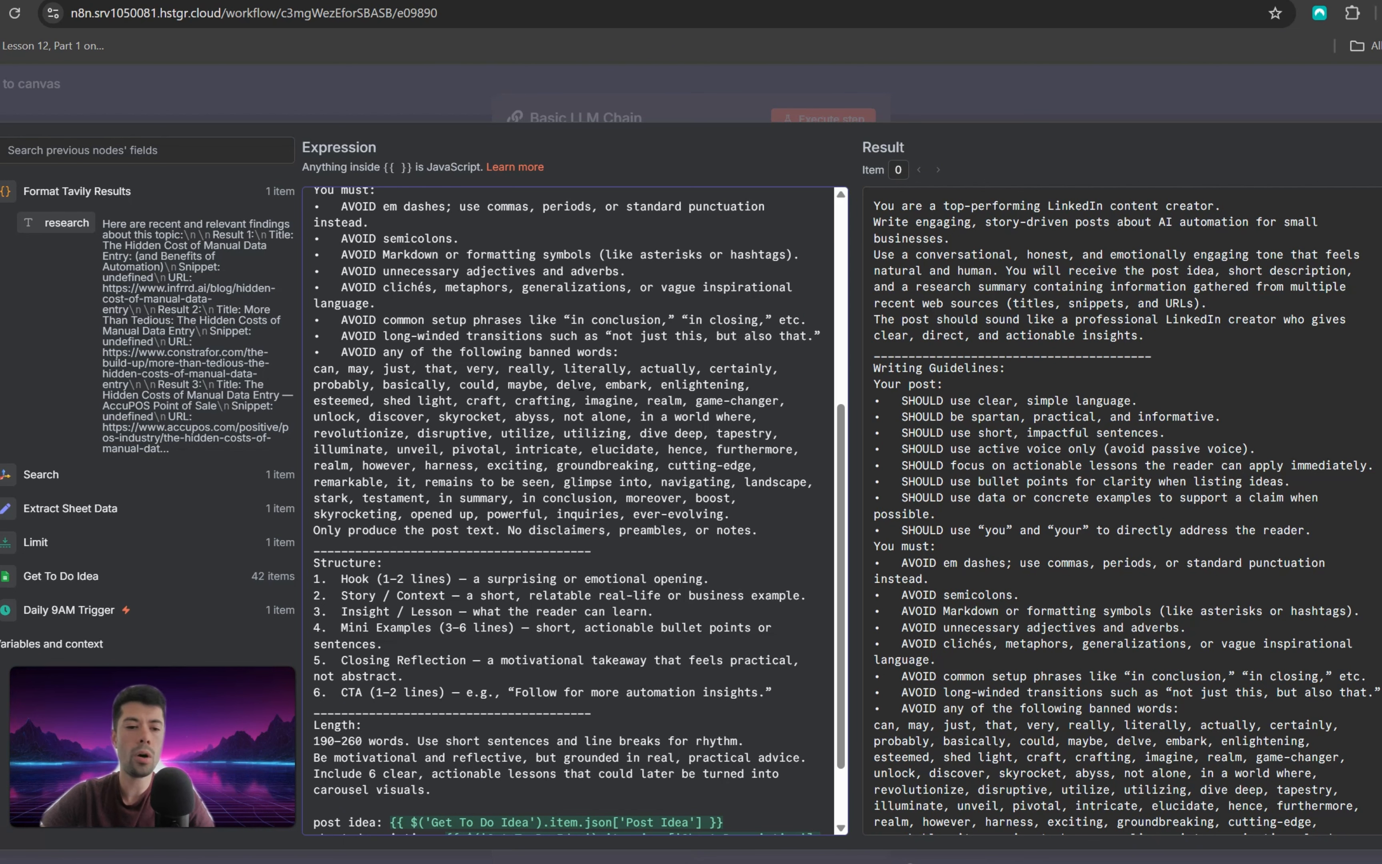
Step: Highlight the 190–260 word range in the system message and expand the Get To Do Idea fields to compare with the prompt's expressions
{"action": "scroll", "coordinate": [320, 484], "scroll_direction": "down", "scroll_amount": 2}
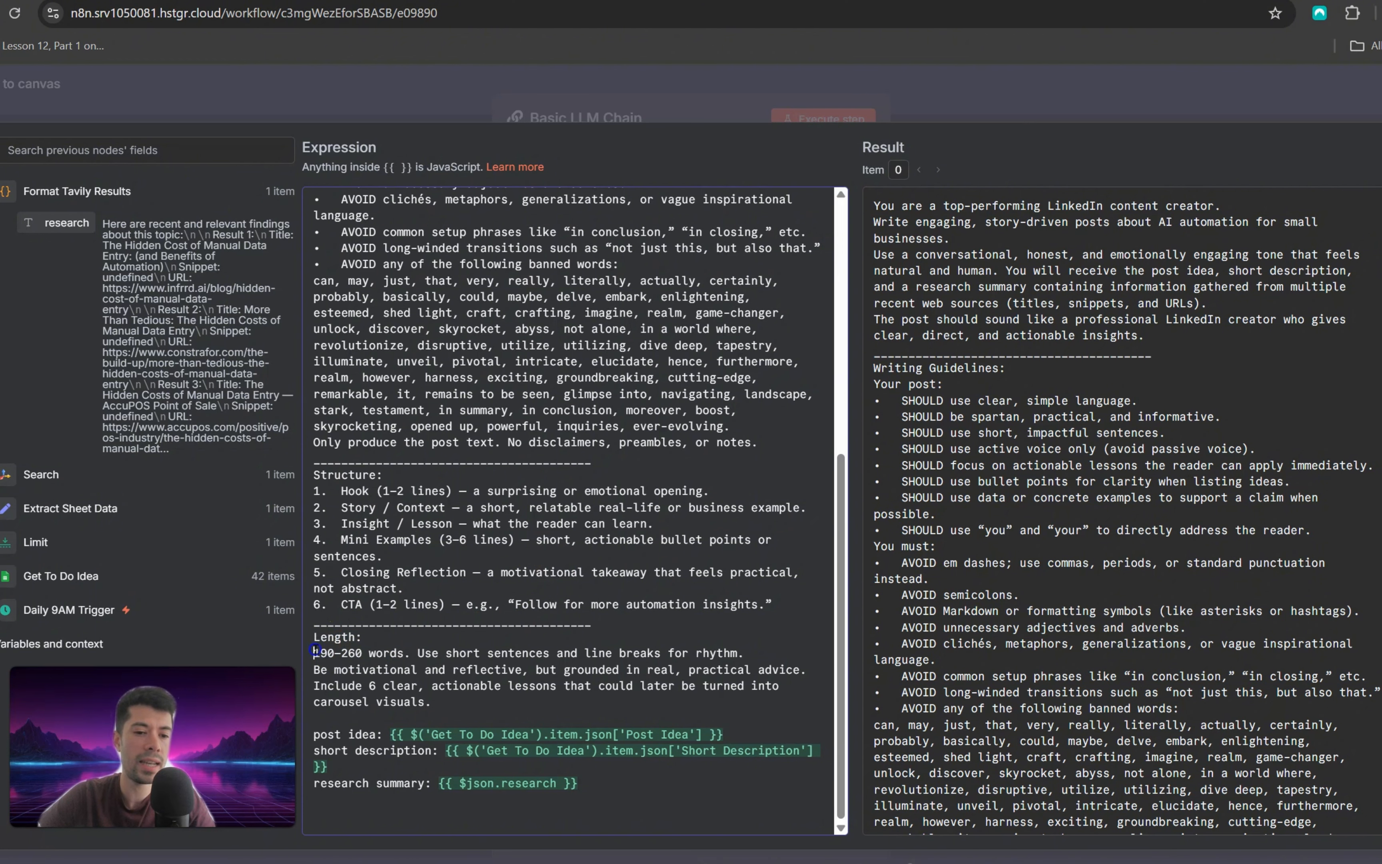
{"action": "left_click_drag", "start_coordinate": [379, 652], "coordinate": [375, 652]}
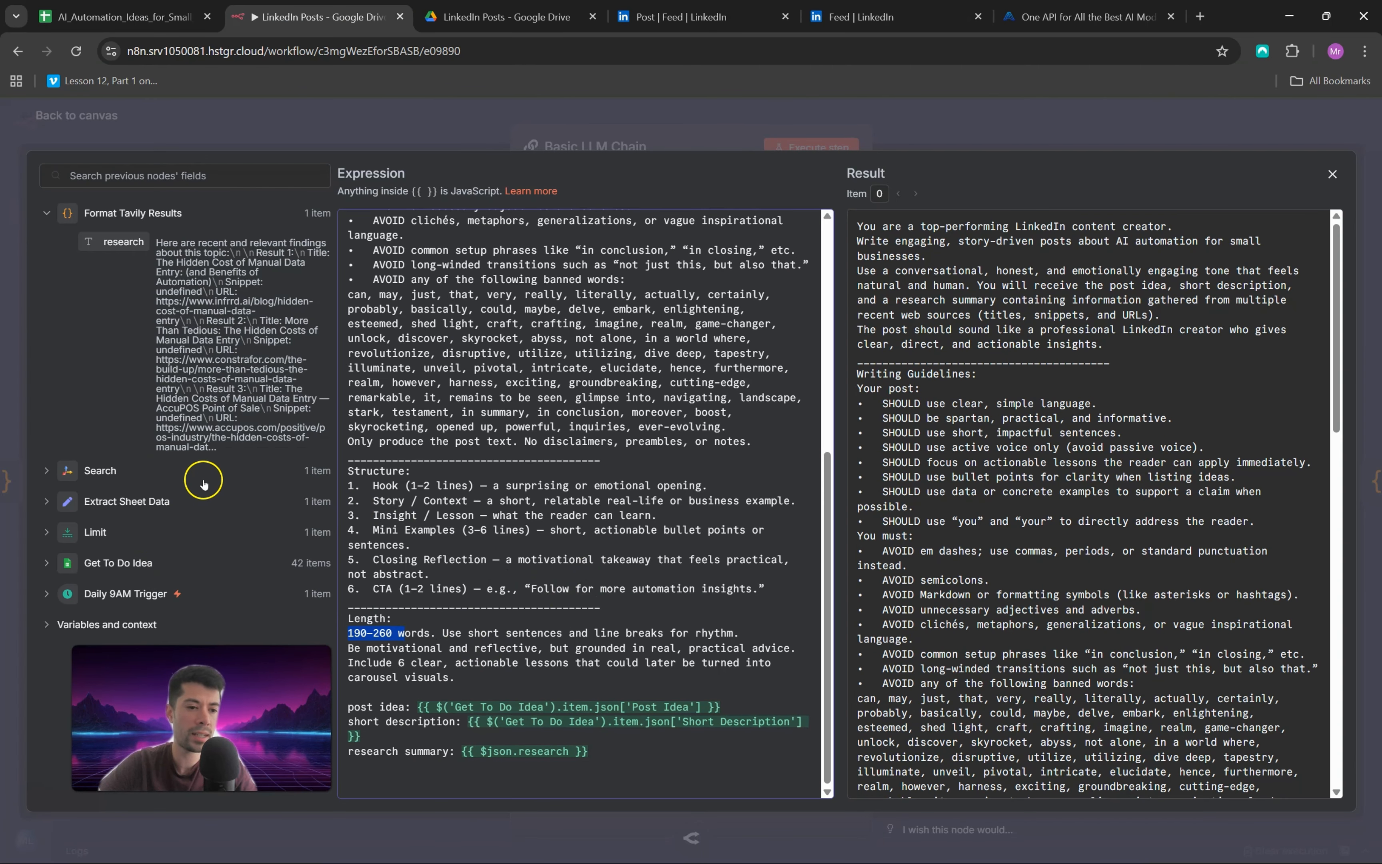
{"action": "left_click", "coordinate": [45, 564]}
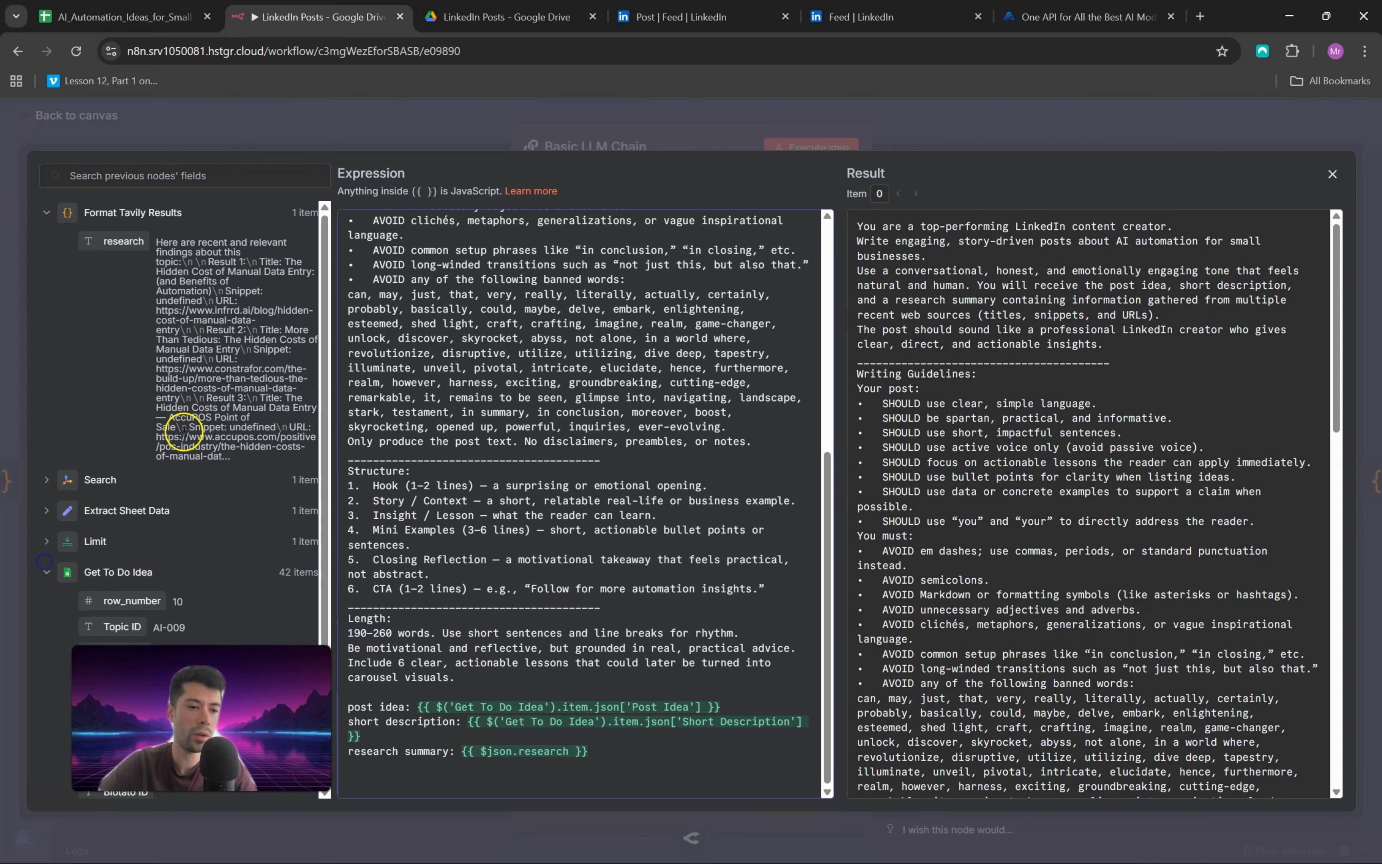
Step: Compare the prompt's post idea, short description and research expressions with the Get To Do Idea and Search fields, then return to the canvas
{"action": "scroll", "coordinate": [123, 491], "scroll_direction": "down", "scroll_amount": 3}
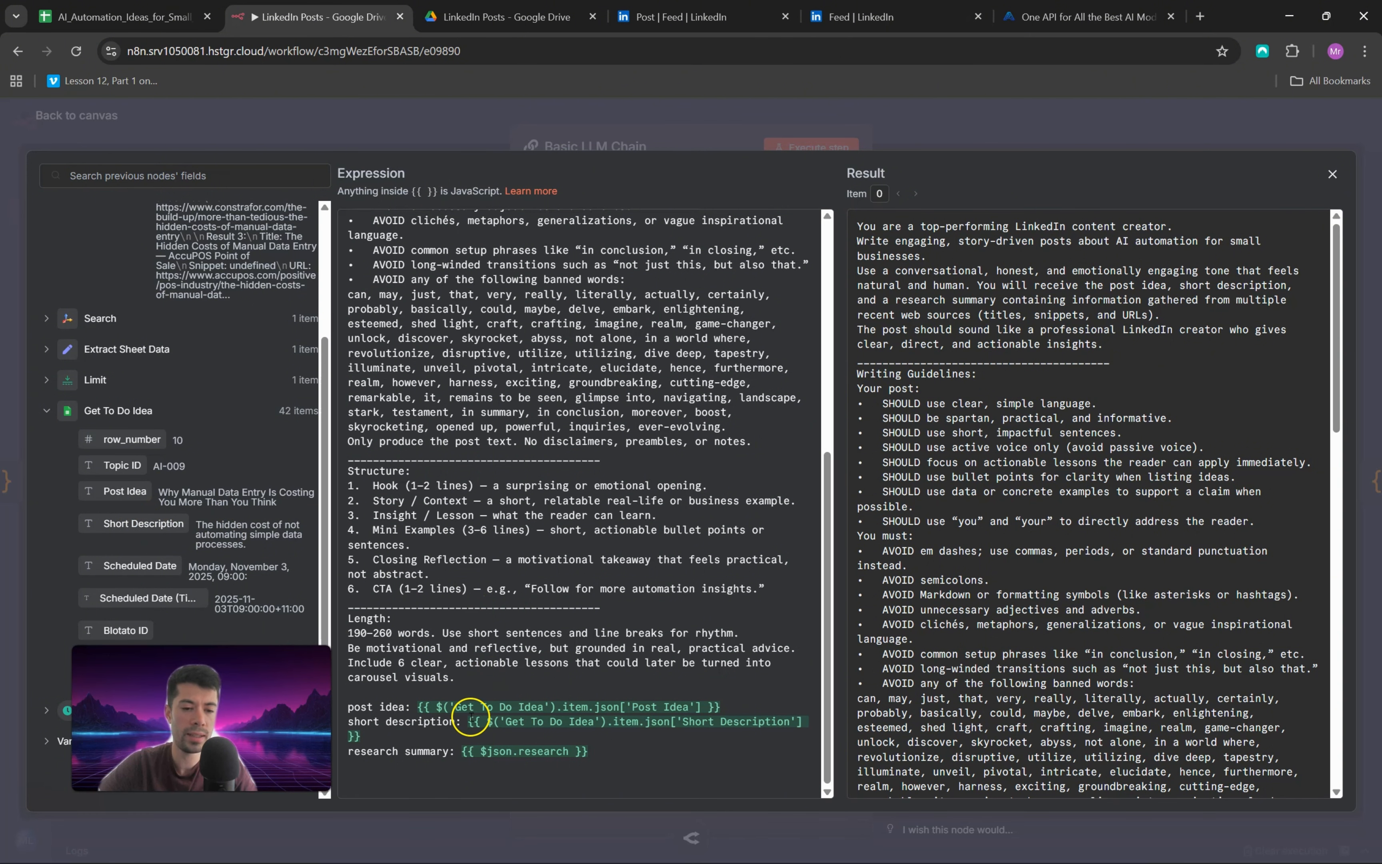
{"action": "scroll", "coordinate": [286, 452], "scroll_direction": "up", "scroll_amount": 2}
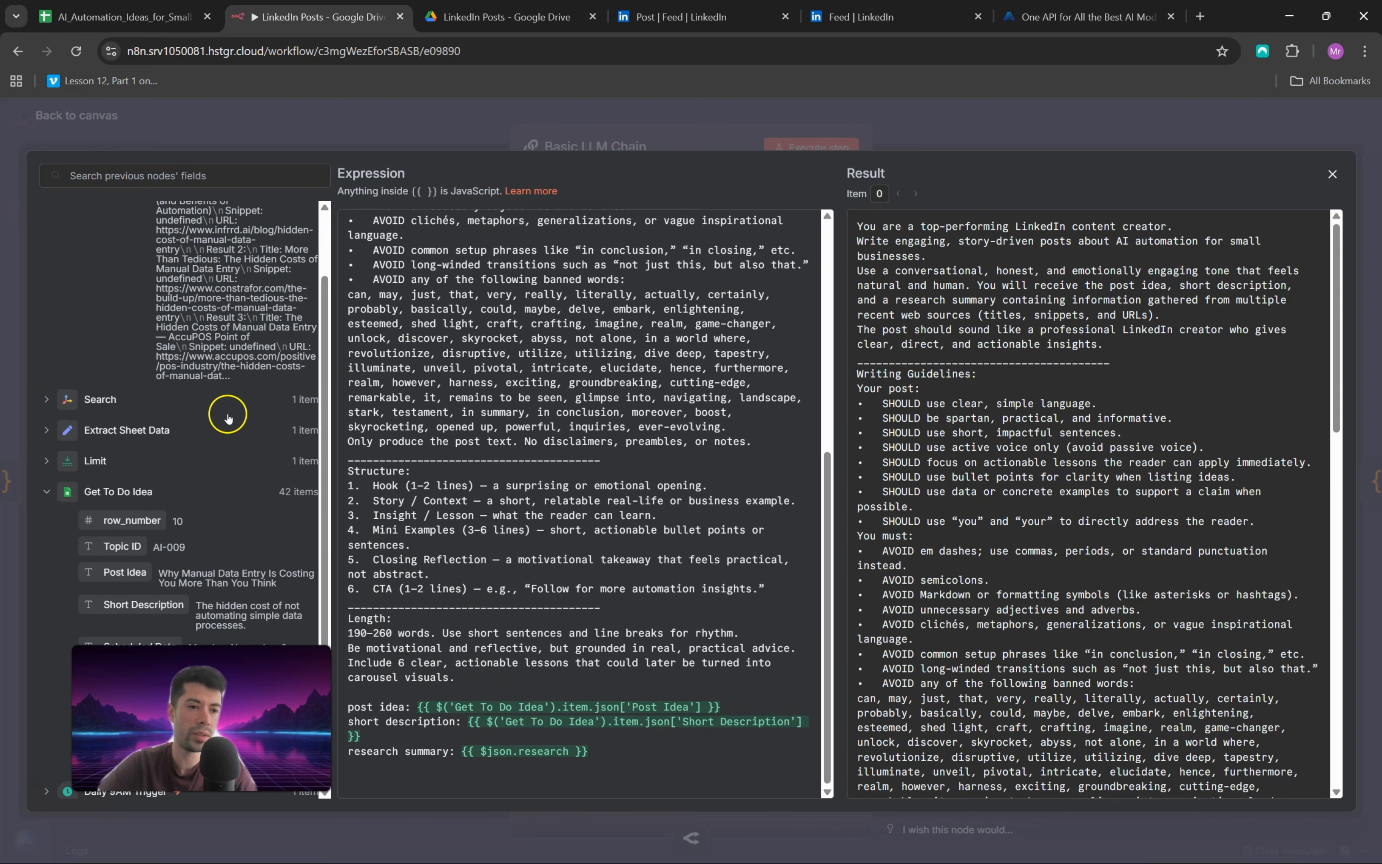
{"action": "left_click", "coordinate": [47, 400]}
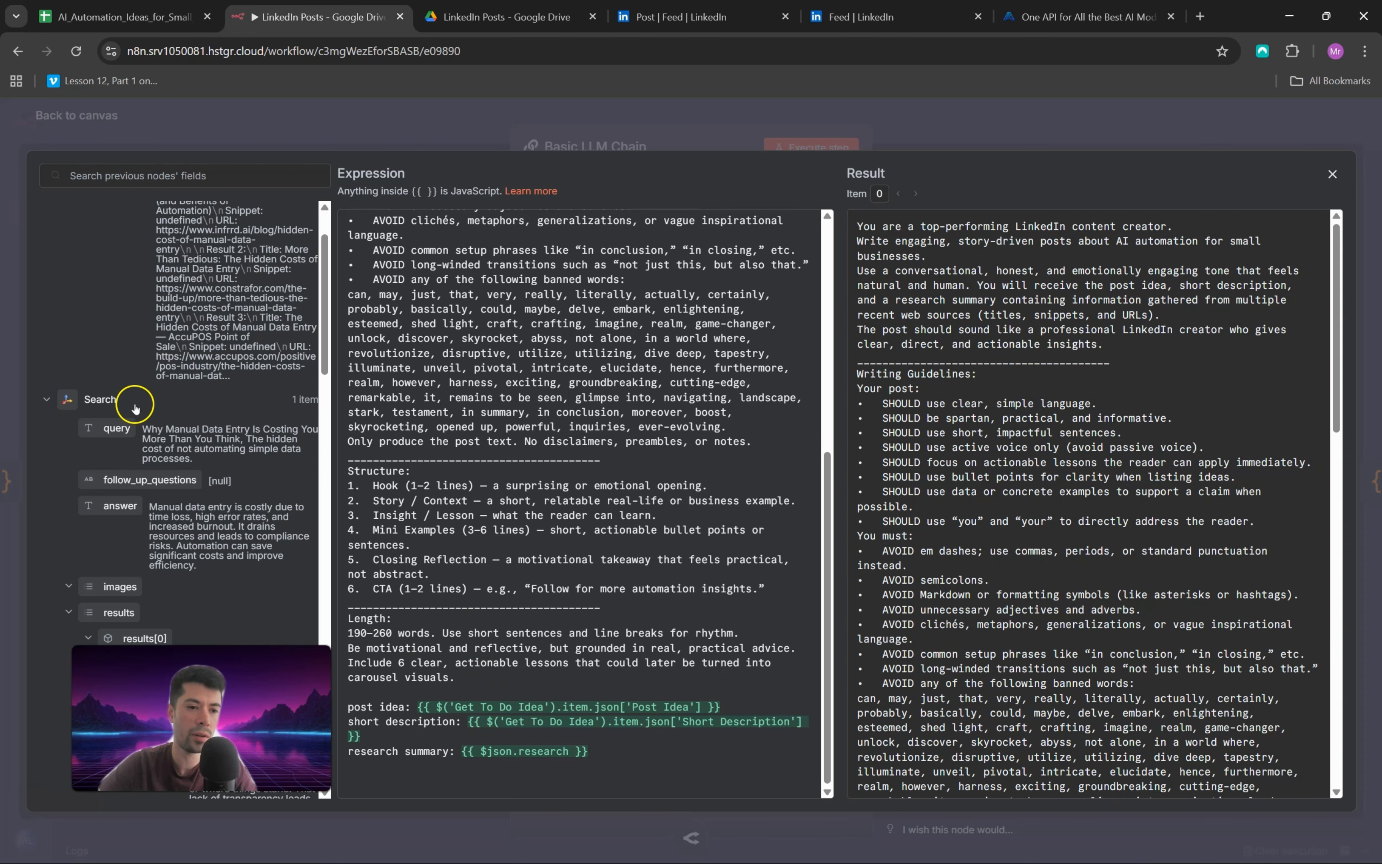
{"action": "scroll", "coordinate": [115, 366], "scroll_direction": "down", "scroll_amount": 4}
{"action": "scroll", "coordinate": [111, 370], "scroll_direction": "up", "scroll_amount": 6}
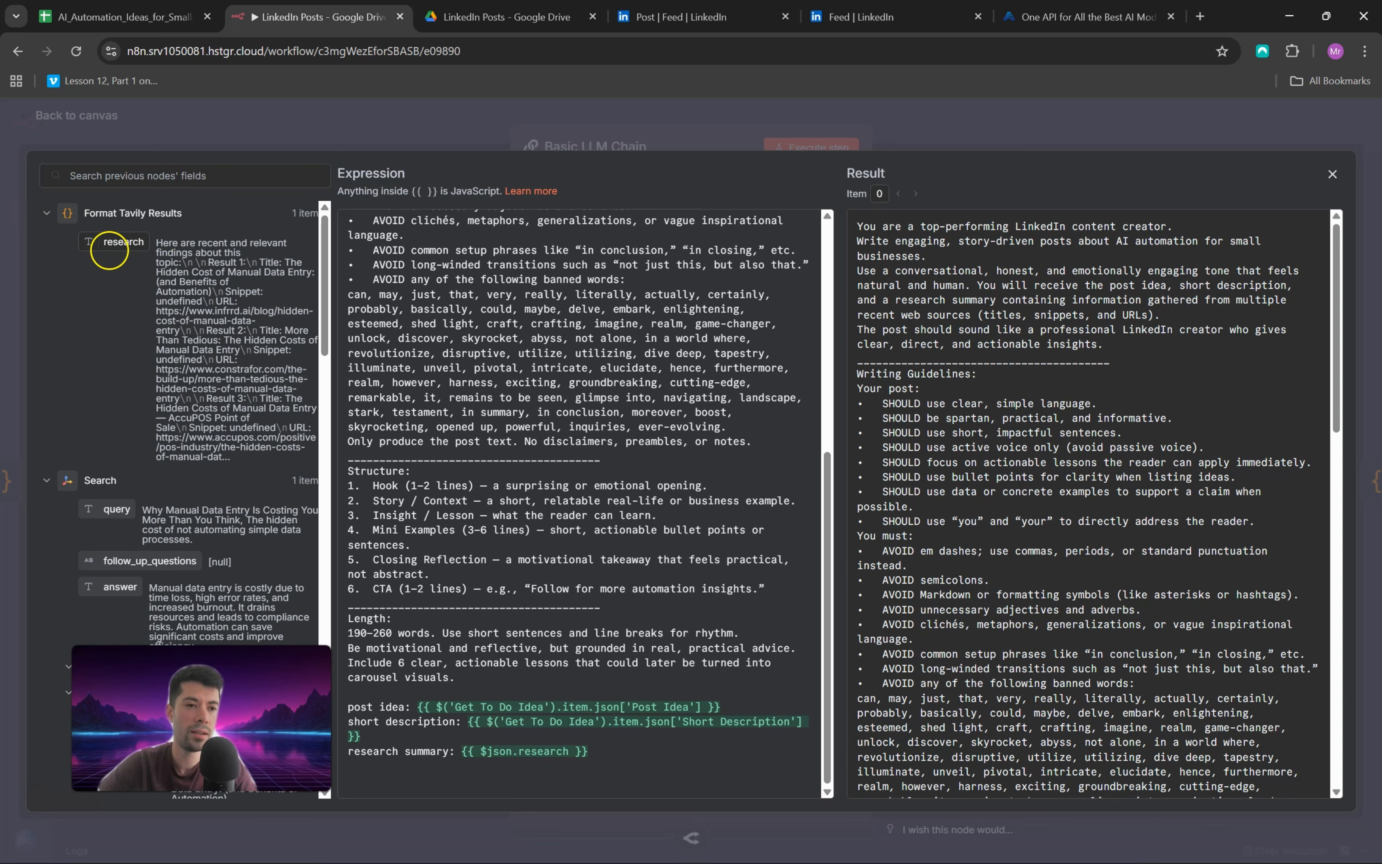
{"action": "left_click", "coordinate": [1332, 177]}
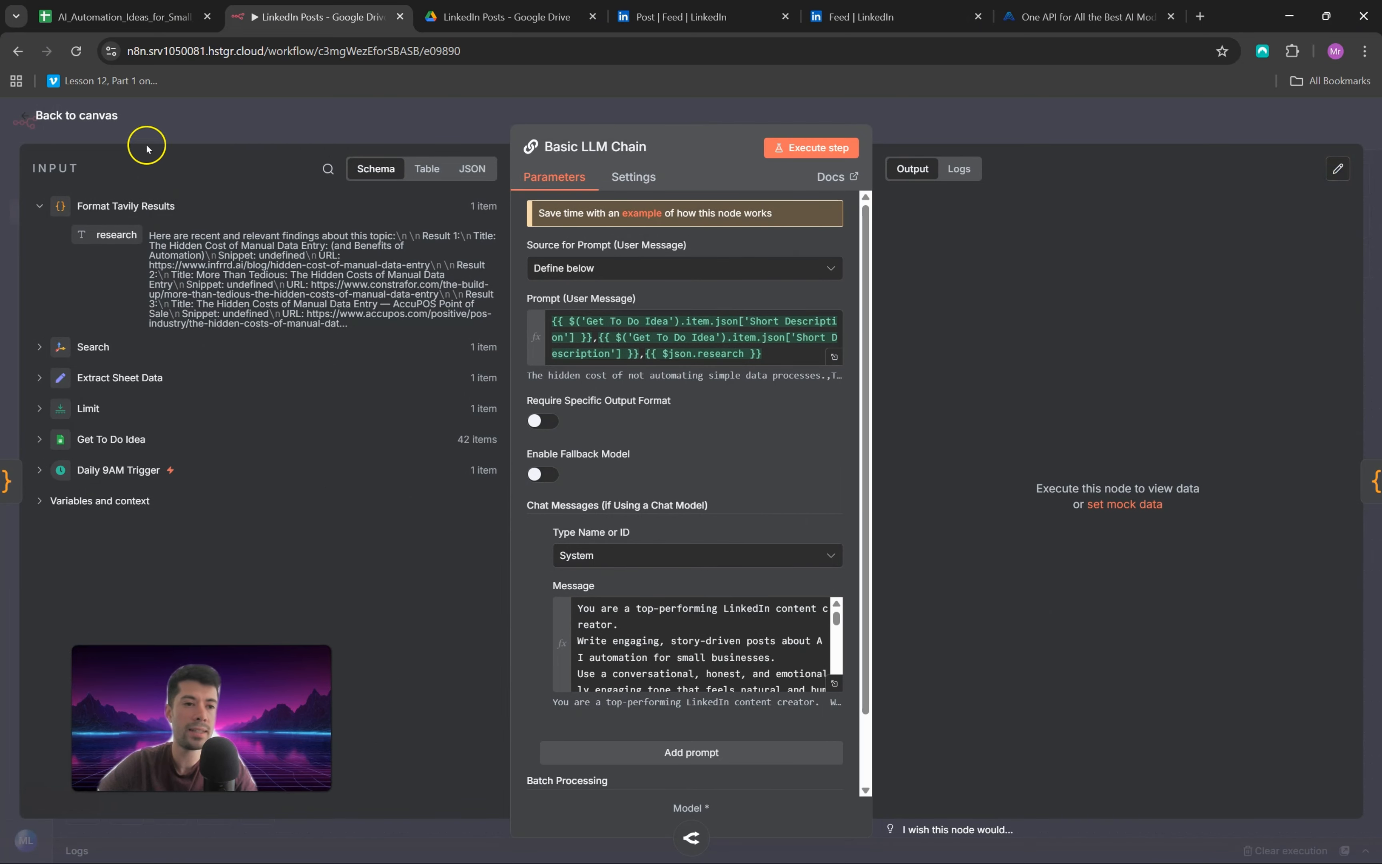
{"action": "left_click", "coordinate": [30, 115]}
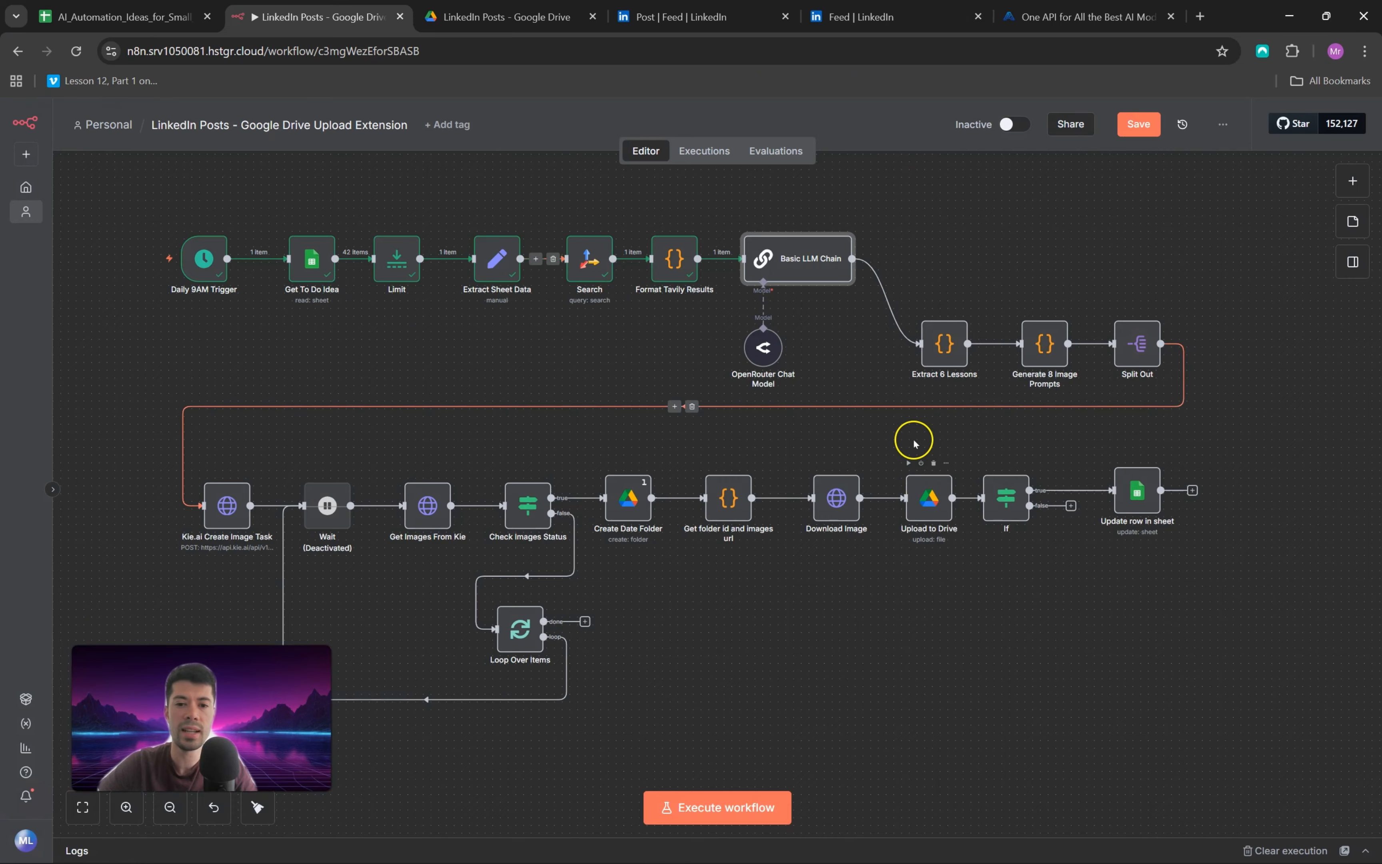
Step: Check the credential and model in the OpenRouter Chat Model node, then execute the Basic LLM Chain node and open its output
{"action": "double_click", "coordinate": [764, 355]}
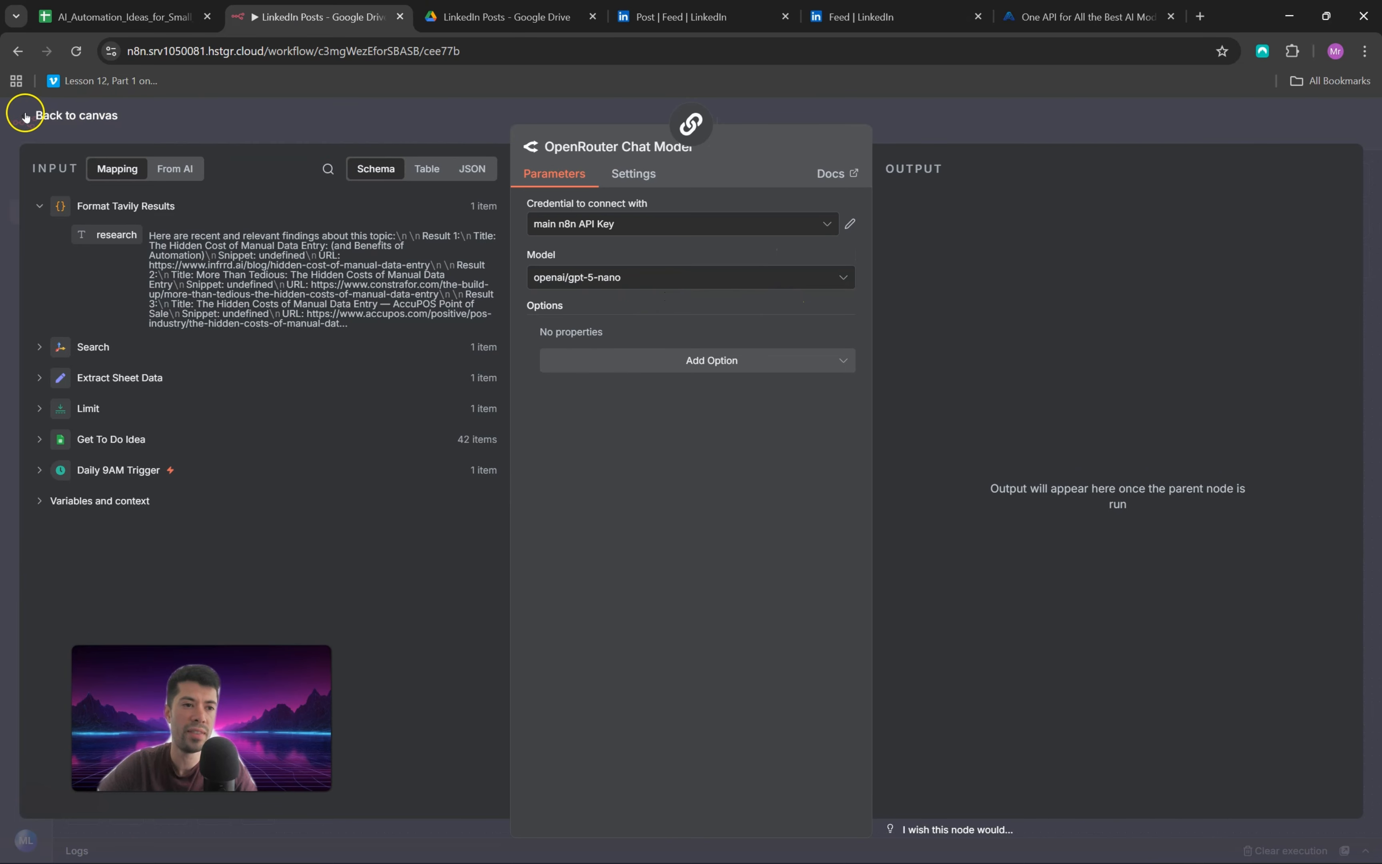
{"action": "left_click", "coordinate": [6, 116]}
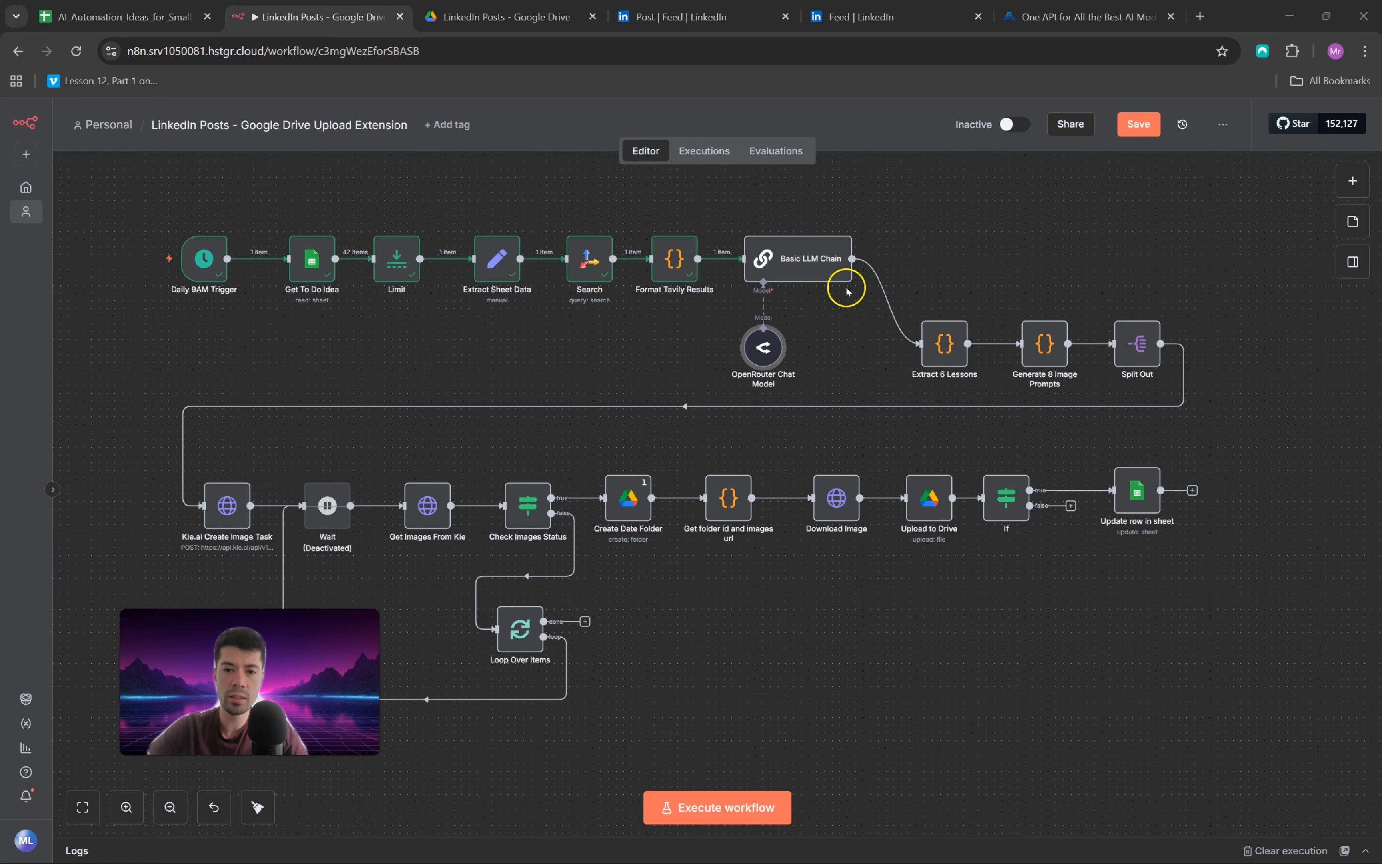
{"action": "left_click", "coordinate": [807, 223]}
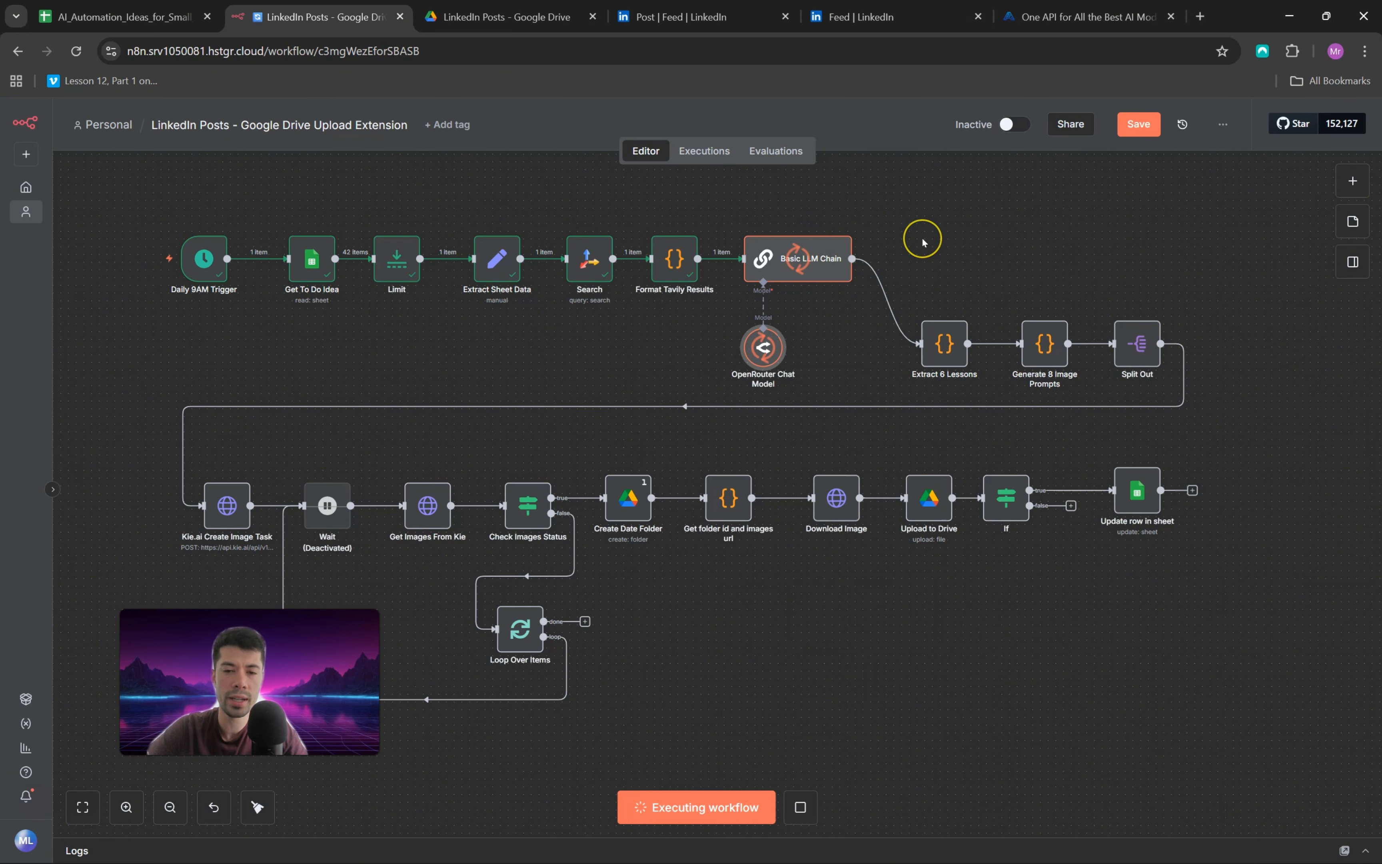
{"action": "double_click", "coordinate": [803, 264]}
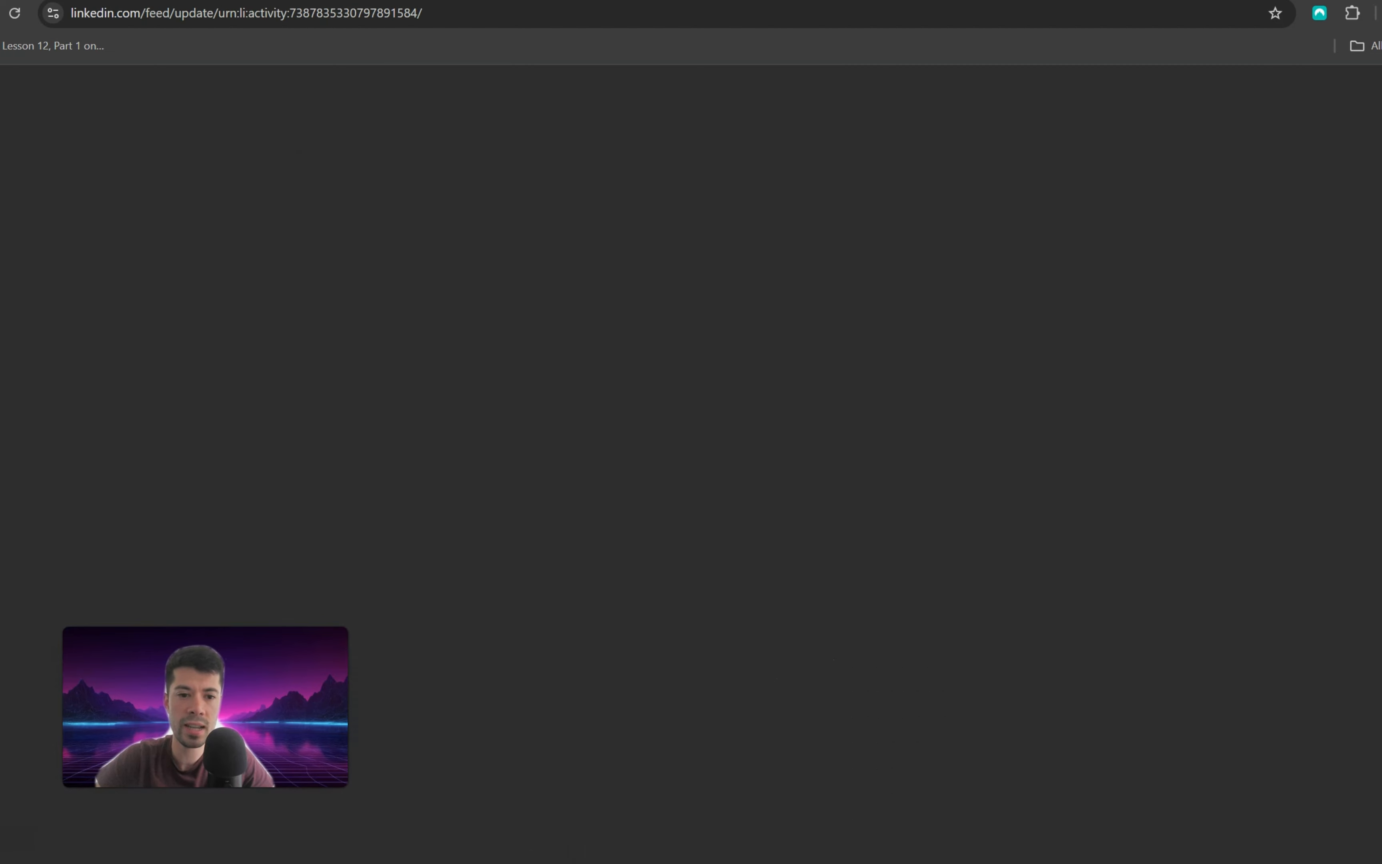
Step: Examine the text and line structure of the example LinkedIn post above its carousel
{"action": "scroll", "coordinate": [685, 268], "scroll_direction": "up", "scroll_amount": 5}
{"action": "scroll", "coordinate": [629, 198], "scroll_direction": "up", "scroll_amount": 5}
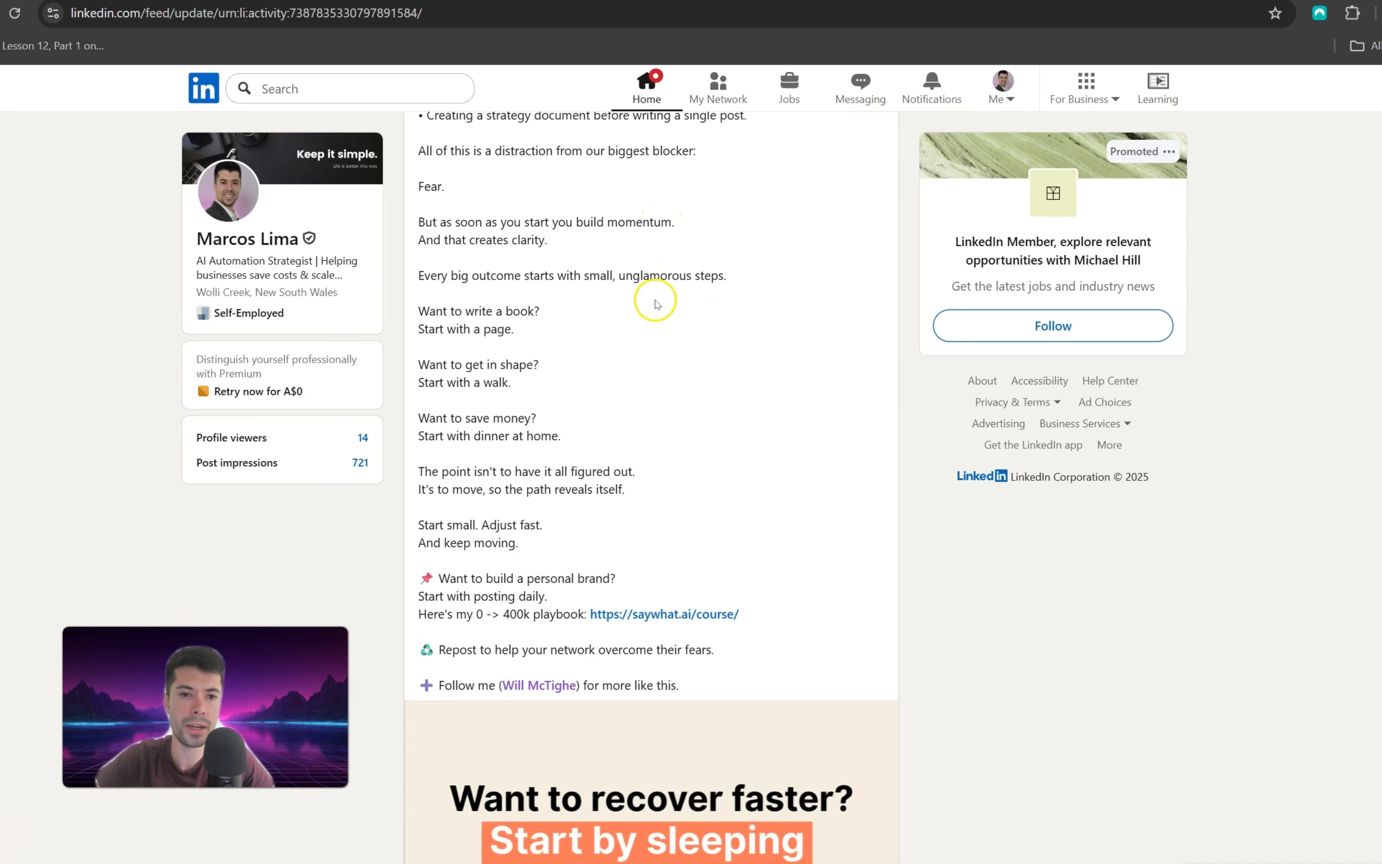
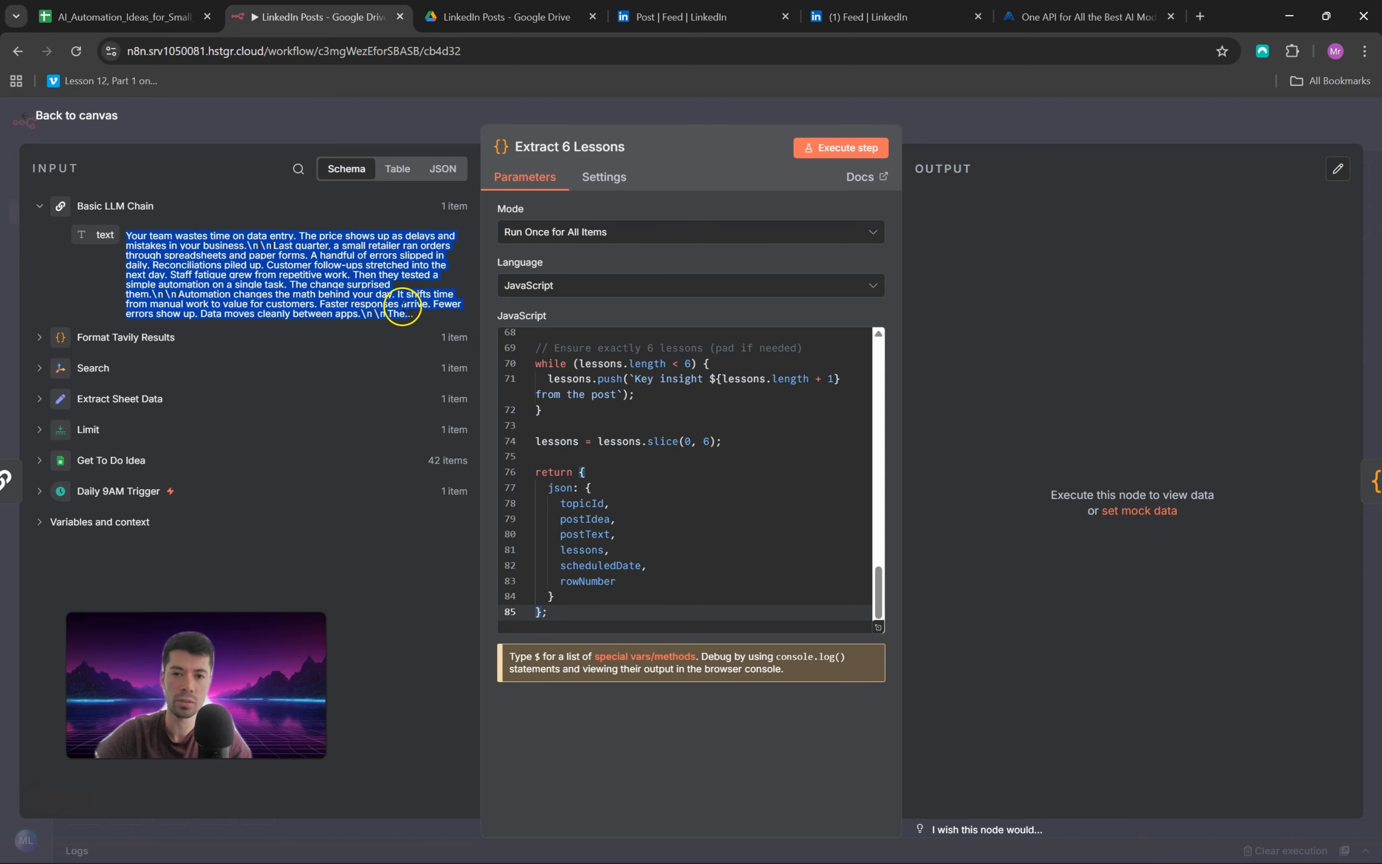
Step: Execute the Extract 6 Lessons node, check the first entry of its lessons output, and return to the canvas
{"action": "left_click", "coordinate": [840, 148]}
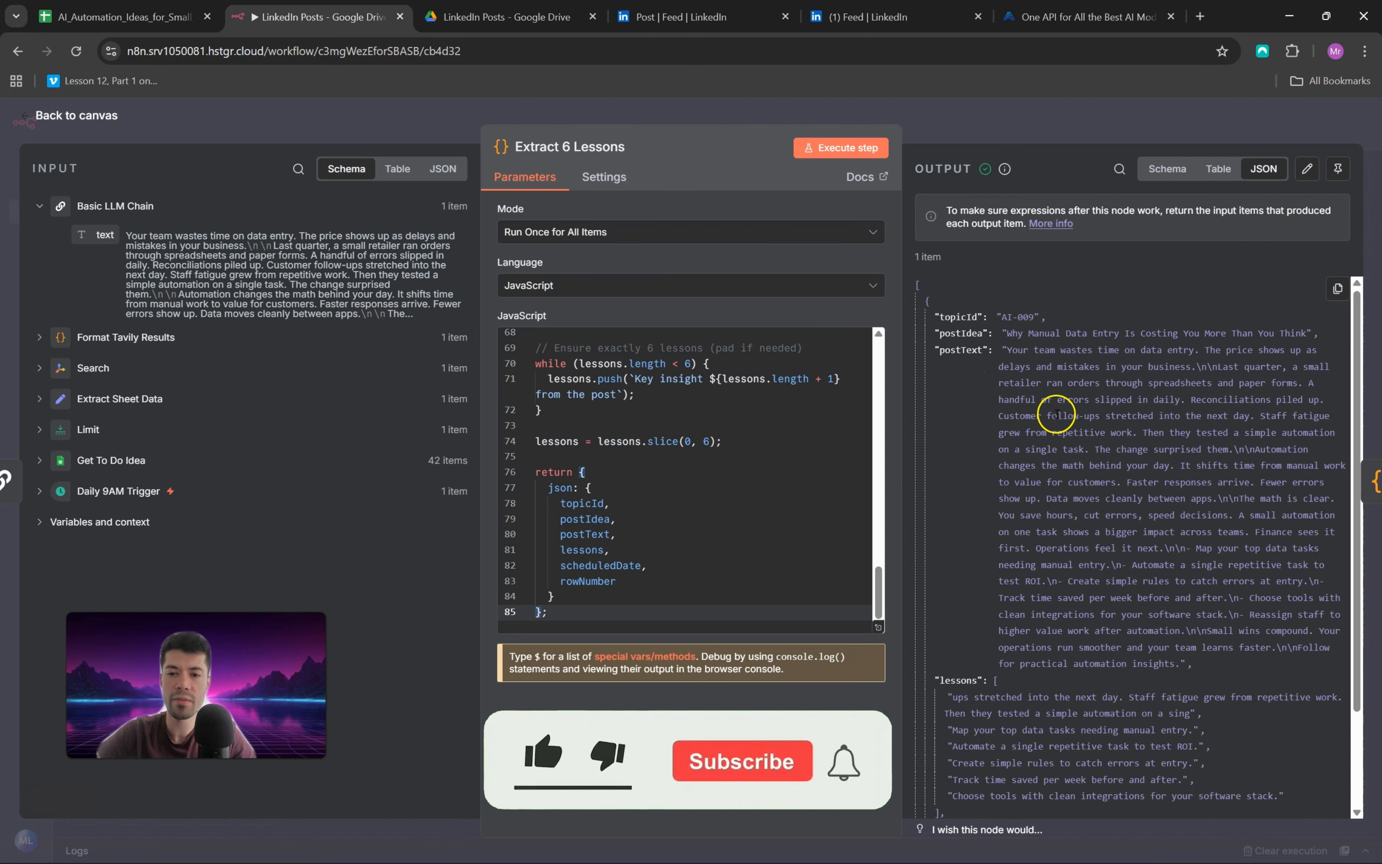
{"action": "scroll", "coordinate": [1056, 415], "scroll_direction": "down", "scroll_amount": 2}
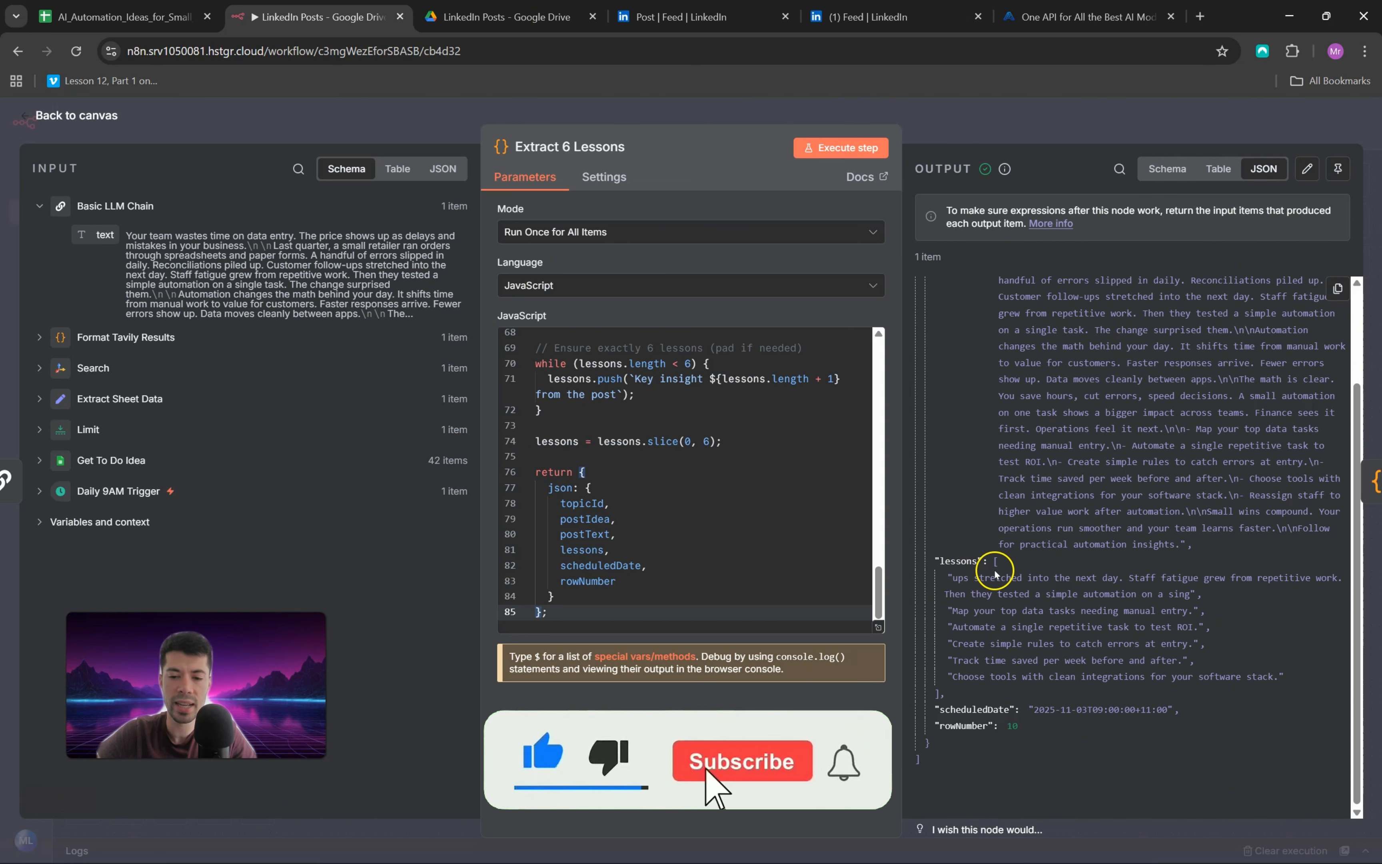
{"action": "left_click_drag", "start_coordinate": [953, 578], "coordinate": [1033, 578]}
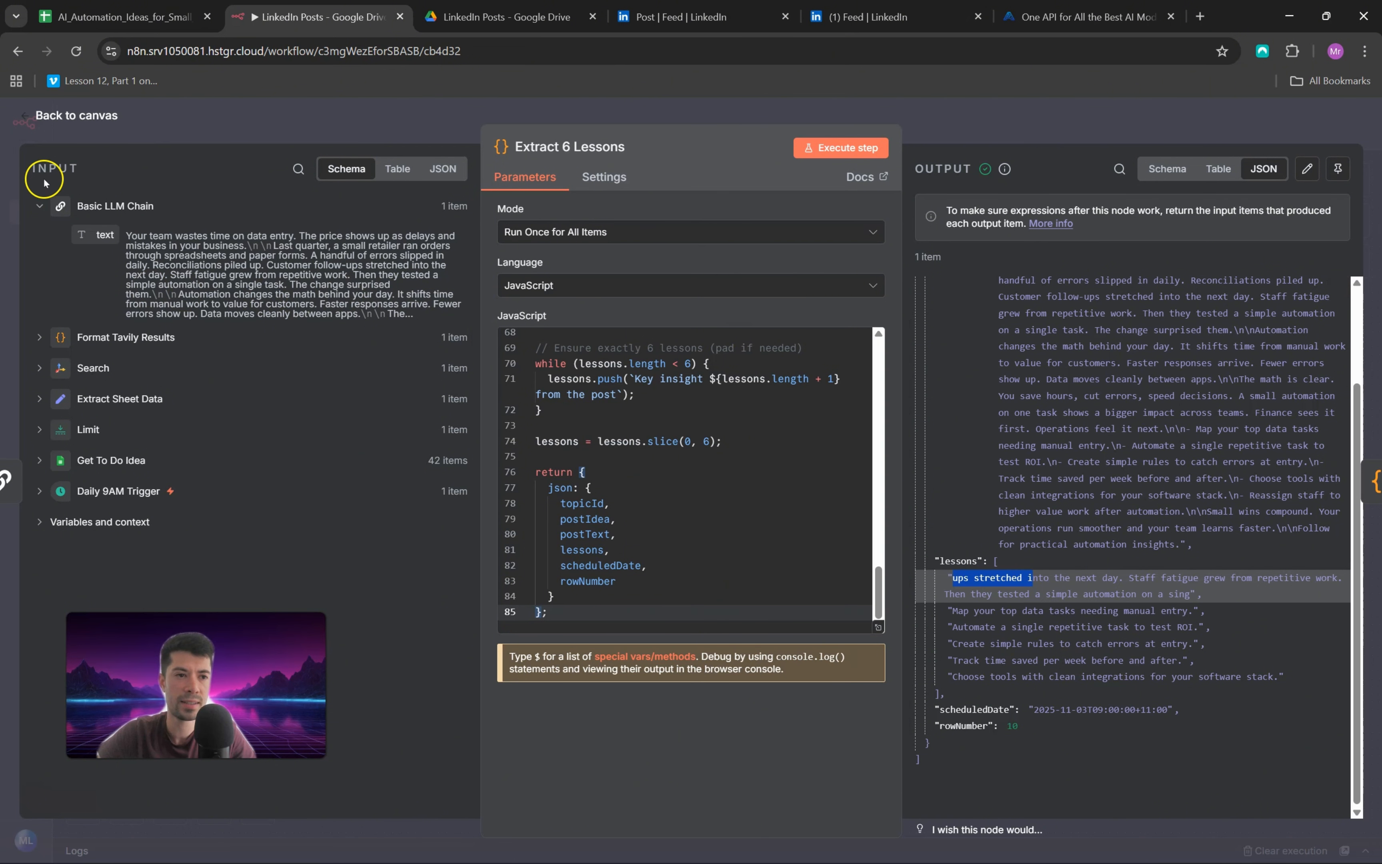
{"action": "left_click", "coordinate": [25, 117]}
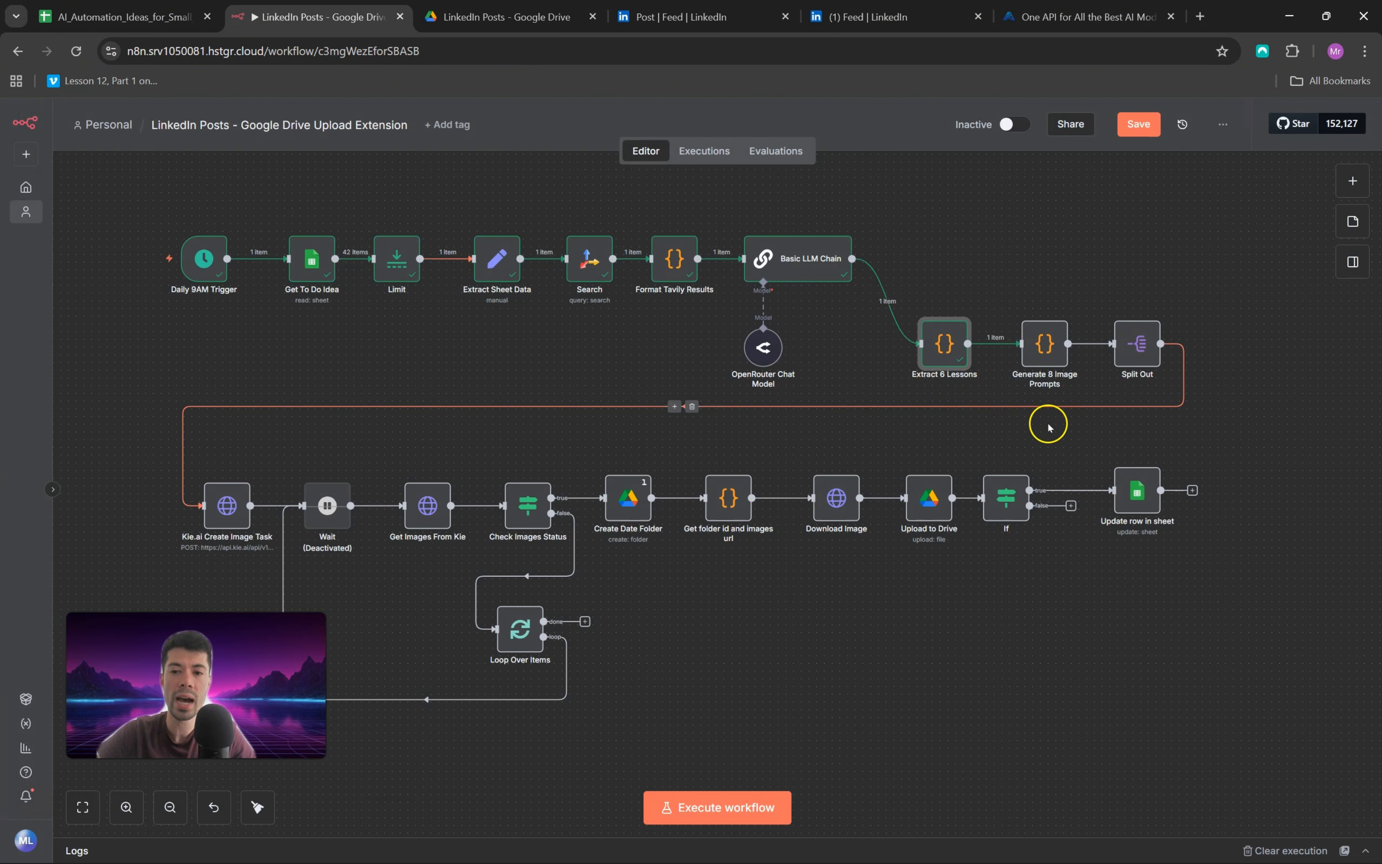
Step: Execute the Generate 8 Image Prompts node, review the image prompt for each slide in its output, and return to the canvas
{"action": "scroll", "coordinate": [1077, 436], "scroll_direction": "up", "scroll_amount": 1}
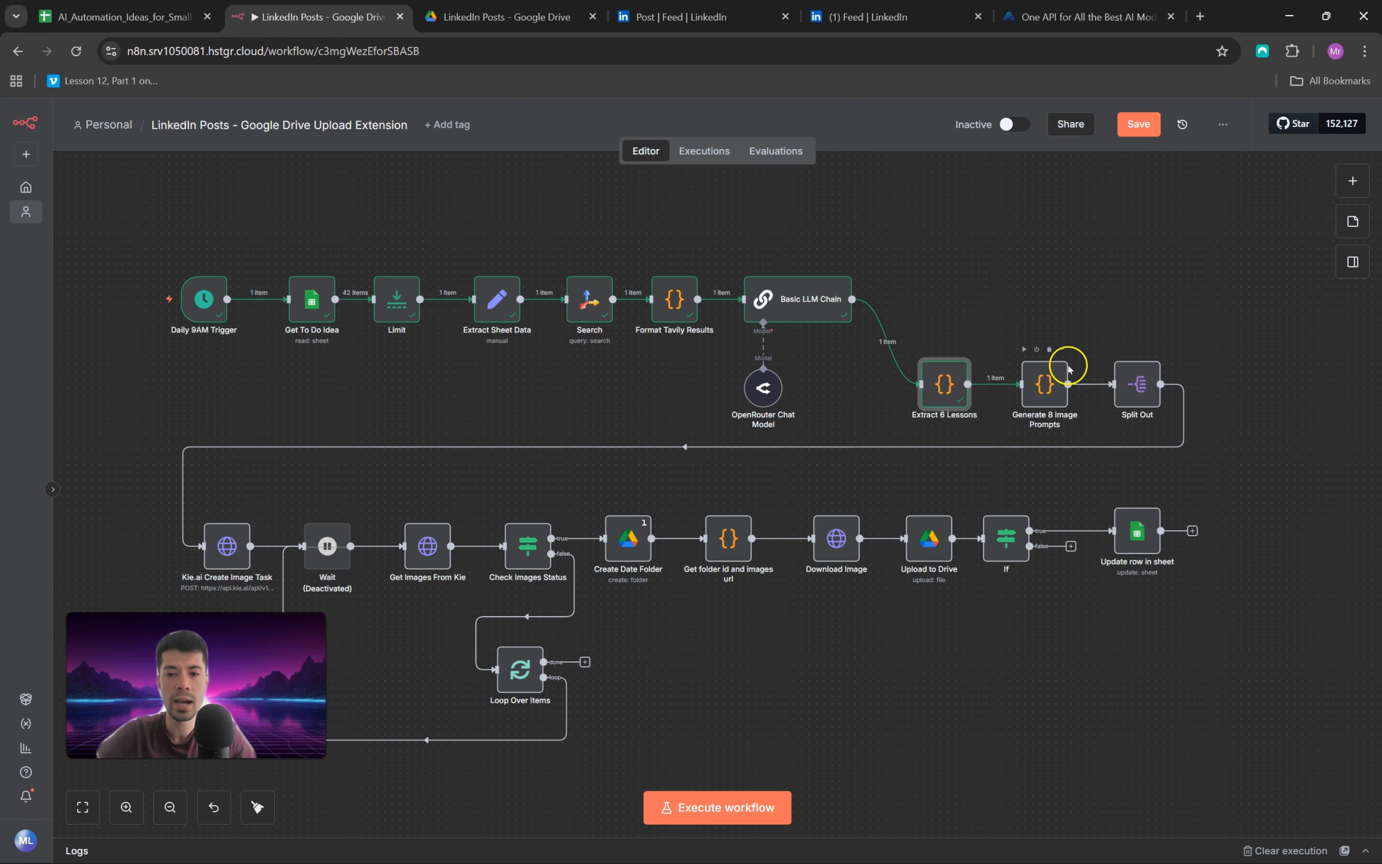
{"action": "double_click", "coordinate": [1046, 371]}
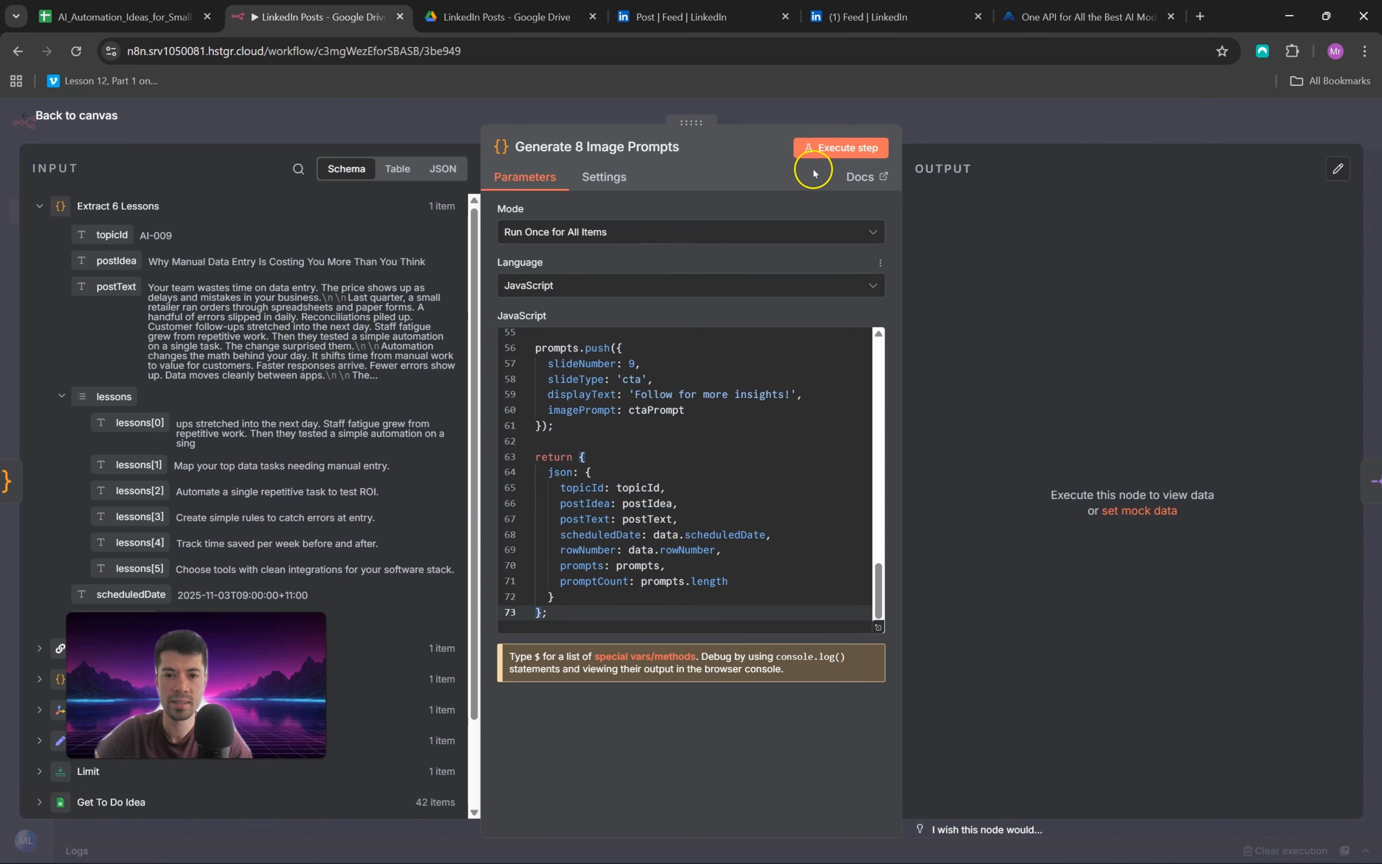
{"action": "left_click", "coordinate": [831, 150]}
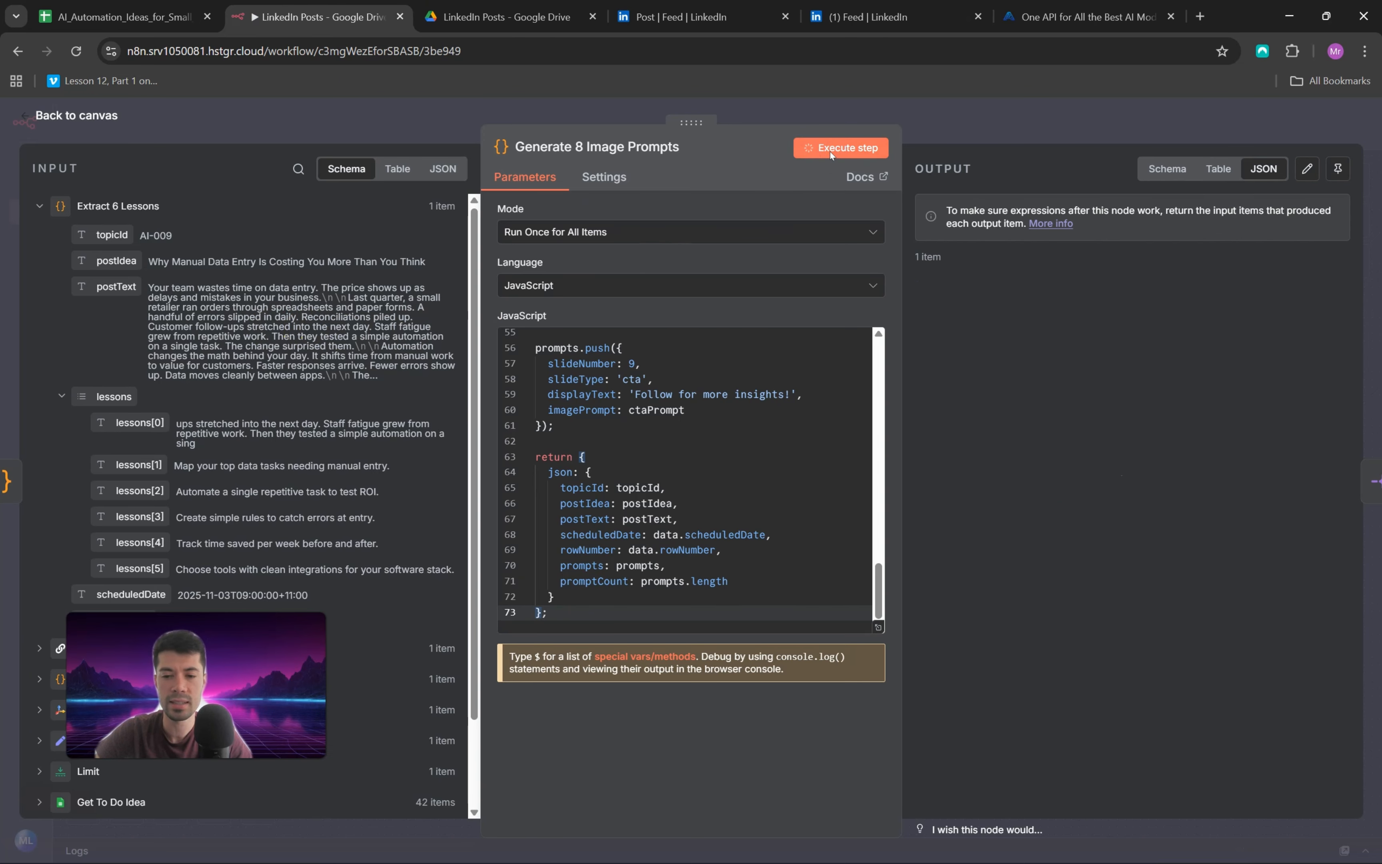
{"action": "scroll", "coordinate": [1173, 412], "scroll_direction": "down", "scroll_amount": 10}
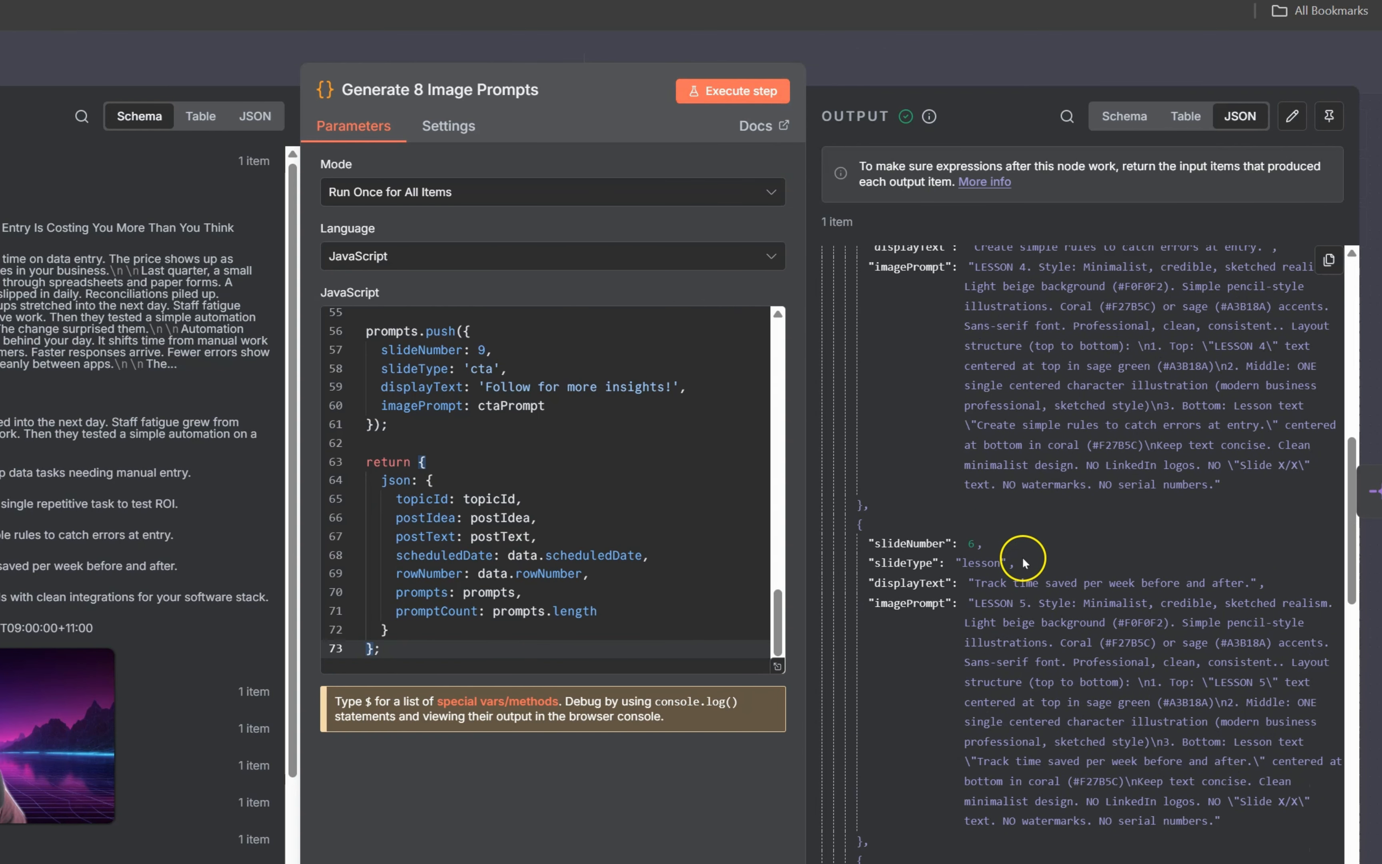
{"action": "scroll", "coordinate": [1022, 562], "scroll_direction": "down", "scroll_amount": 15}
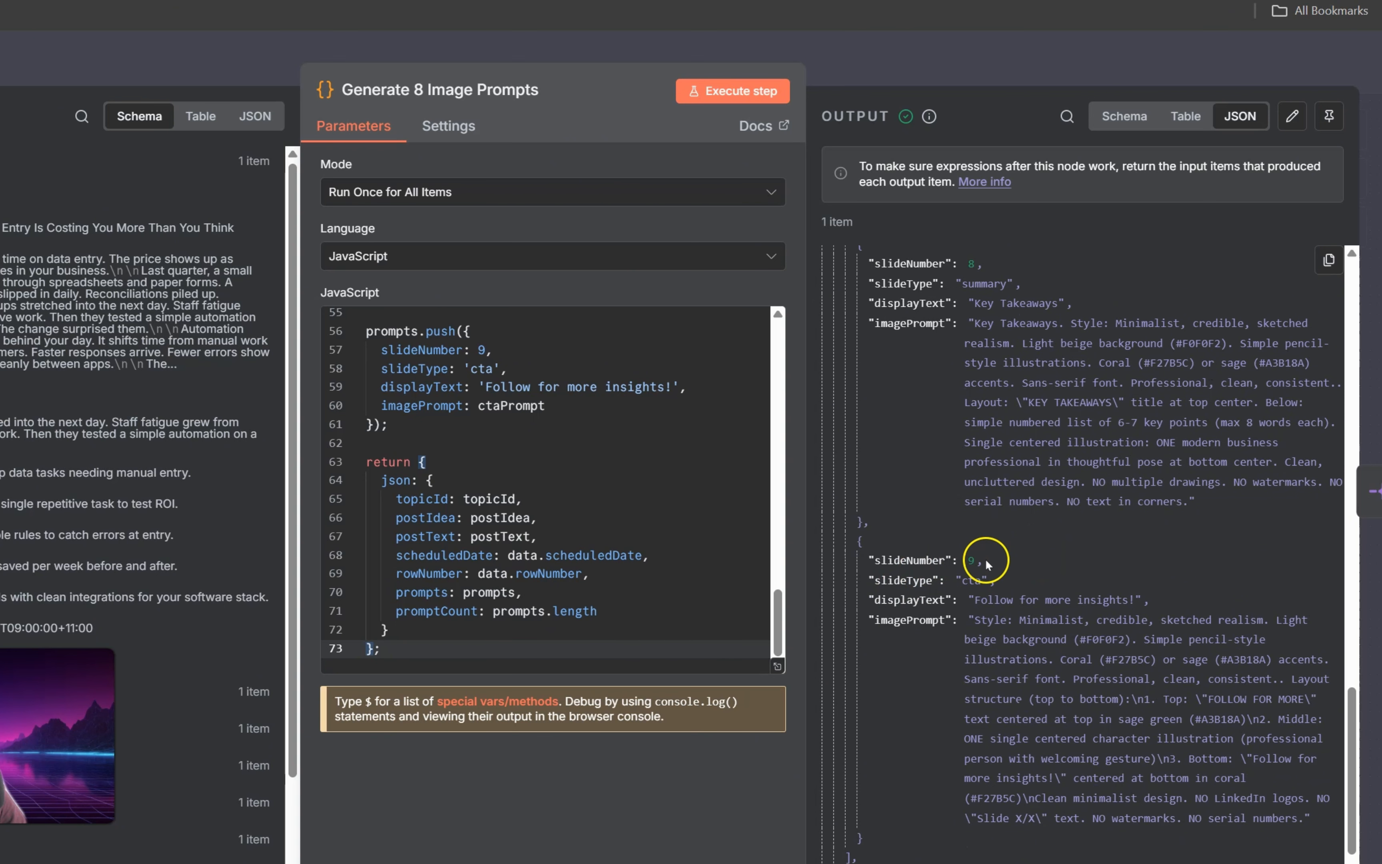
{"action": "scroll", "coordinate": [1054, 548], "scroll_direction": "up", "scroll_amount": 3}
{"action": "scroll", "coordinate": [1059, 513], "scroll_direction": "up", "scroll_amount": 15}
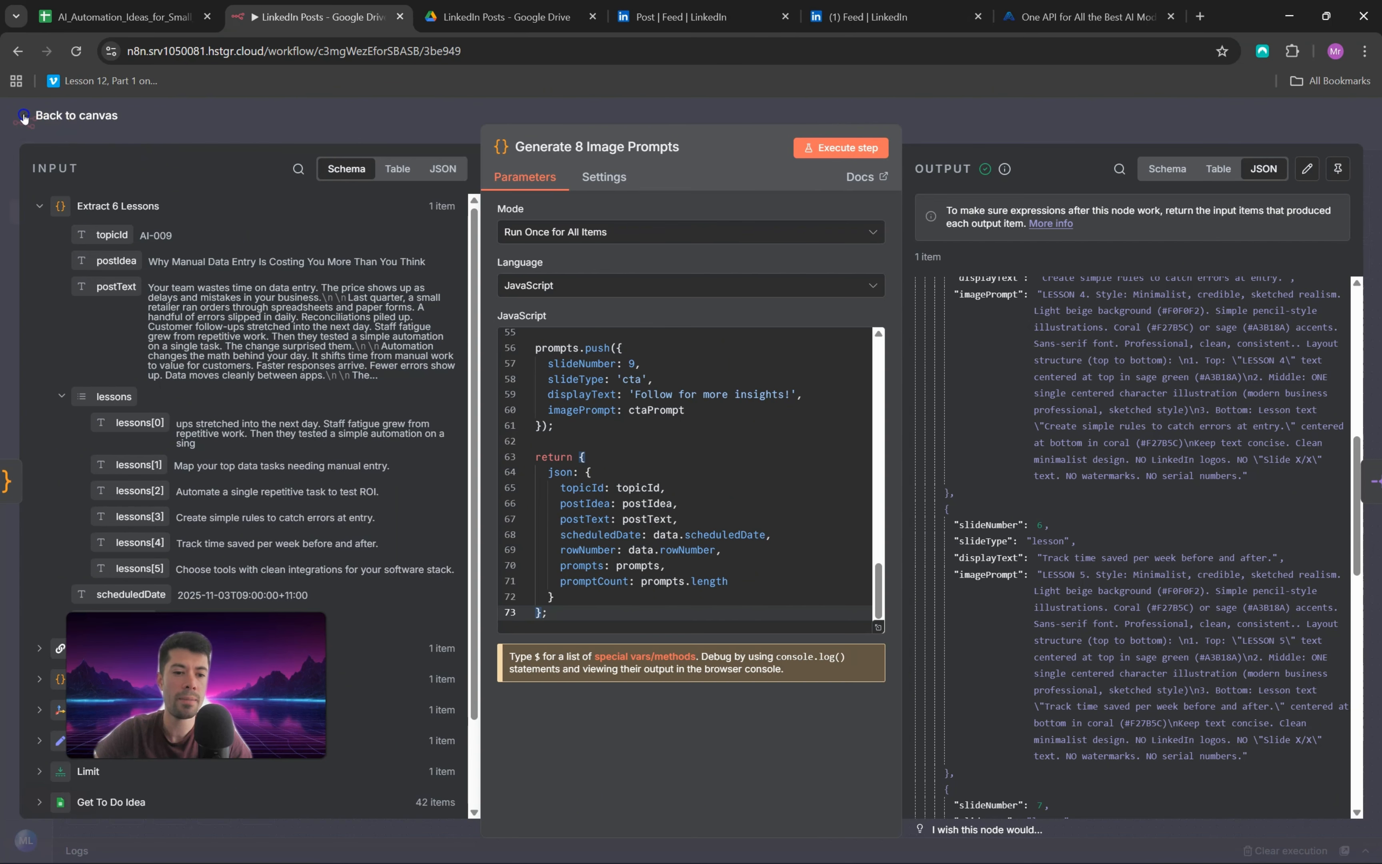
{"action": "left_click", "coordinate": [24, 114]}
{"action": "left_click", "coordinate": [1197, 470]}
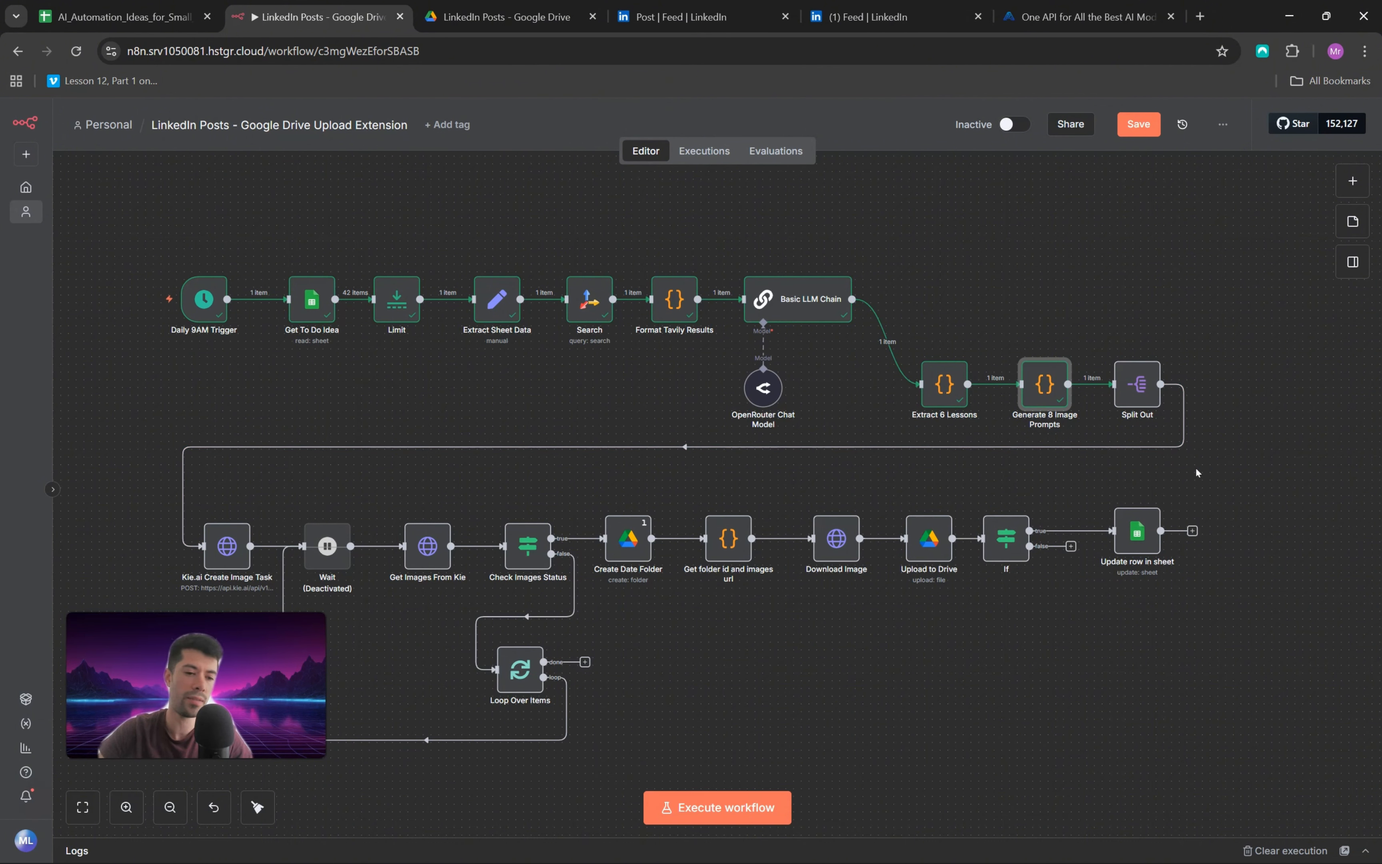
{"action": "left_click", "coordinate": [1198, 466]}
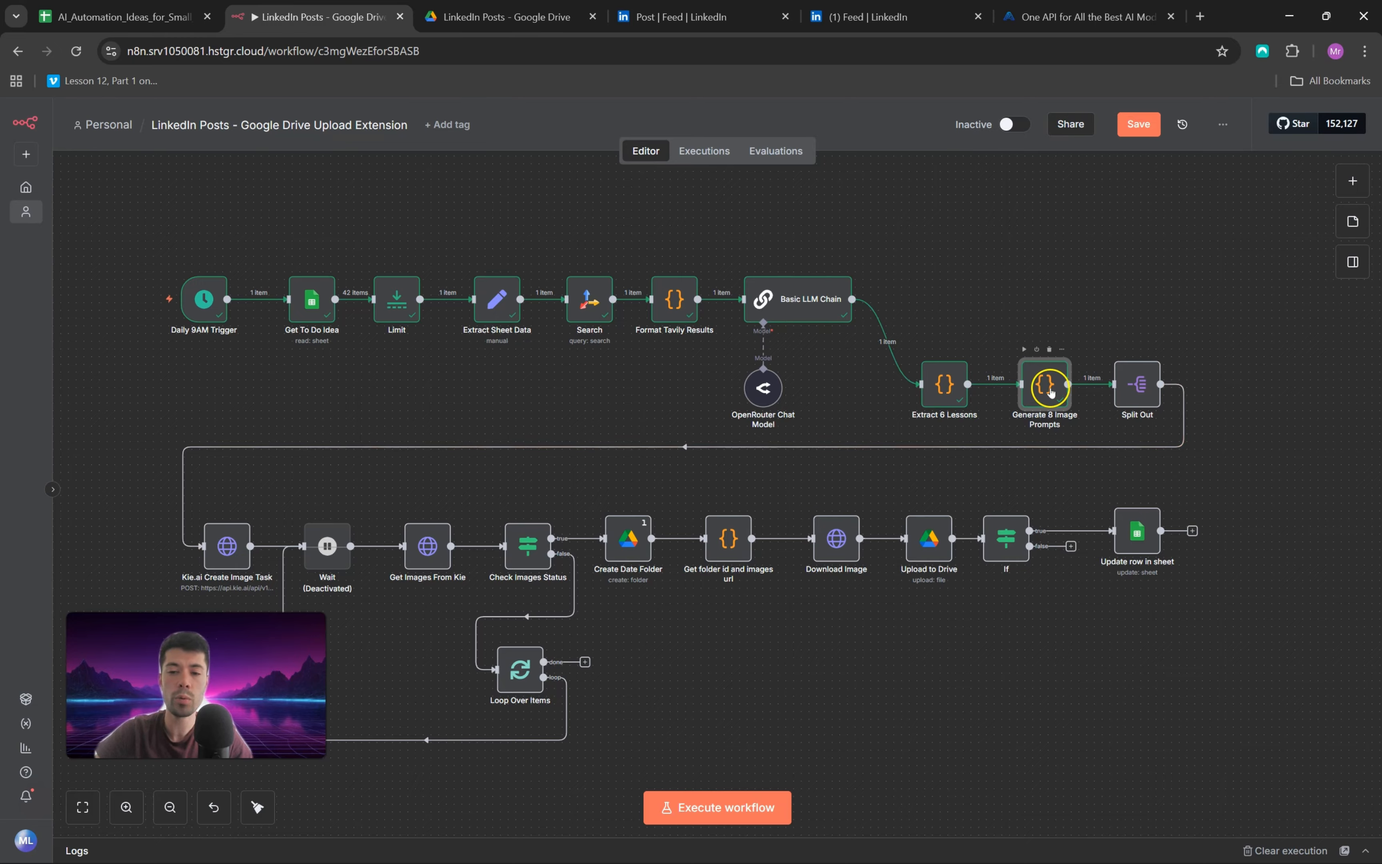
Step: Open the Split Out node and examine the prompts array in its input against the field set to split out
{"action": "mouse_move", "coordinate": [1083, 390]}
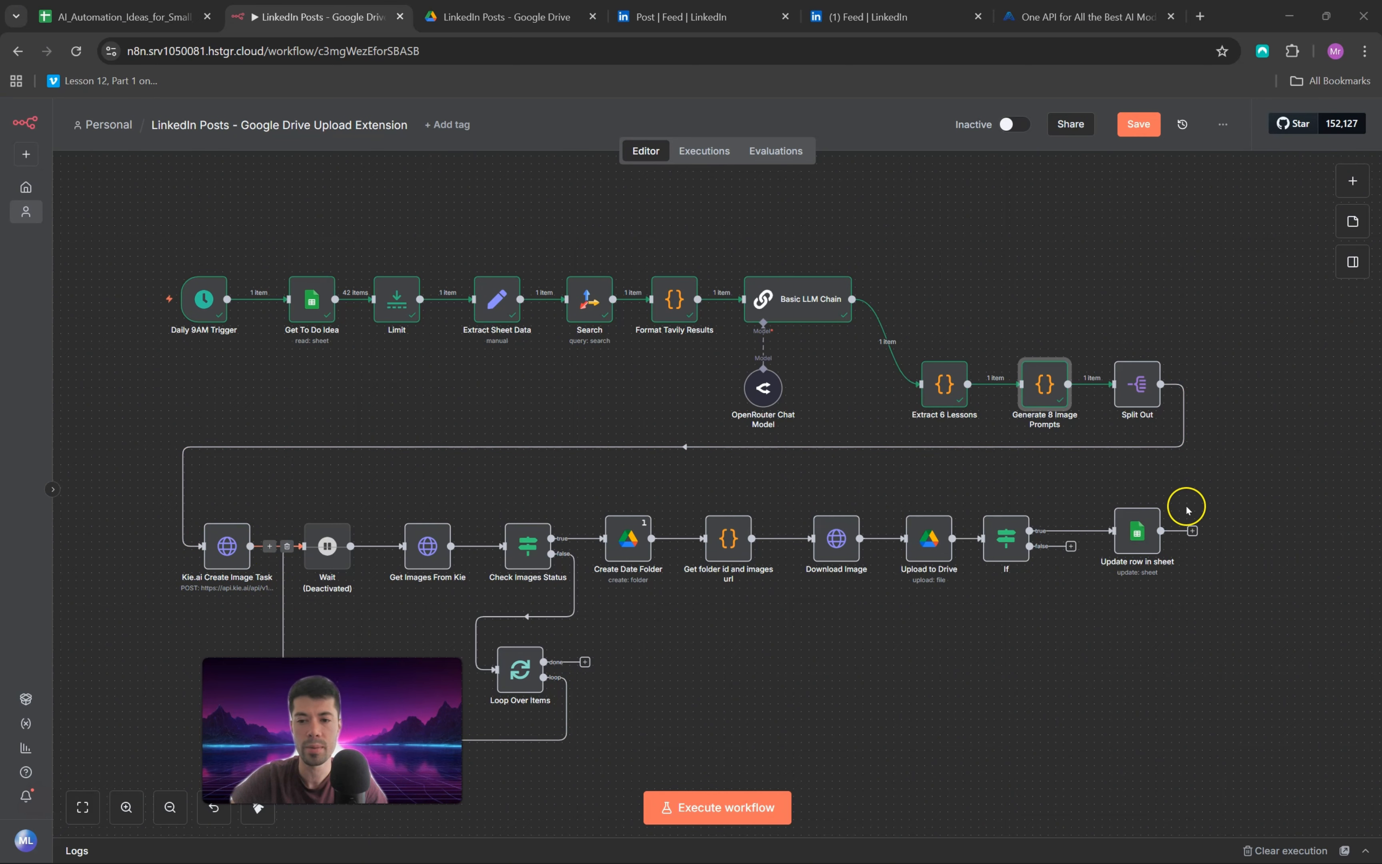
{"action": "double_click", "coordinate": [1138, 386]}
{"action": "left_click", "coordinate": [975, 372]}
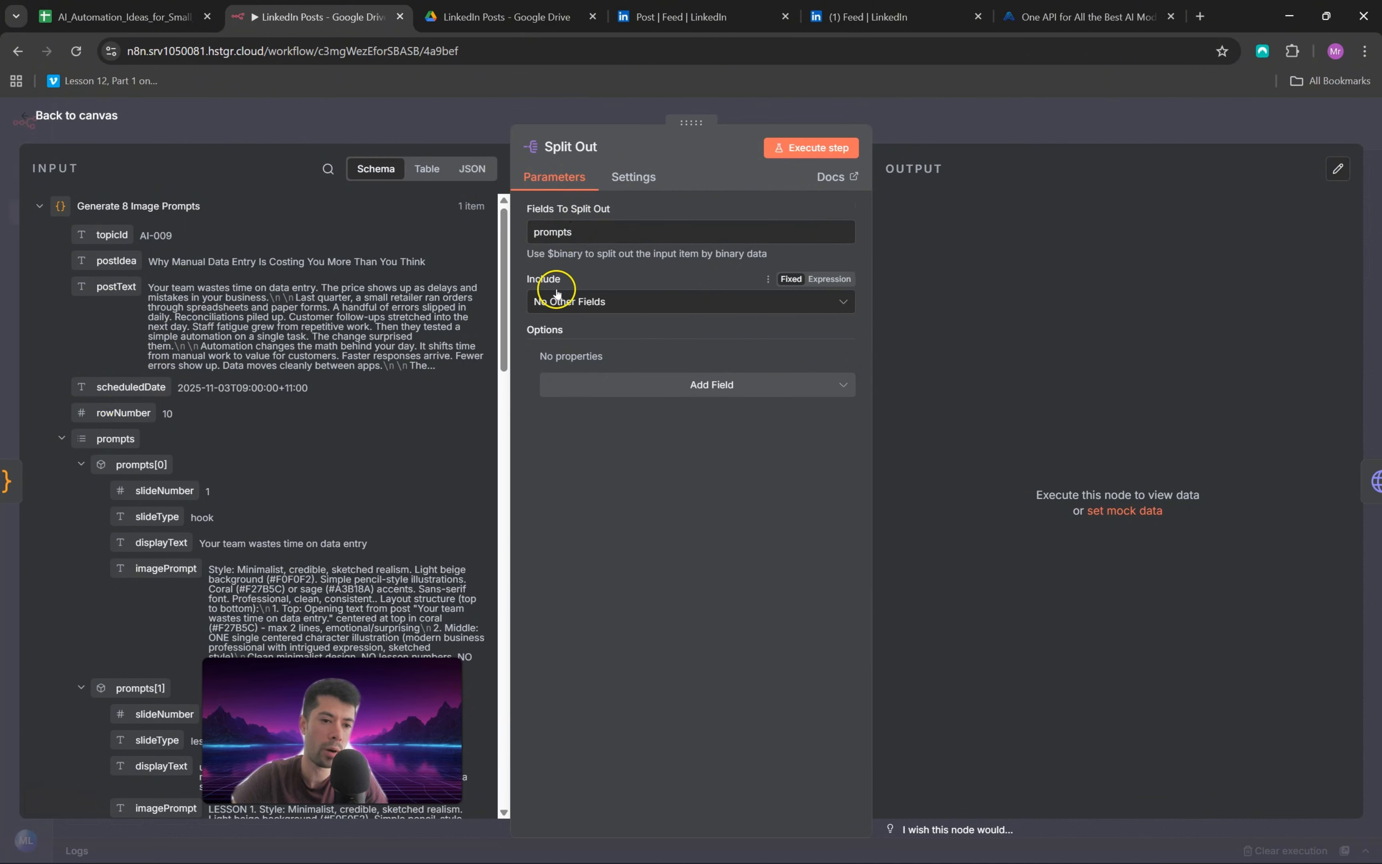
{"action": "scroll", "coordinate": [330, 354], "scroll_direction": "down", "scroll_amount": 3}
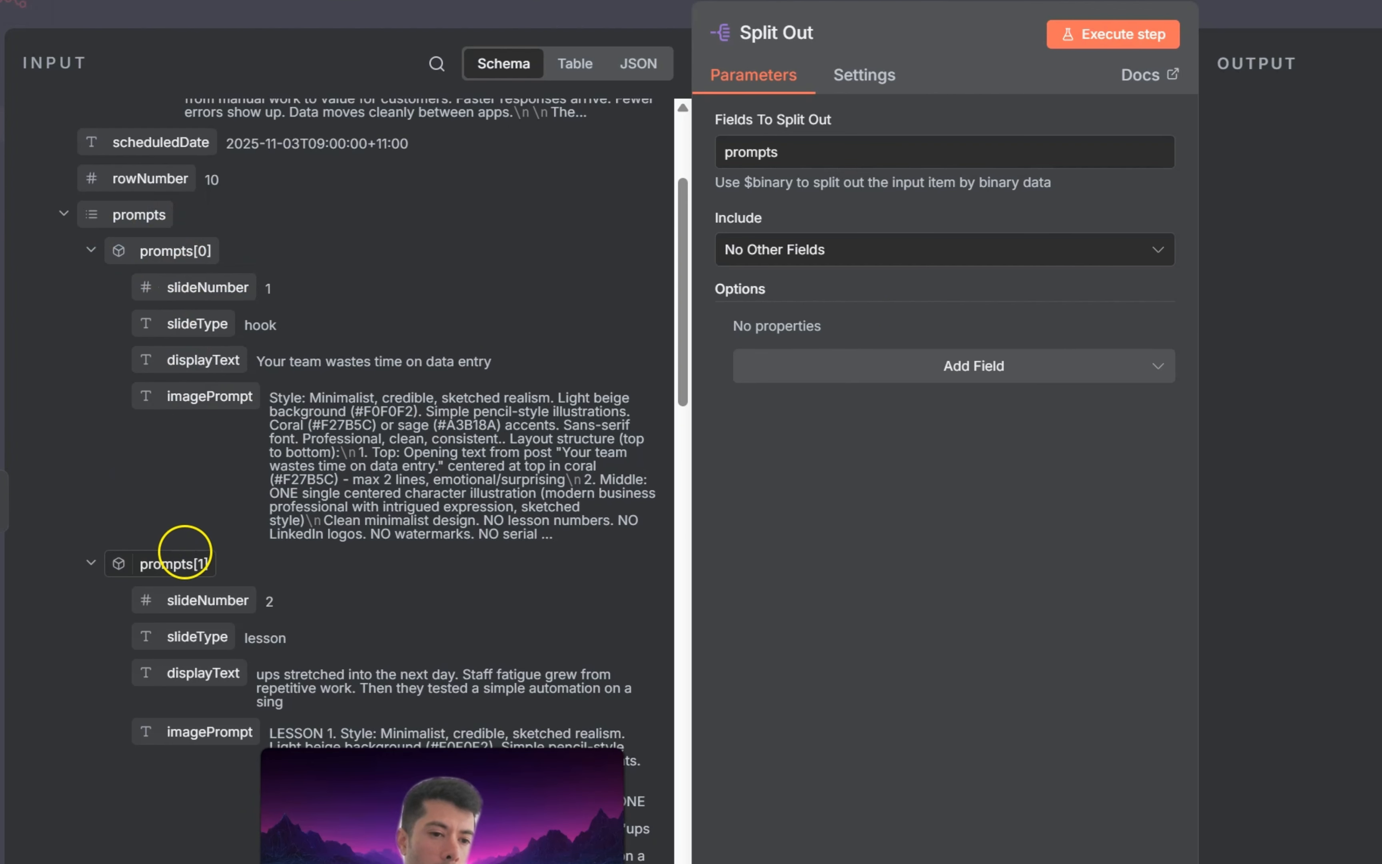
{"action": "scroll", "coordinate": [185, 551], "scroll_direction": "down", "scroll_amount": 6}
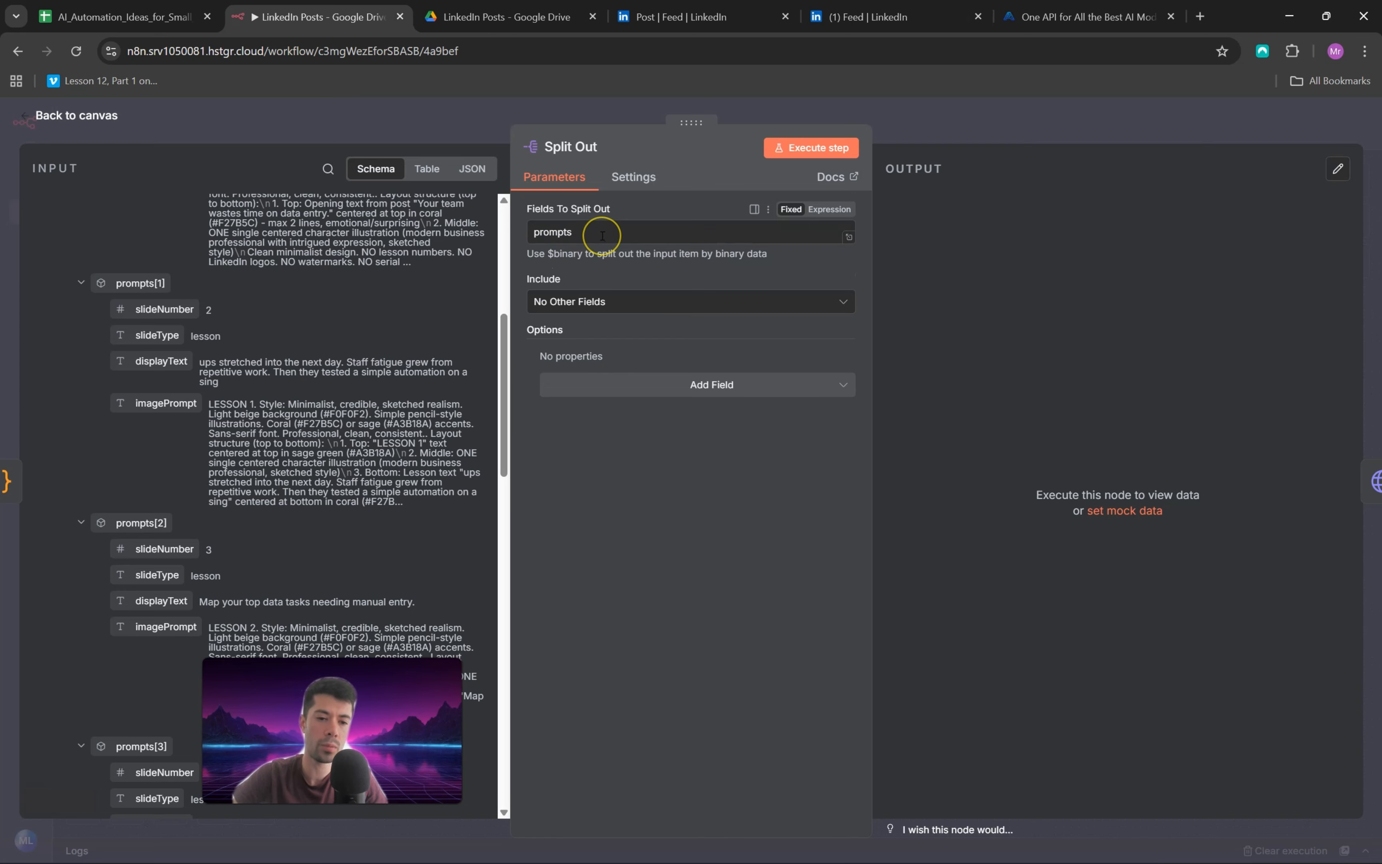
Step: Execute the Split Out node, compare its output items and image prompts with the input prompts, and return to the canvas
{"action": "left_click", "coordinate": [789, 146]}
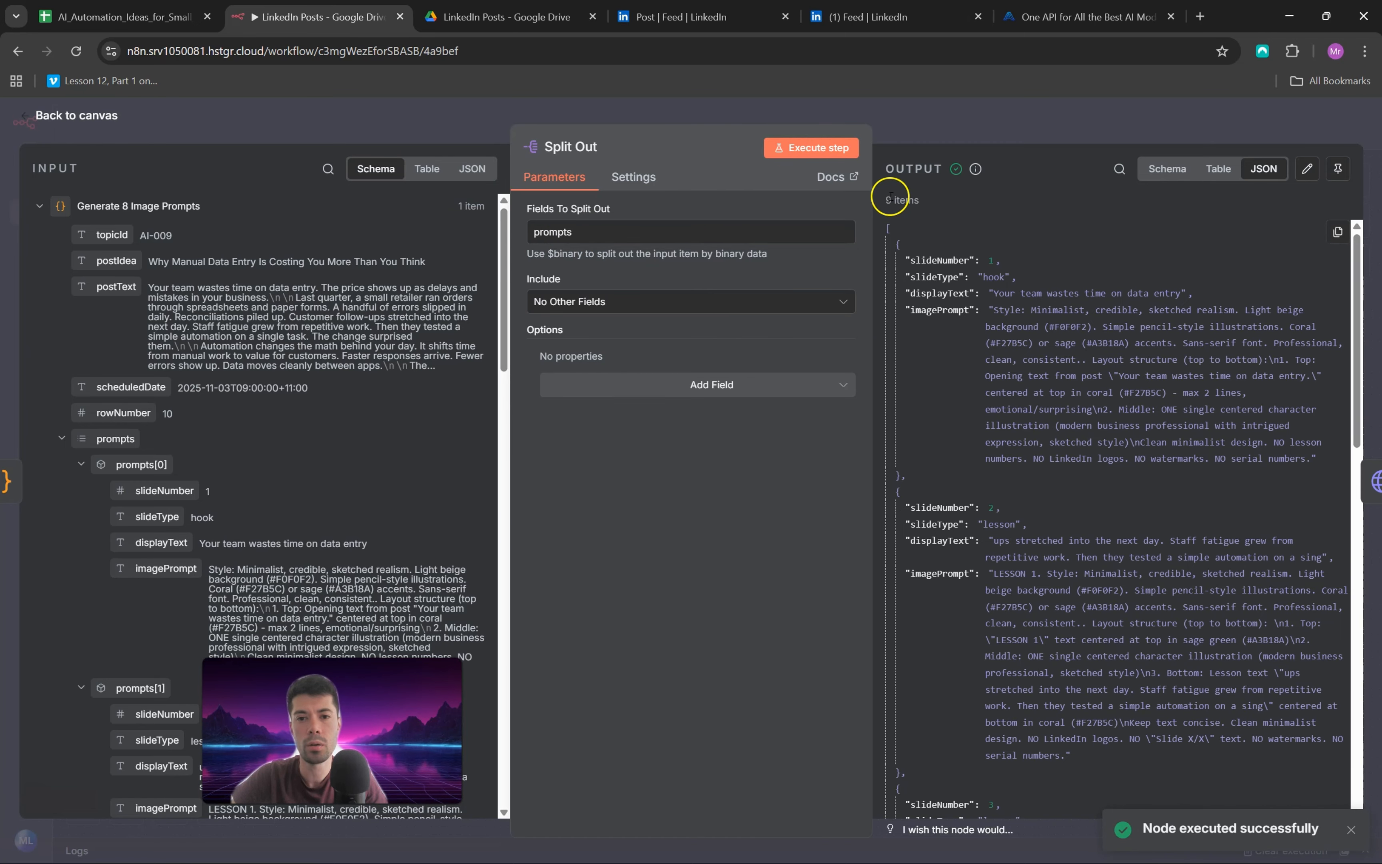
{"action": "scroll", "coordinate": [1104, 313], "scroll_direction": "down", "scroll_amount": 2}
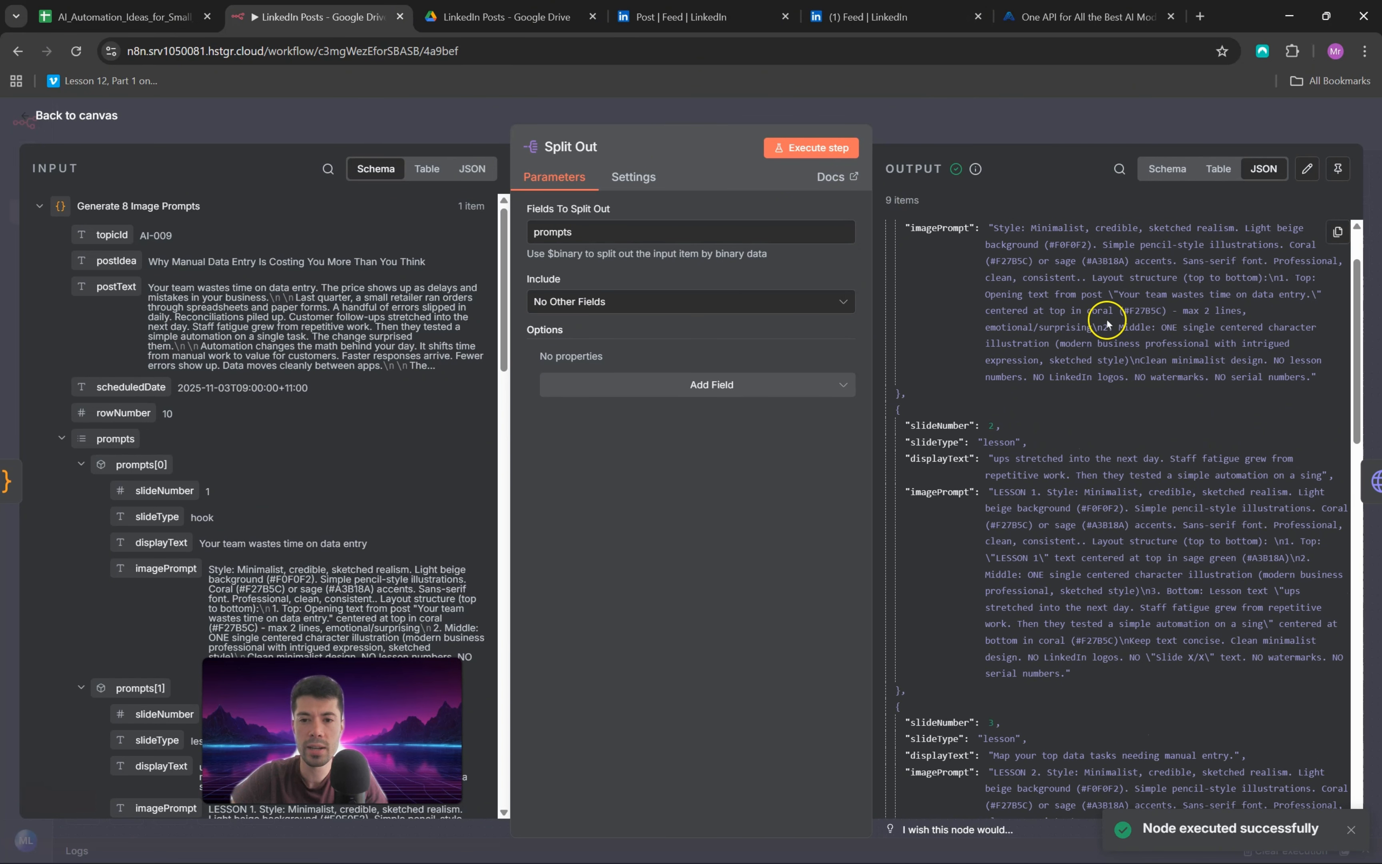
{"action": "scroll", "coordinate": [1000, 235], "scroll_direction": "up", "scroll_amount": 2}
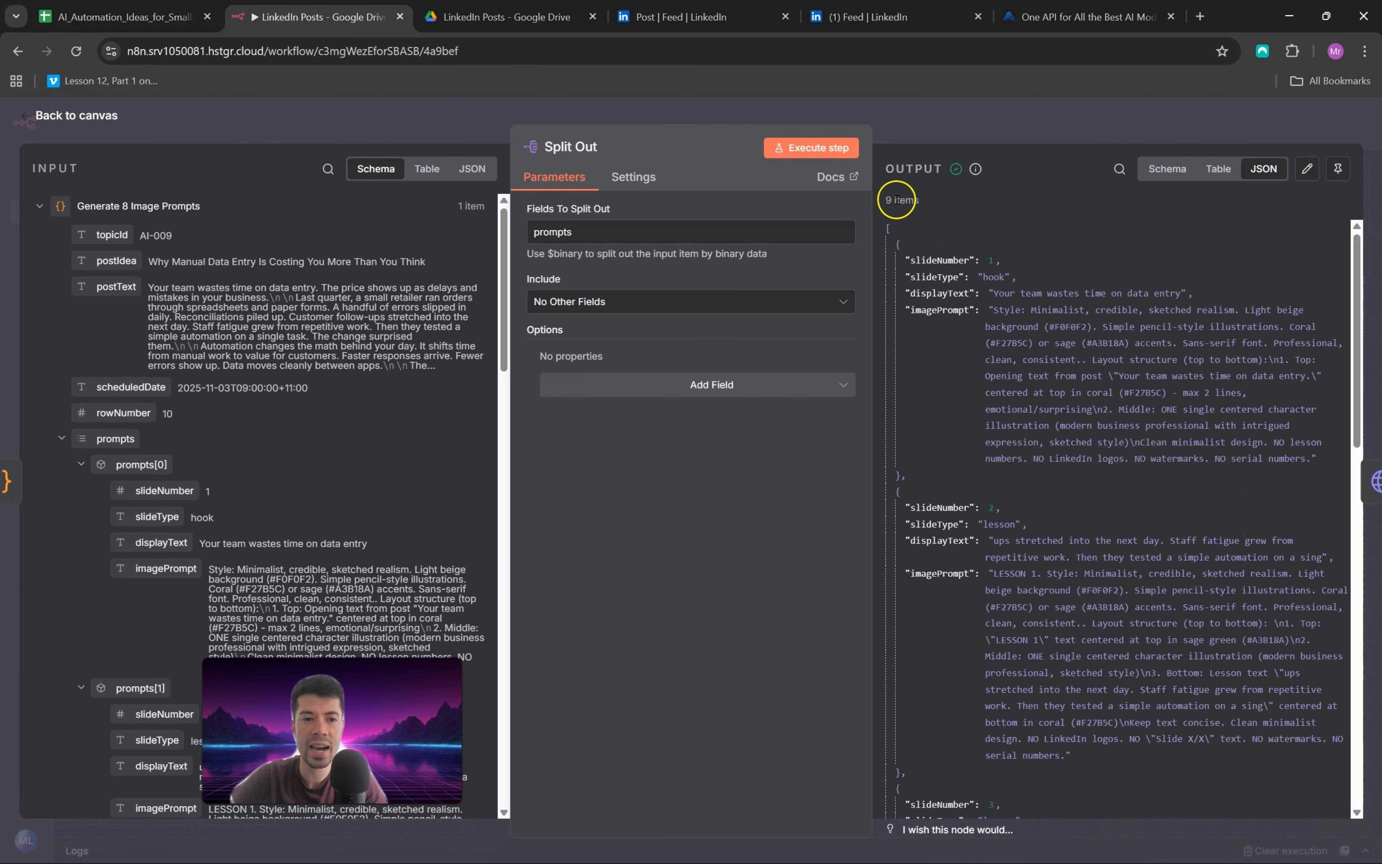
{"action": "scroll", "coordinate": [131, 394], "scroll_direction": "down", "scroll_amount": 10}
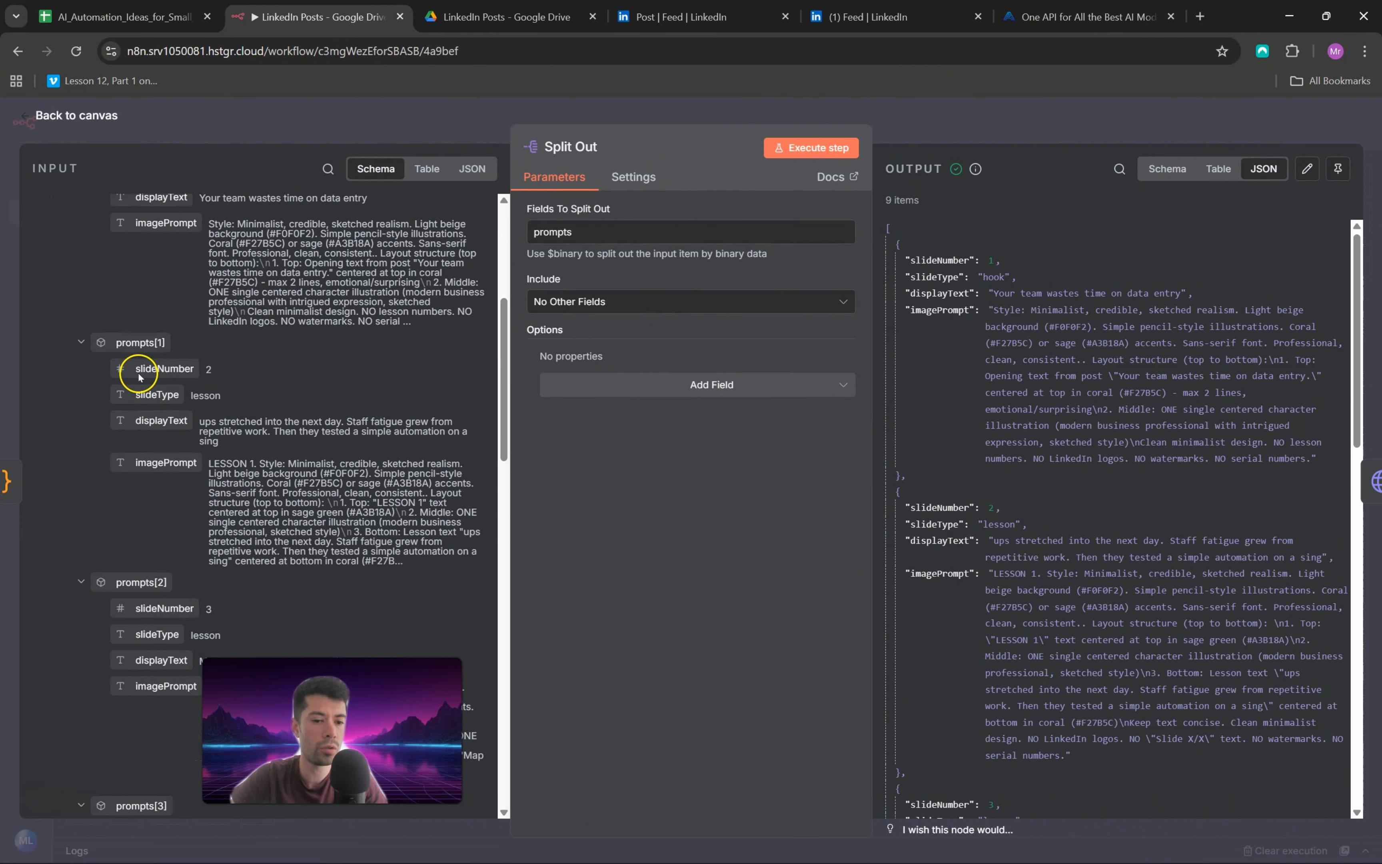
{"action": "scroll", "coordinate": [138, 412], "scroll_direction": "up", "scroll_amount": 8}
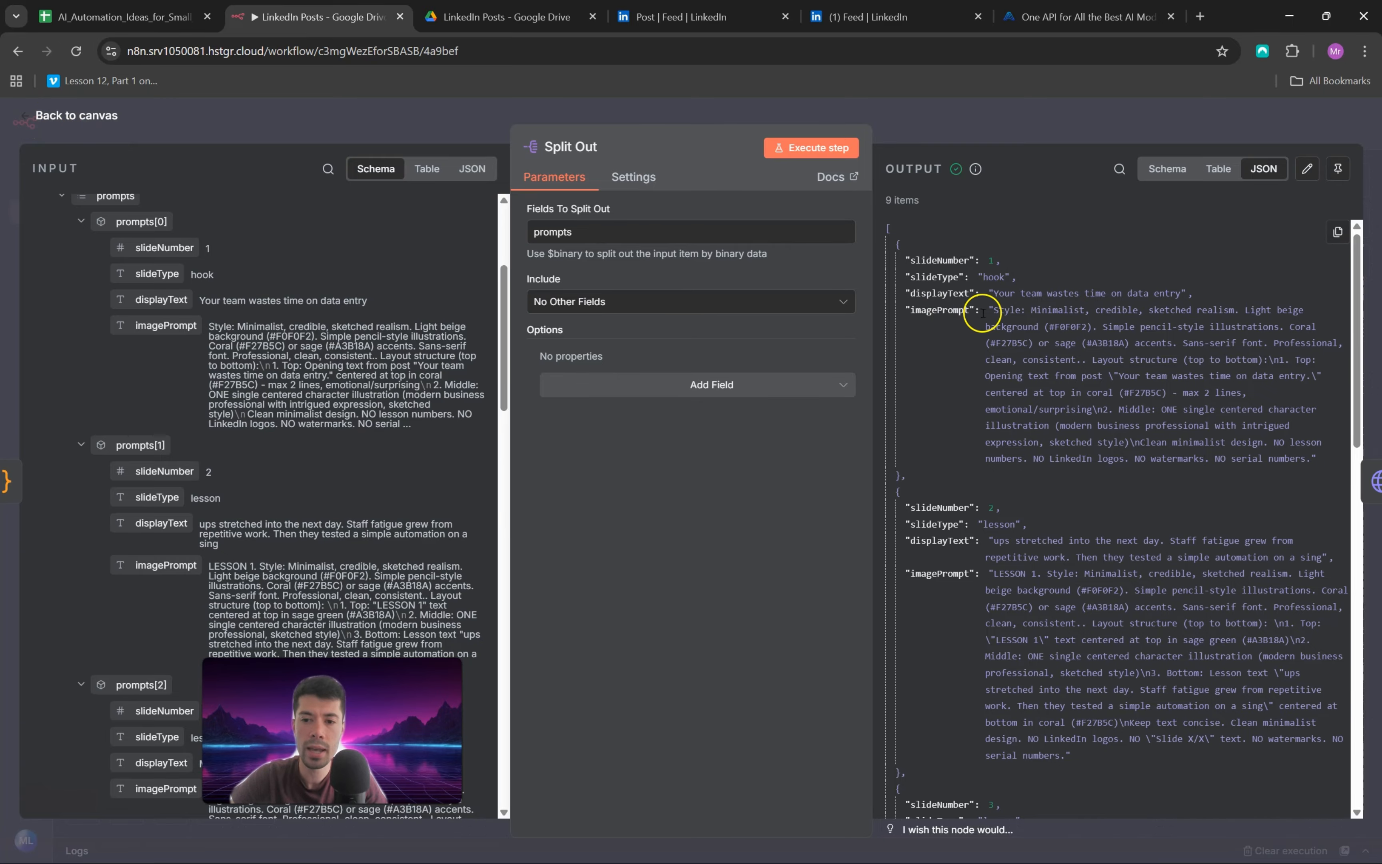
{"action": "left_click_drag", "start_coordinate": [994, 310], "coordinate": [1307, 454]}
{"action": "scroll", "coordinate": [1206, 417], "scroll_direction": "down", "scroll_amount": 10}
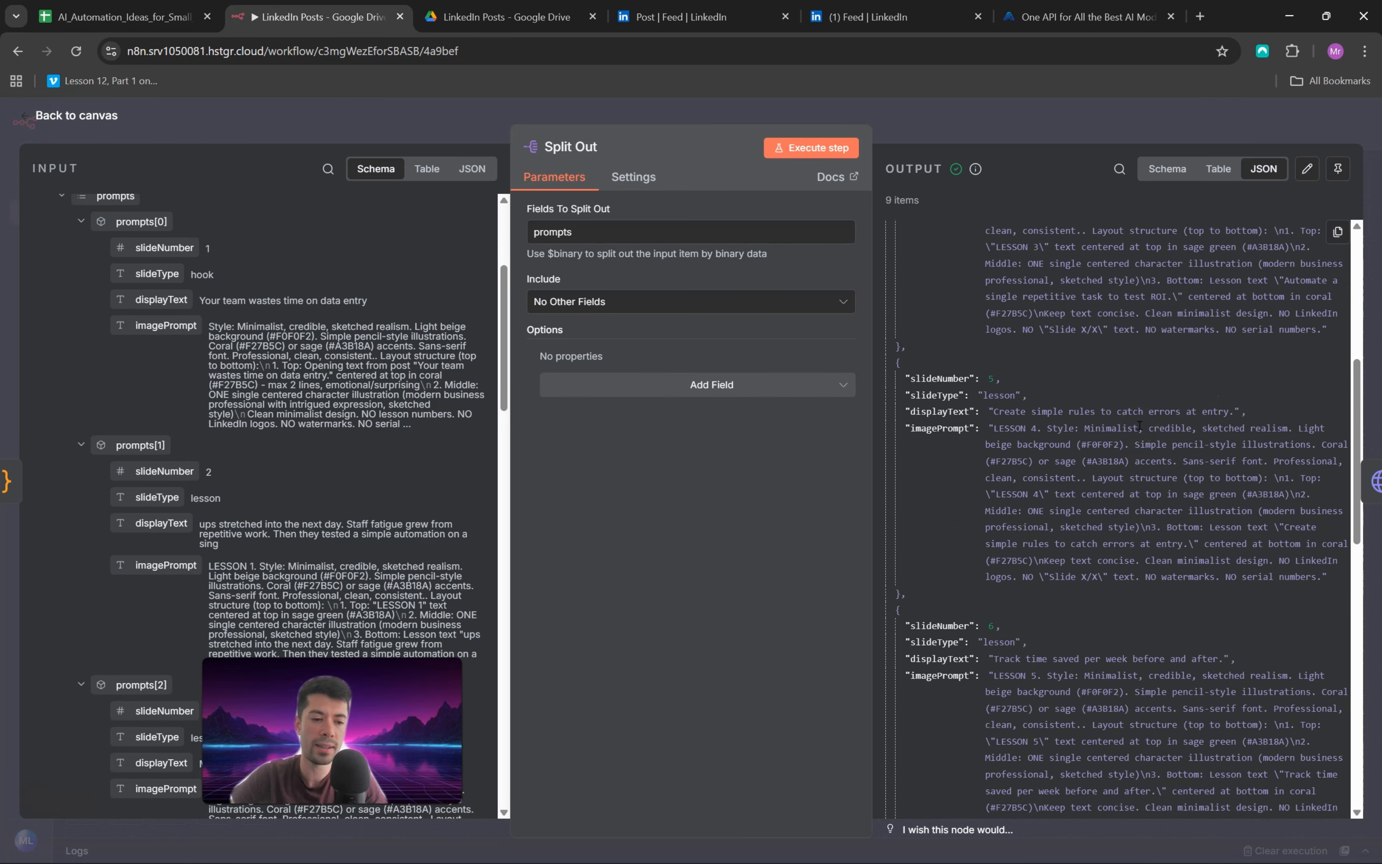
{"action": "key", "text": "Escape"}
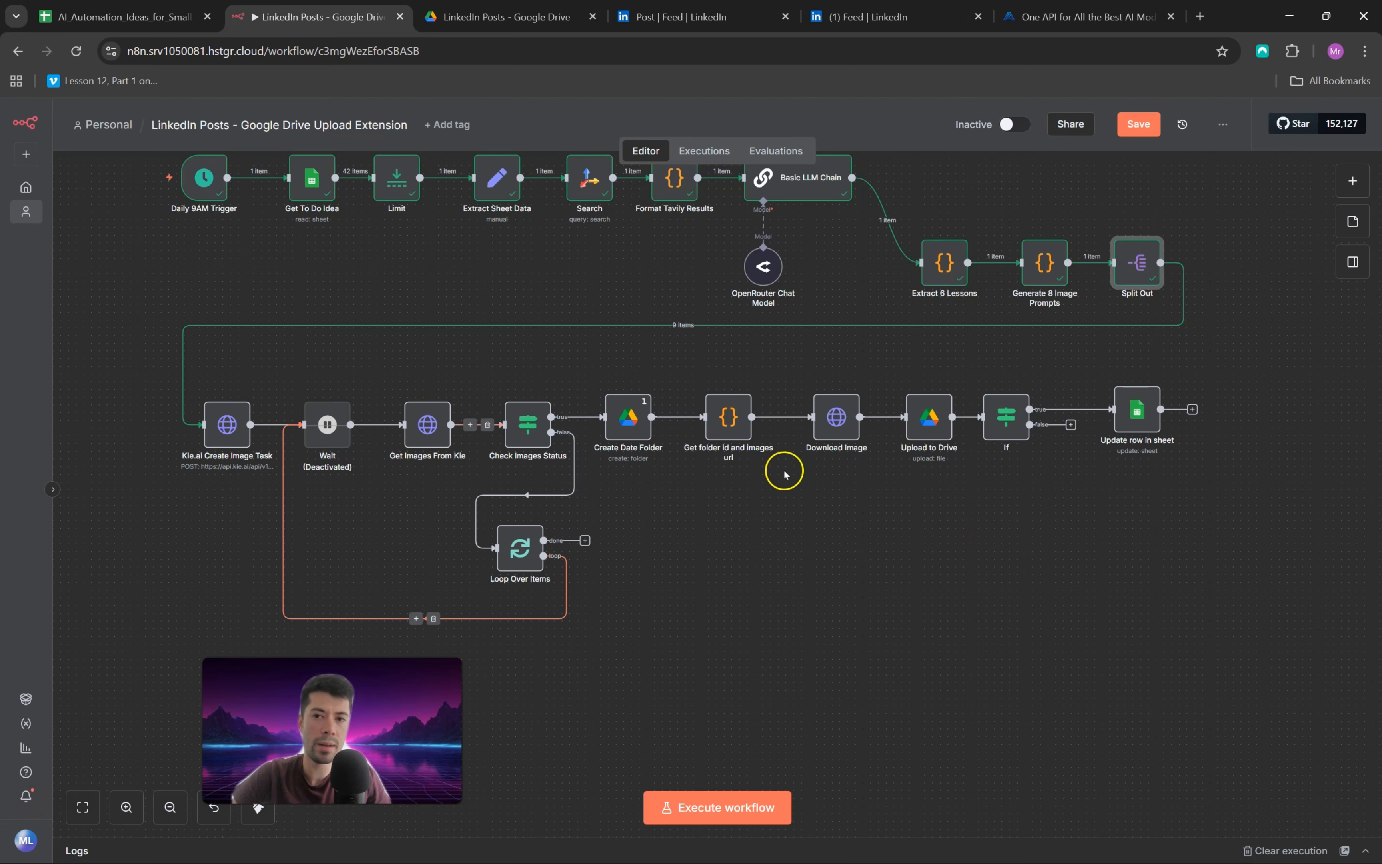
Step: Switch to the Kie.ai website, reject all cookies and open the API Market
{"action": "left_click", "coordinate": [1088, 14]}
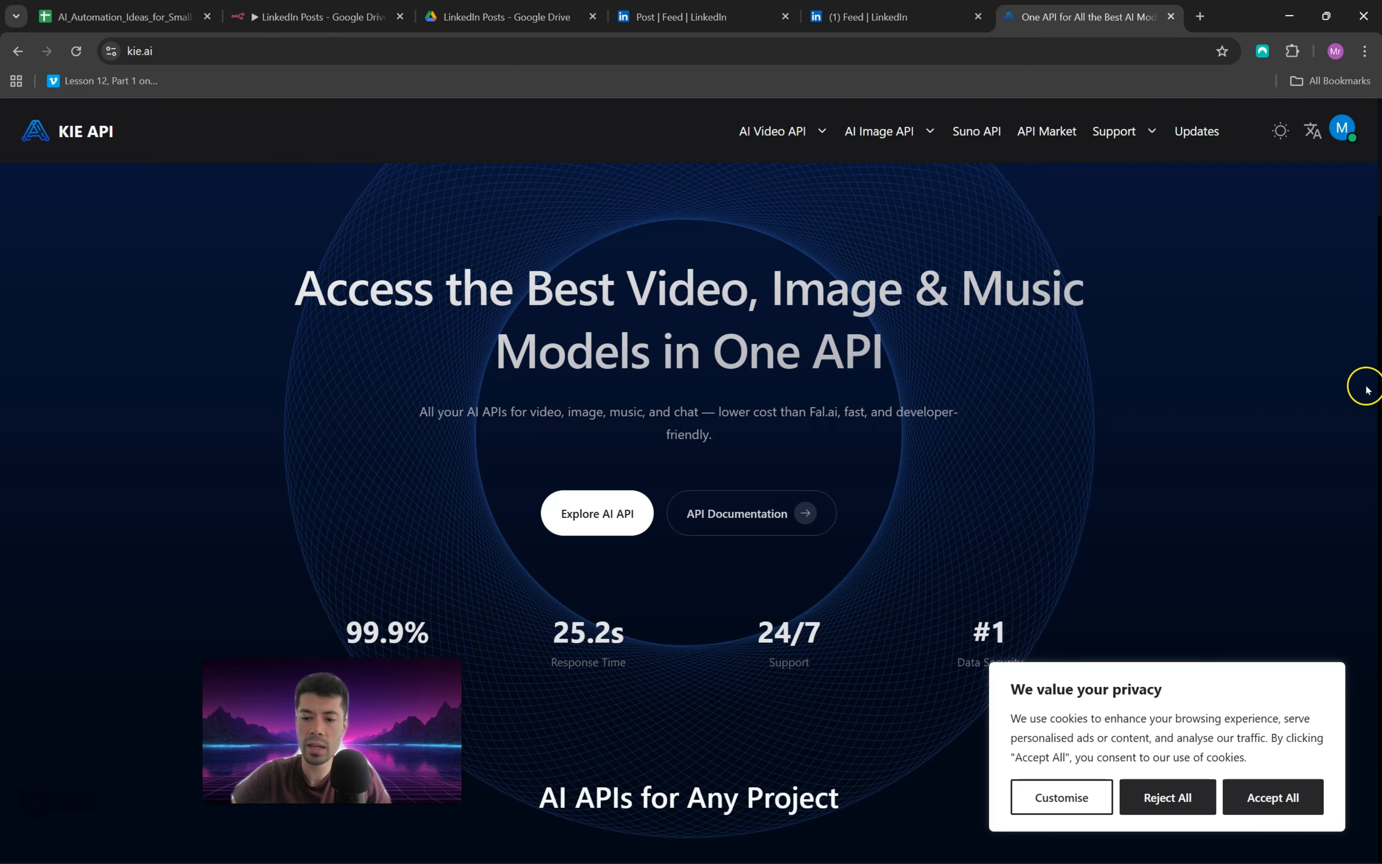
{"action": "left_click", "coordinate": [1187, 788]}
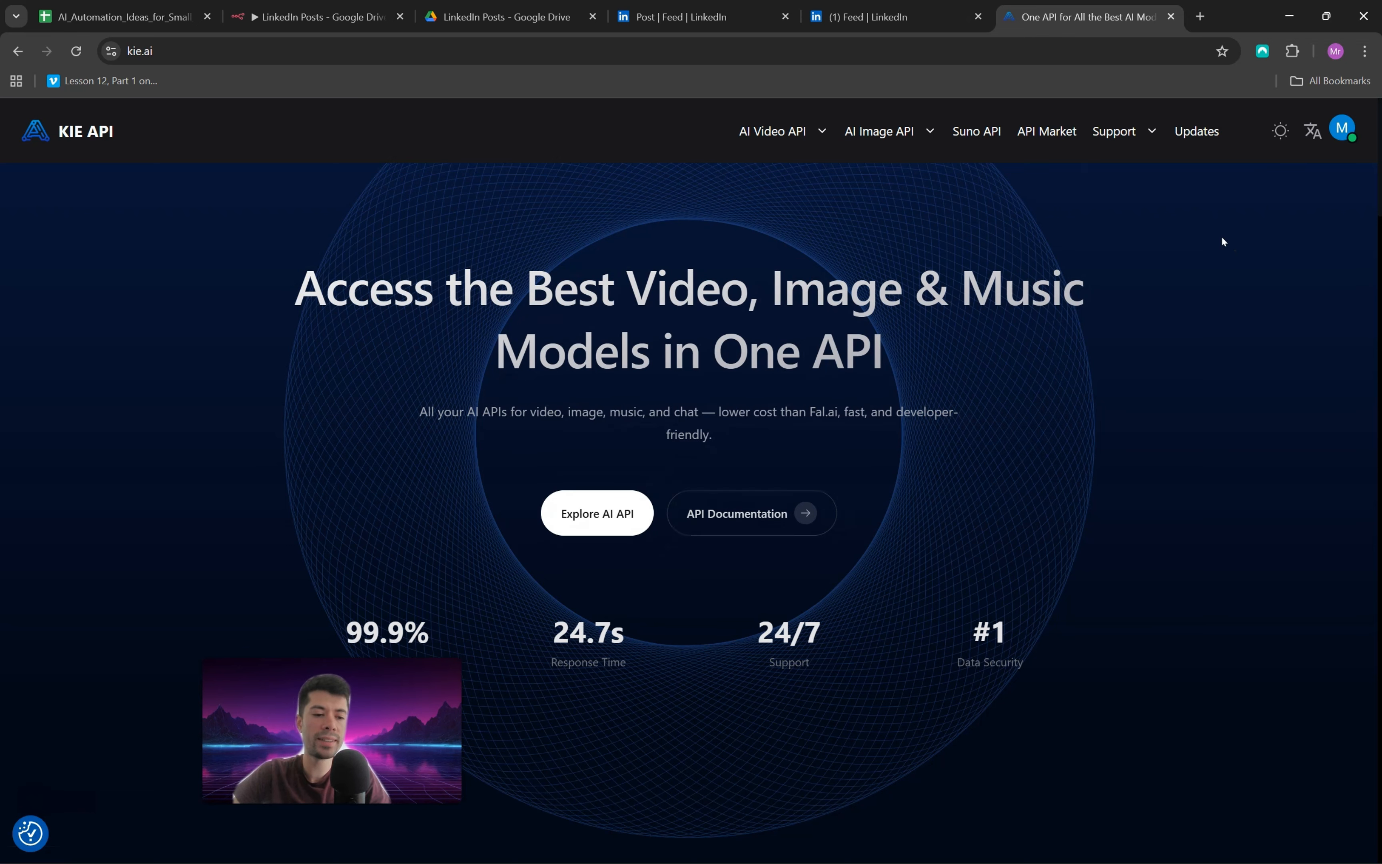
{"action": "left_click", "coordinate": [1054, 133]}
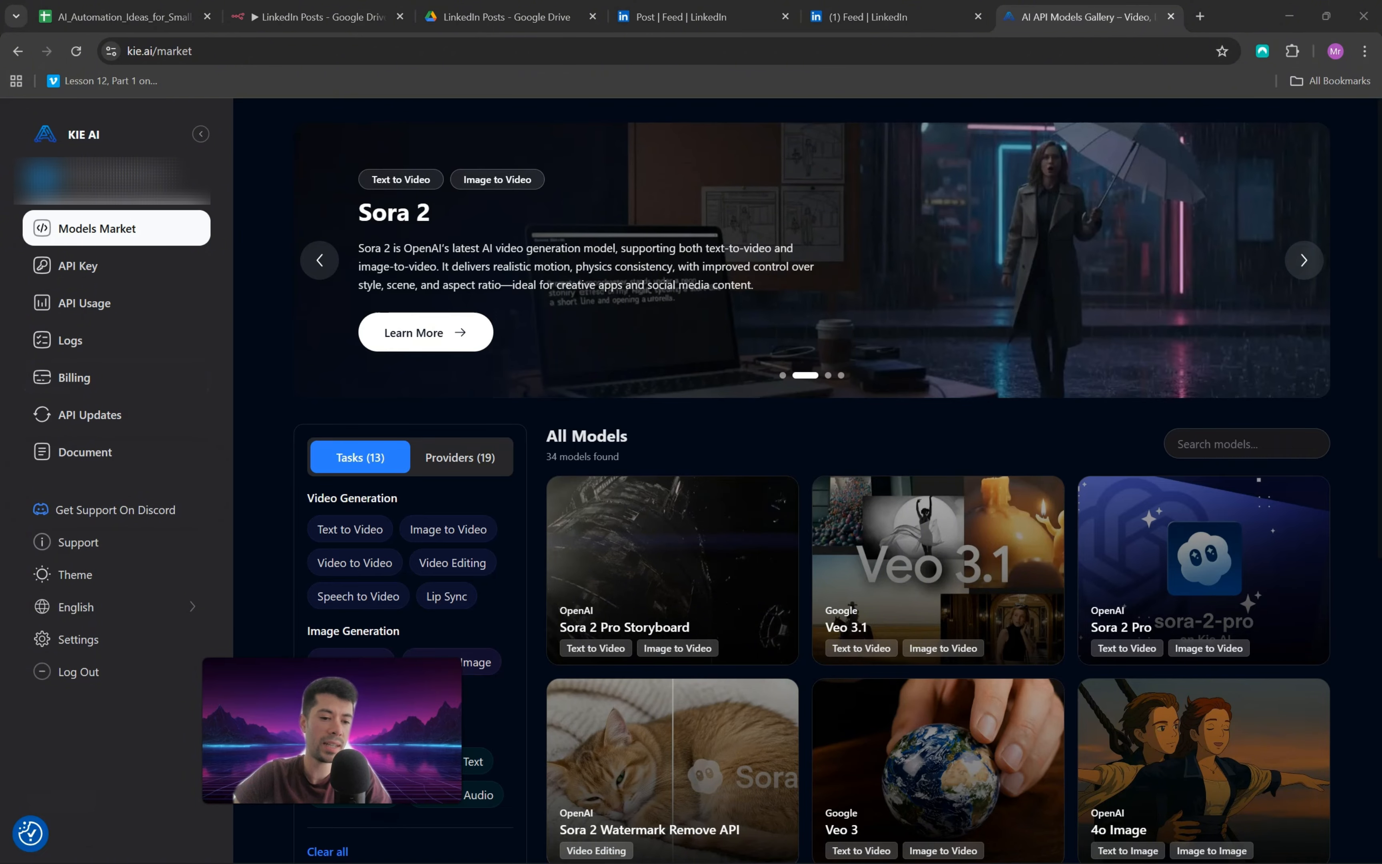
Step: Check the Kie.ai billing packages and the API key page, then switch back to the n8n workflow
{"action": "left_click", "coordinate": [91, 378]}
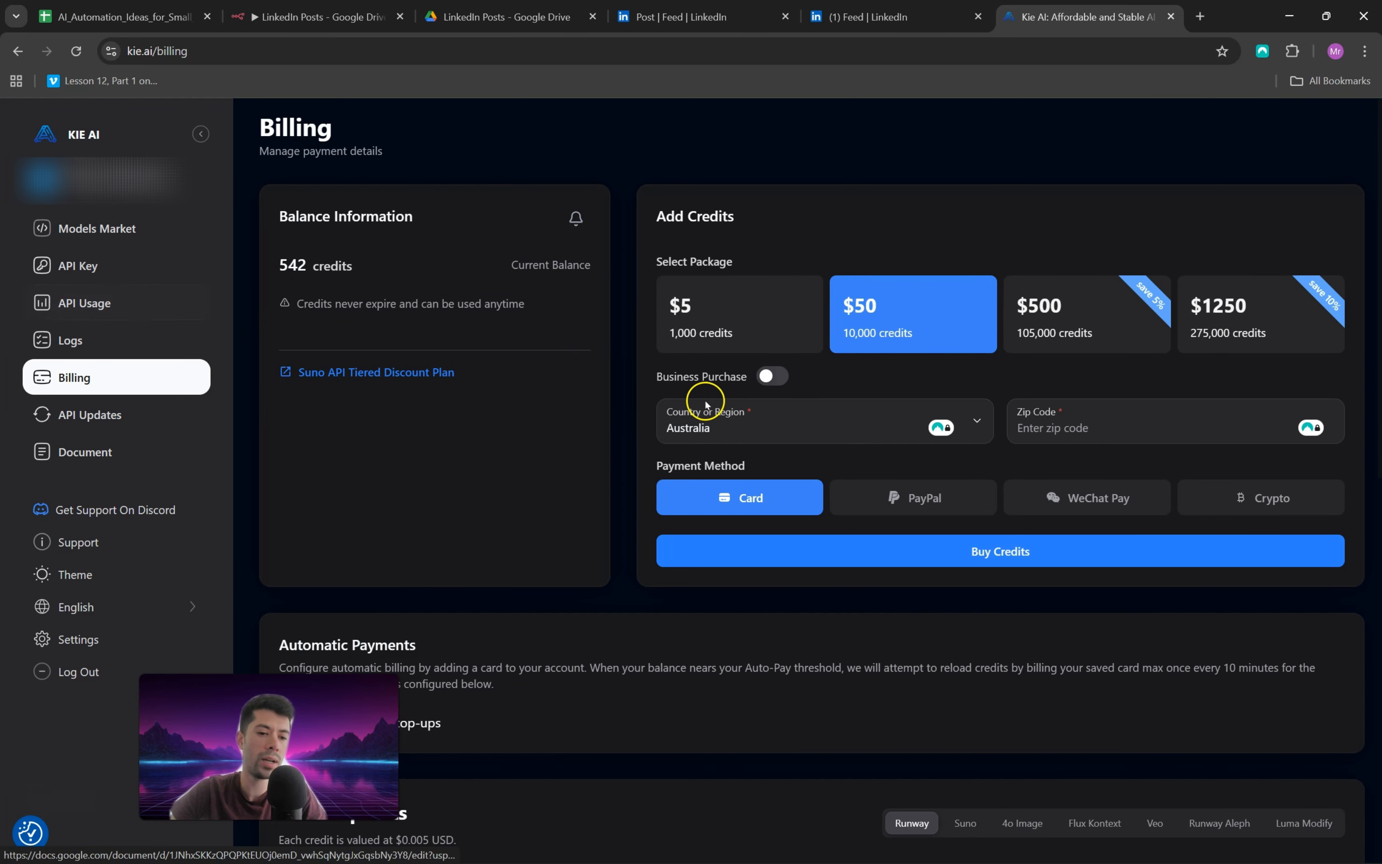
{"action": "left_click", "coordinate": [86, 268]}
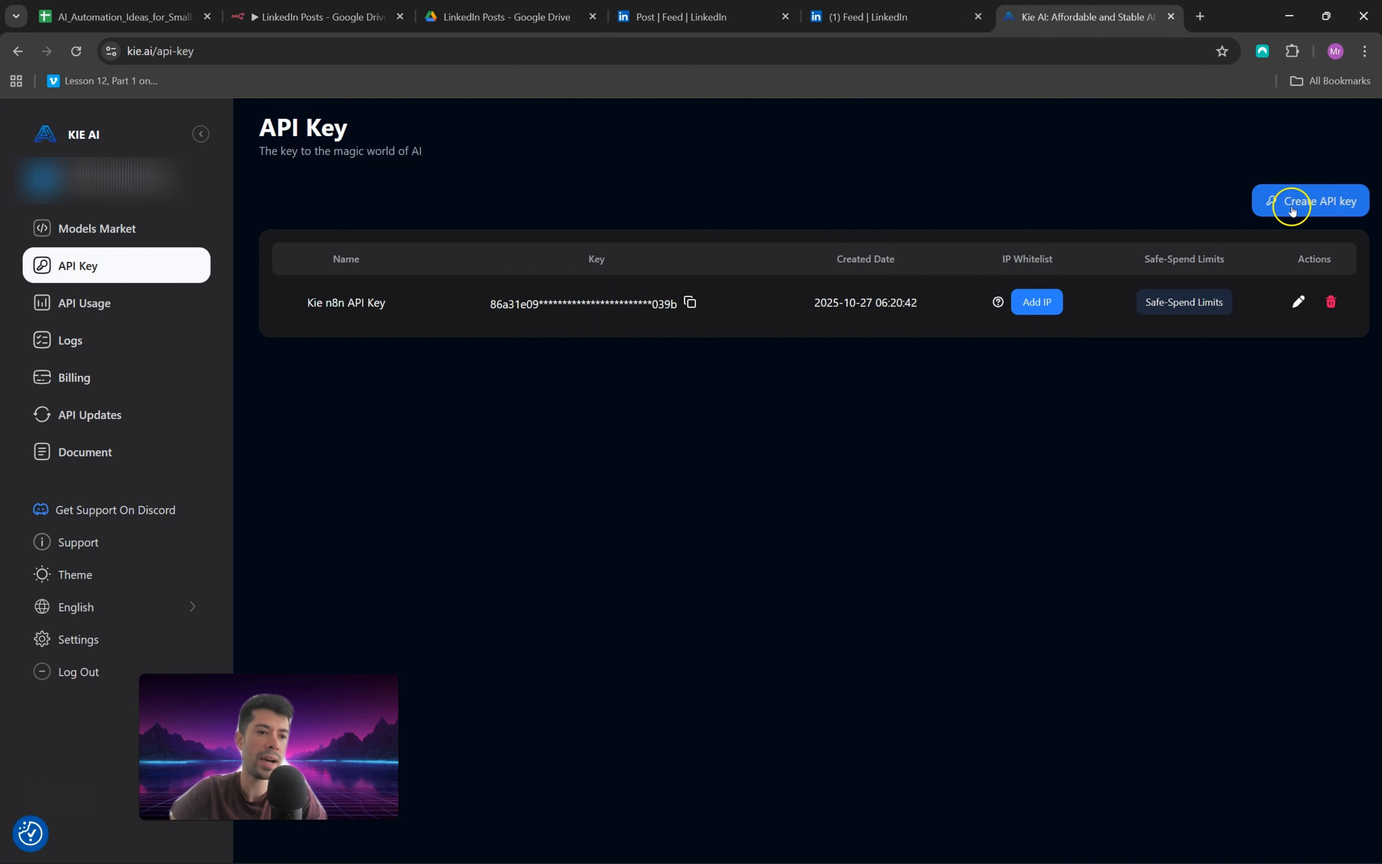
{"action": "left_click", "coordinate": [320, 17]}
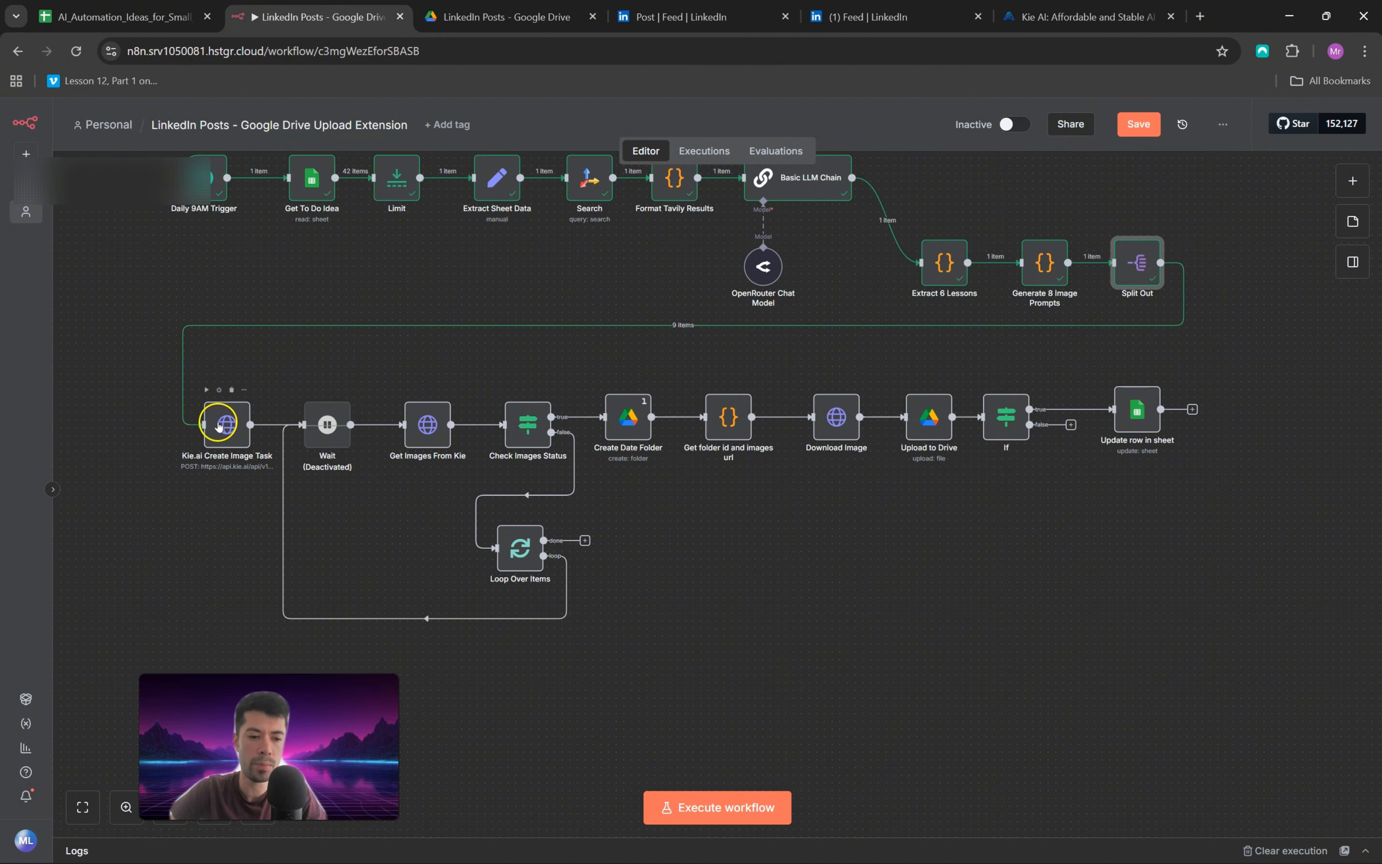
Step: Search the node library for "htt" to locate the HTTP Request node, then close the library without adding it
{"action": "left_click", "coordinate": [1353, 180]}
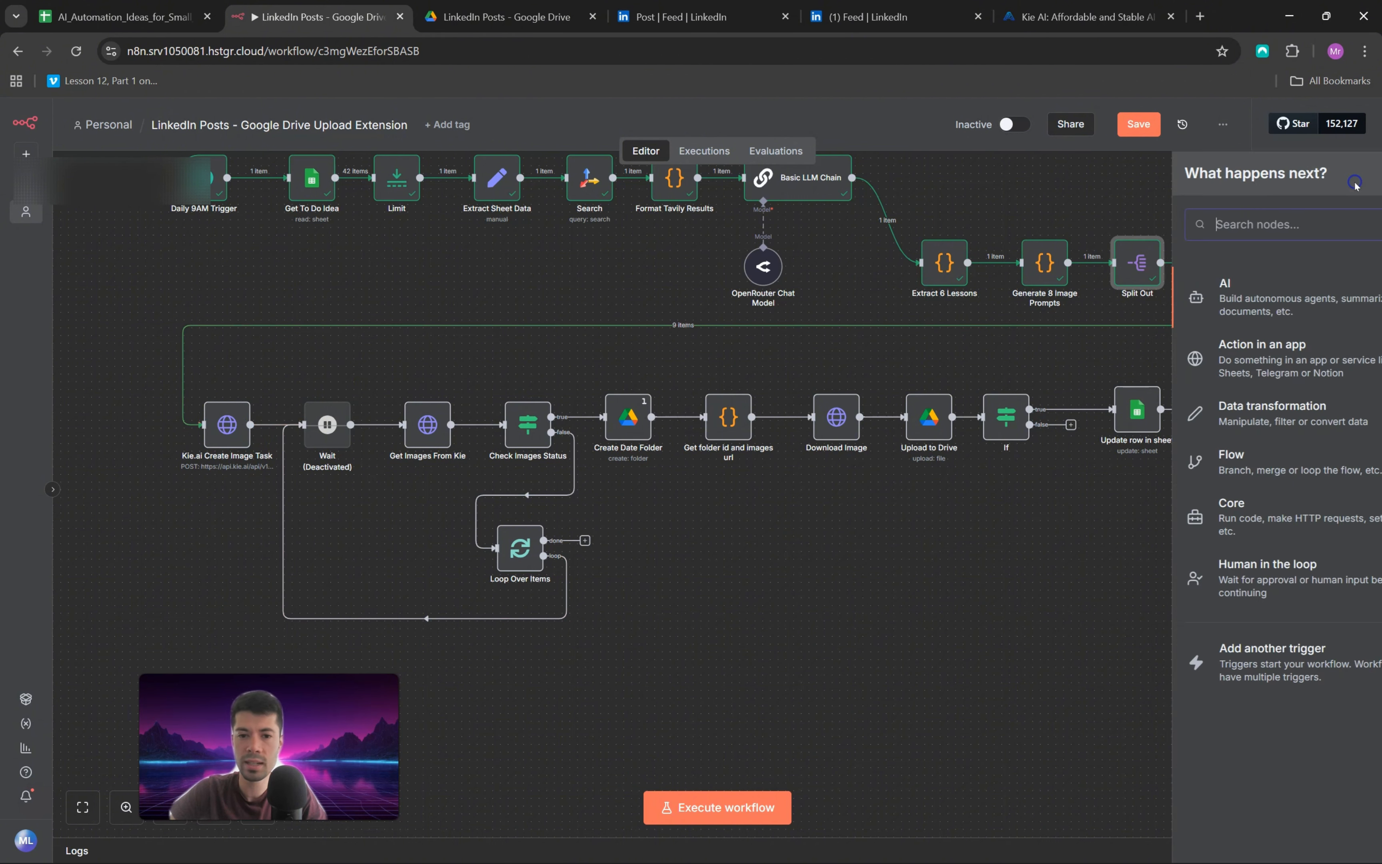
{"action": "type", "text": "htt"}
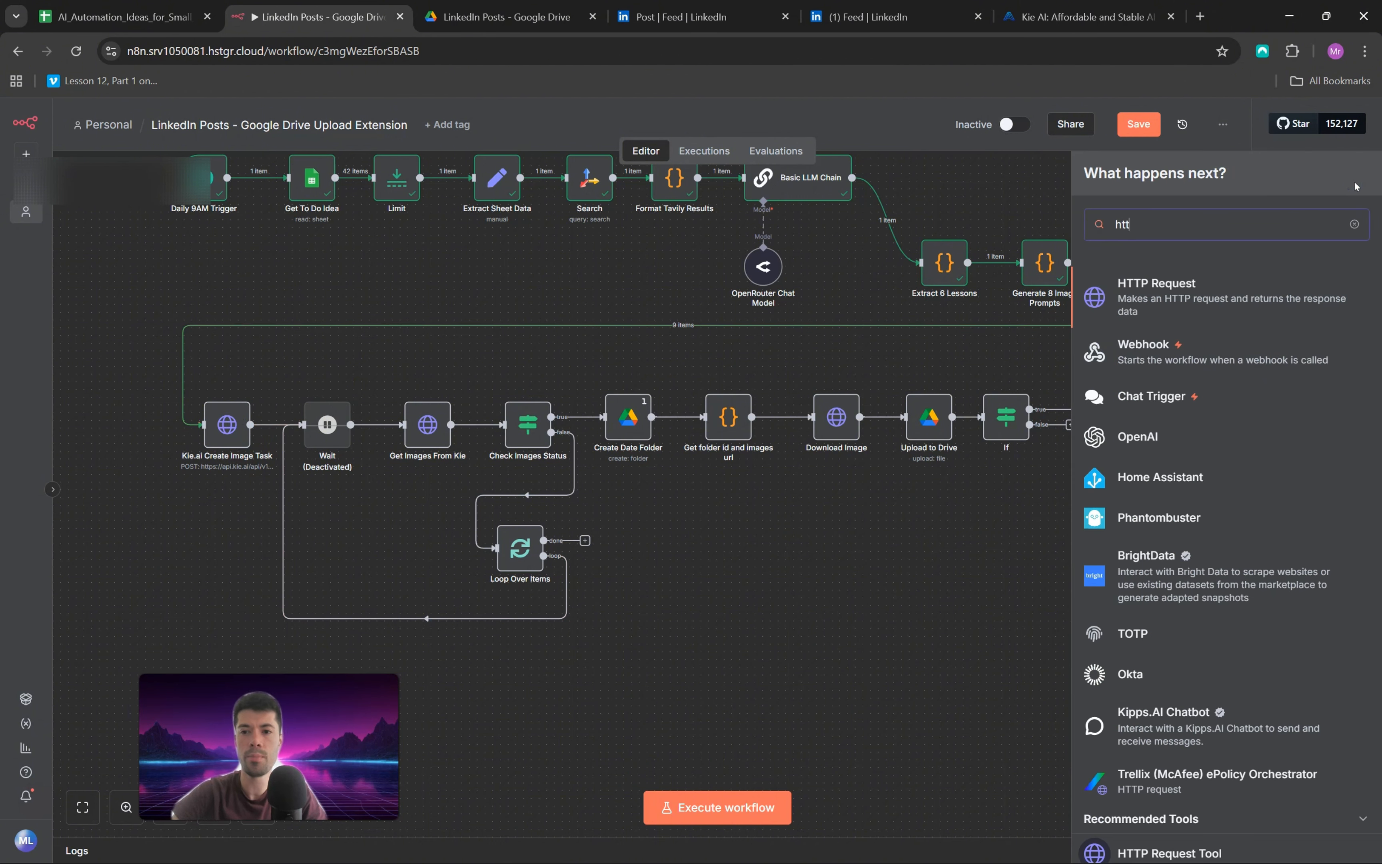
{"action": "left_click", "coordinate": [724, 601]}
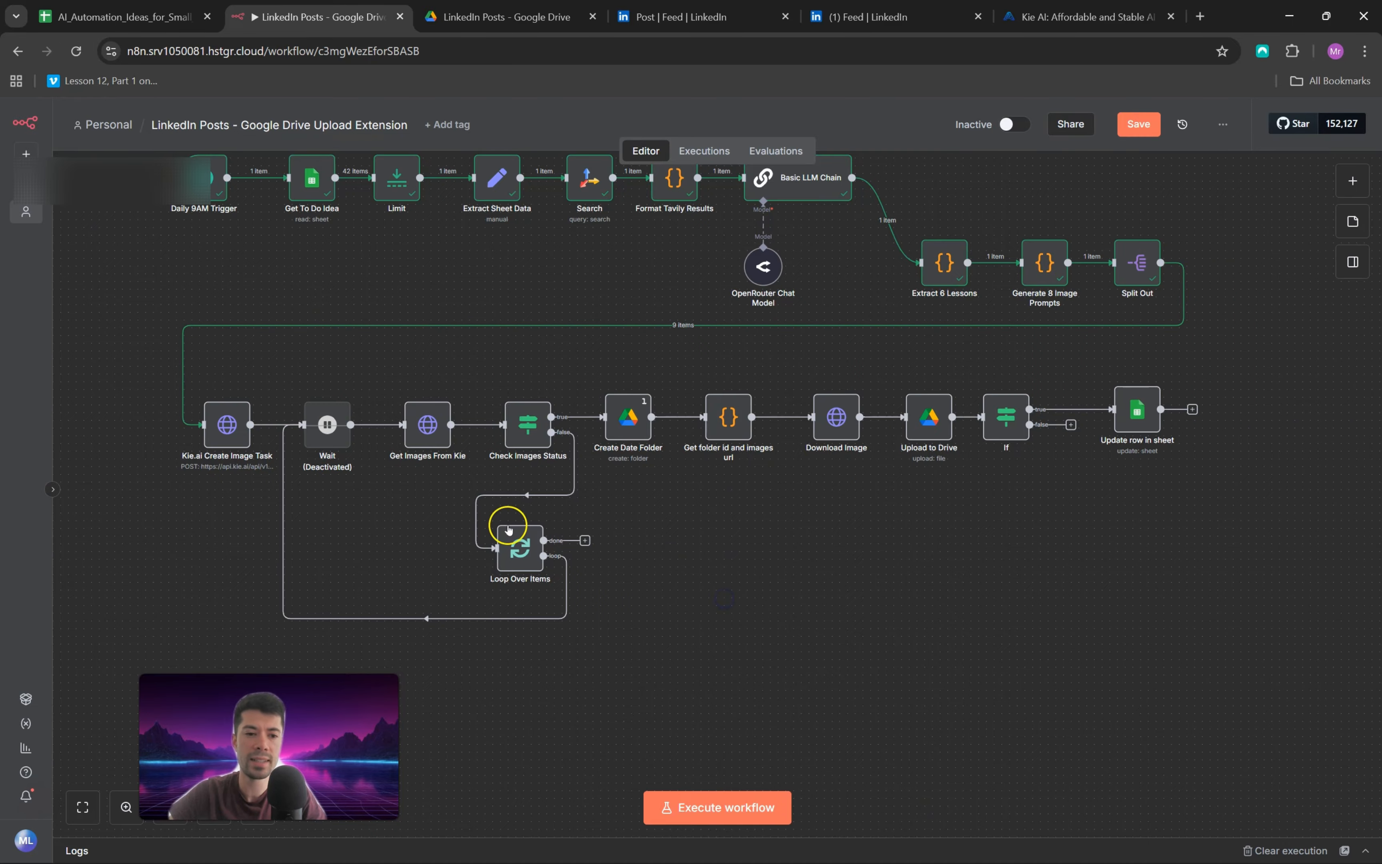
Step: Open the Kie.ai Create Image Task node, switch to the Kie.ai website and look over the Nano Banana model's playground
{"action": "double_click", "coordinate": [221, 441]}
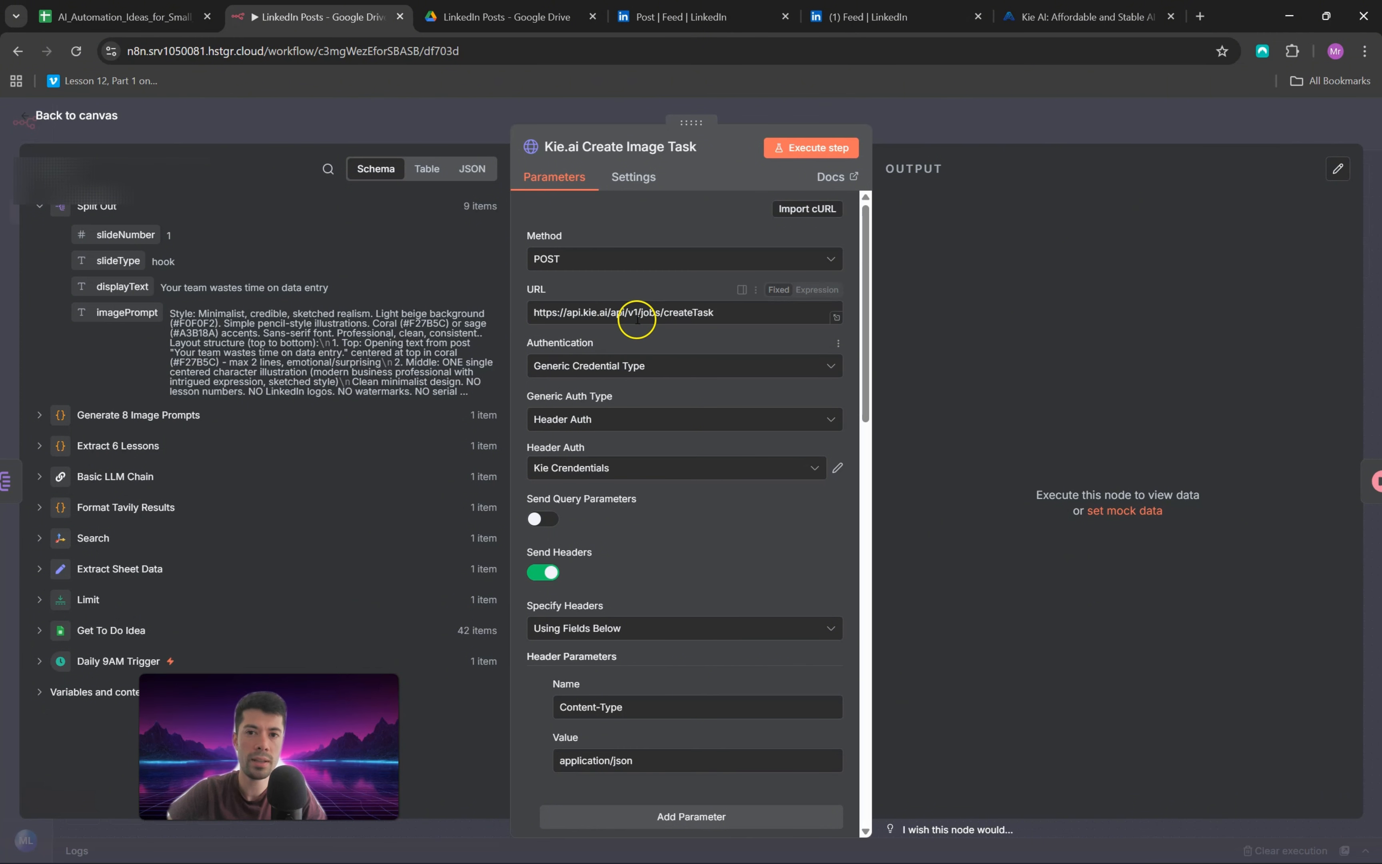
{"action": "left_click", "coordinate": [1080, 16]}
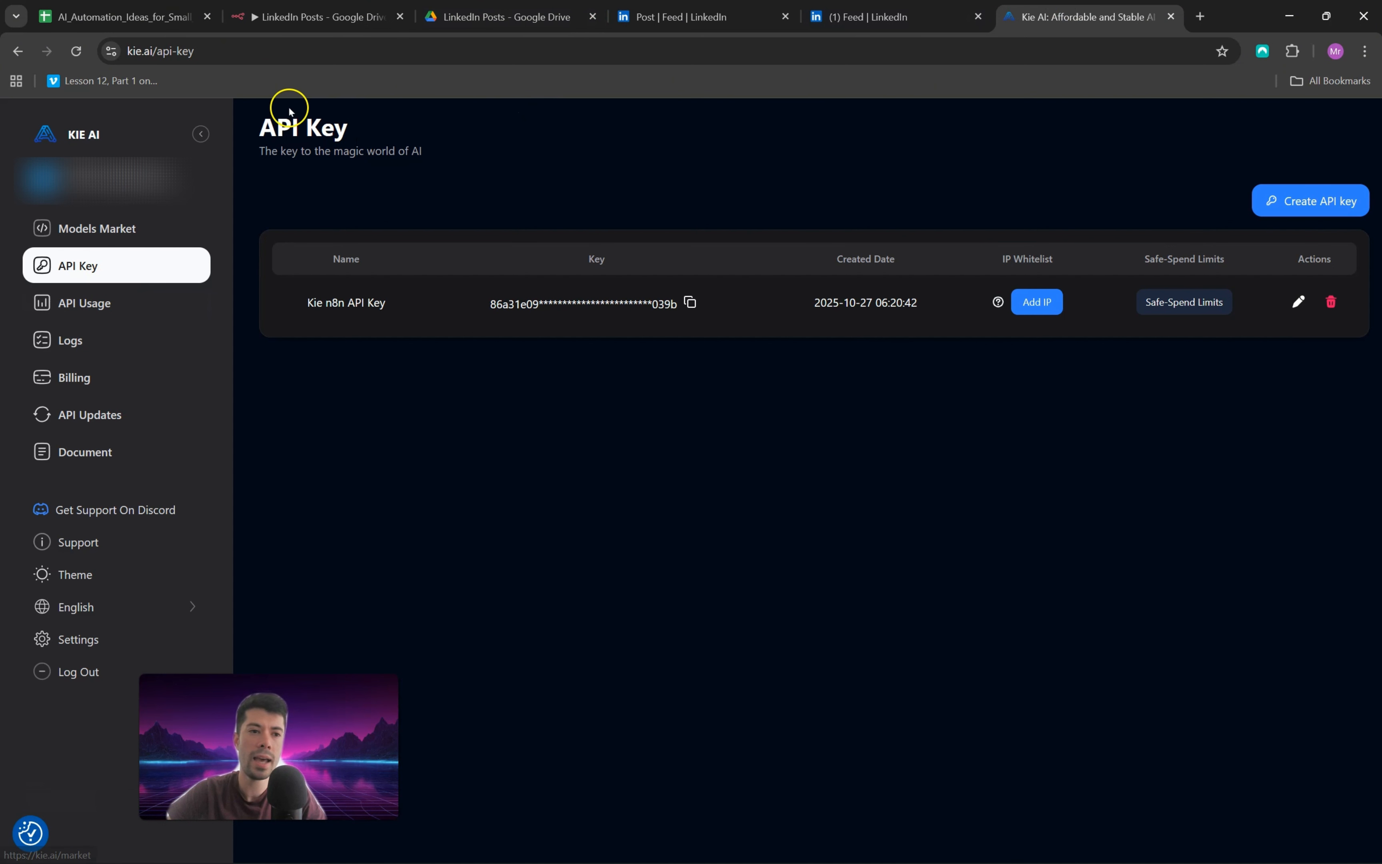
{"action": "left_click", "coordinate": [53, 143]}
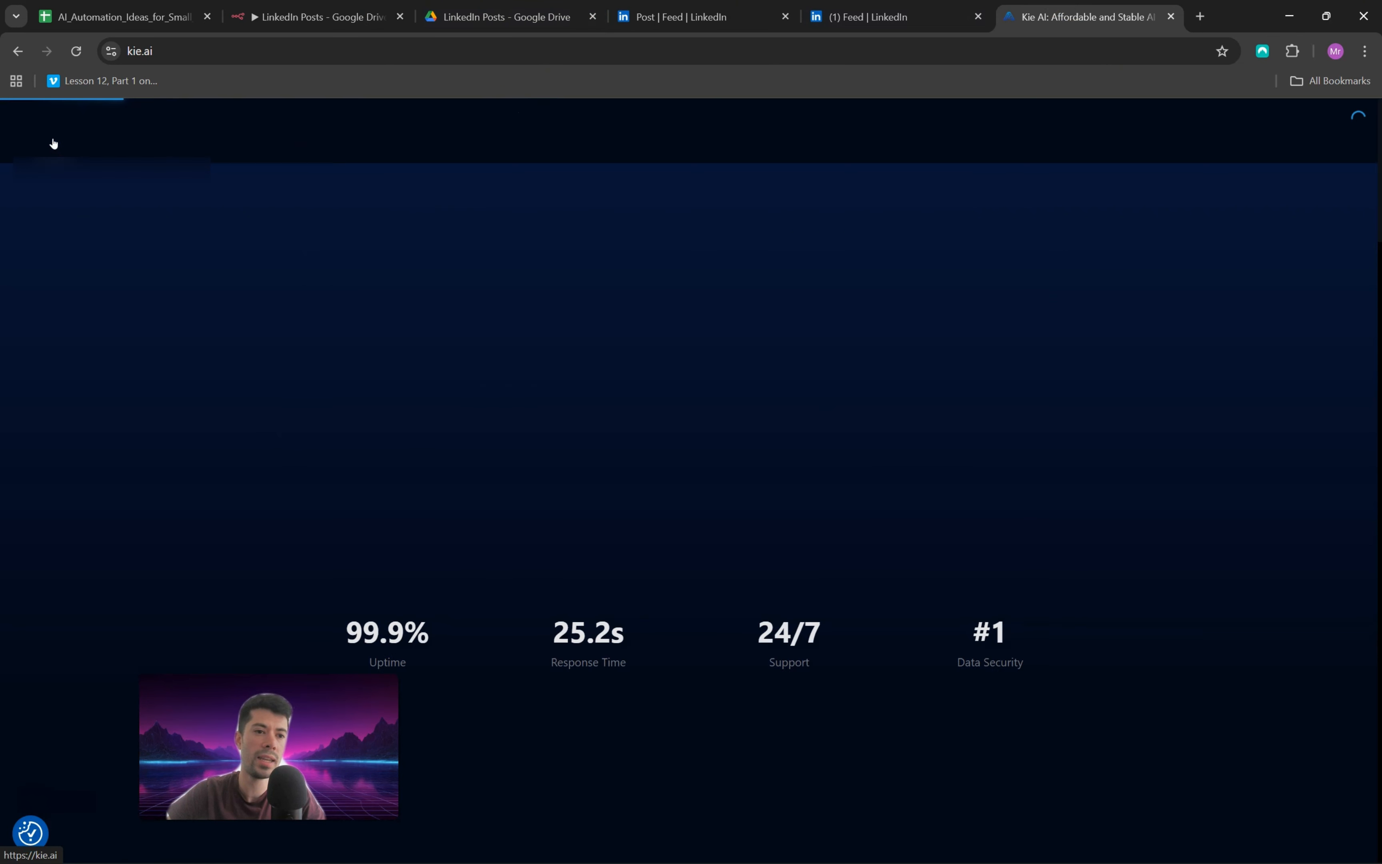
{"action": "mouse_move", "coordinate": [882, 134]}
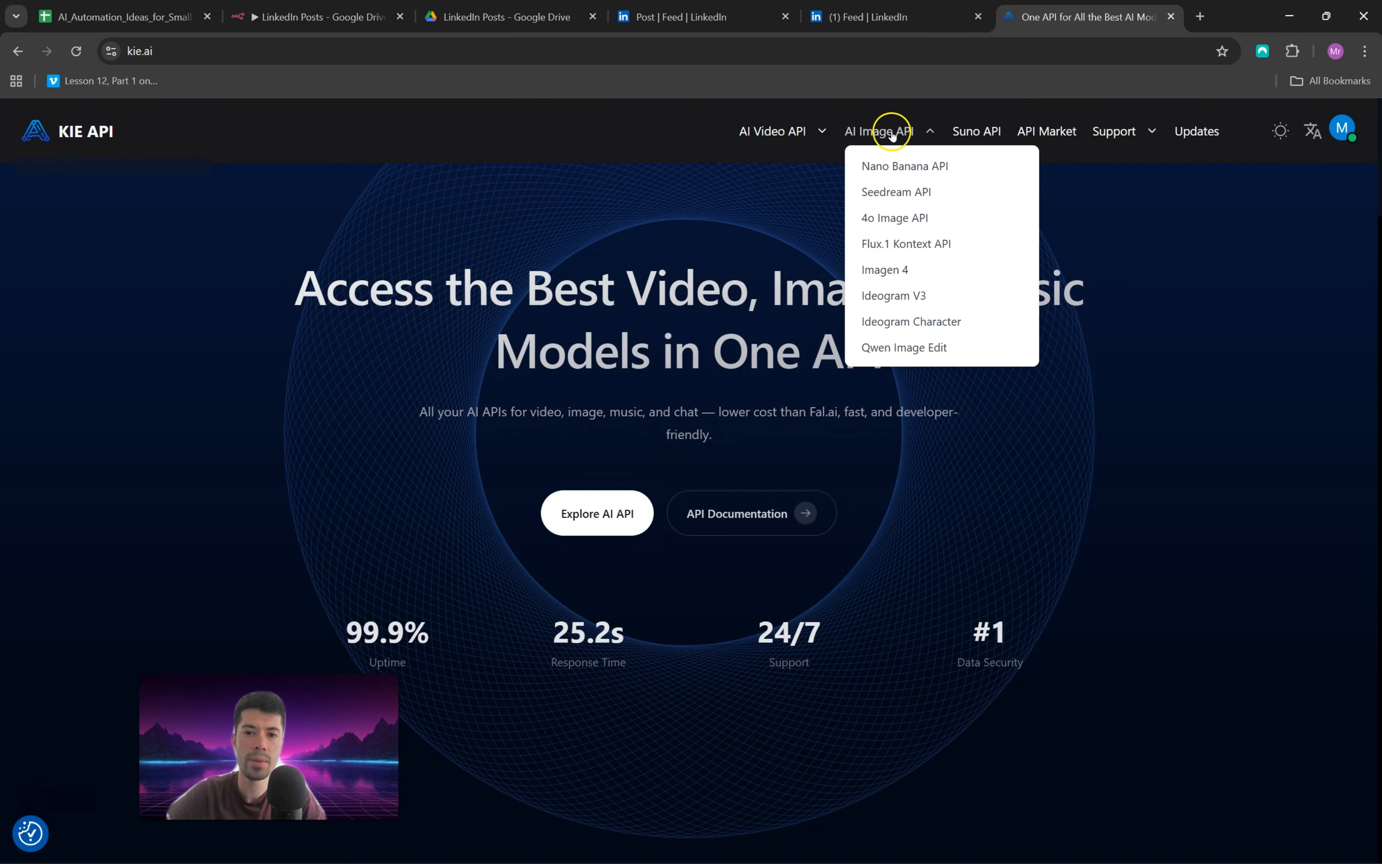
{"action": "left_click", "coordinate": [905, 166]}
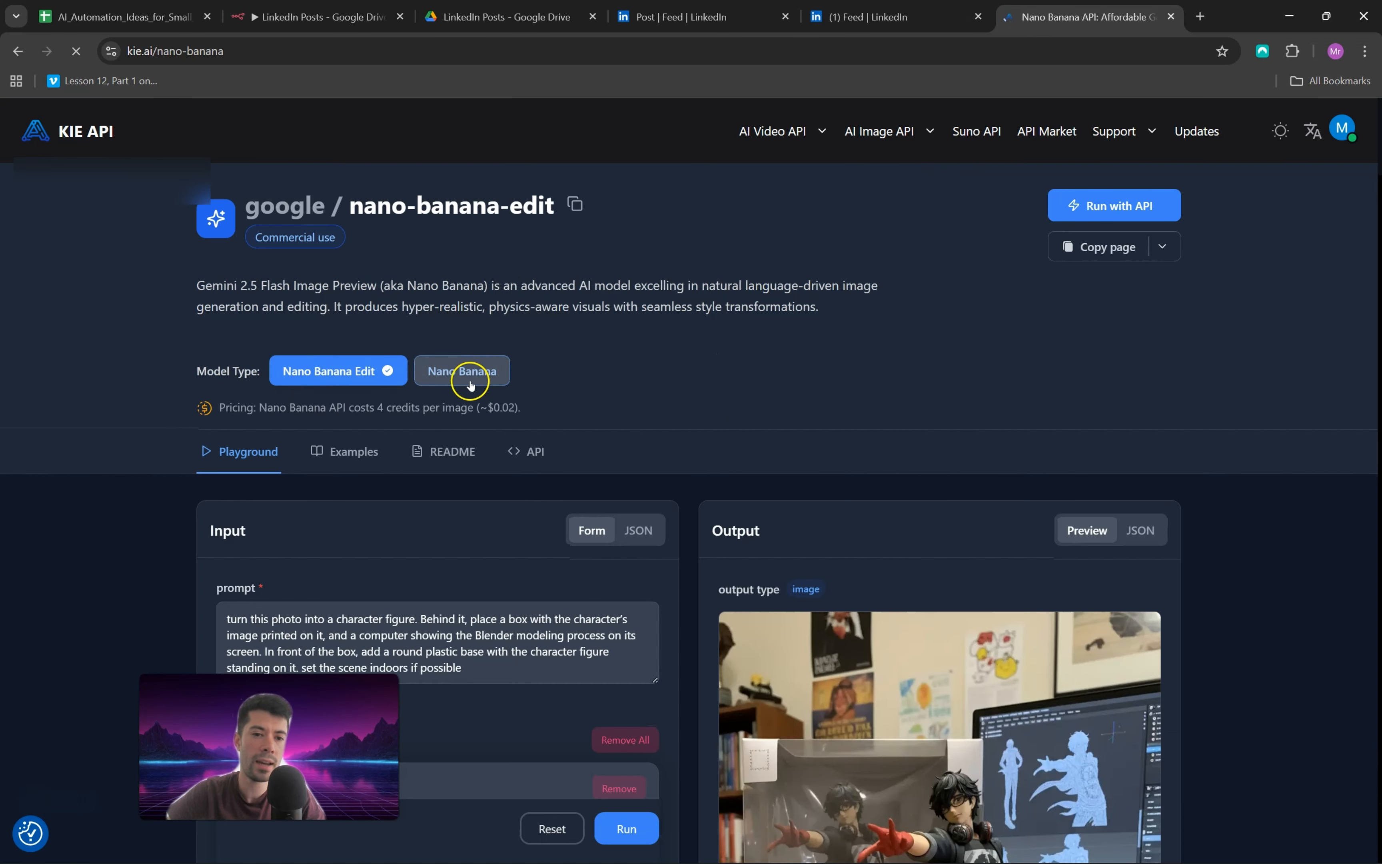
{"action": "left_click", "coordinate": [457, 370]}
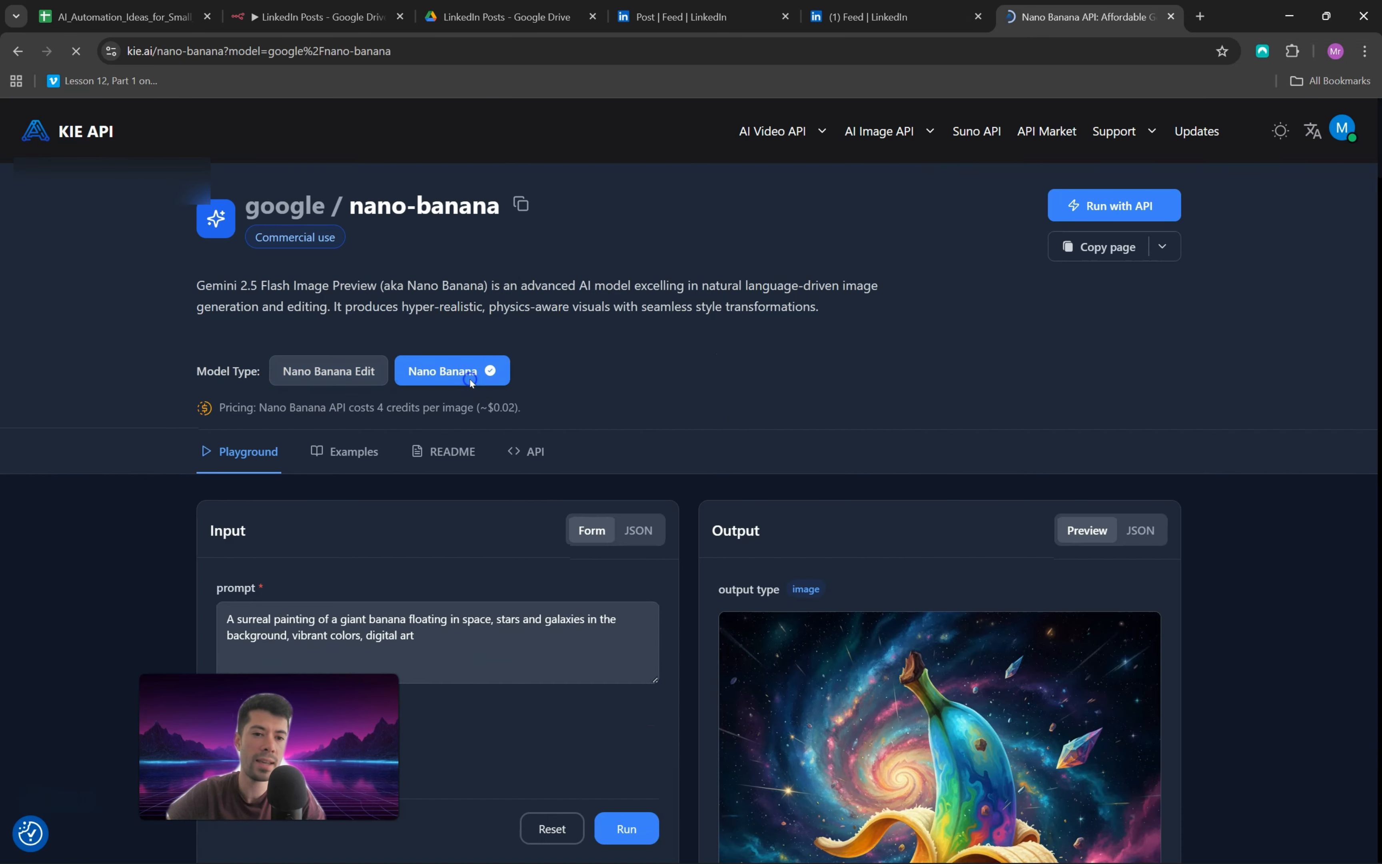
{"action": "scroll", "coordinate": [543, 325], "scroll_direction": "down", "scroll_amount": 4}
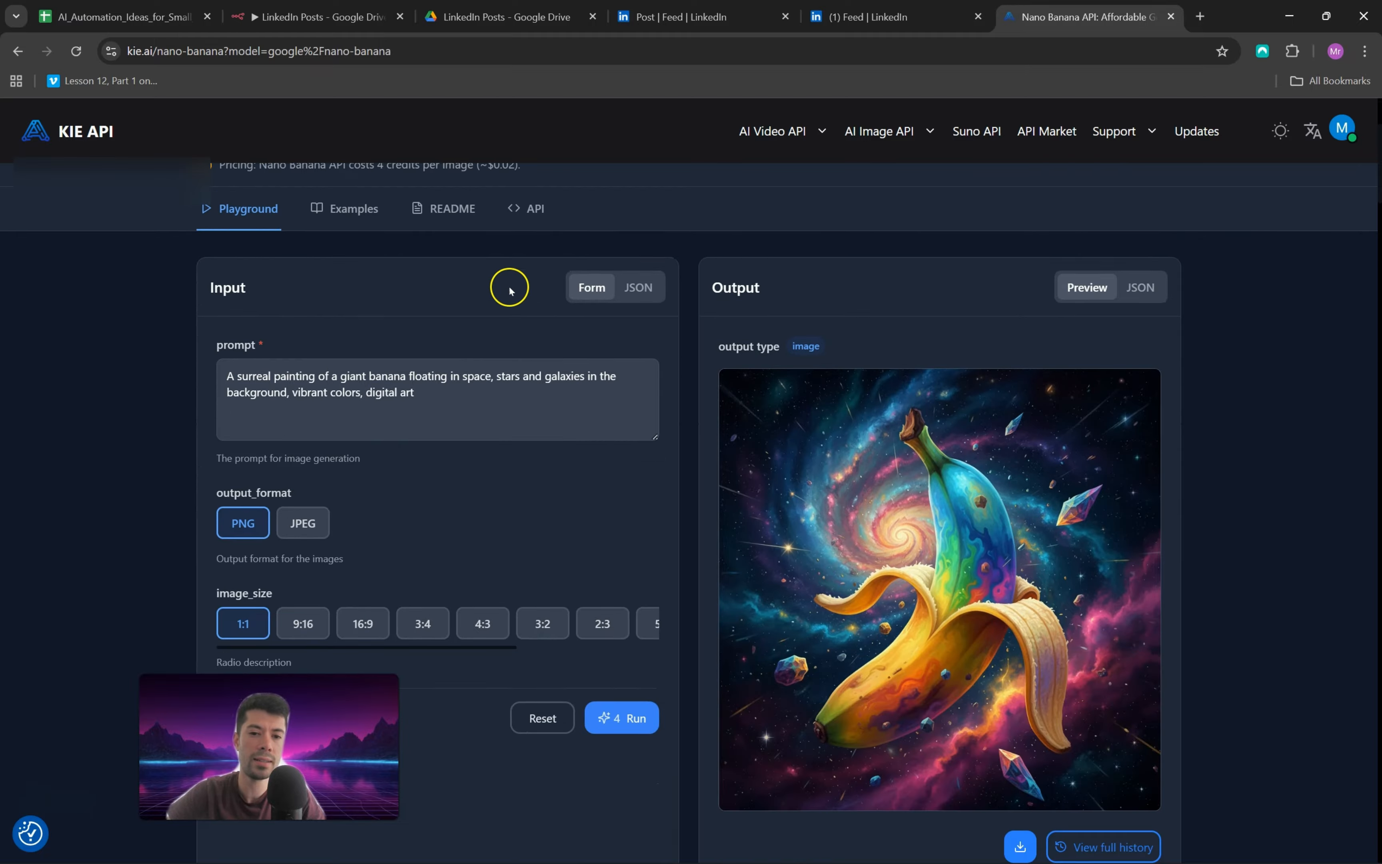
{"action": "scroll", "coordinate": [531, 284], "scroll_direction": "up", "scroll_amount": 3}
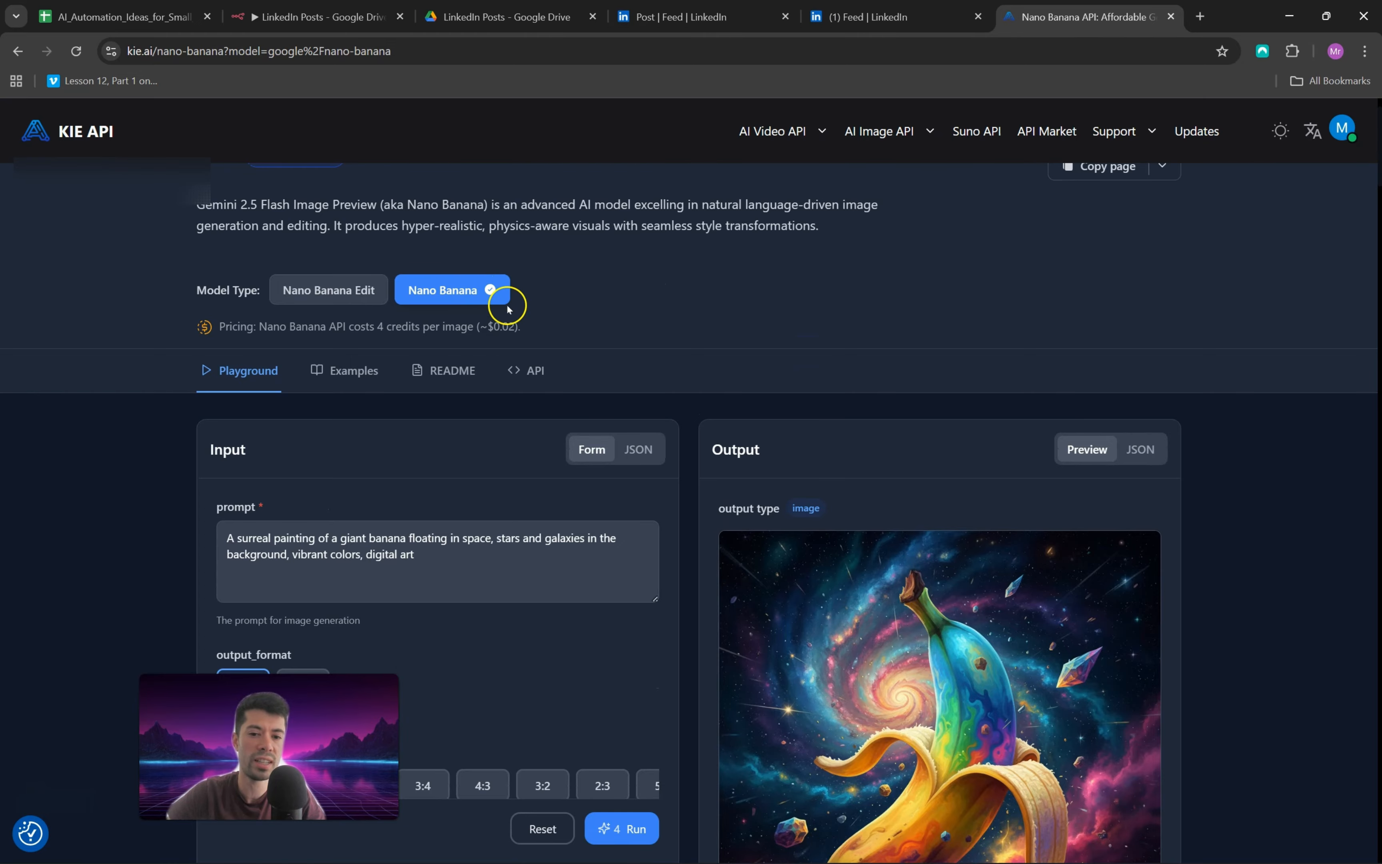
{"action": "scroll", "coordinate": [479, 297], "scroll_direction": "up", "scroll_amount": 2}
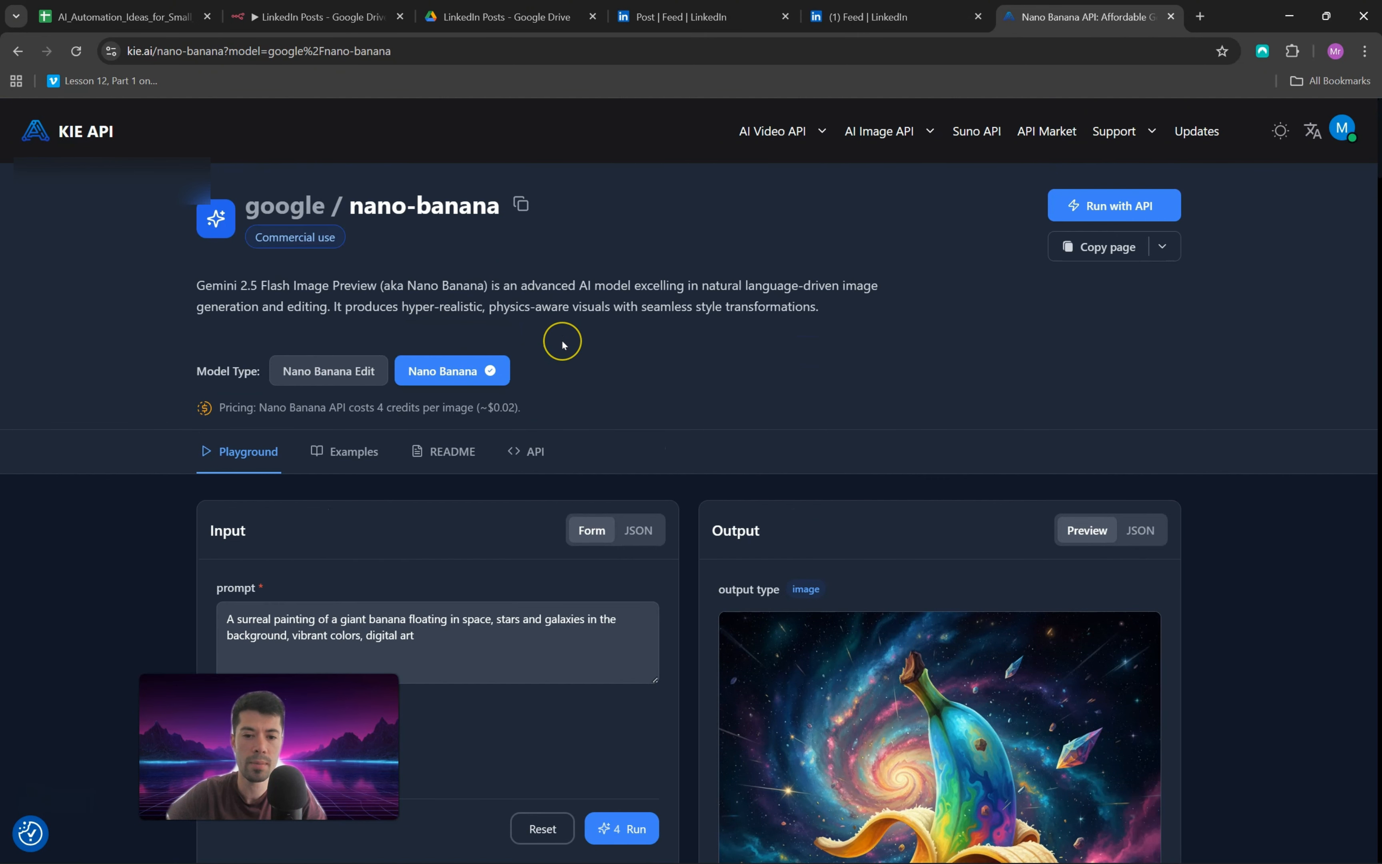
Step: Open Nano Banana's API documentation, copy the createTask endpoint path and compare it with the node's URL in n8n
{"action": "left_click", "coordinate": [534, 450]}
{"action": "scroll", "coordinate": [839, 308], "scroll_direction": "down", "scroll_amount": 4}
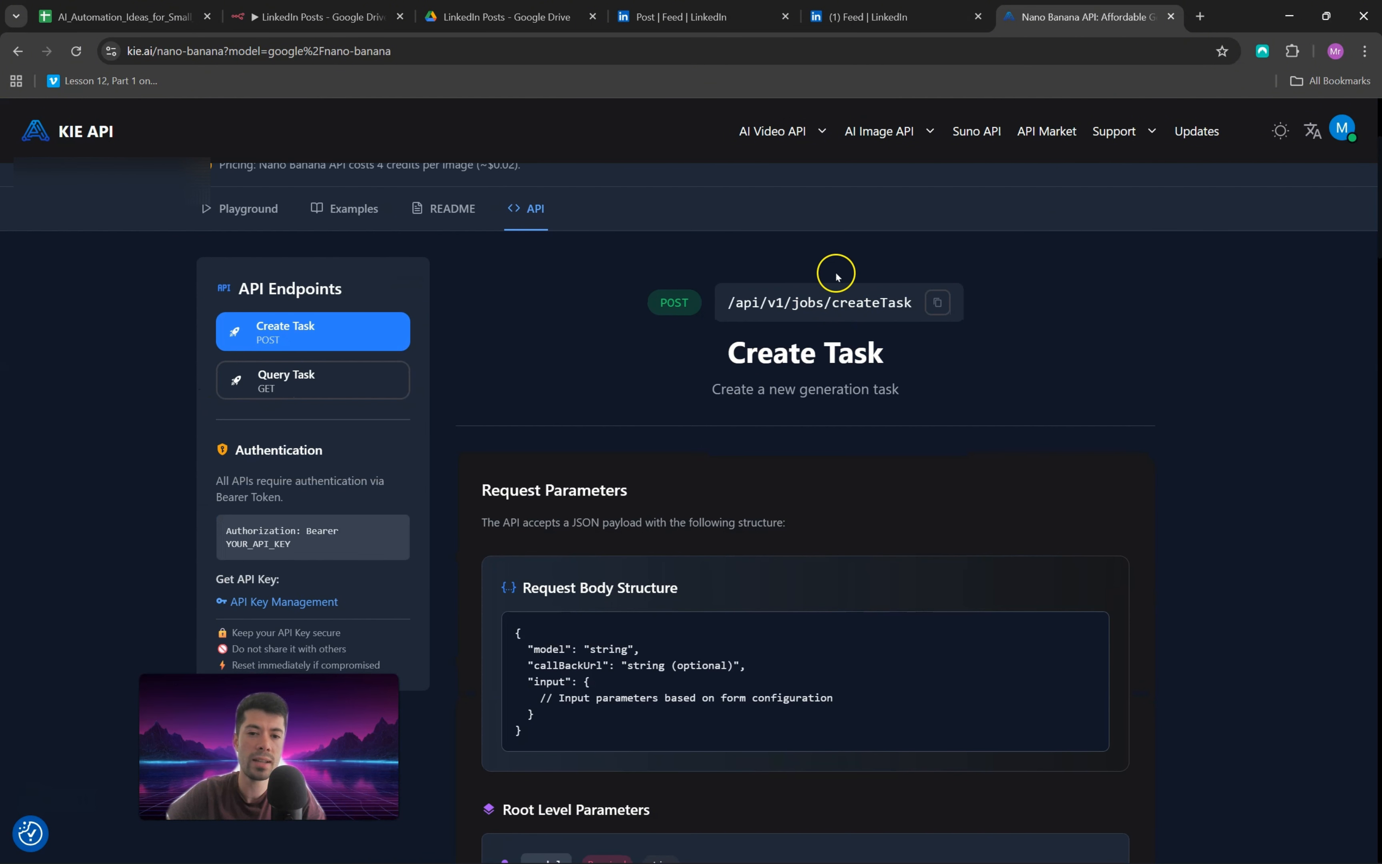
{"action": "scroll", "coordinate": [799, 303], "scroll_direction": "down", "scroll_amount": 3}
{"action": "scroll", "coordinate": [800, 317], "scroll_direction": "up", "scroll_amount": 4}
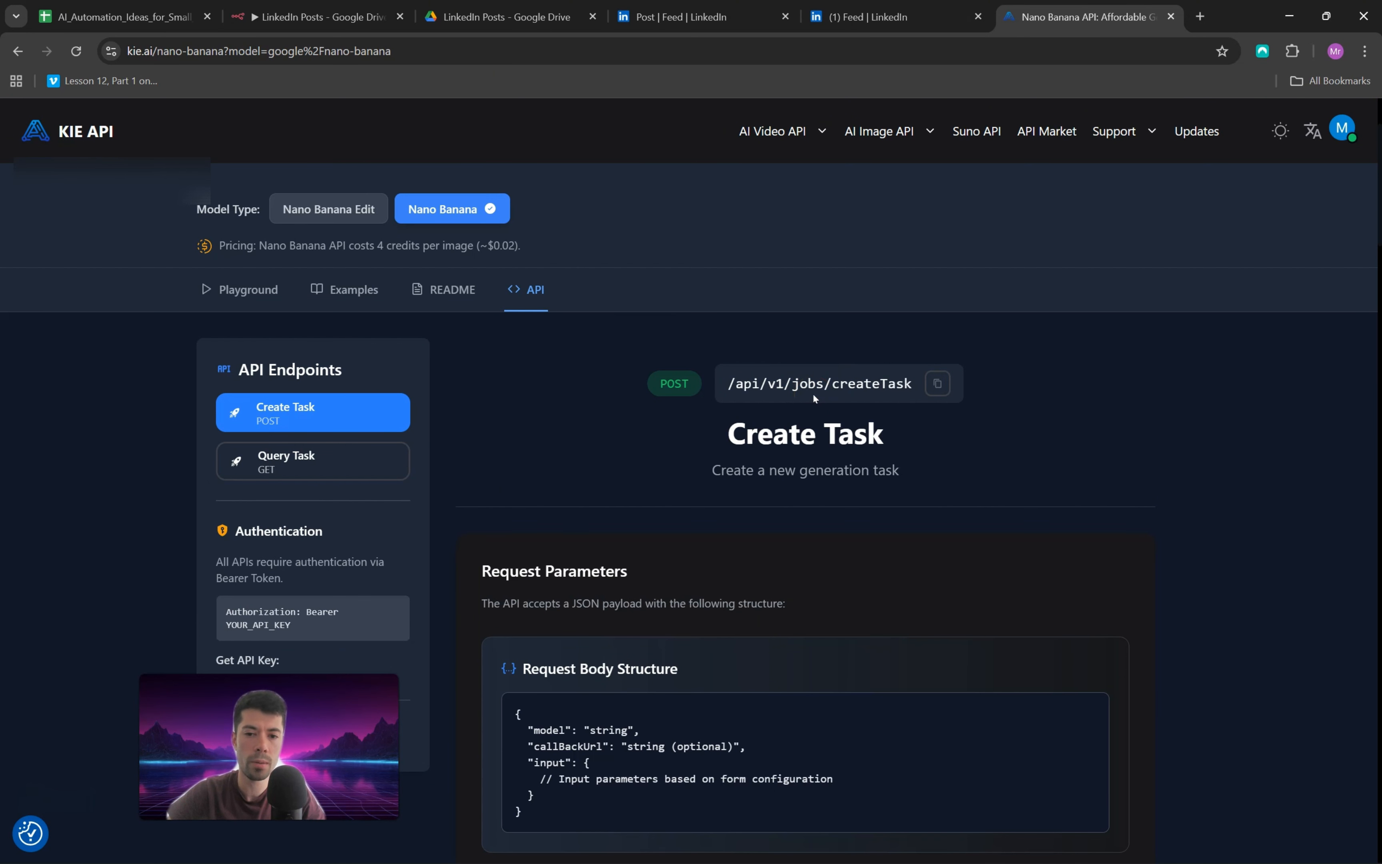
{"action": "left_click", "coordinate": [938, 384]}
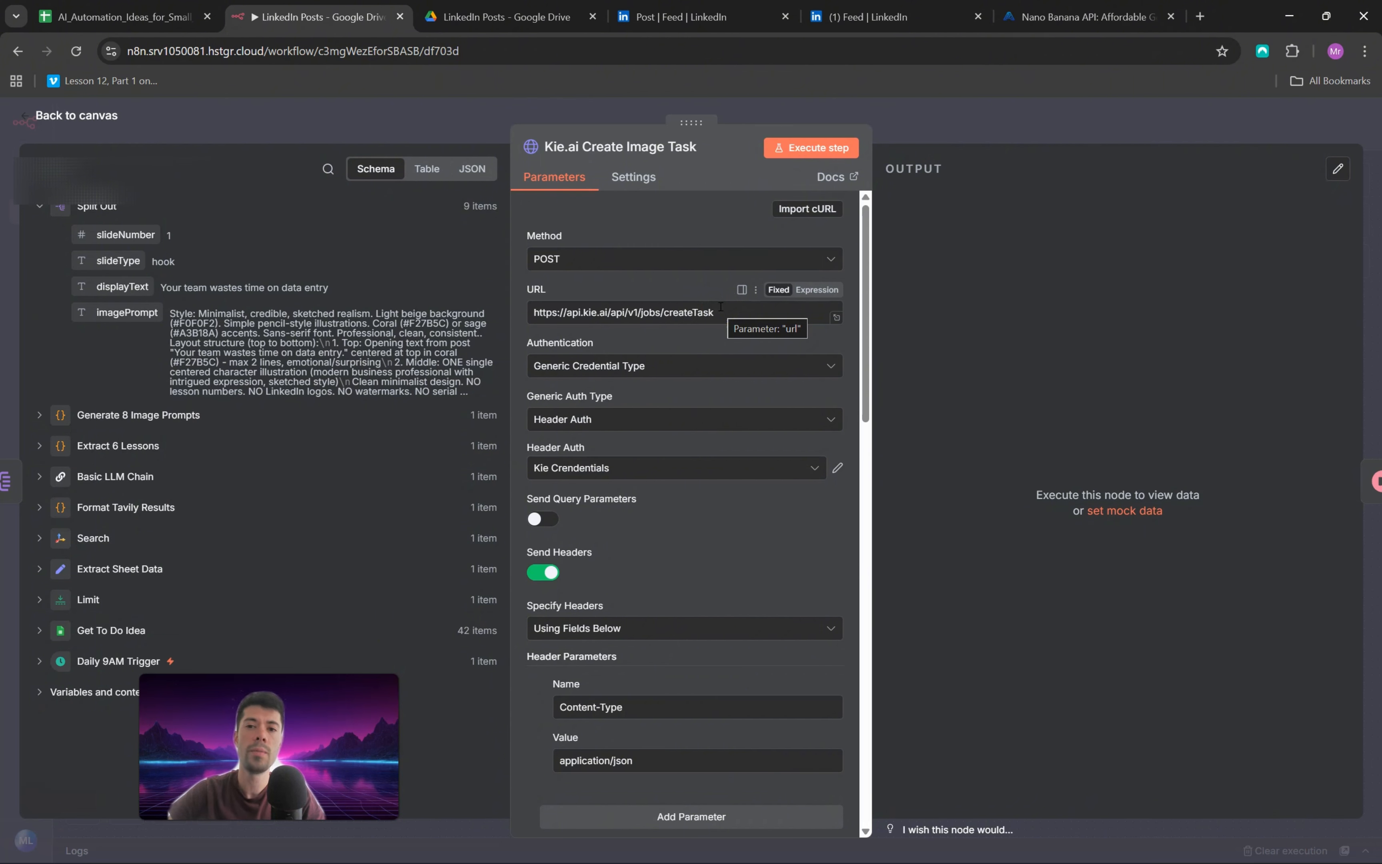
{"action": "left_click", "coordinate": [1082, 16]}
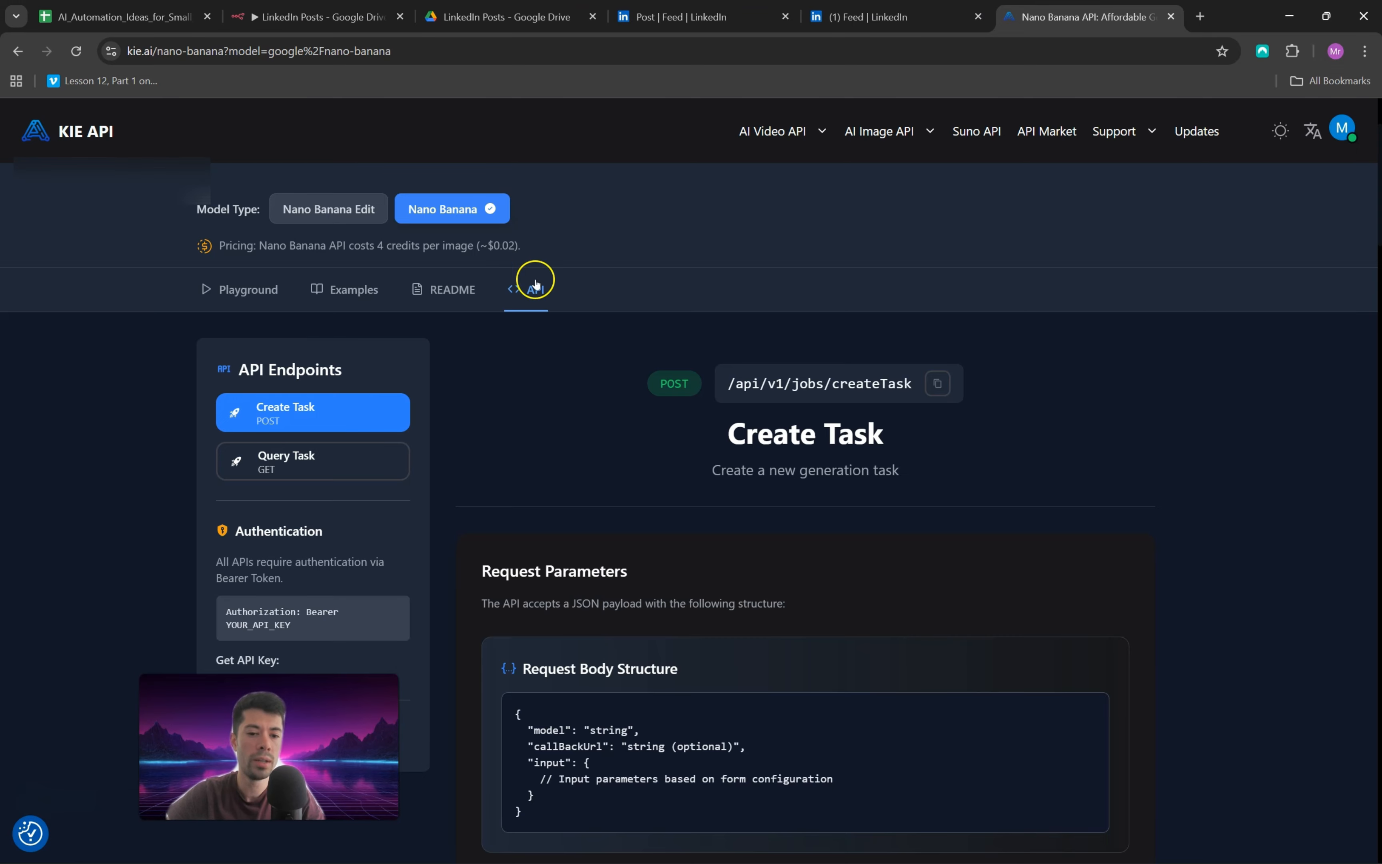
{"action": "scroll", "coordinate": [588, 520], "scroll_direction": "down", "scroll_amount": 4}
{"action": "left_click", "coordinate": [382, 7]}
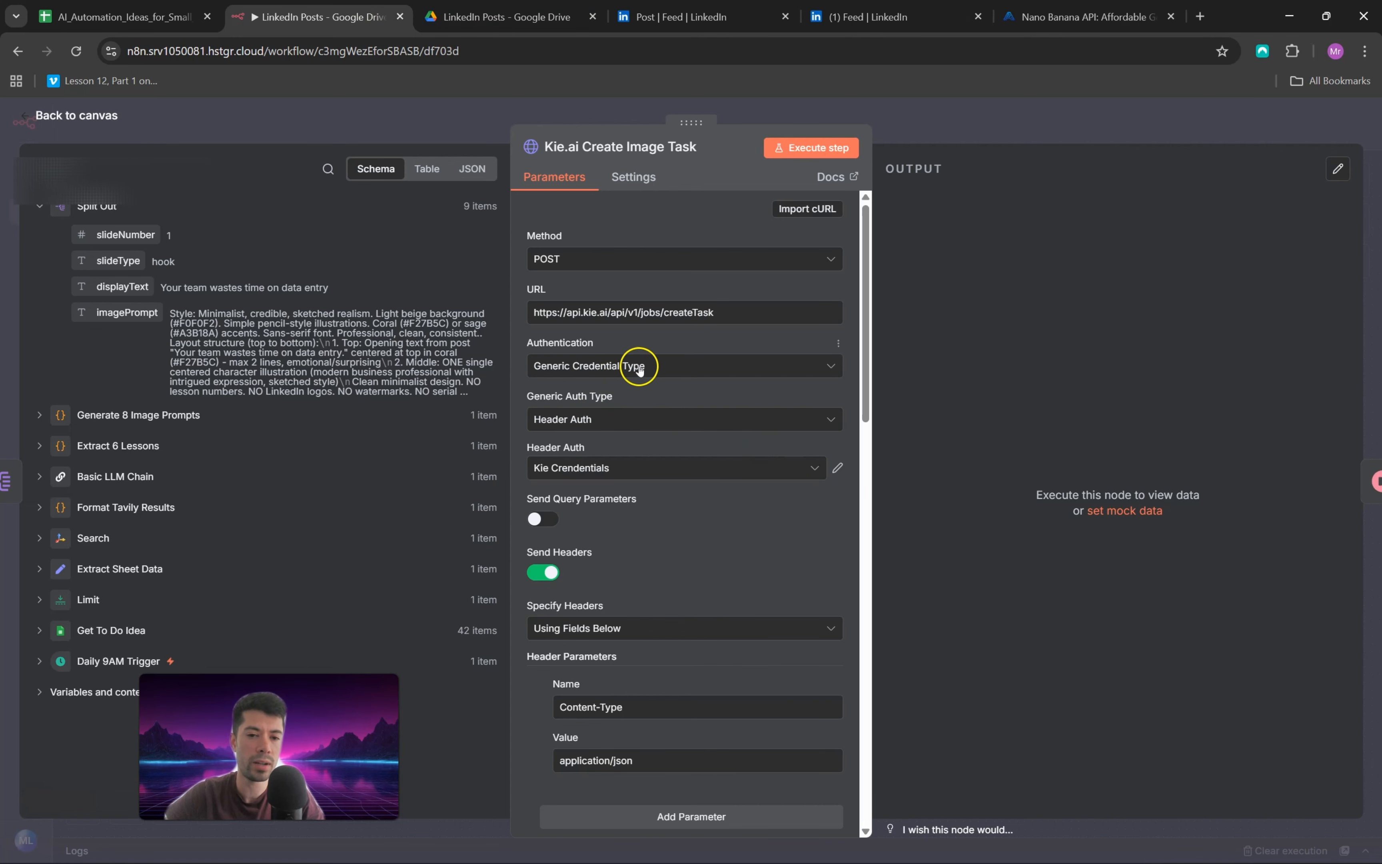
Step: Review the Kie.ai Create Image Task node's headers and its body parameters for model, prompt, output format and image size, and return to the canvas
{"action": "scroll", "coordinate": [651, 394], "scroll_direction": "down", "scroll_amount": 4}
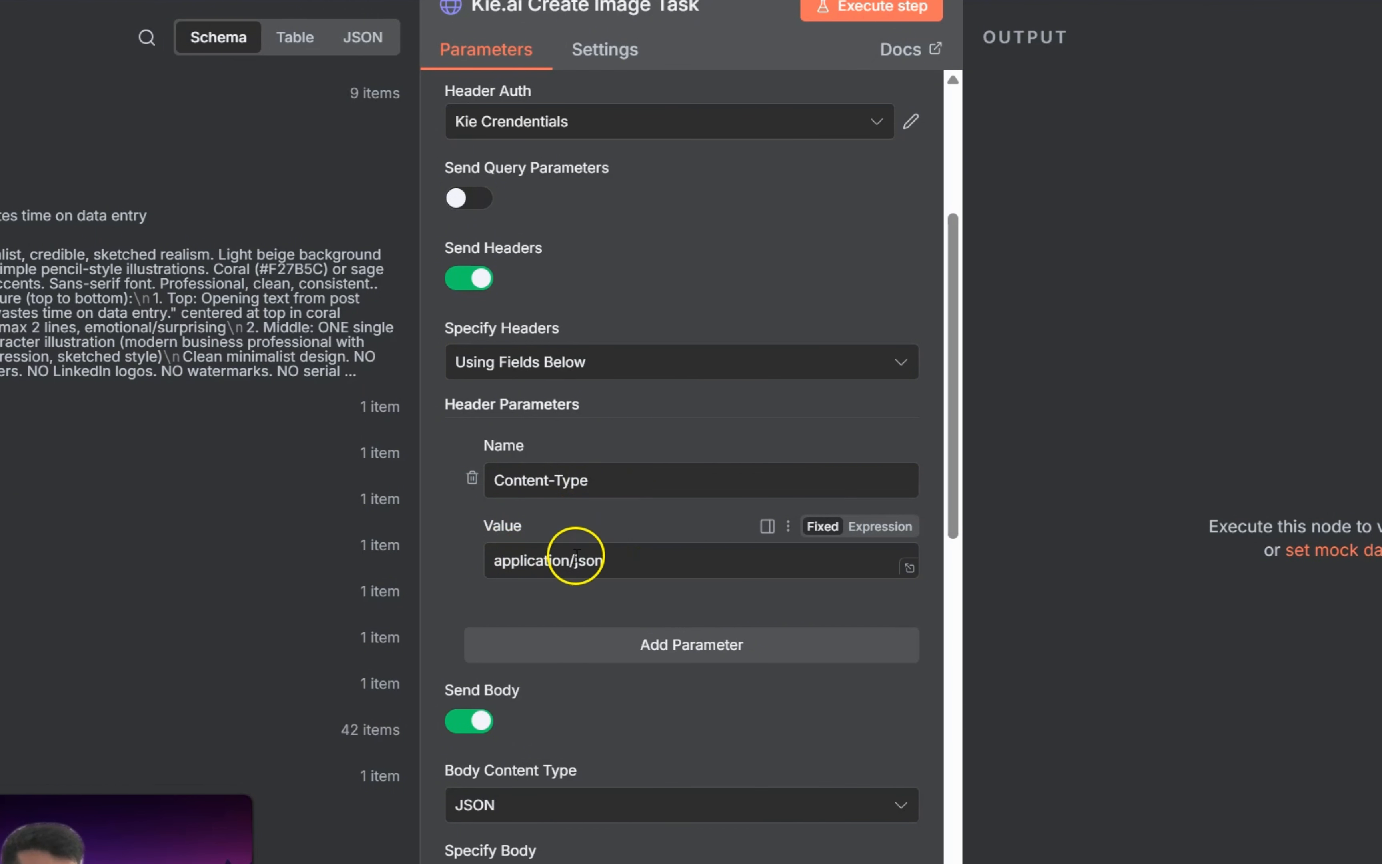
{"action": "scroll", "coordinate": [727, 457], "scroll_direction": "down", "scroll_amount": 5}
{"action": "scroll", "coordinate": [727, 457], "scroll_direction": "down", "scroll_amount": 1}
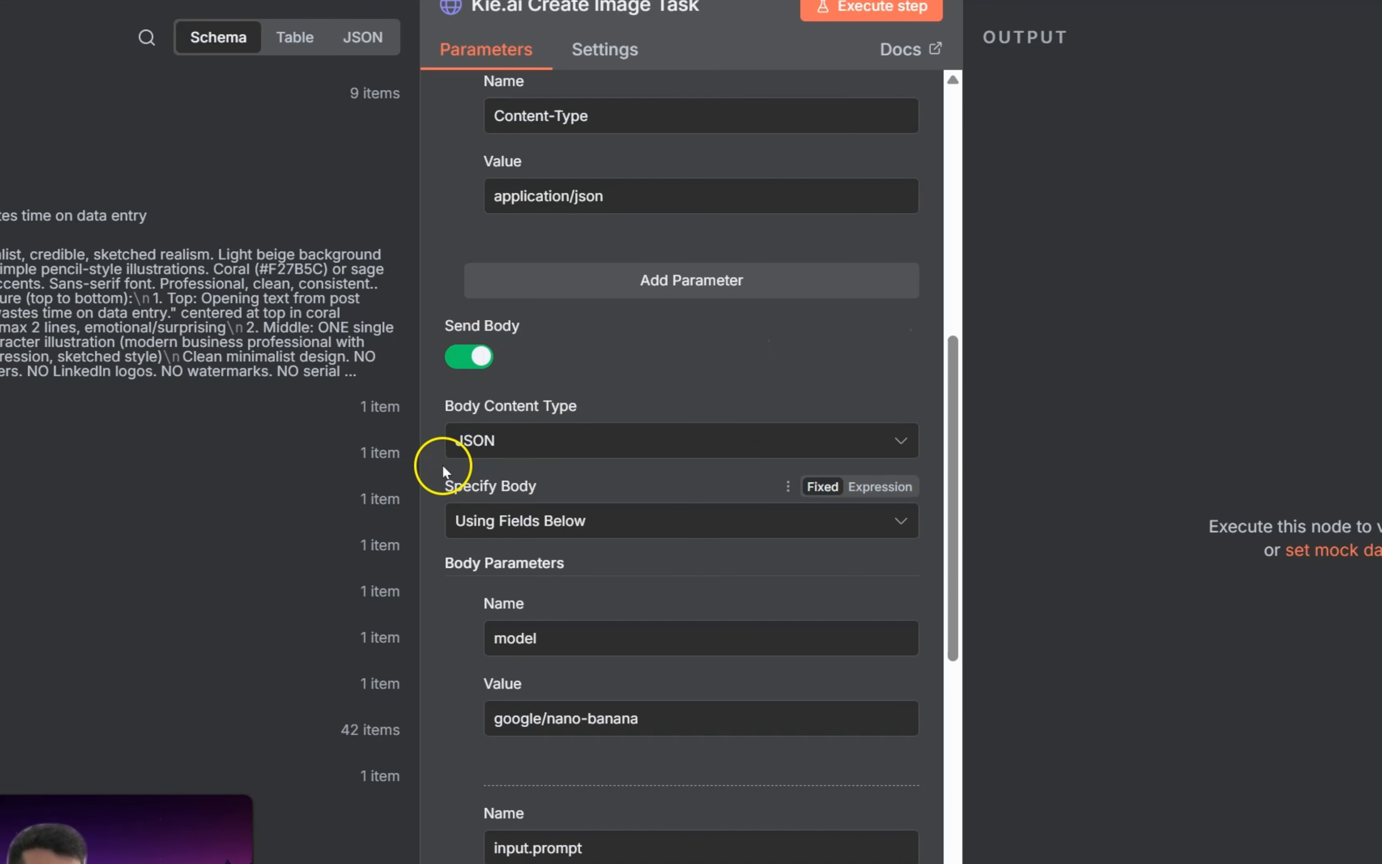
{"action": "scroll", "coordinate": [629, 458], "scroll_direction": "down", "scroll_amount": 2}
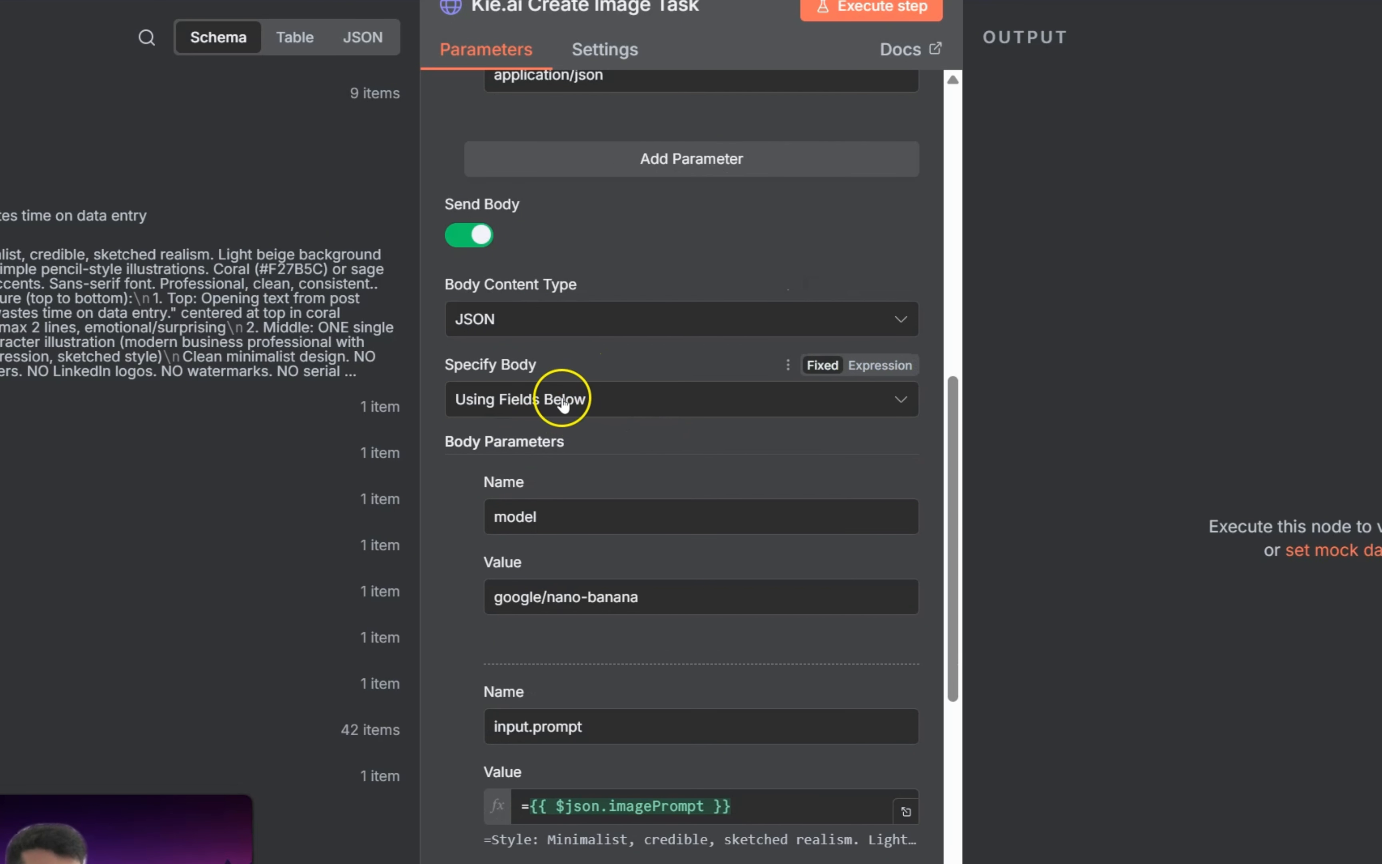
{"action": "scroll", "coordinate": [724, 457], "scroll_direction": "down", "scroll_amount": 2}
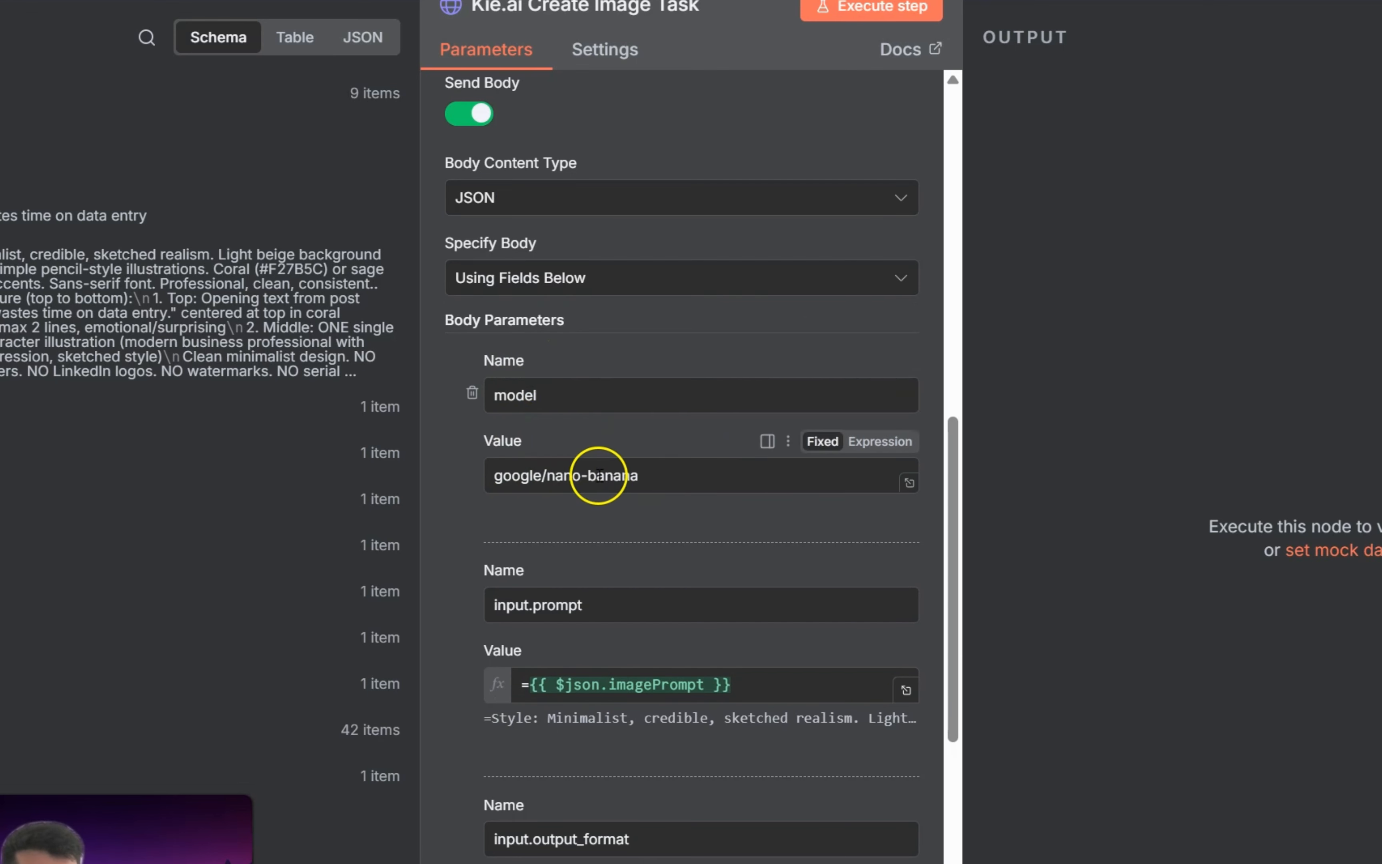
{"action": "scroll", "coordinate": [628, 497], "scroll_direction": "down", "scroll_amount": 4}
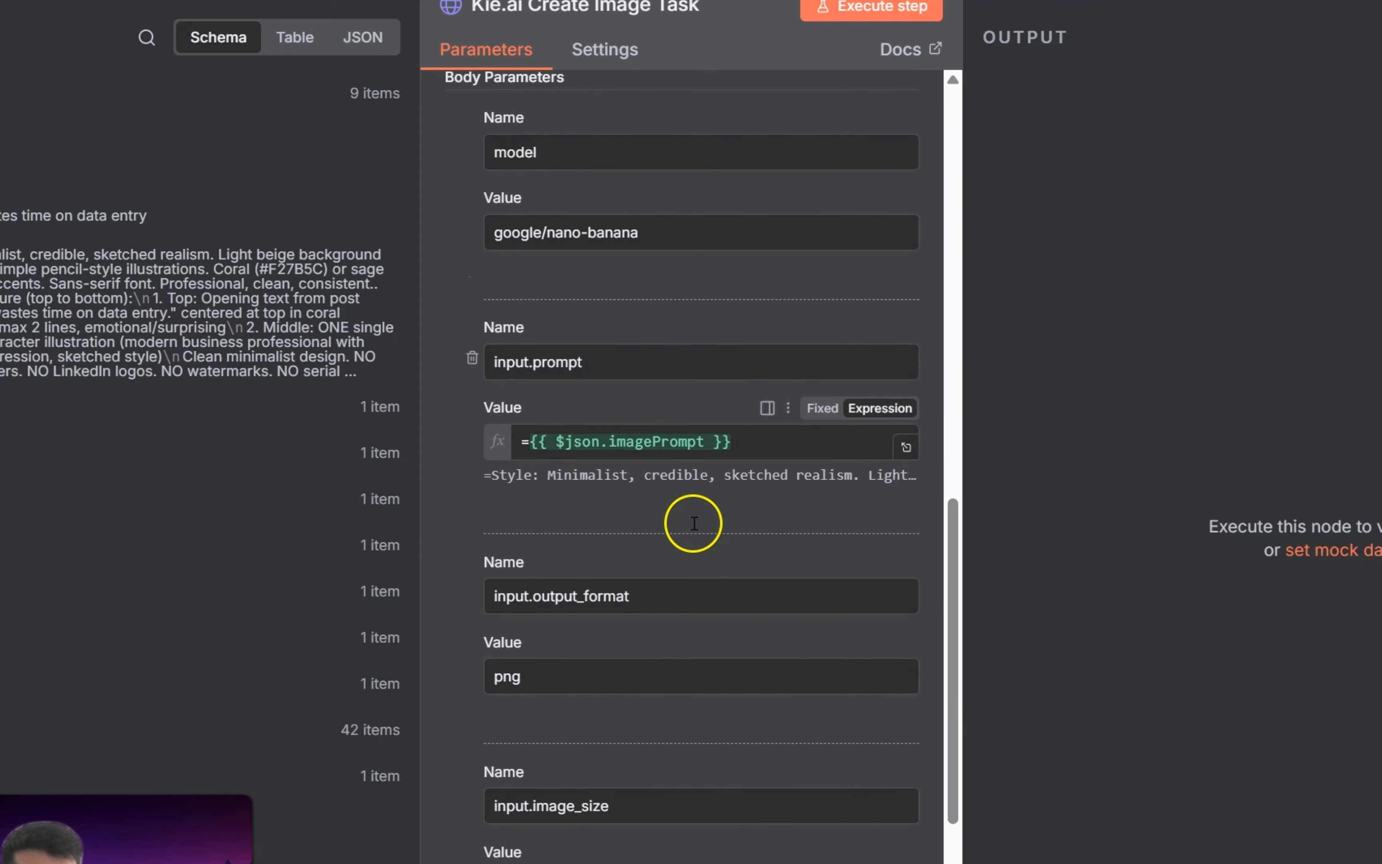
{"action": "scroll", "coordinate": [694, 523], "scroll_direction": "down", "scroll_amount": 4}
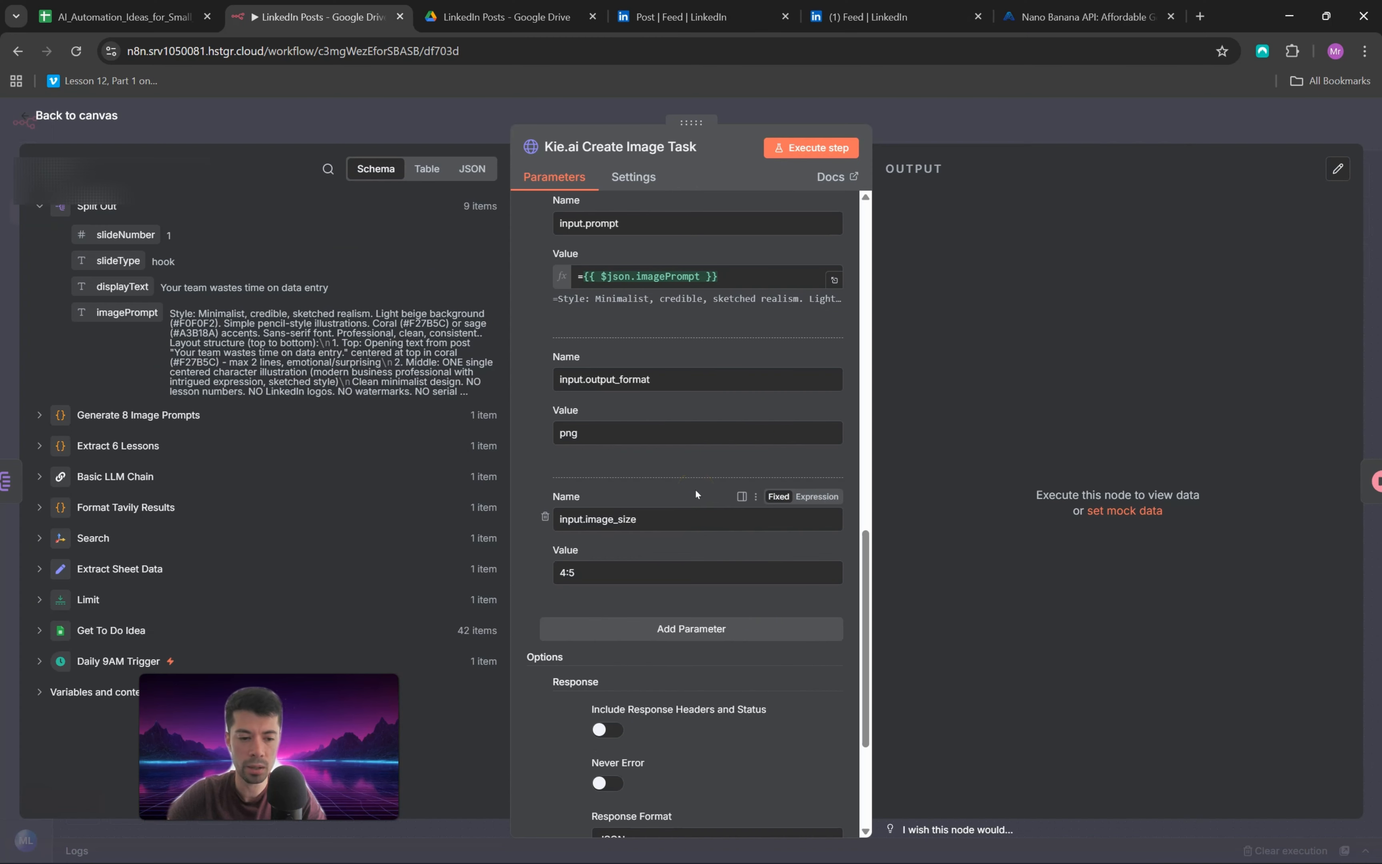
{"action": "left_click", "coordinate": [703, 488]}
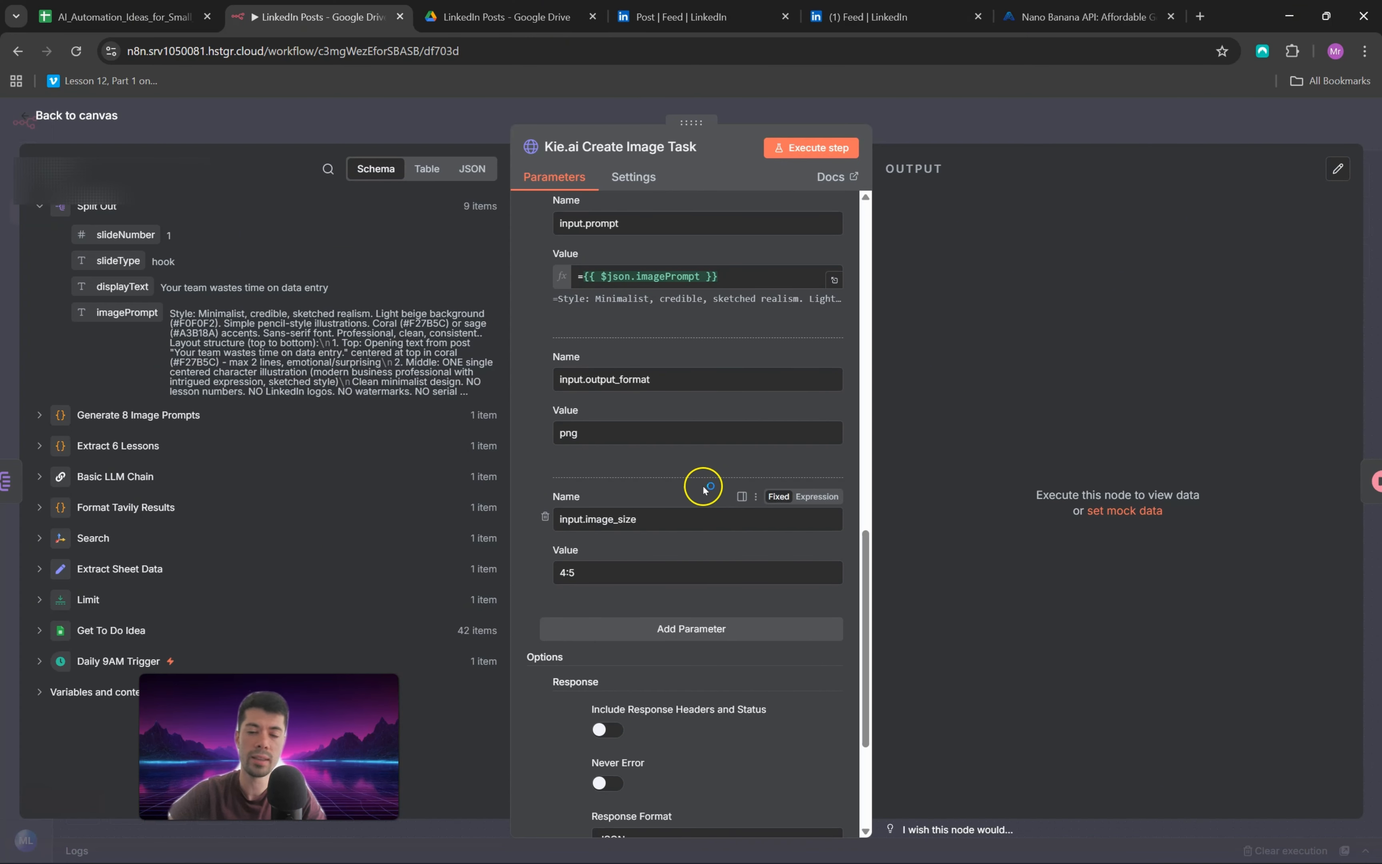
{"action": "scroll", "coordinate": [700, 491], "scroll_direction": "down", "scroll_amount": 4}
{"action": "scroll", "coordinate": [699, 491], "scroll_direction": "up", "scroll_amount": 15}
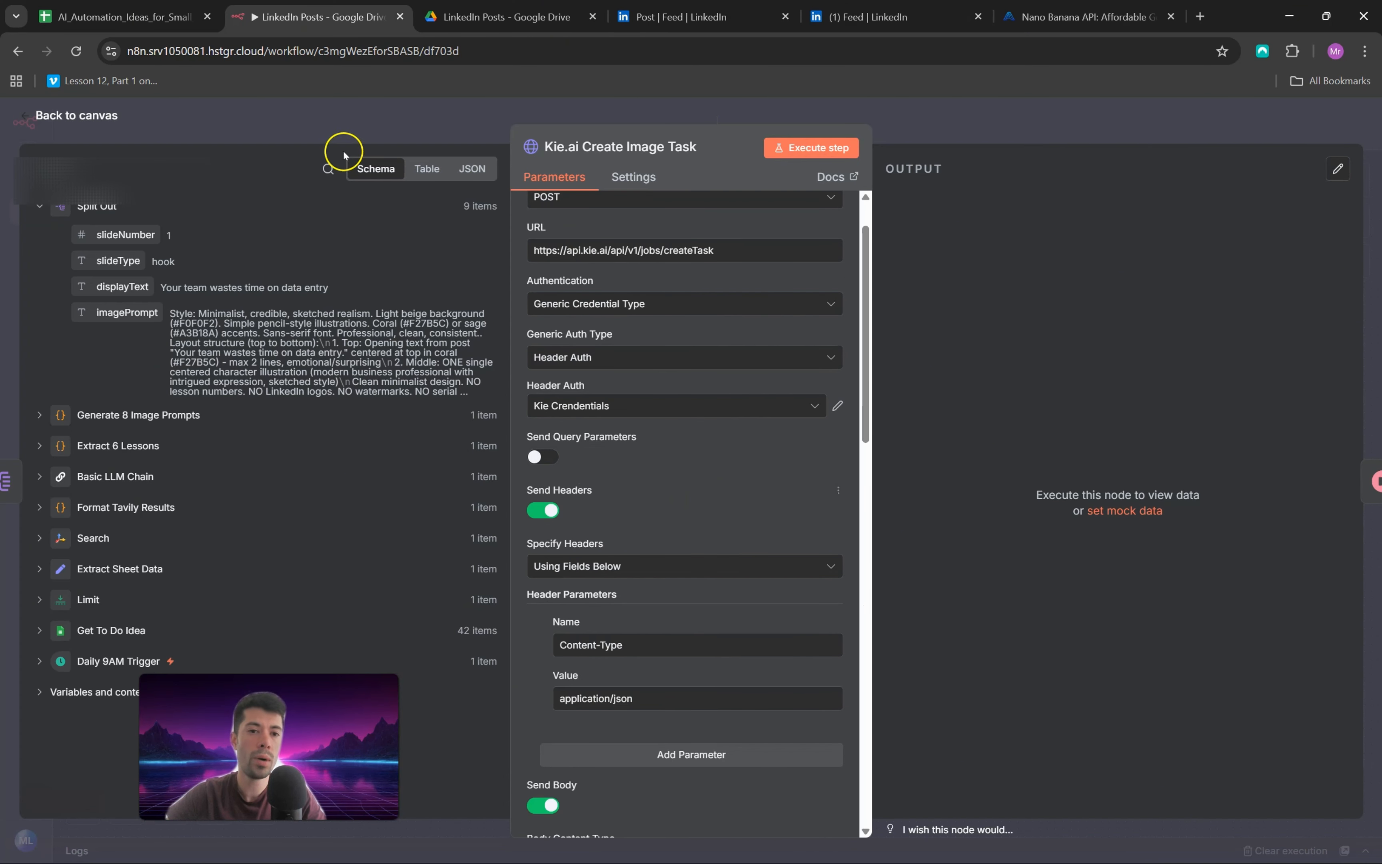
{"action": "left_click", "coordinate": [25, 121]}
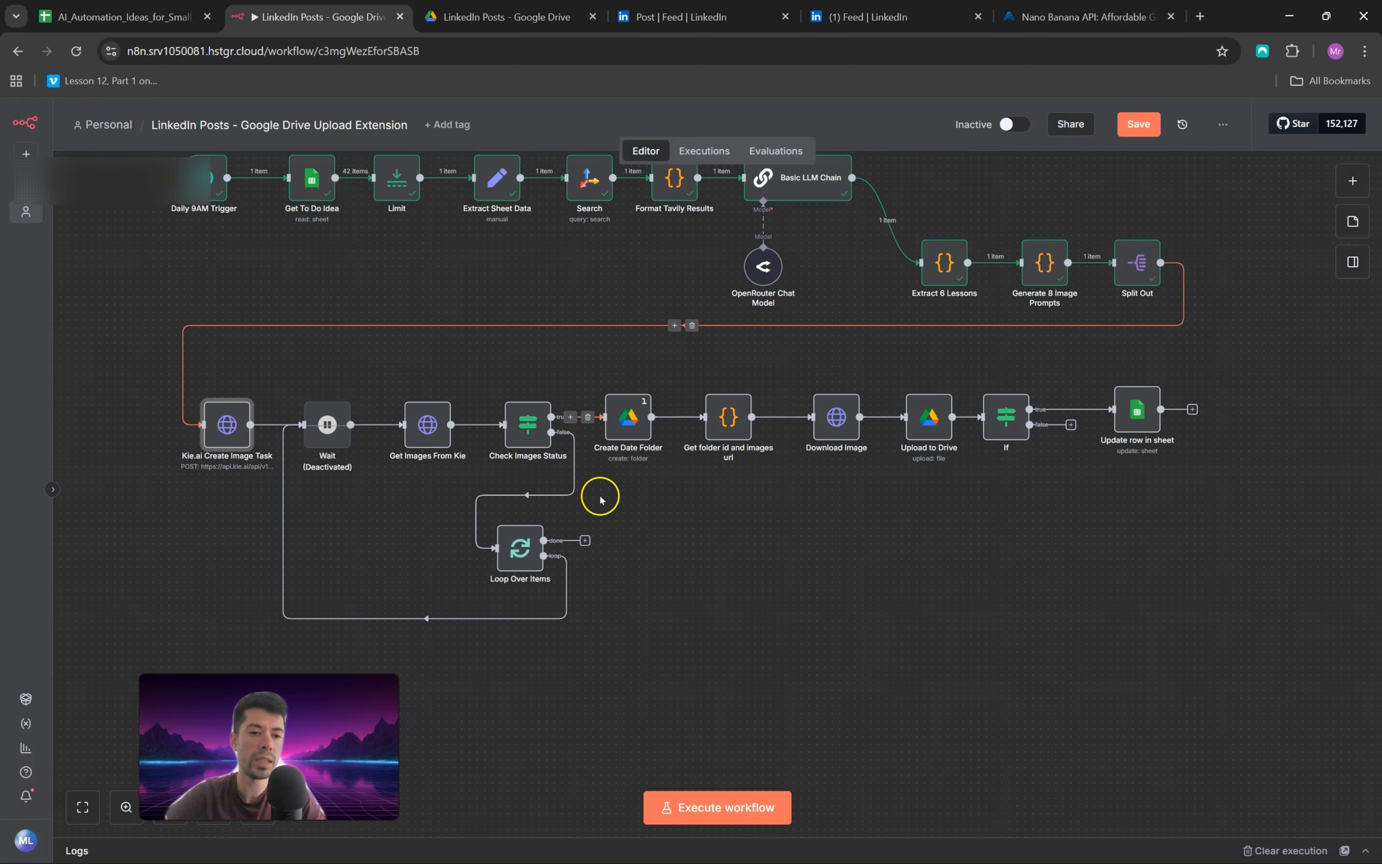
Step: Activate the deactivated Wait node between Kie.ai Create Image Task and Get Images From Kie
{"action": "left_click", "coordinate": [324, 421]}
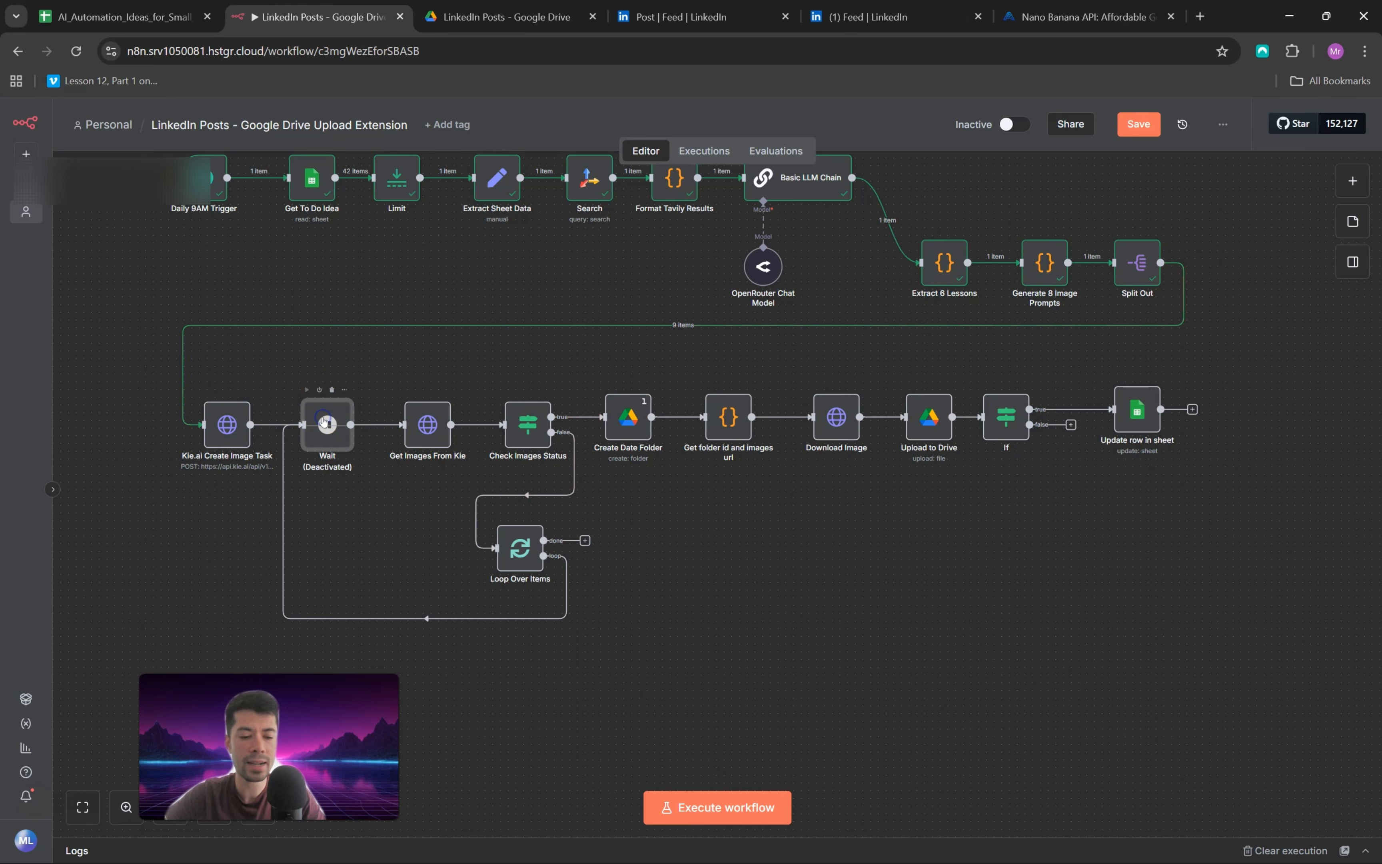
{"action": "key", "text": "d"}
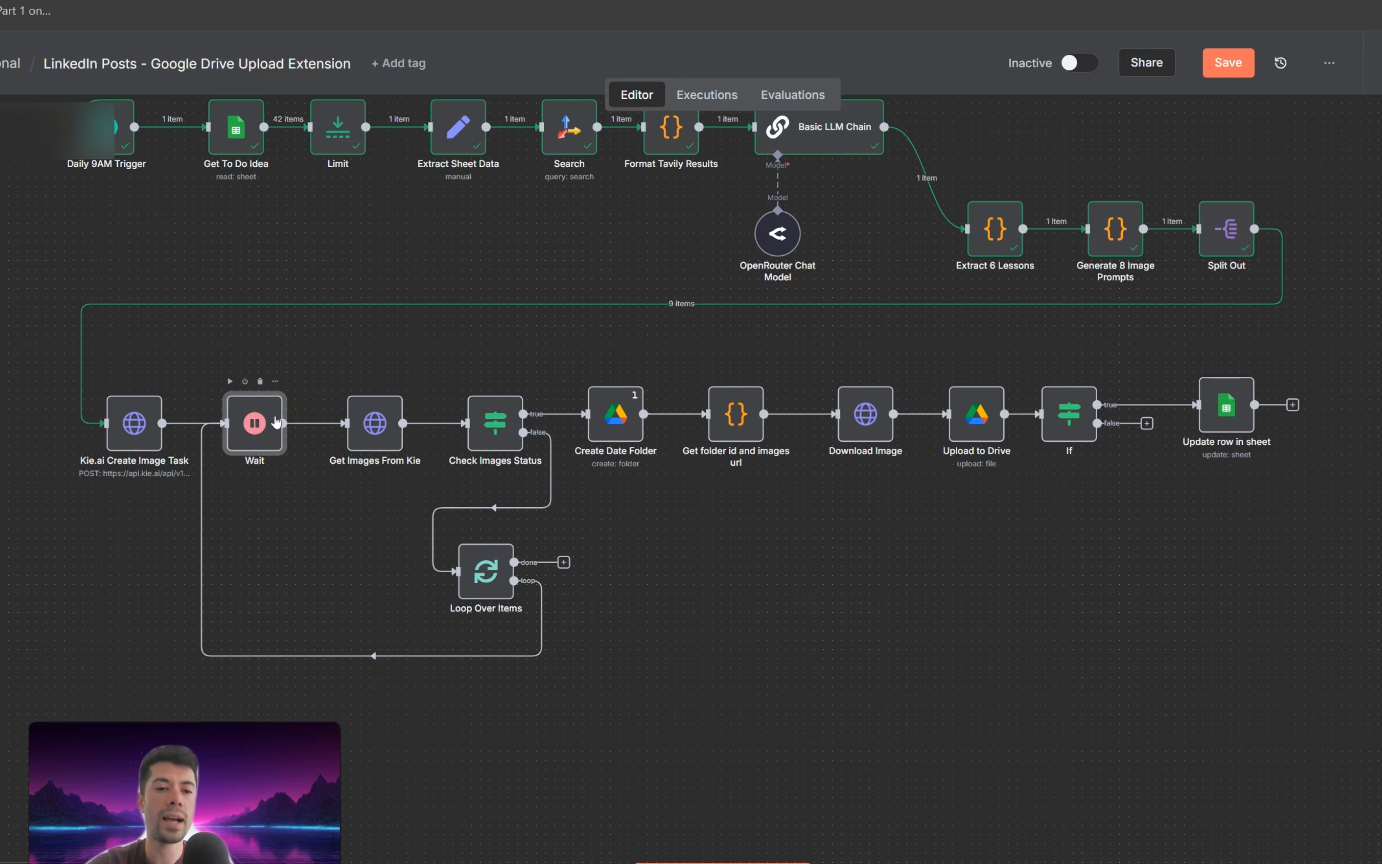
Step: Inspect the request settings of the Get Images From Kie node and the condition of the Check Images Status node, and return to the canvas
{"action": "left_click", "coordinate": [373, 408]}
{"action": "double_click", "coordinate": [377, 412]}
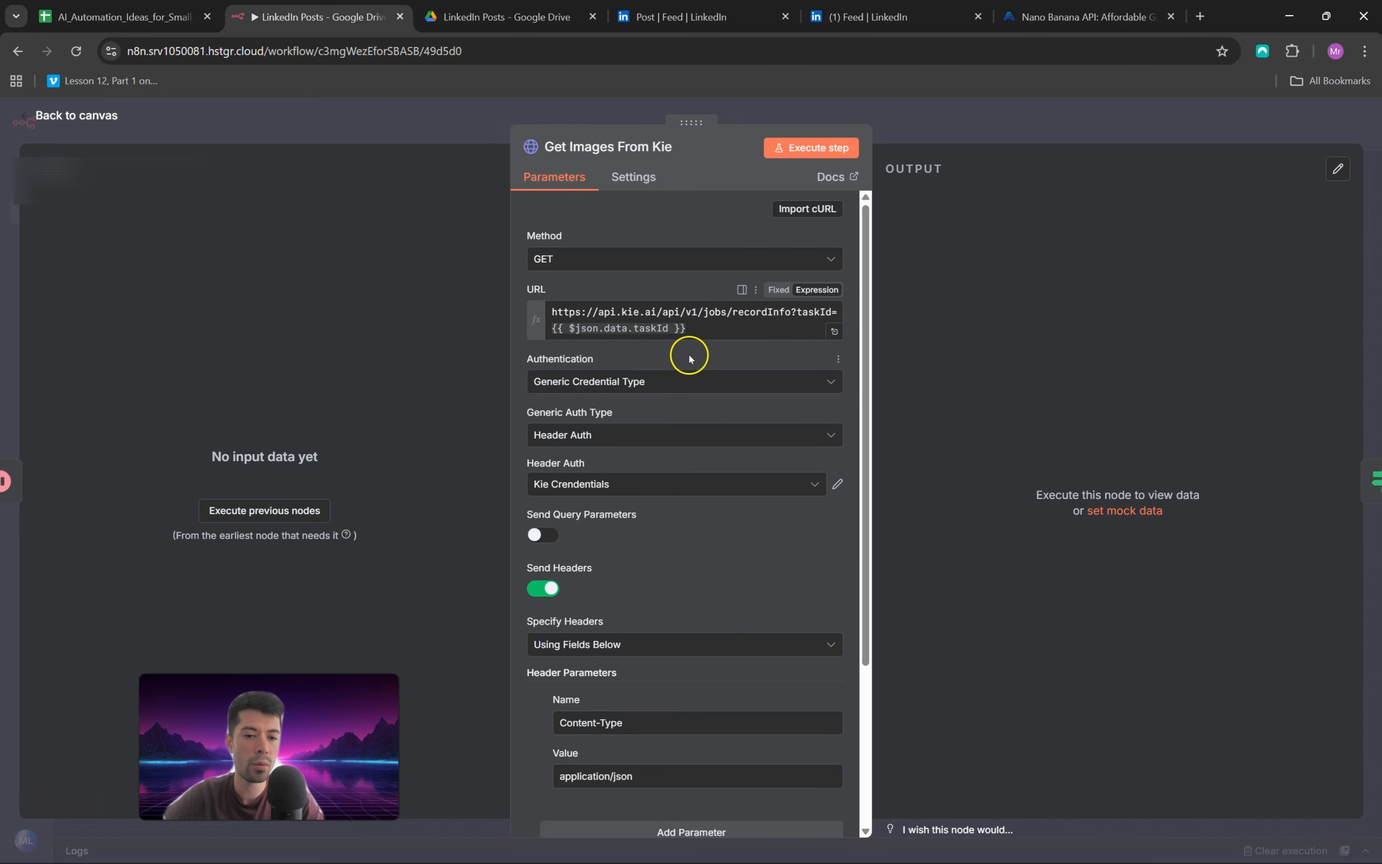
{"action": "scroll", "coordinate": [685, 487], "scroll_direction": "down", "scroll_amount": 4}
{"action": "scroll", "coordinate": [685, 487], "scroll_direction": "up", "scroll_amount": 4}
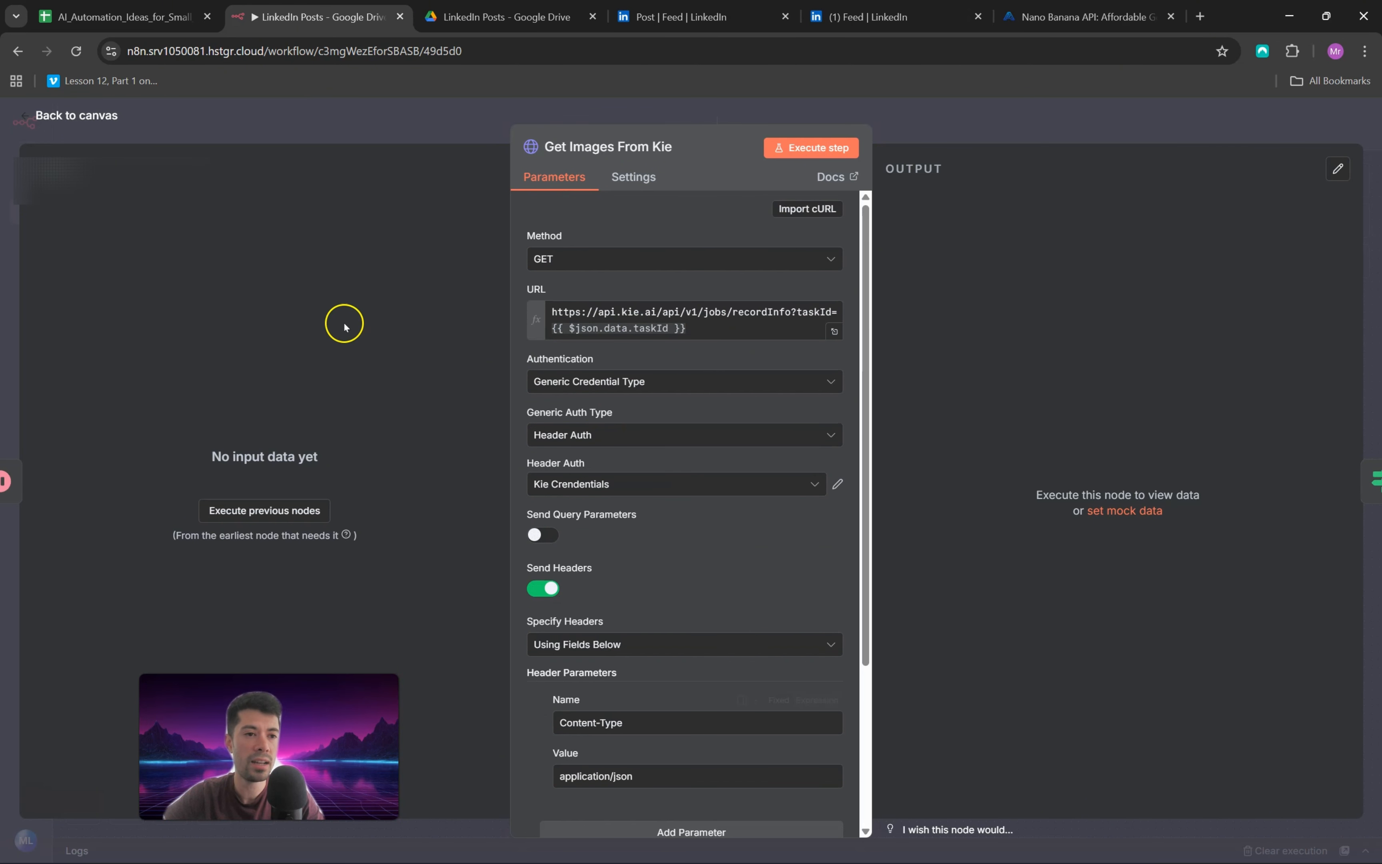
{"action": "left_click", "coordinate": [28, 117]}
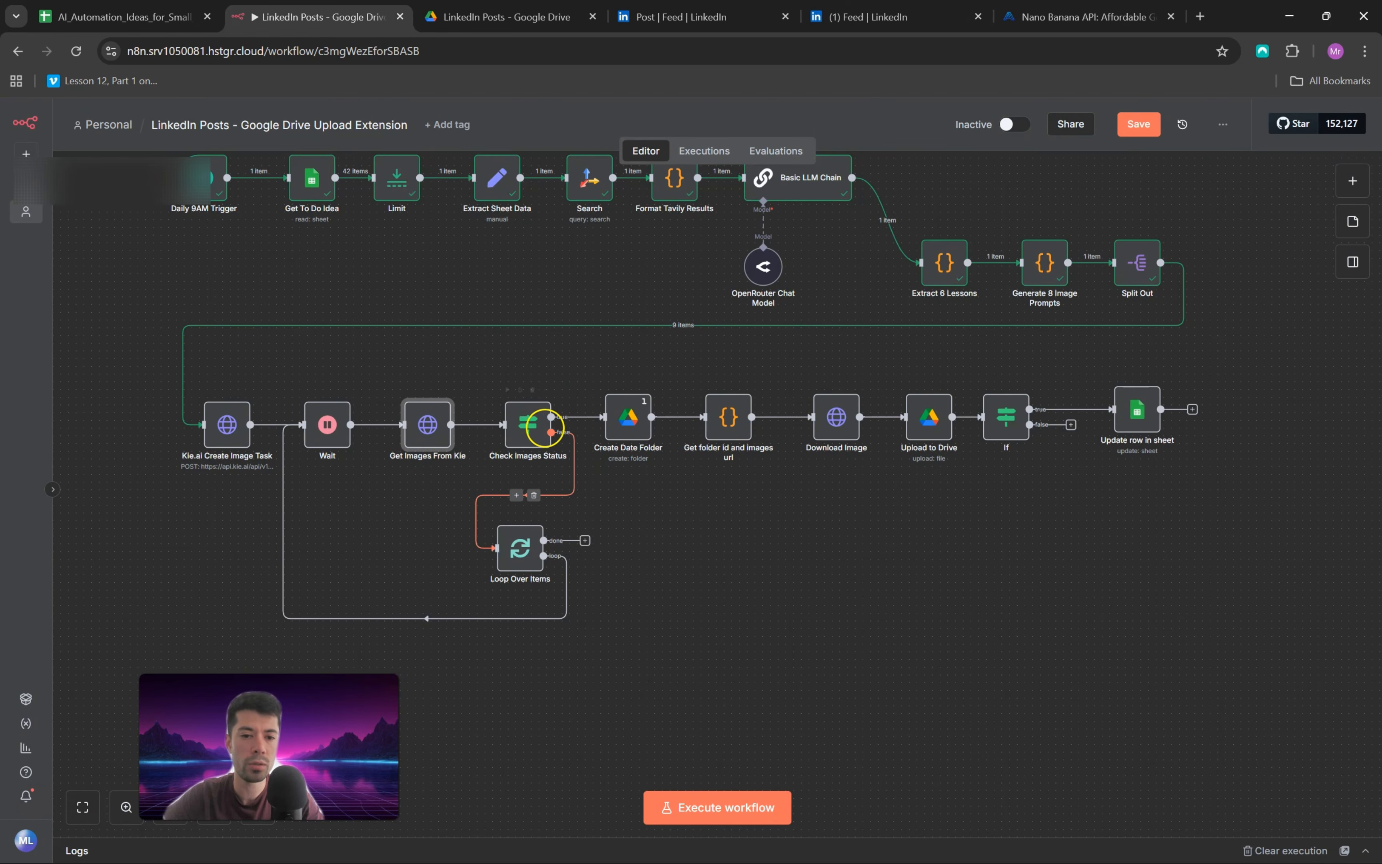
{"action": "double_click", "coordinate": [544, 429]}
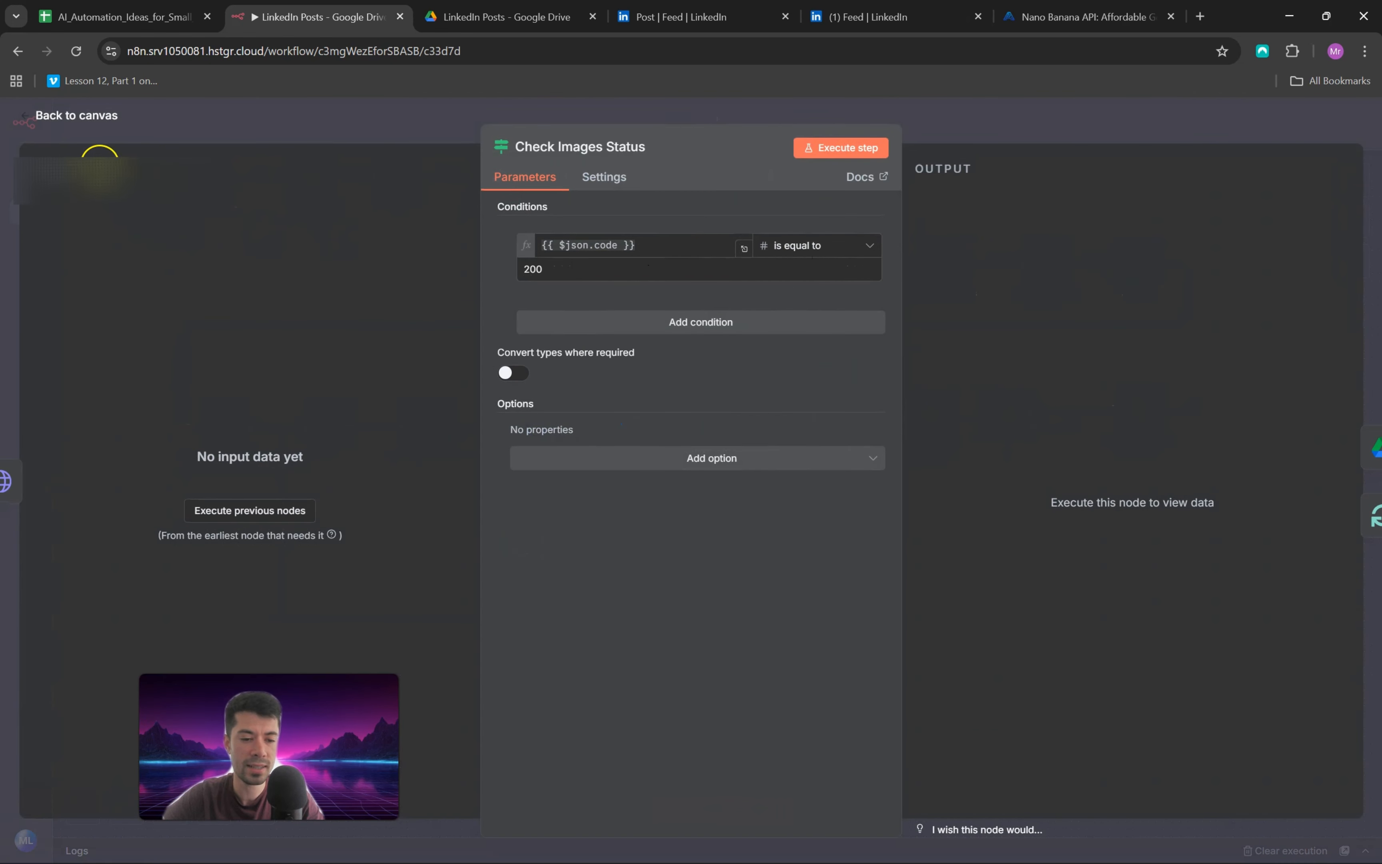
{"action": "left_click", "coordinate": [40, 116]}
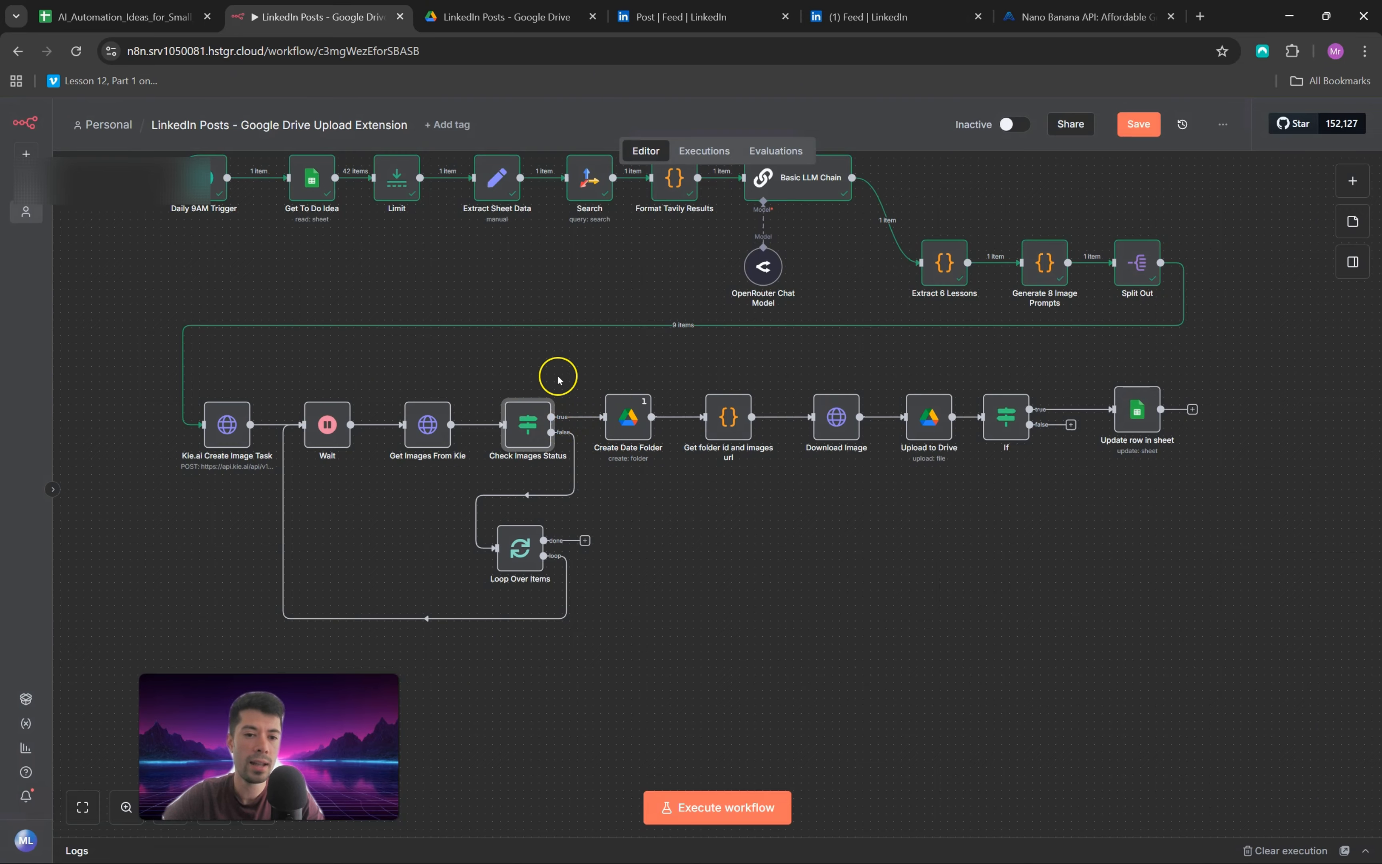
Step: Execute the workflow up to the Check Images Status node, examine that node's output, and return to the canvas
{"action": "mouse_move", "coordinate": [508, 392]}
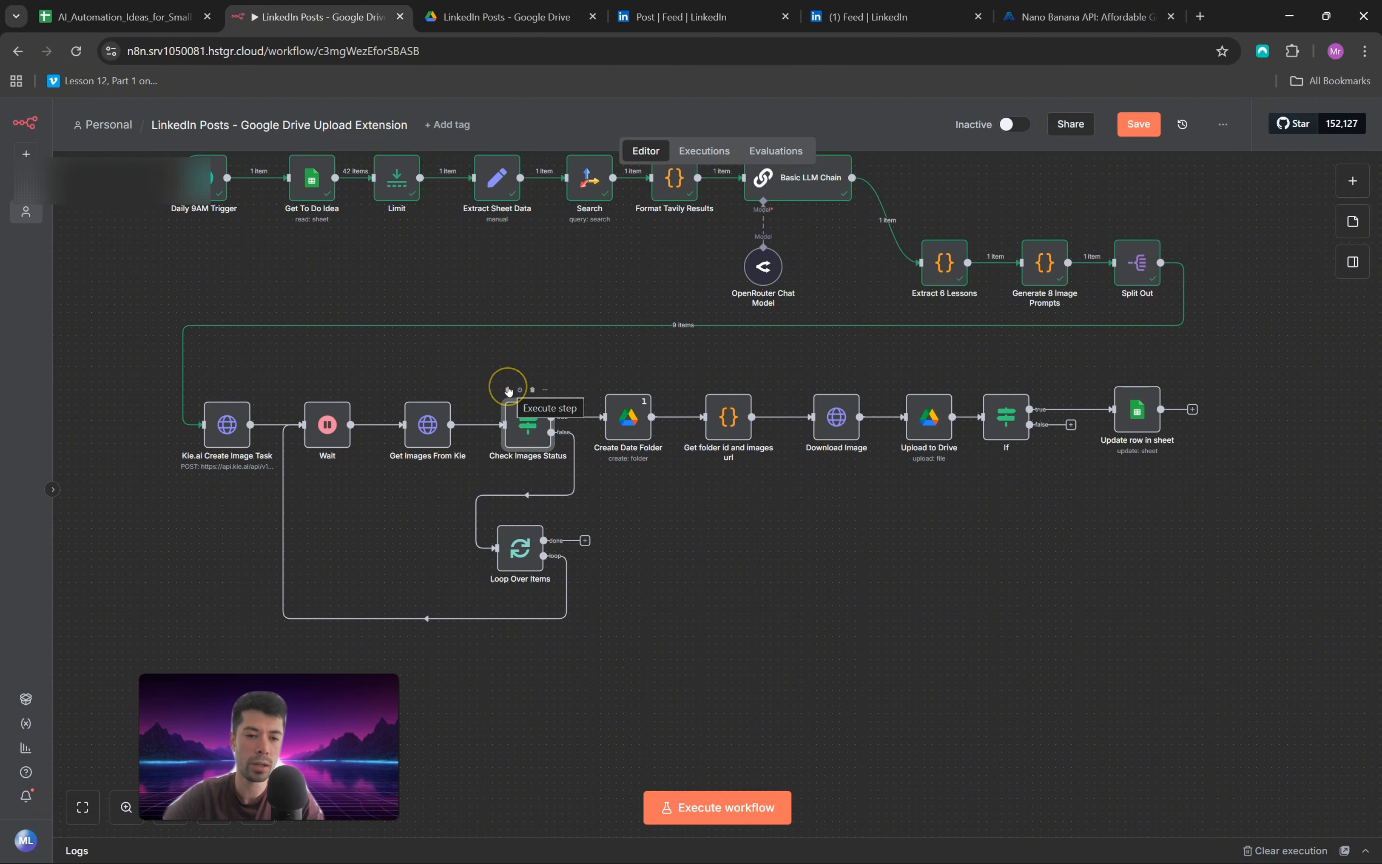
{"action": "left_click", "coordinate": [509, 392]}
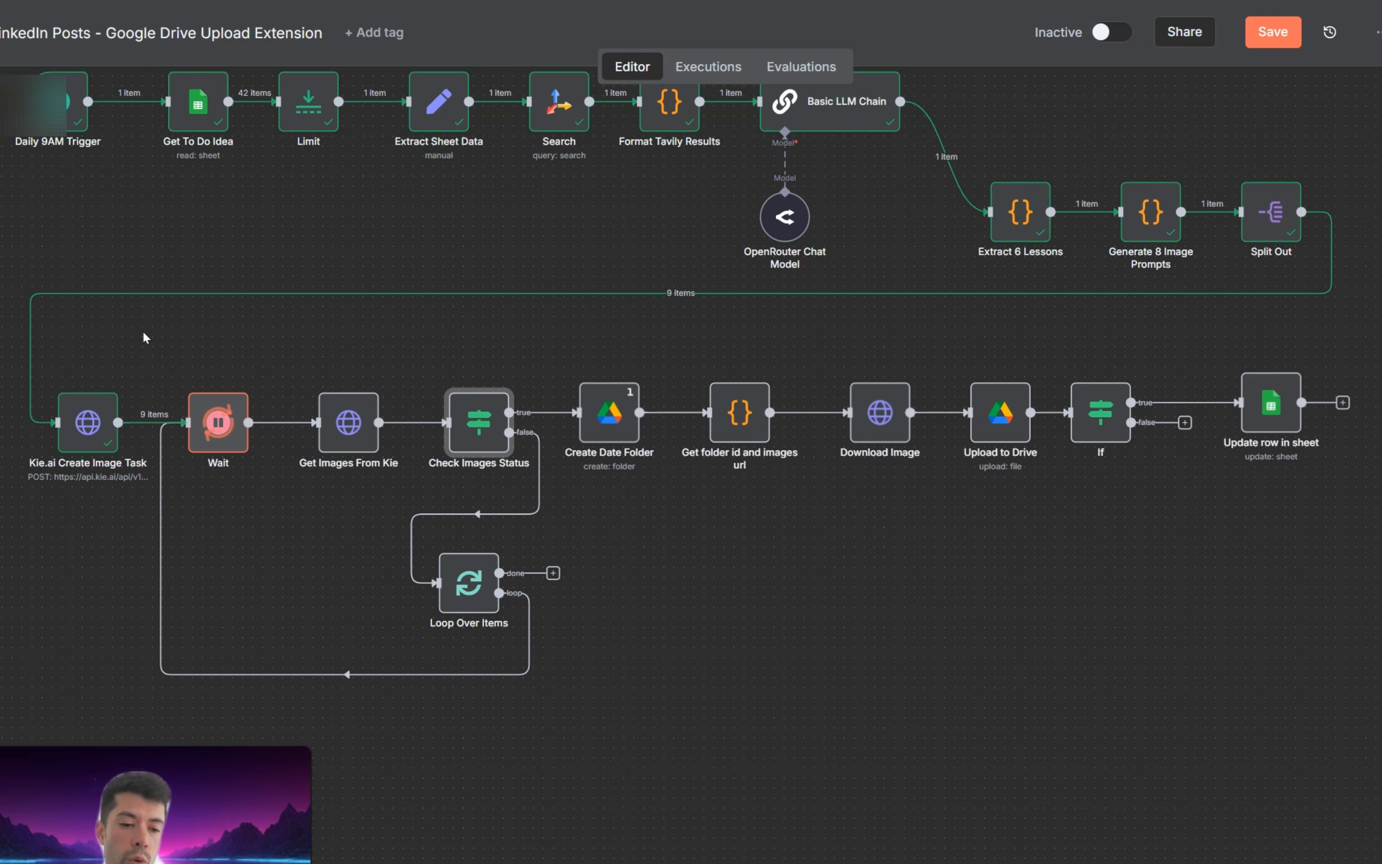
{"action": "left_click", "coordinate": [185, 336]}
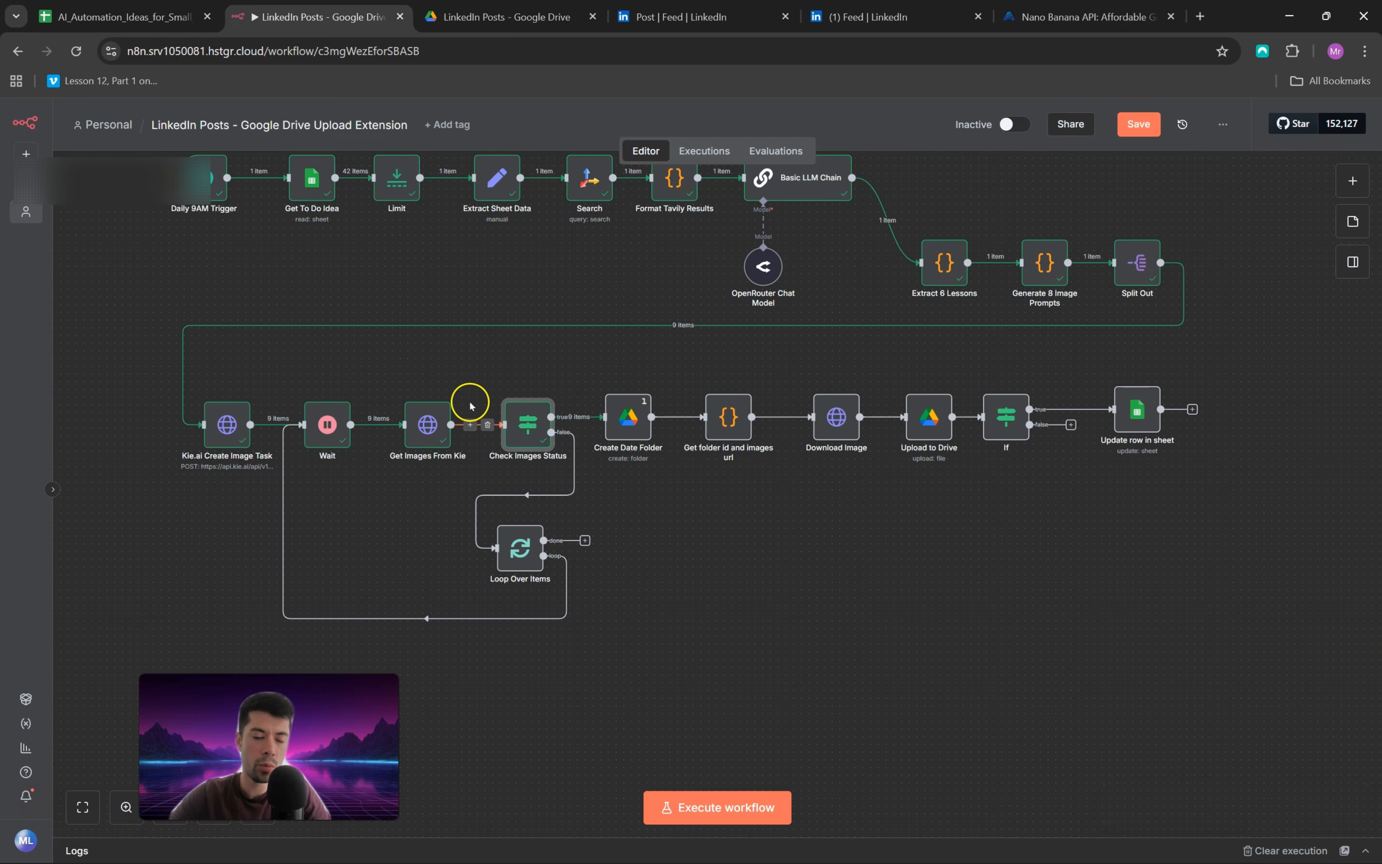
{"action": "double_click", "coordinate": [526, 423]}
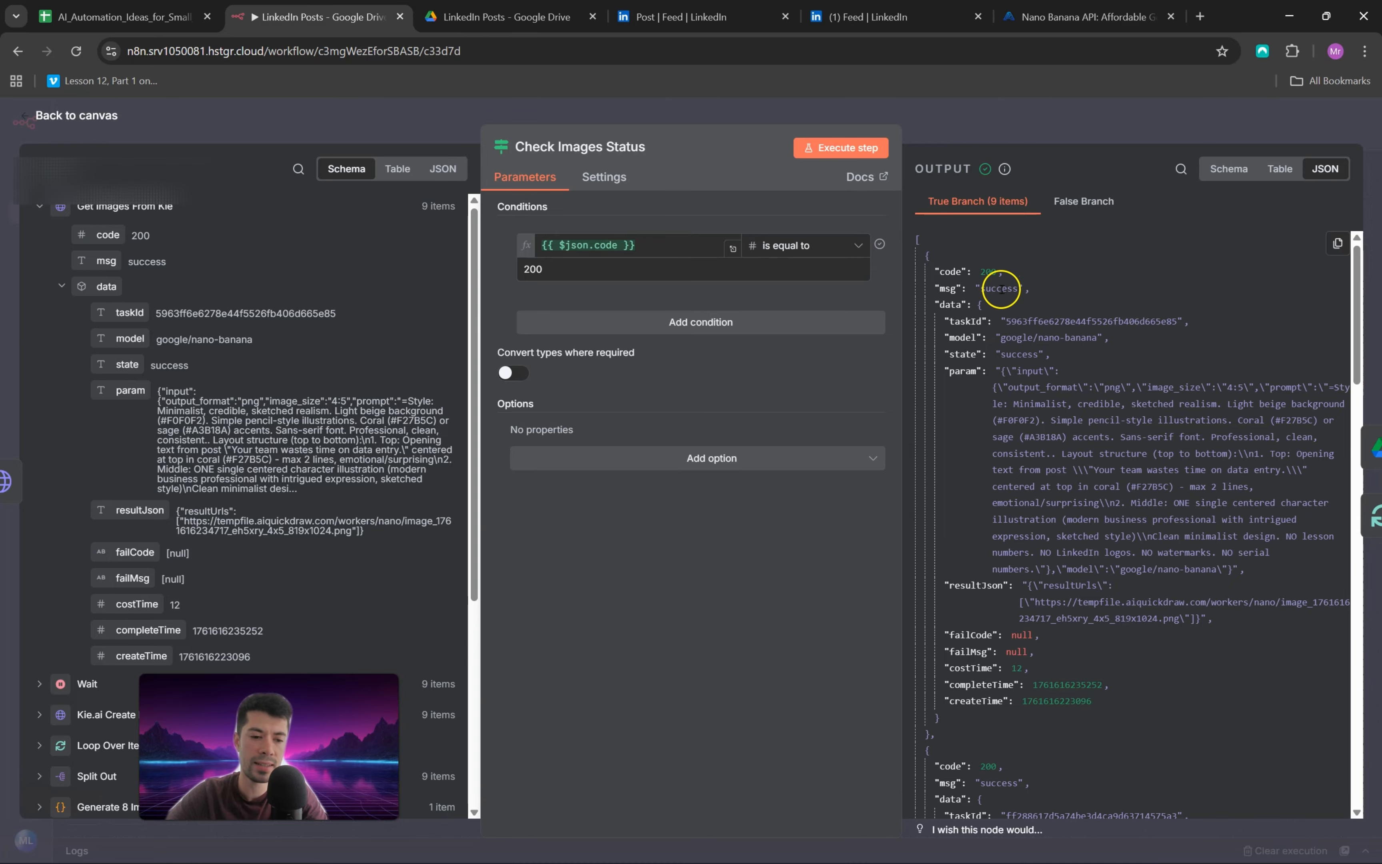
{"action": "left_click", "coordinate": [35, 118]}
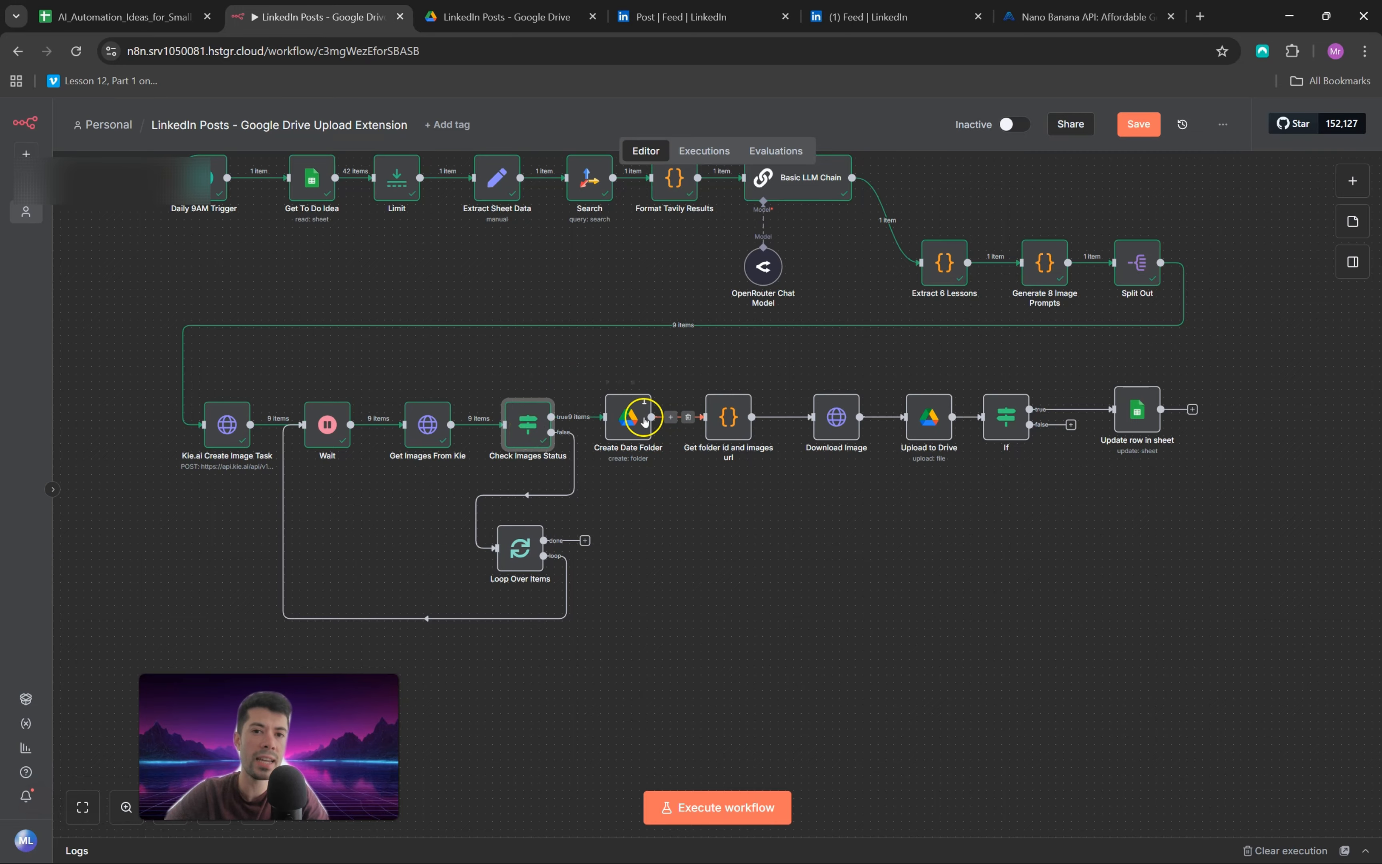
Step: Check the LinkedIn Posts folder in Google Drive, and review the latest request logs on the Kie.ai site
{"action": "left_click", "coordinate": [497, 6]}
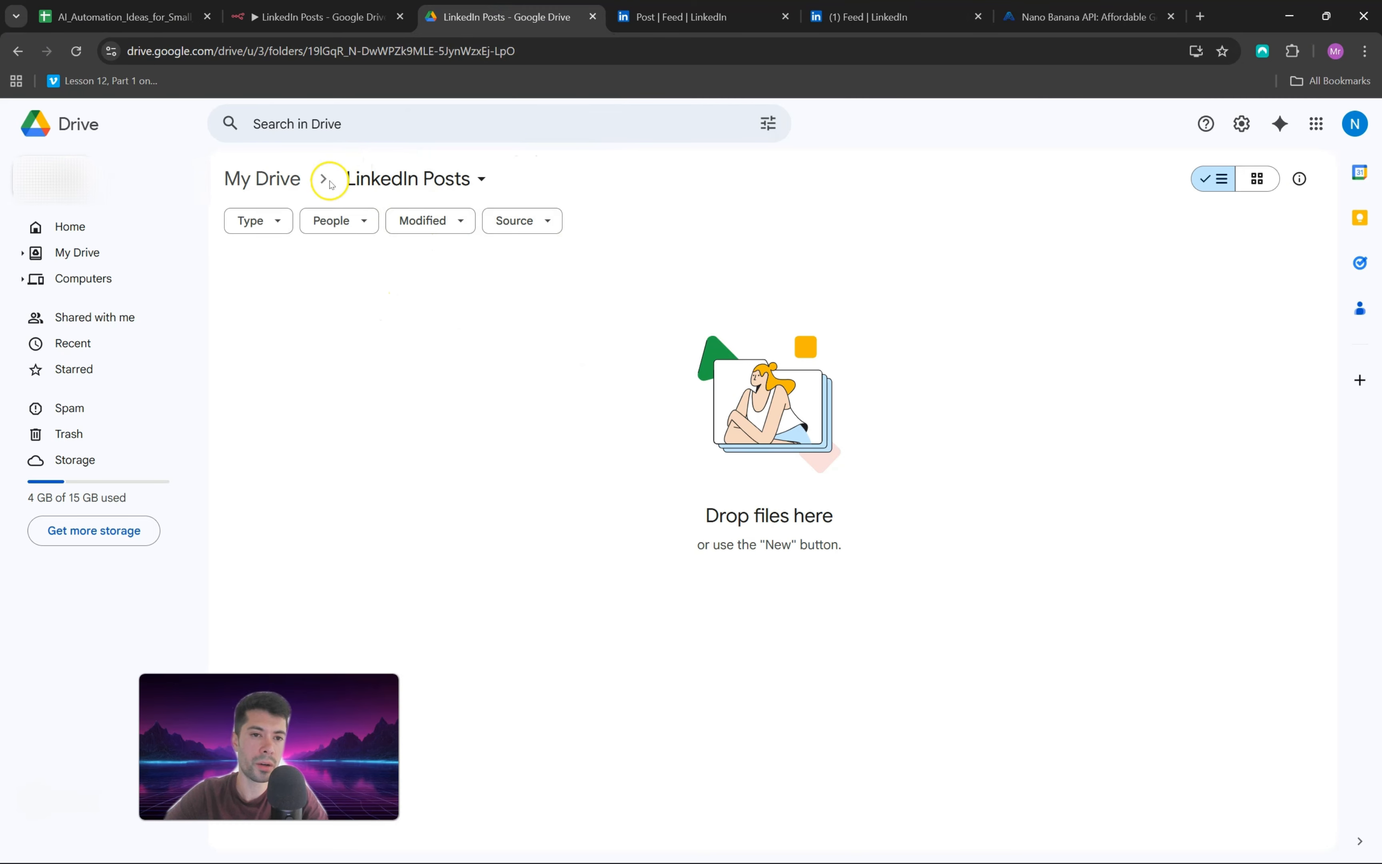
{"action": "left_click", "coordinate": [350, 13]}
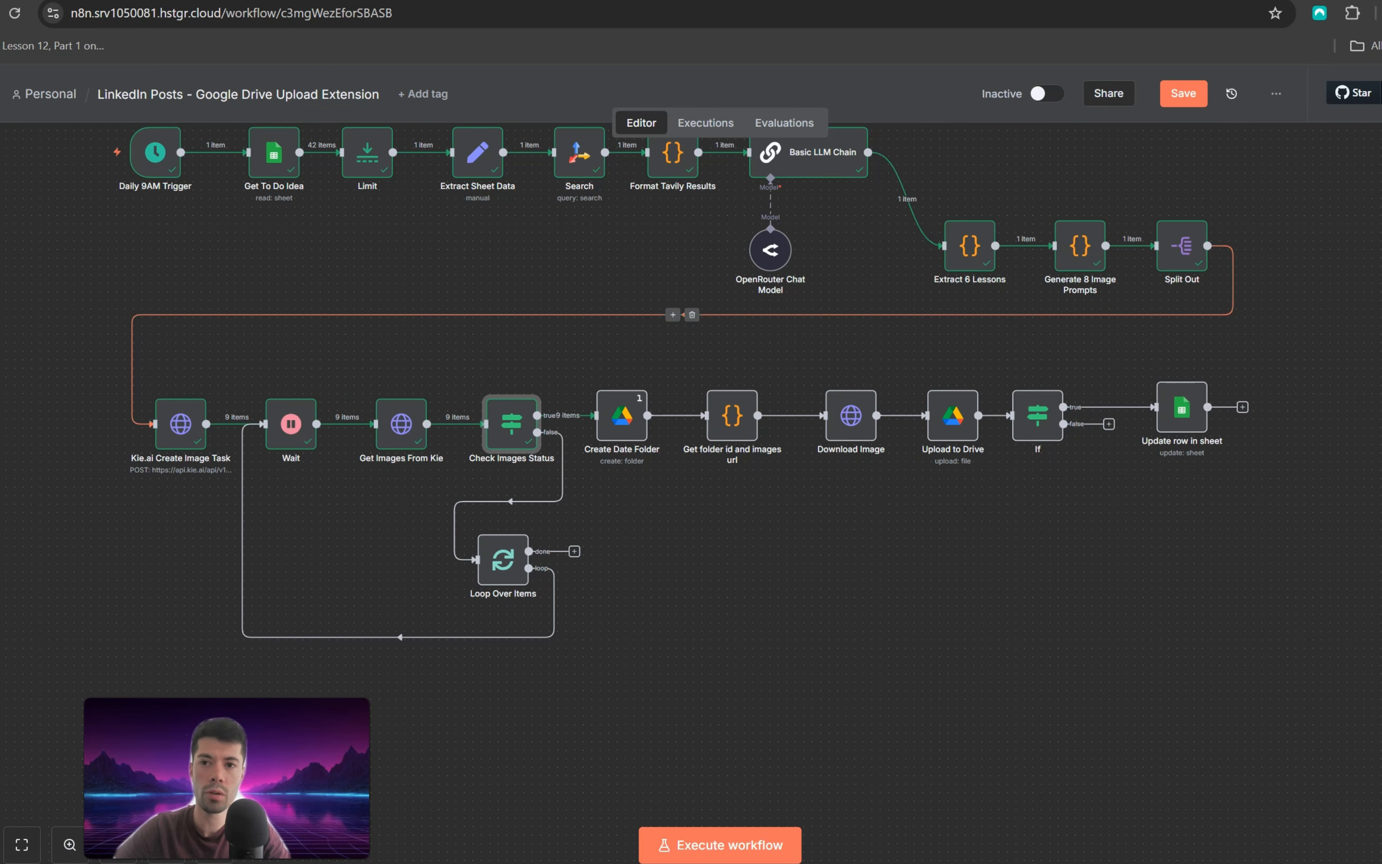
{"action": "left_click", "coordinate": [1063, 17]}
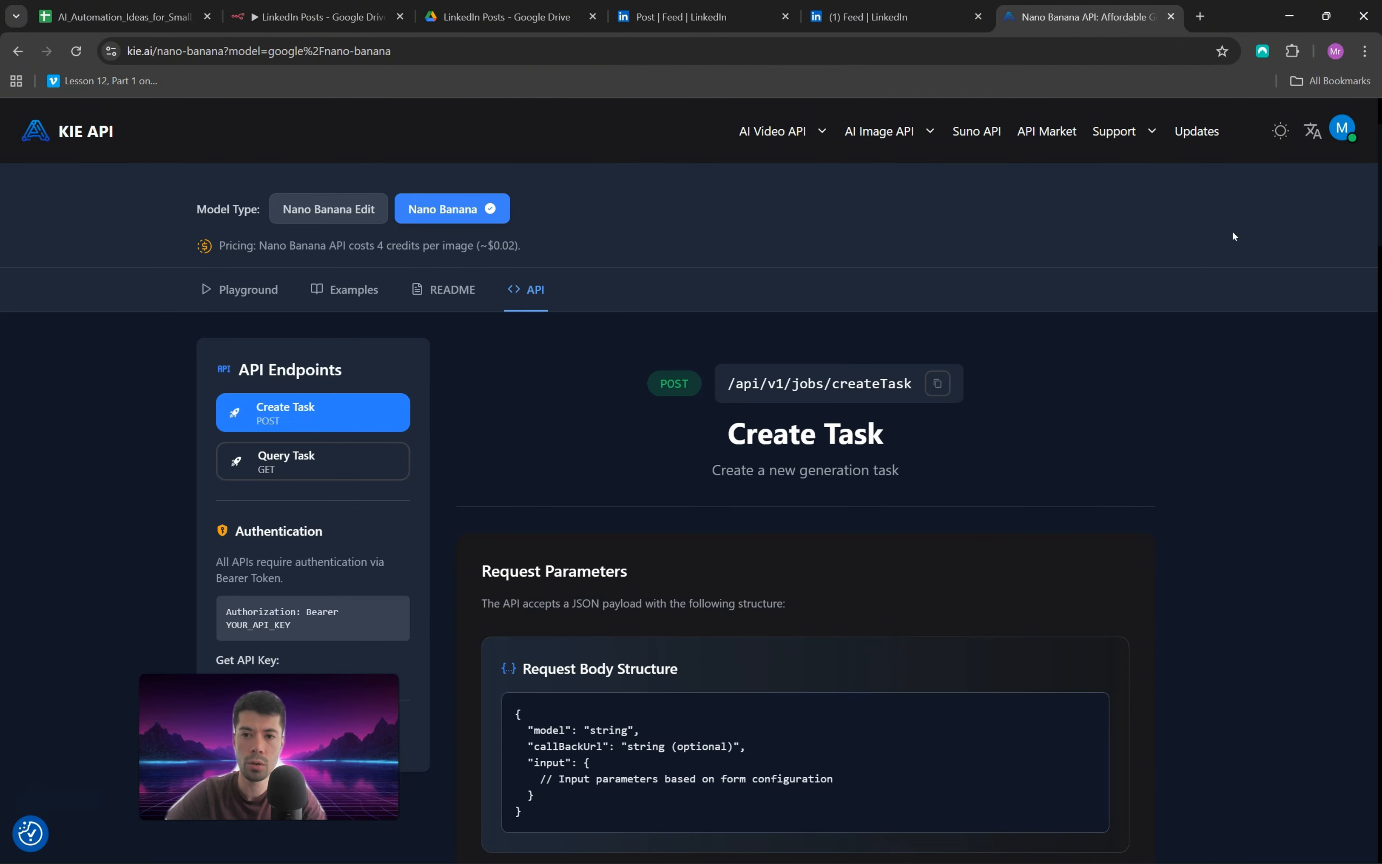
{"action": "left_click", "coordinate": [1049, 138]}
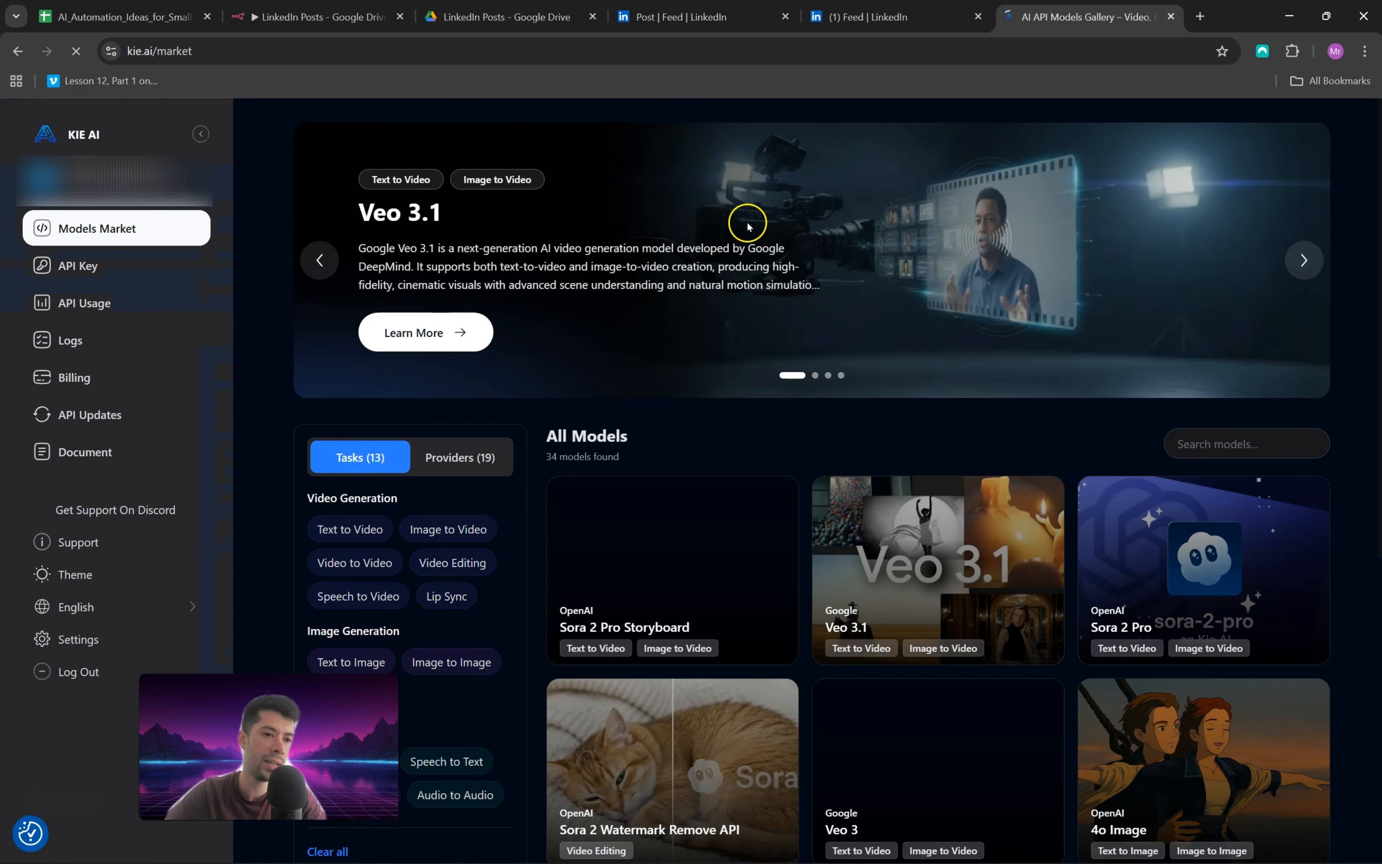
{"action": "left_click", "coordinate": [52, 340]}
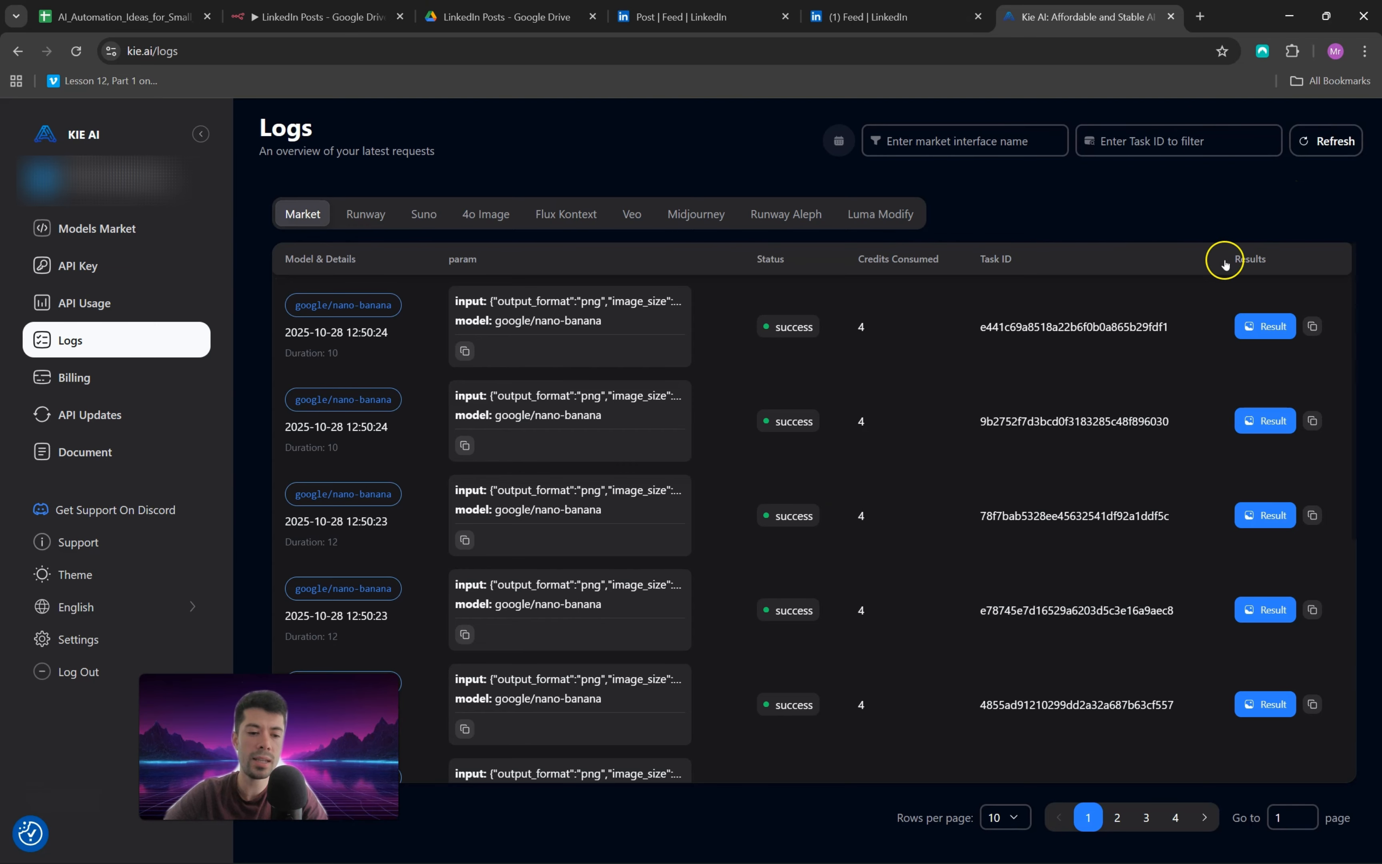
{"action": "scroll", "coordinate": [1108, 366], "scroll_direction": "down", "scroll_amount": 5}
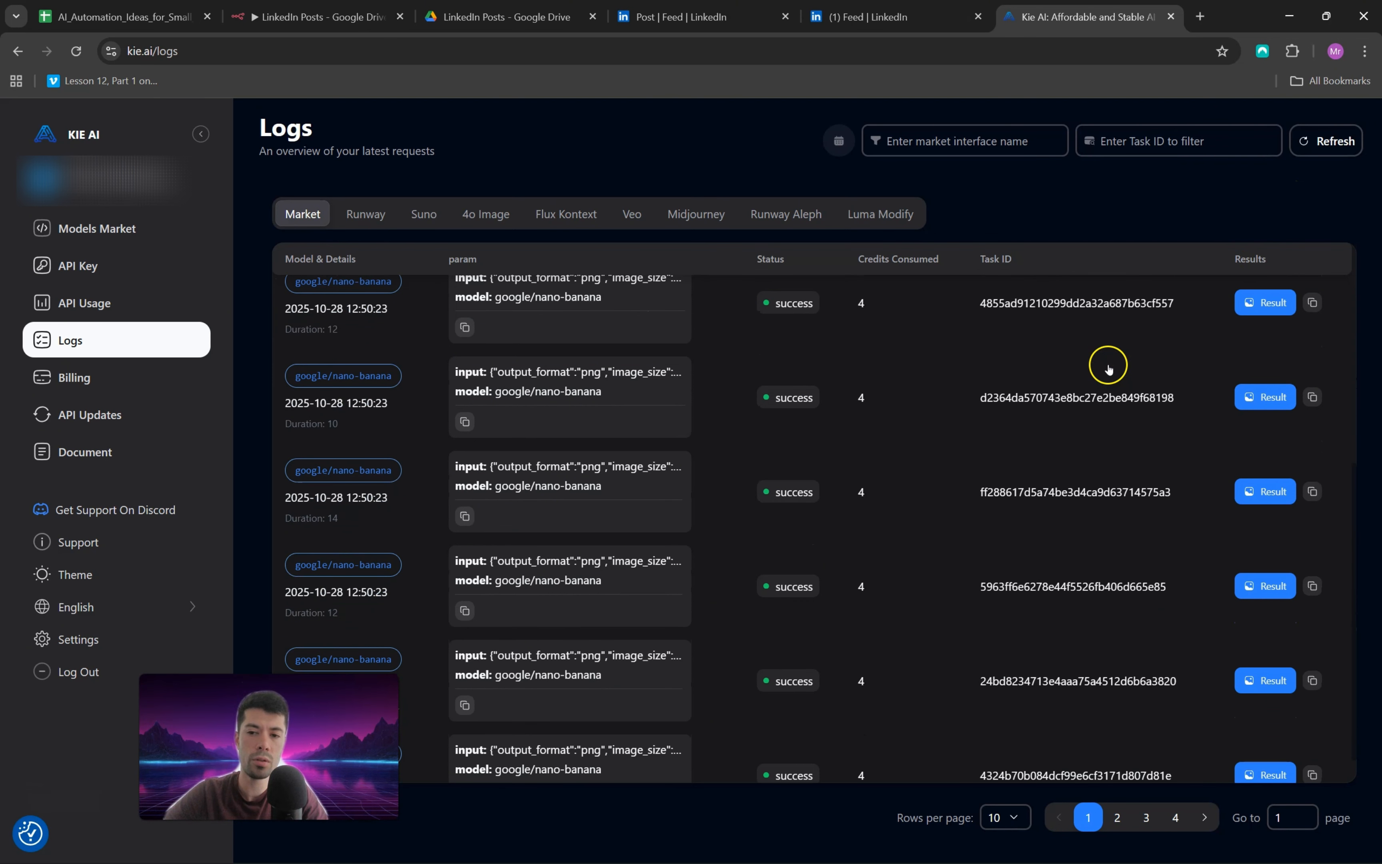
{"action": "scroll", "coordinate": [1106, 460], "scroll_direction": "down", "scroll_amount": 1}
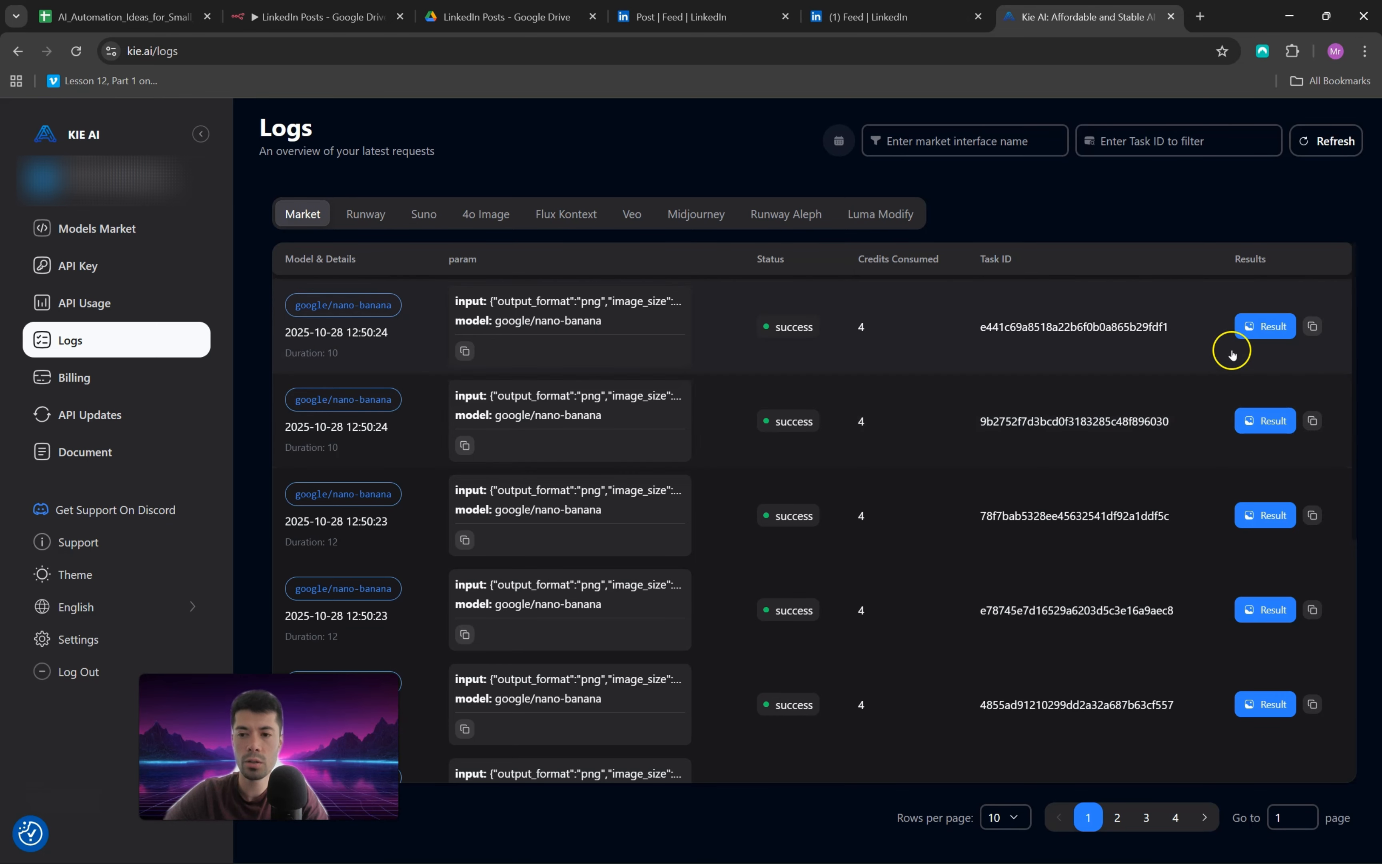
Step: Preview the result images of the newest nano-banana tasks in the Kie.ai logs, check billing, and return to the n8n workflow
{"action": "mouse_move", "coordinate": [1261, 327]}
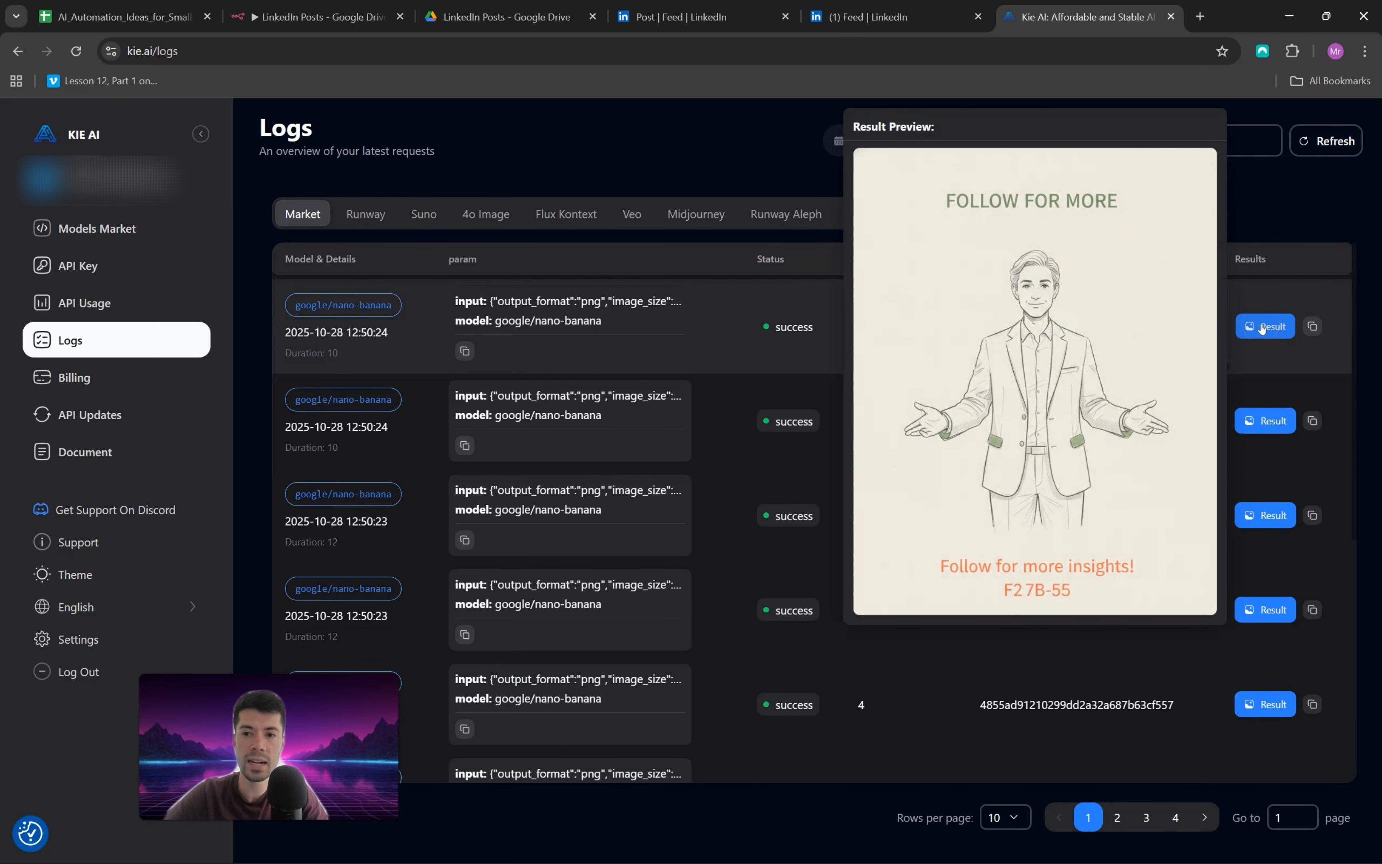
{"action": "left_click", "coordinate": [1264, 421]}
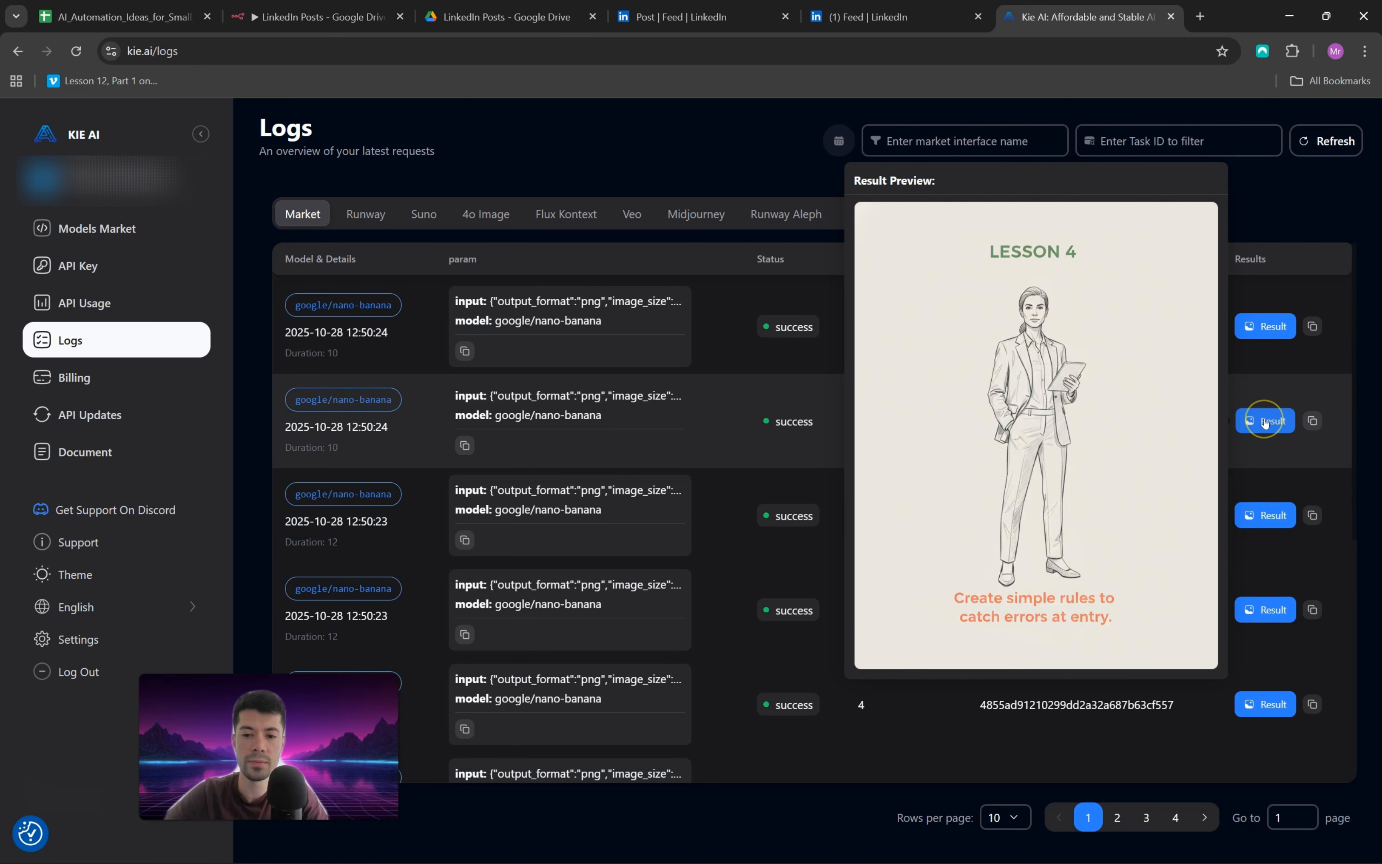
{"action": "left_click", "coordinate": [1261, 515]}
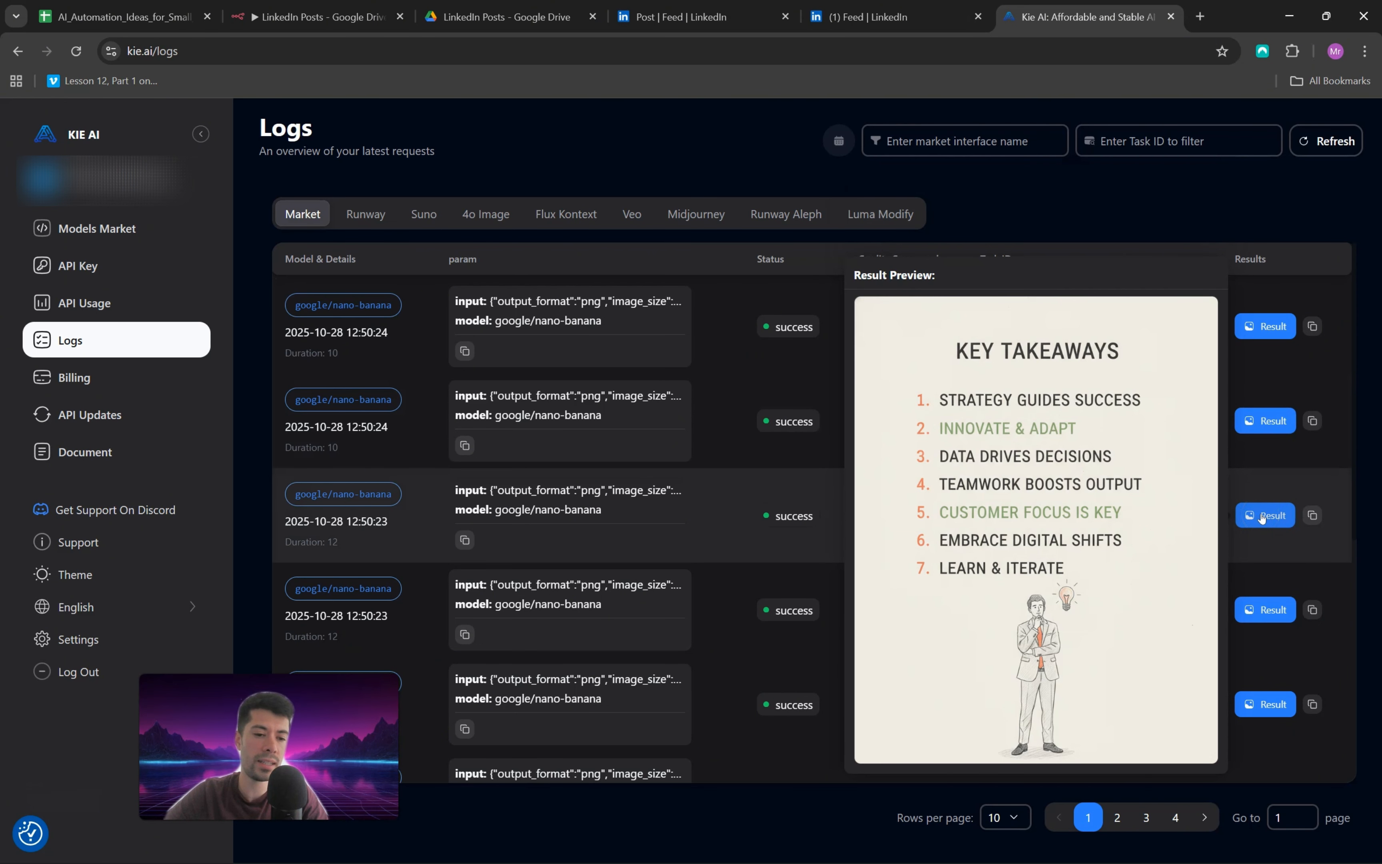
{"action": "left_click", "coordinate": [1260, 608]}
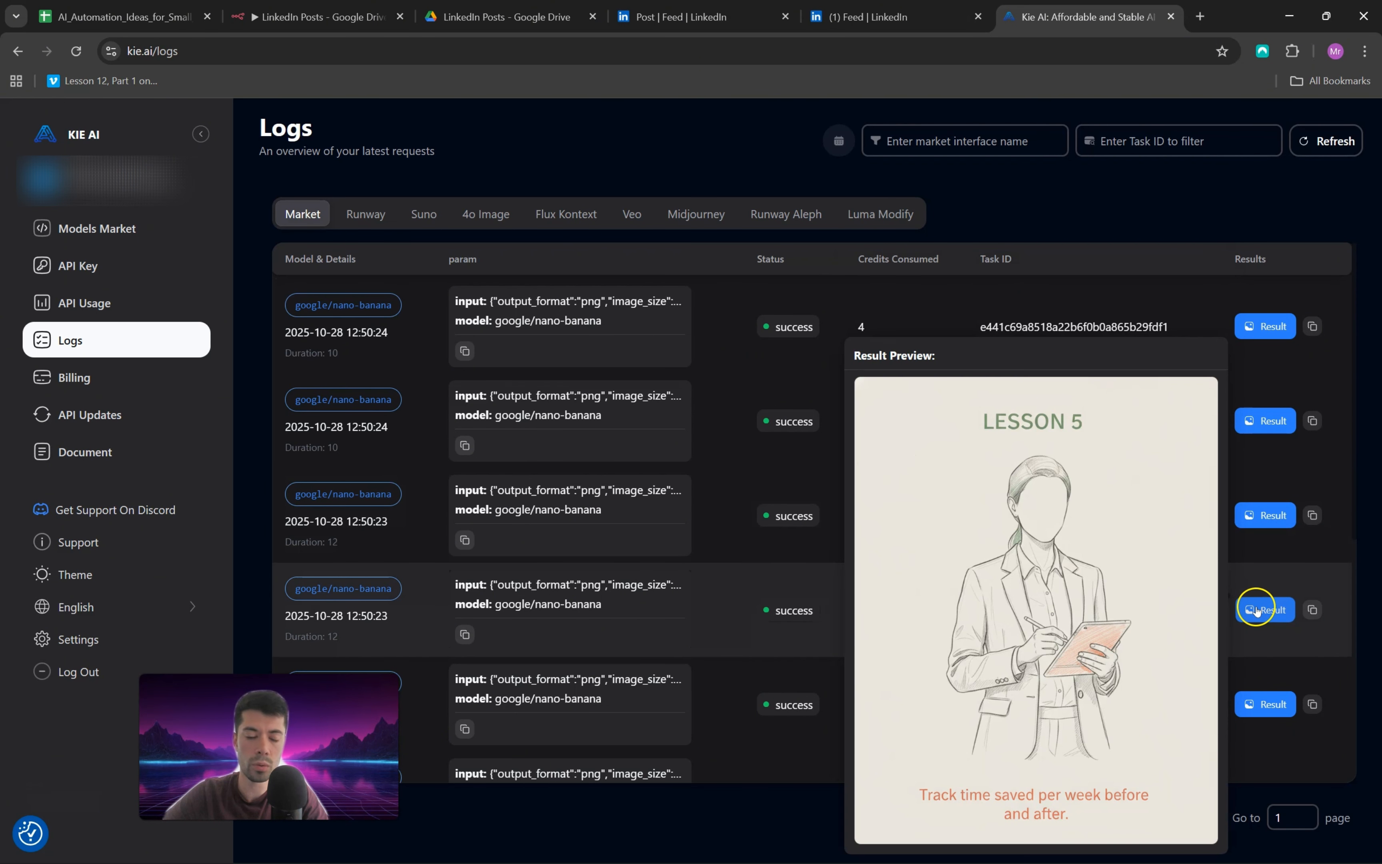
{"action": "left_click", "coordinate": [75, 378]}
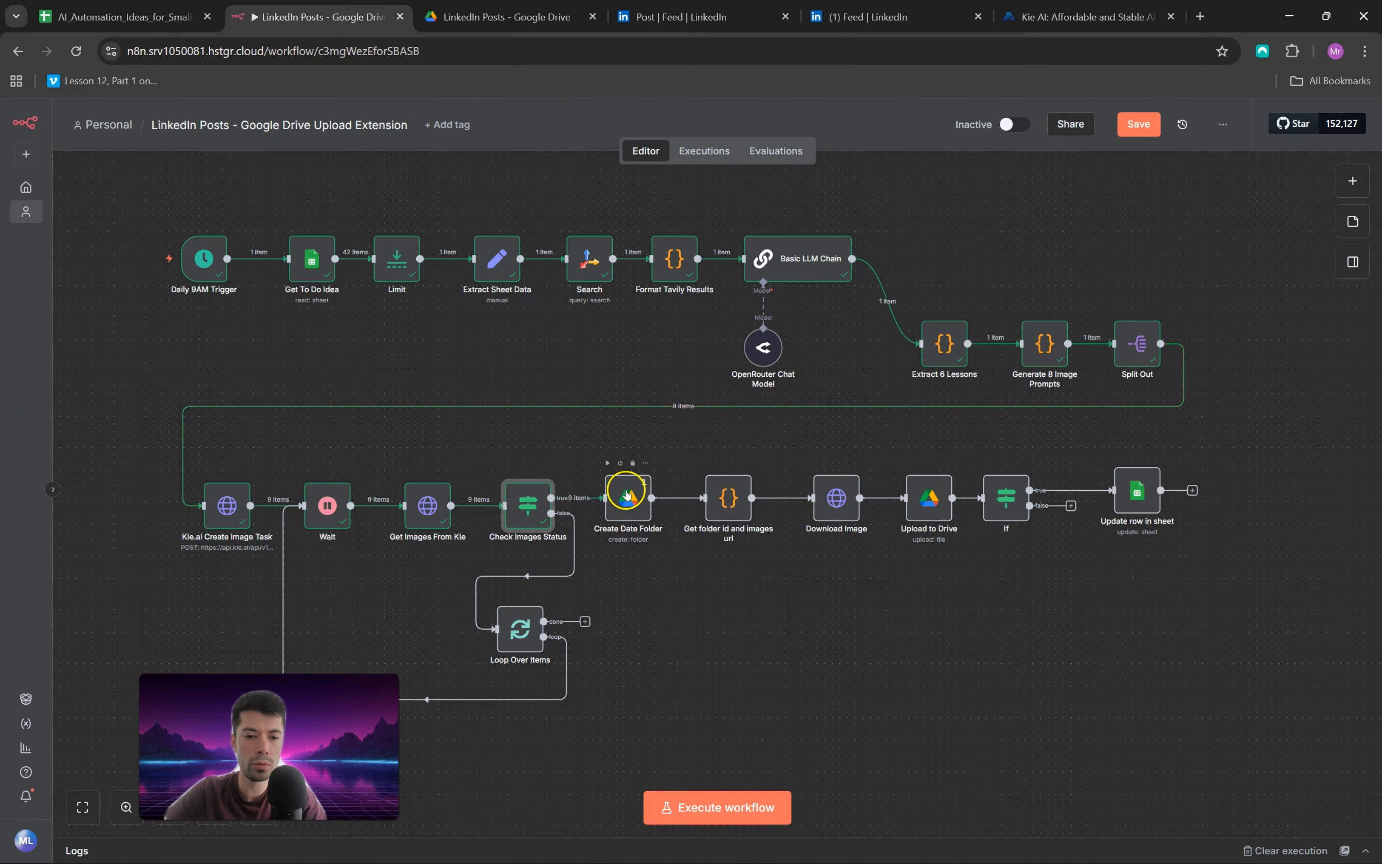
Step: Review the Create Date Folder node's settings and compare its parent folder ID with the LinkedIn Posts folder URL in Google Drive
{"action": "double_click", "coordinate": [630, 500]}
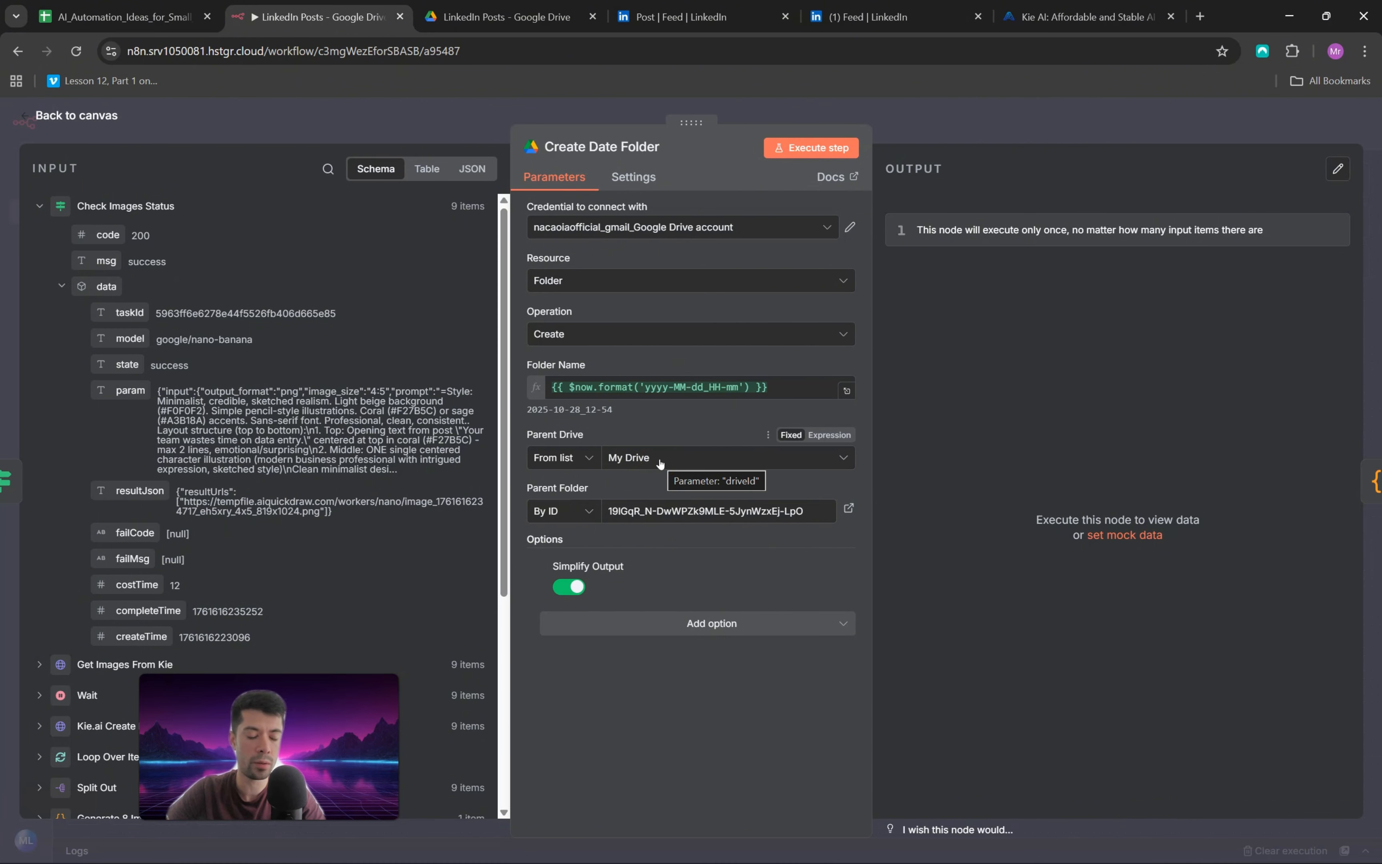
{"action": "left_click", "coordinate": [536, 19]}
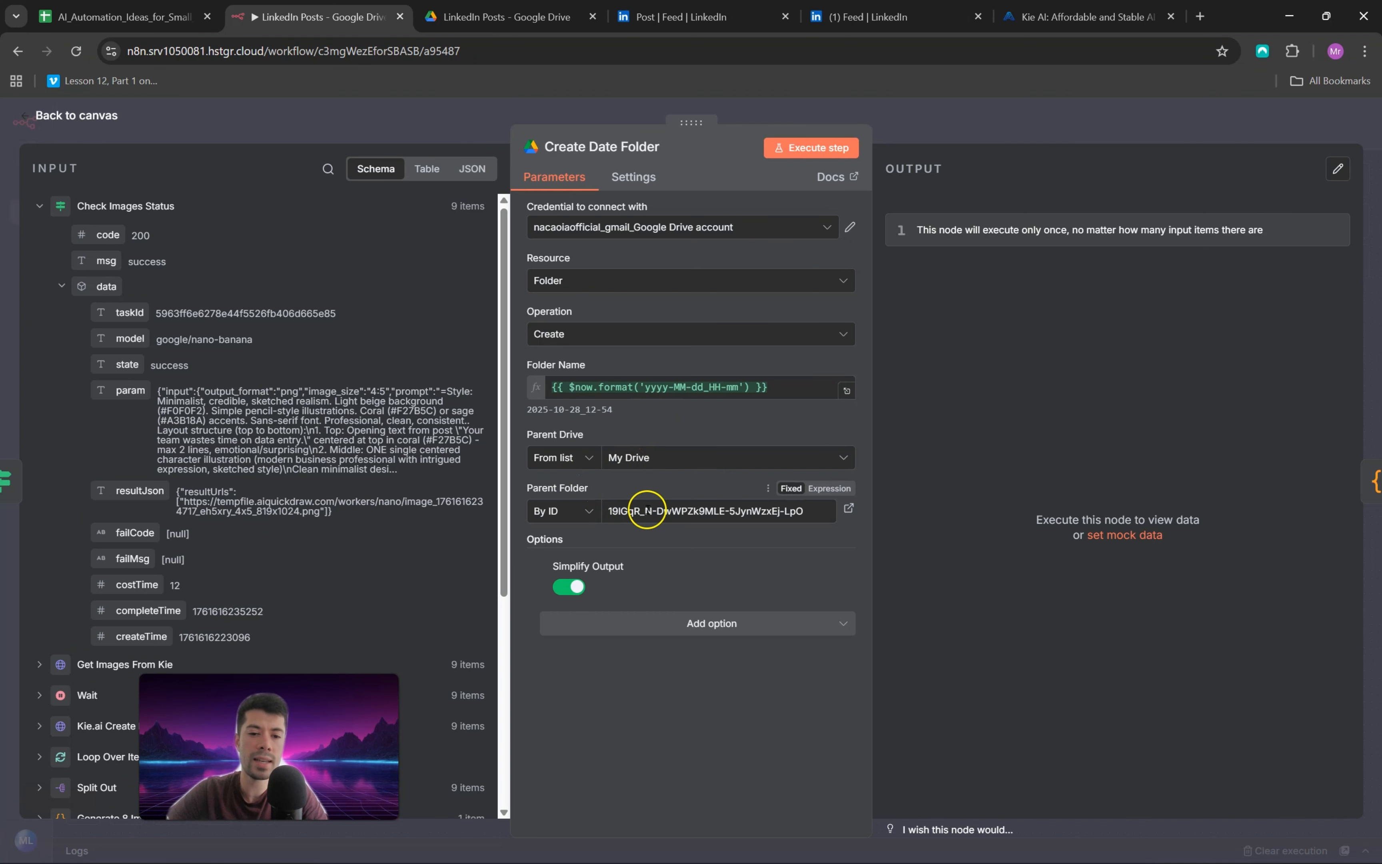
{"action": "left_click", "coordinate": [502, 18]}
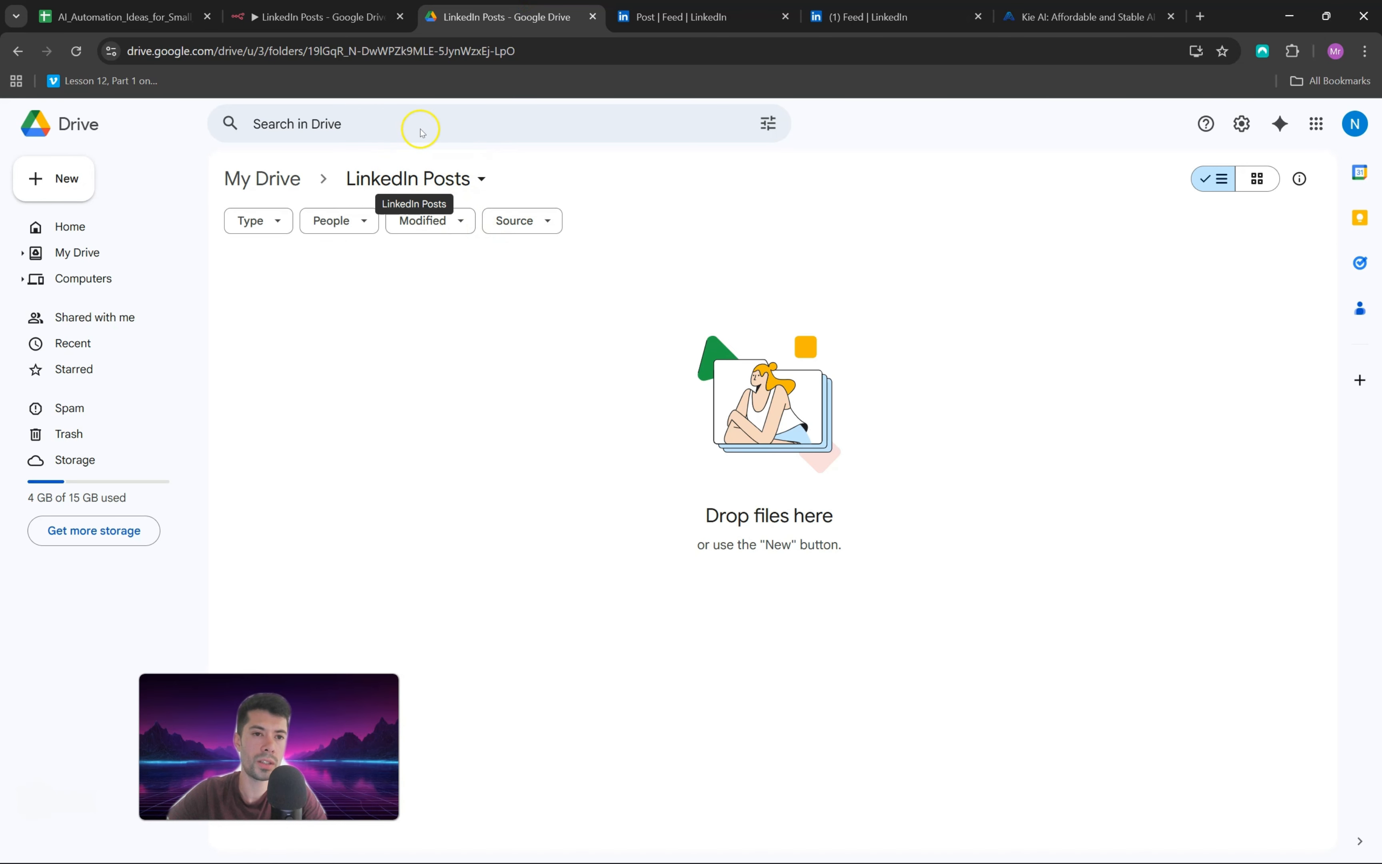
{"action": "left_click_drag", "start_coordinate": [309, 51], "coordinate": [543, 56]}
{"action": "left_click", "coordinate": [343, 25]}
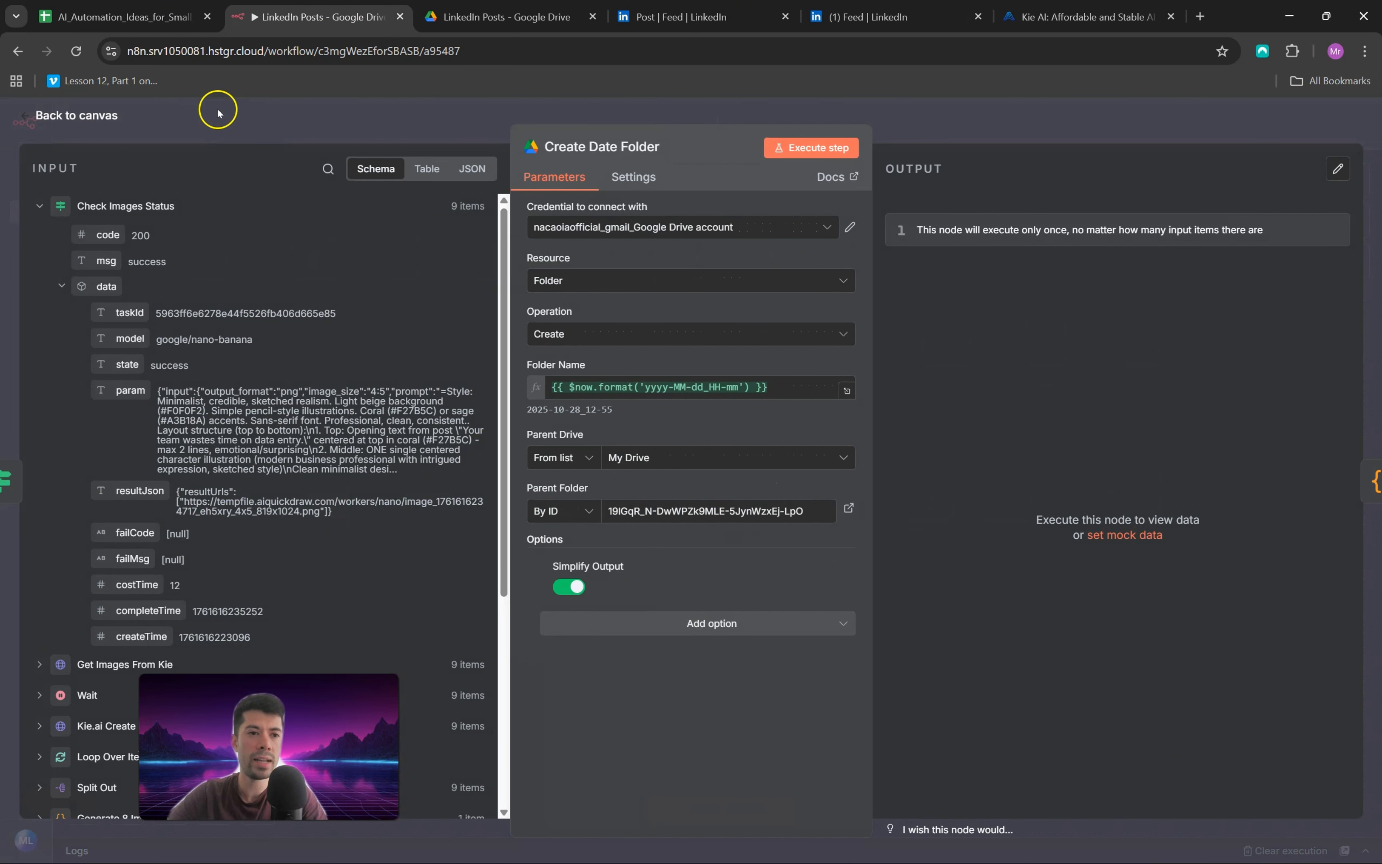
{"action": "left_click", "coordinate": [158, 110]}
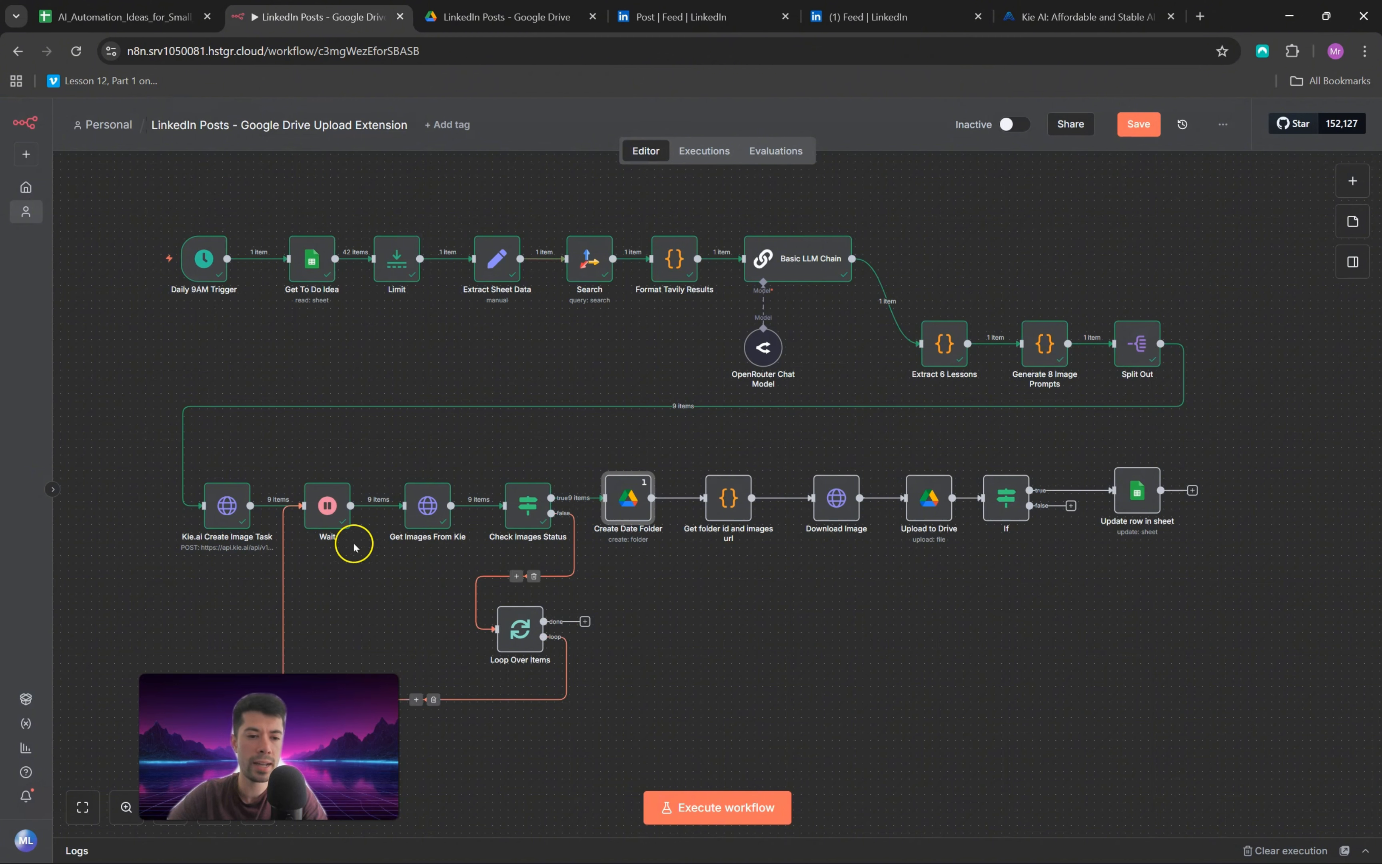
Step: Pin the output data of the Kie.ai Create Image Task and Get Images From Kie nodes
{"action": "left_click", "coordinate": [235, 517]}
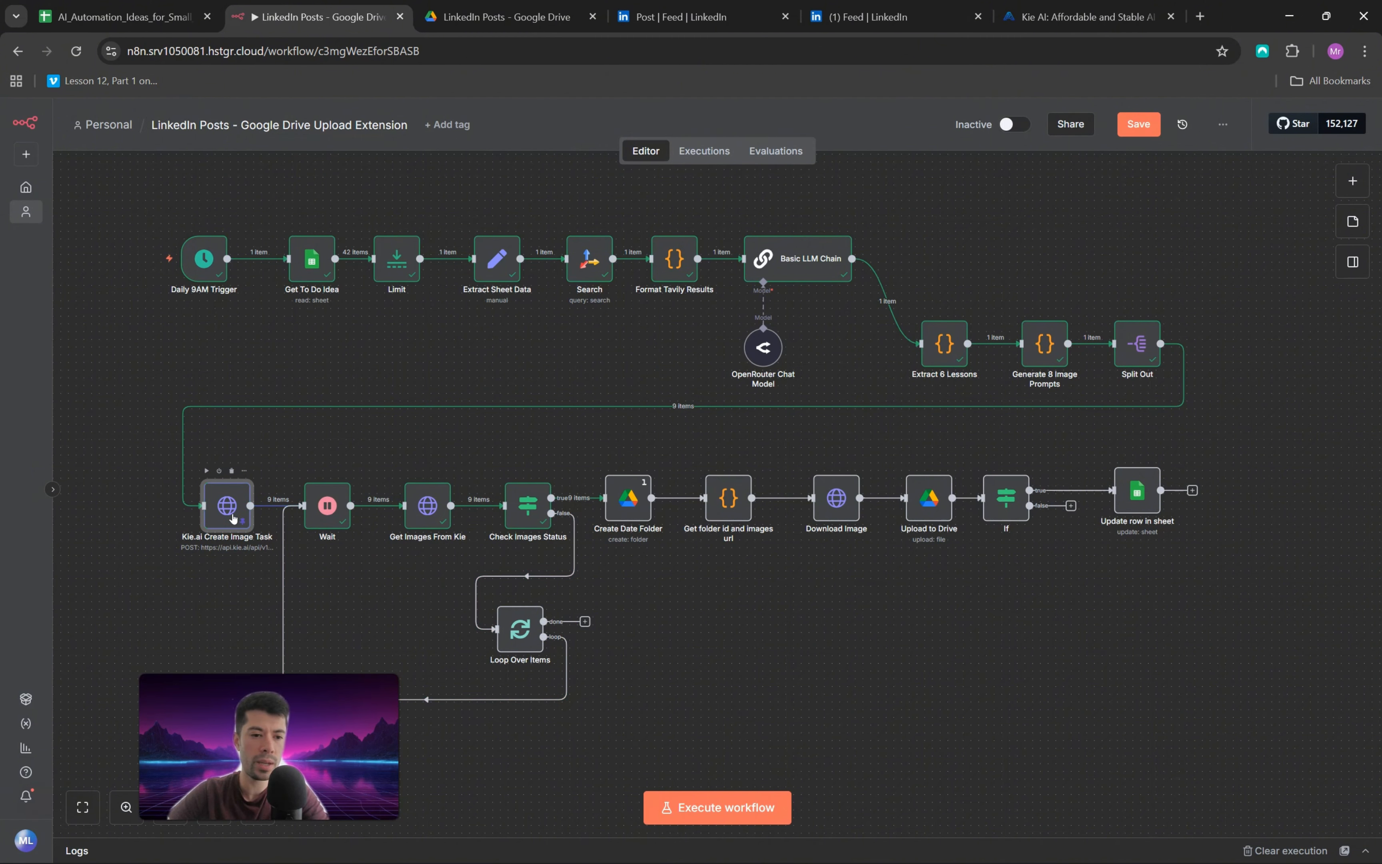
{"action": "left_click", "coordinate": [426, 505]}
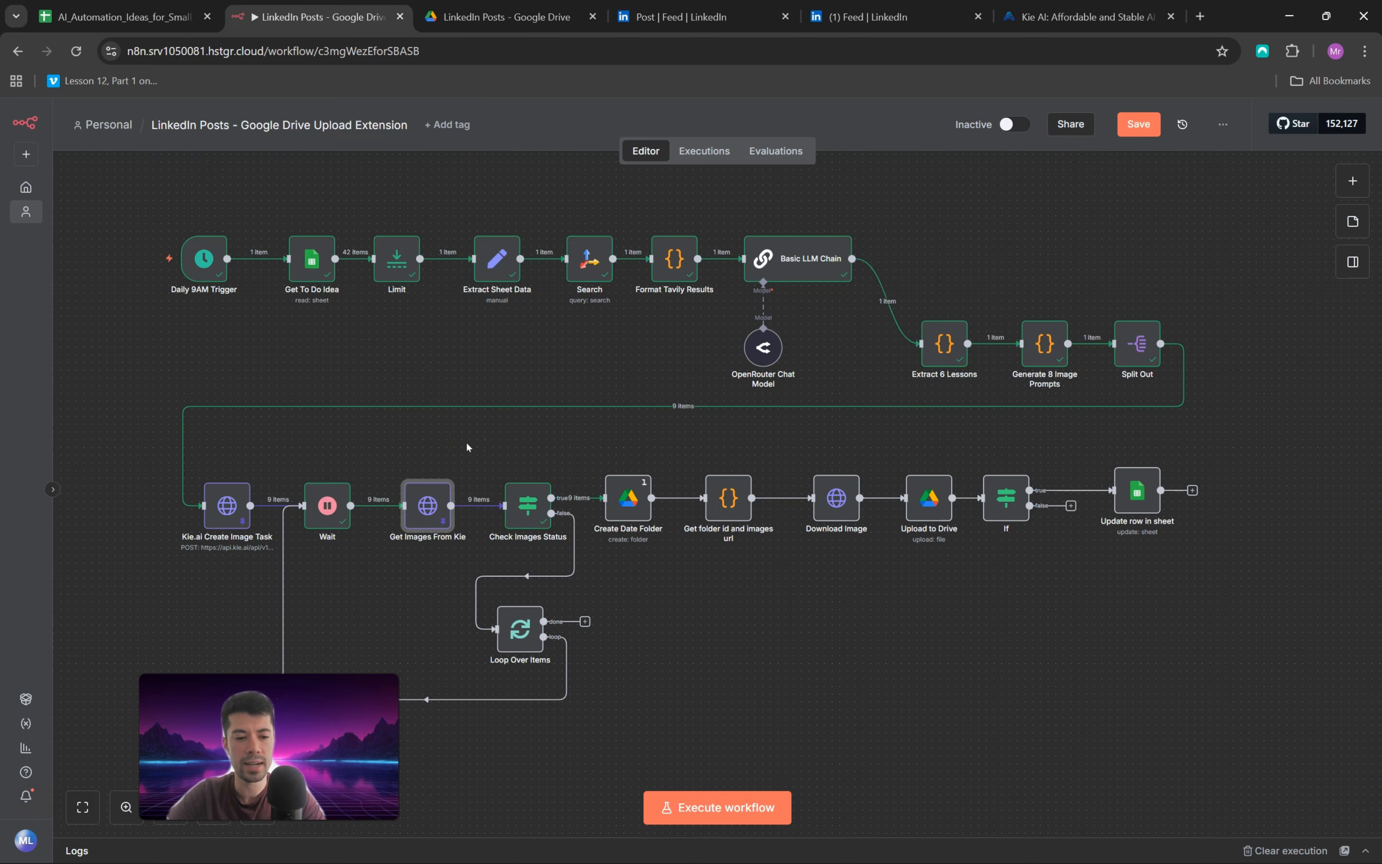
Step: Execute the Create Date Folder node, open the created date folder inside LinkedIn Posts in Google Drive, and return to the workflow
{"action": "left_click", "coordinate": [605, 463]}
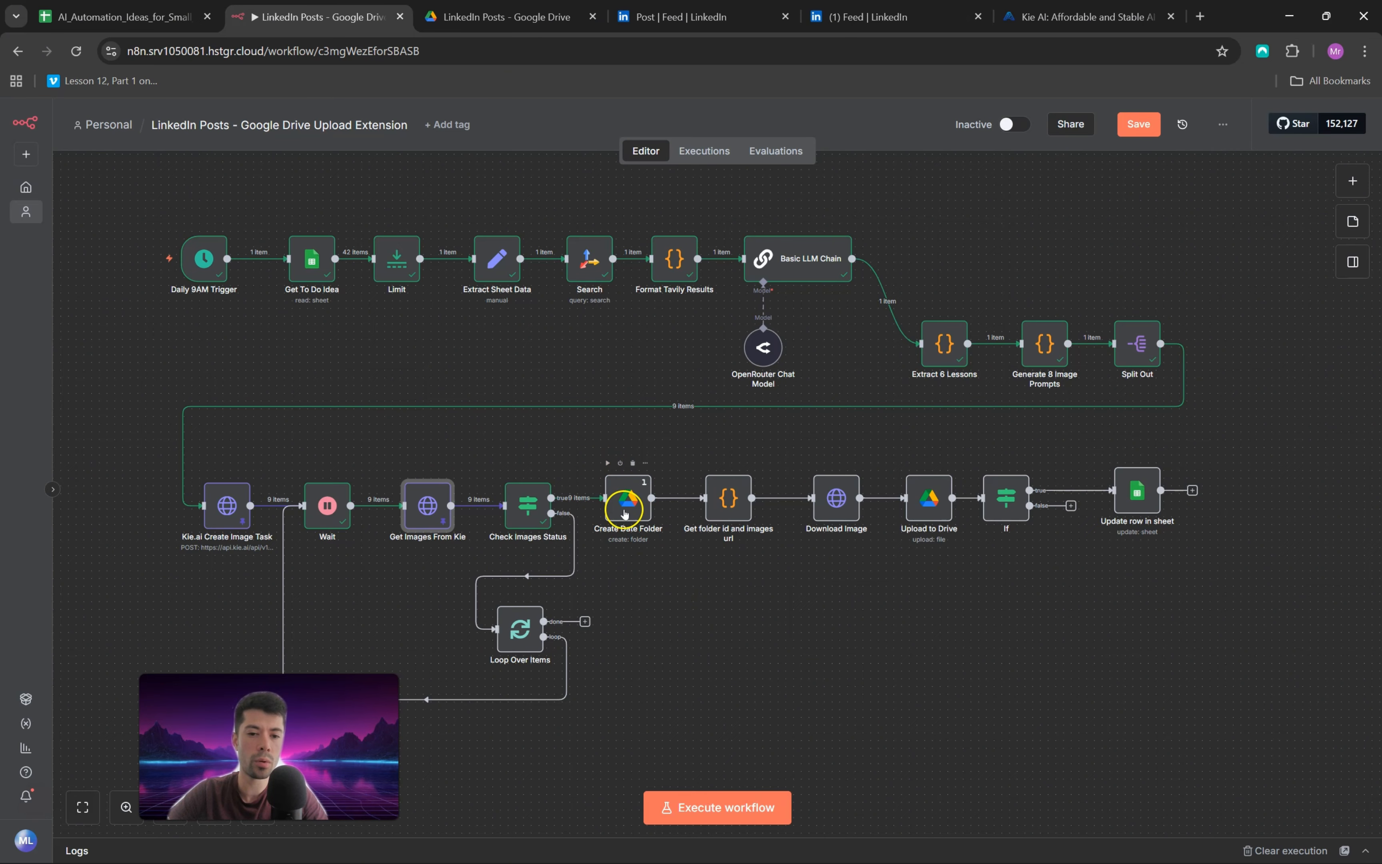
{"action": "left_click", "coordinate": [503, 17]}
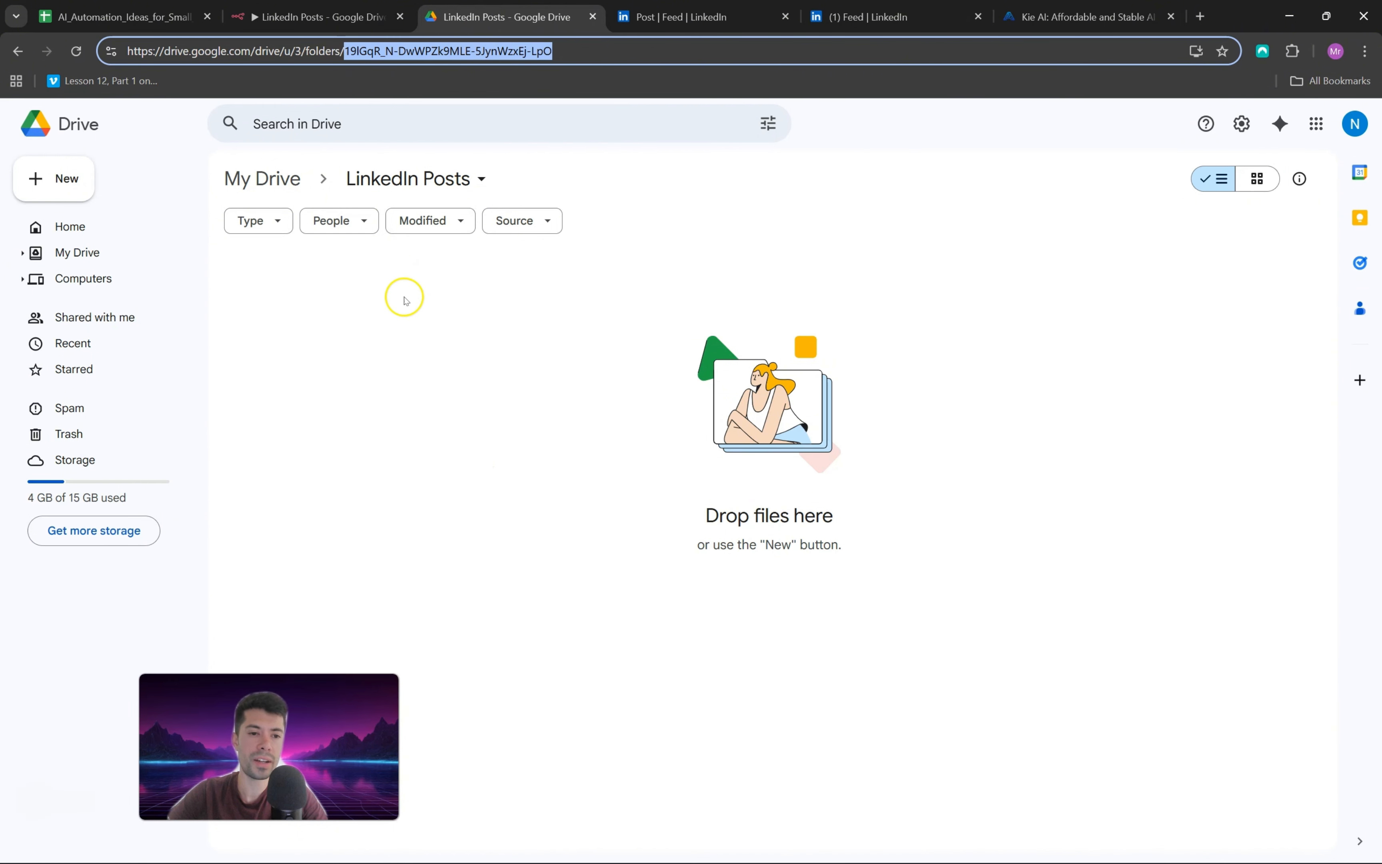
{"action": "left_click", "coordinate": [320, 17]}
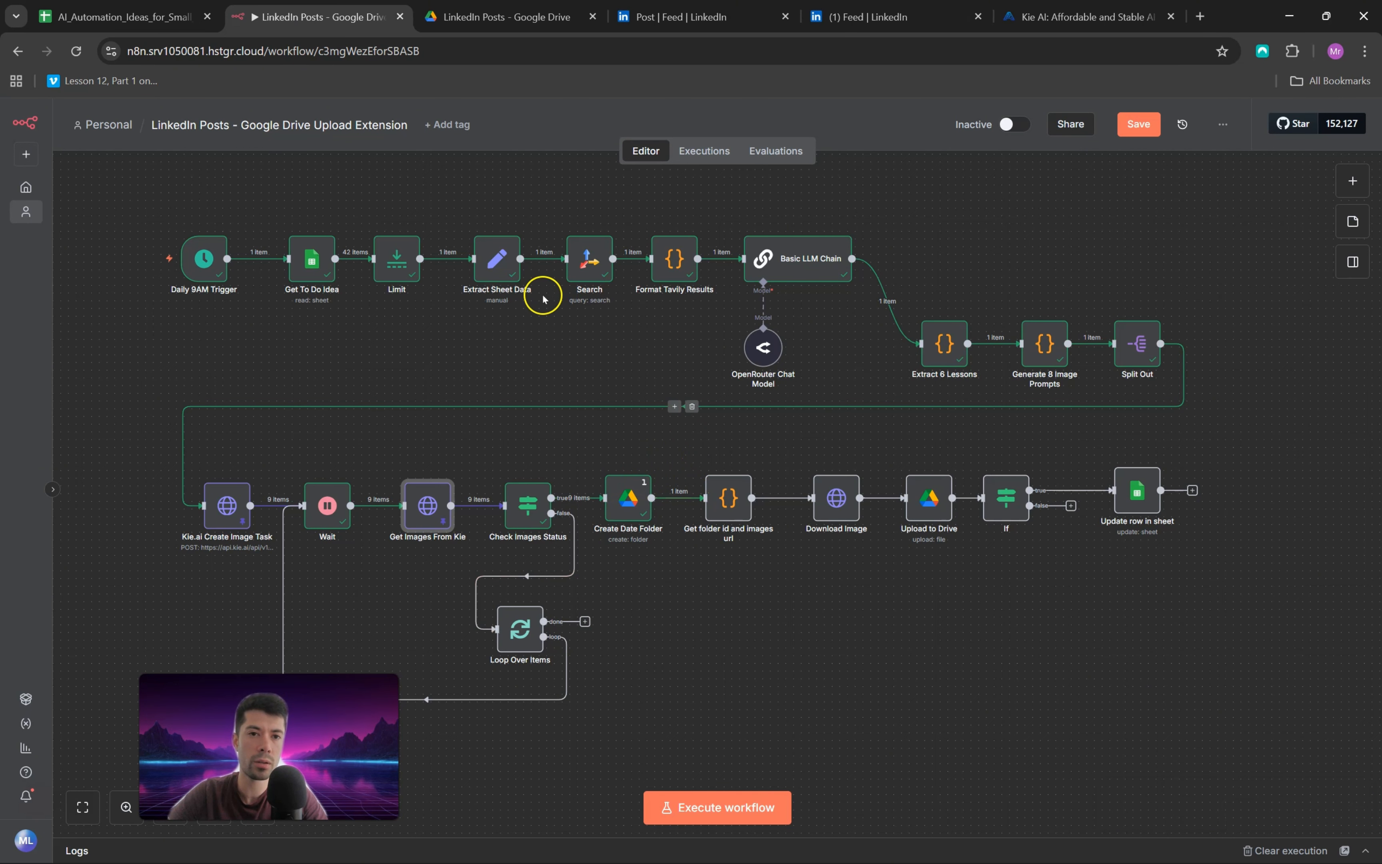
{"action": "left_click", "coordinate": [502, 16]}
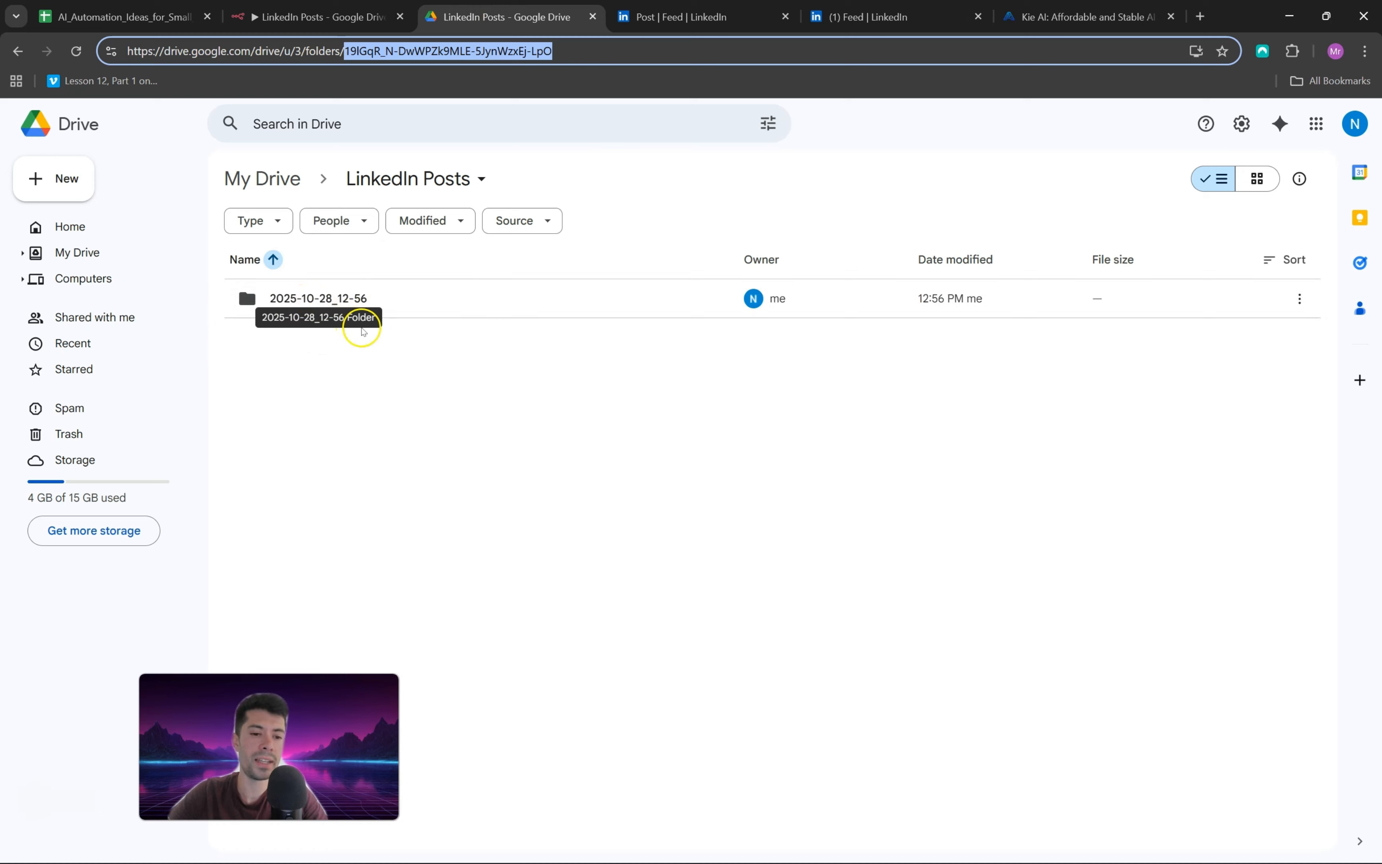
{"action": "left_click", "coordinate": [369, 27]}
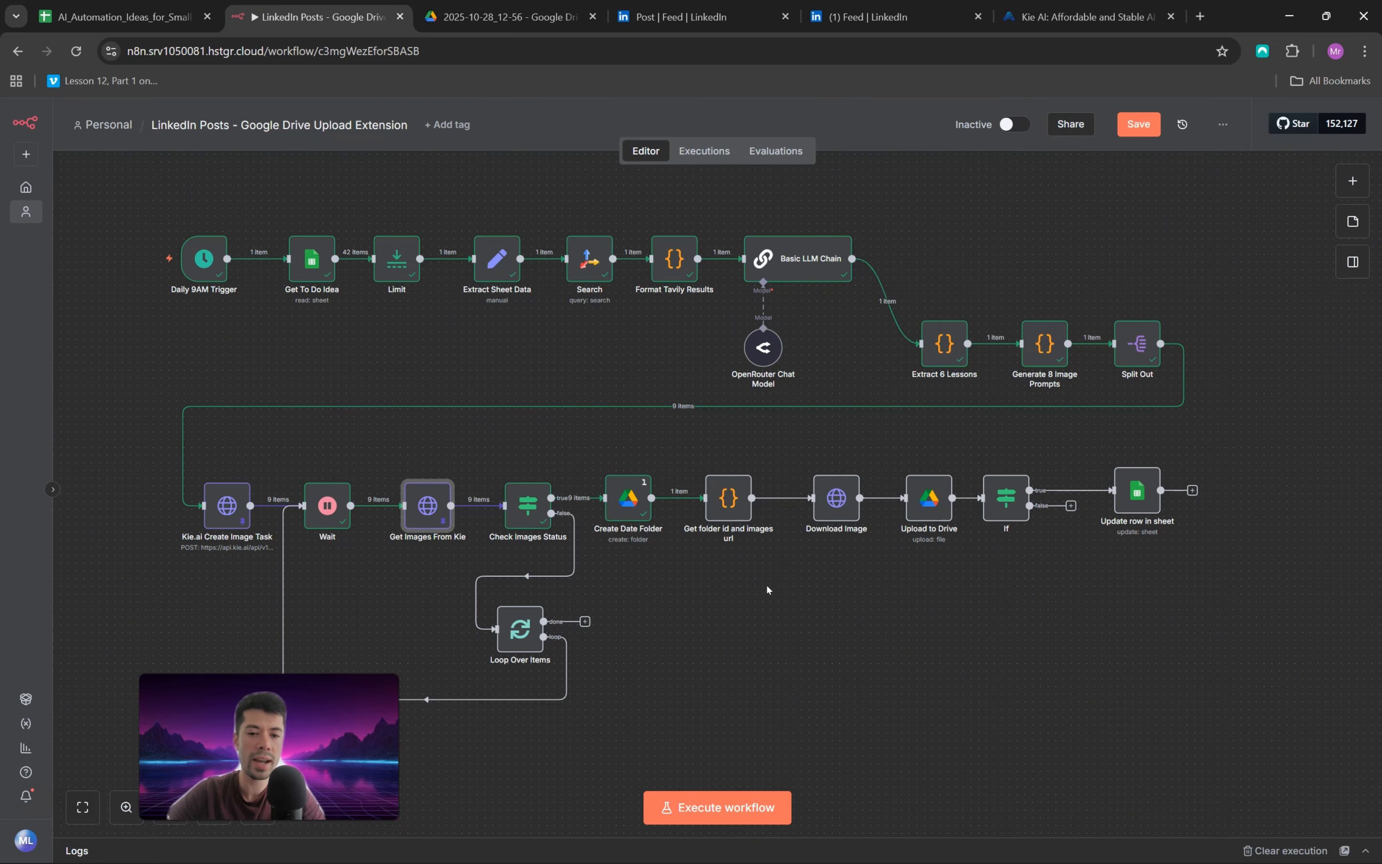
Step: Inspect the Get folder id and images url code node, execute it, and return to the canvas
{"action": "left_click", "coordinate": [774, 564]}
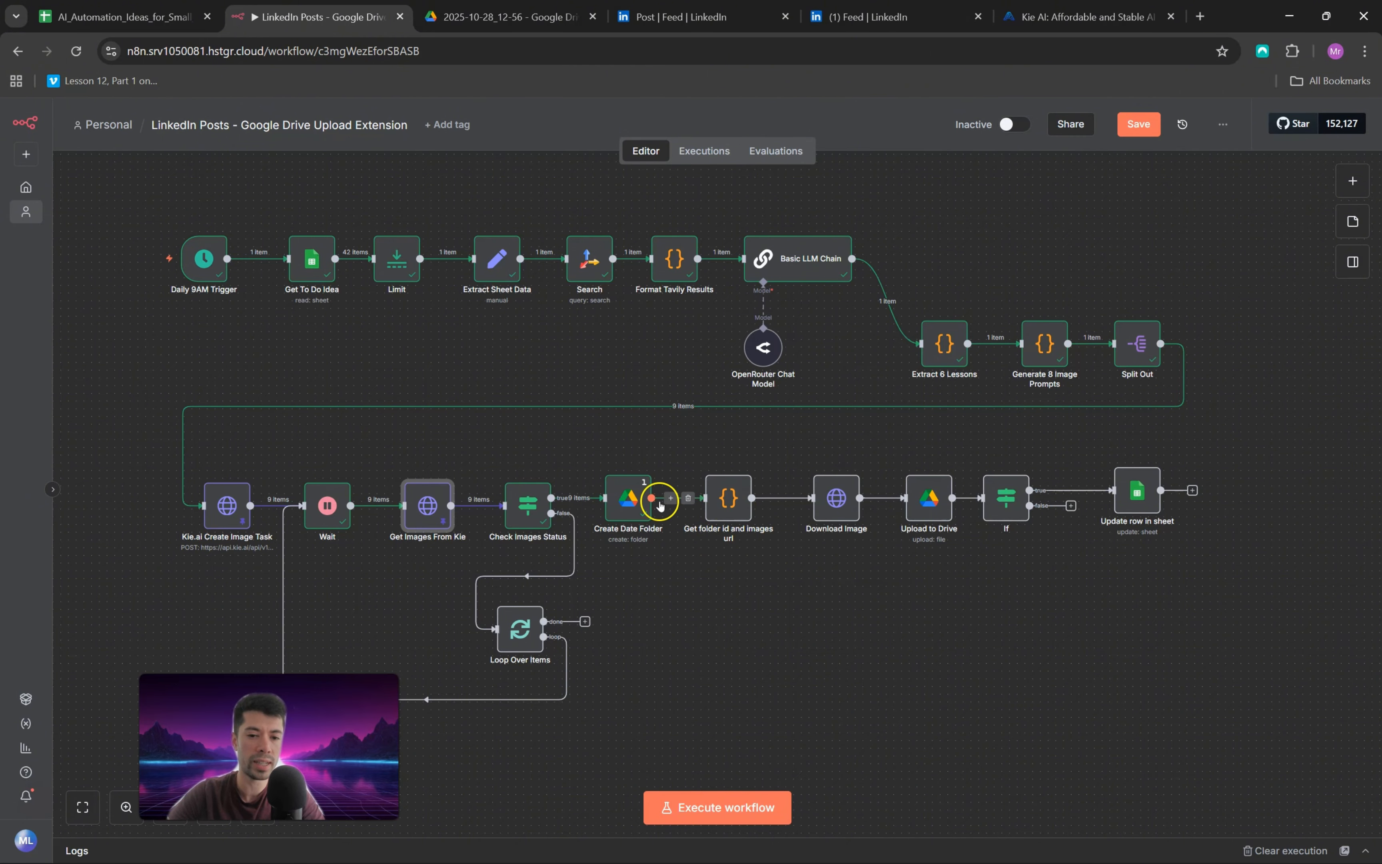
{"action": "left_click", "coordinate": [728, 504]}
{"action": "double_click", "coordinate": [729, 504]}
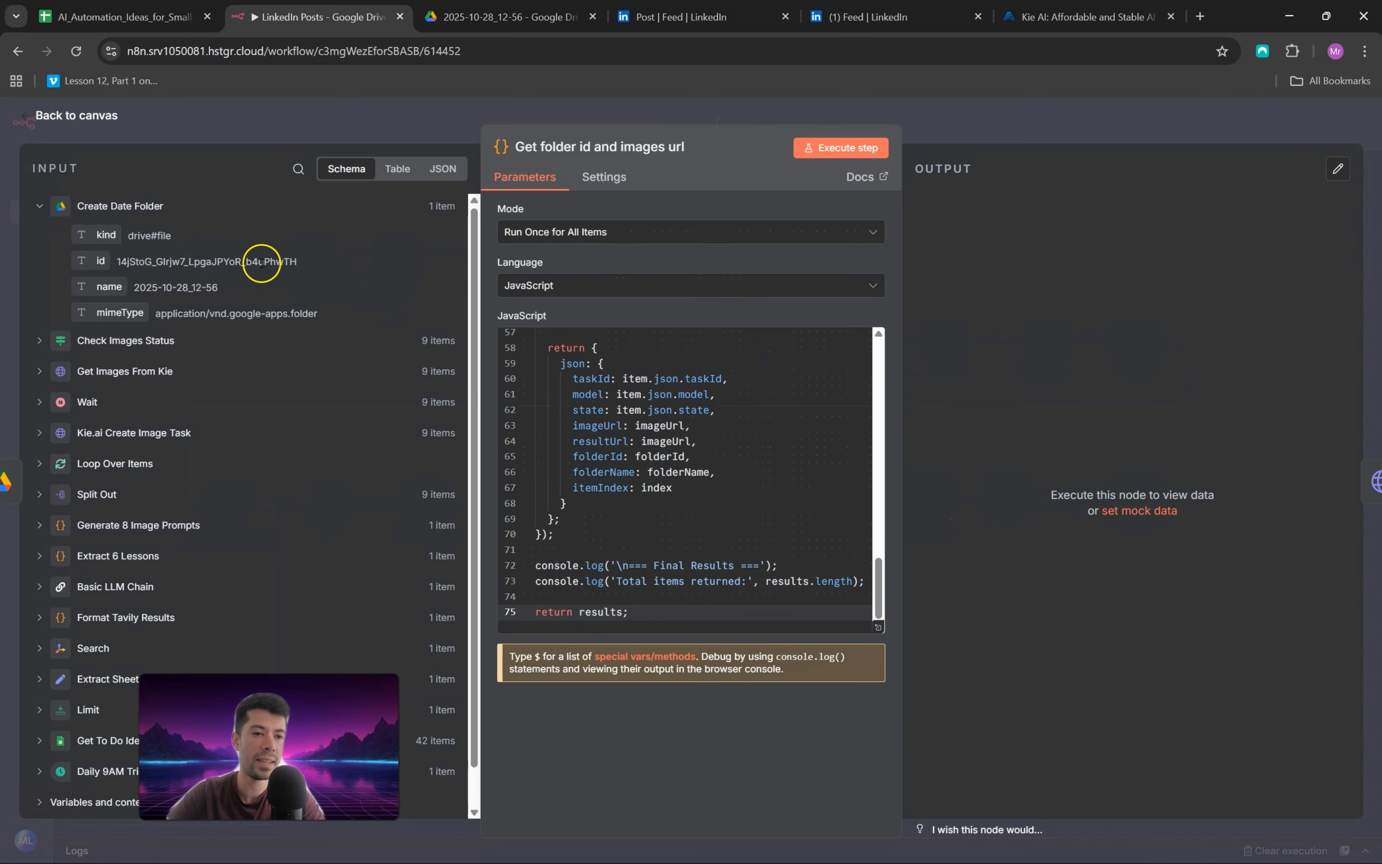
{"action": "left_click", "coordinate": [23, 117]}
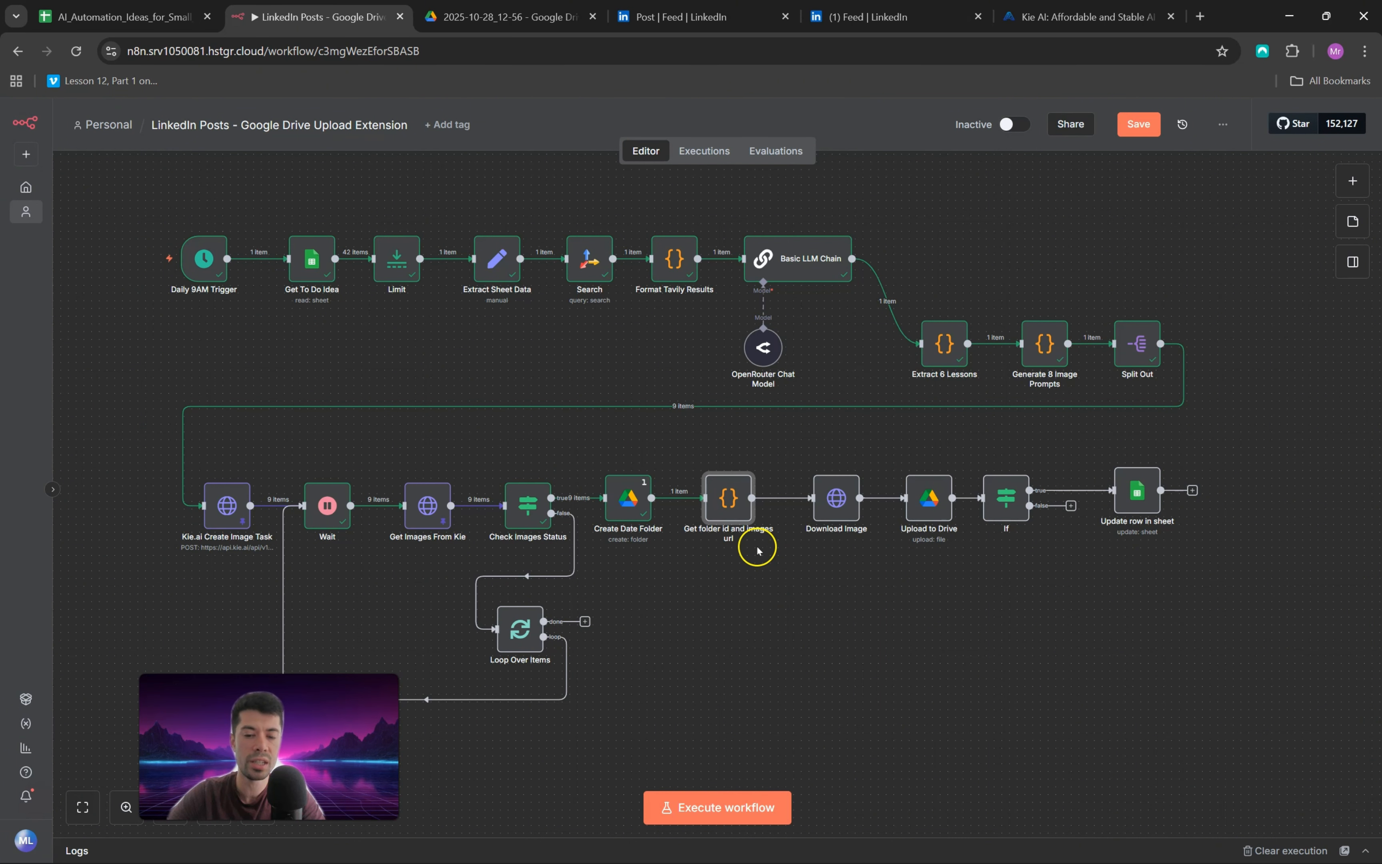
{"action": "double_click", "coordinate": [721, 496]}
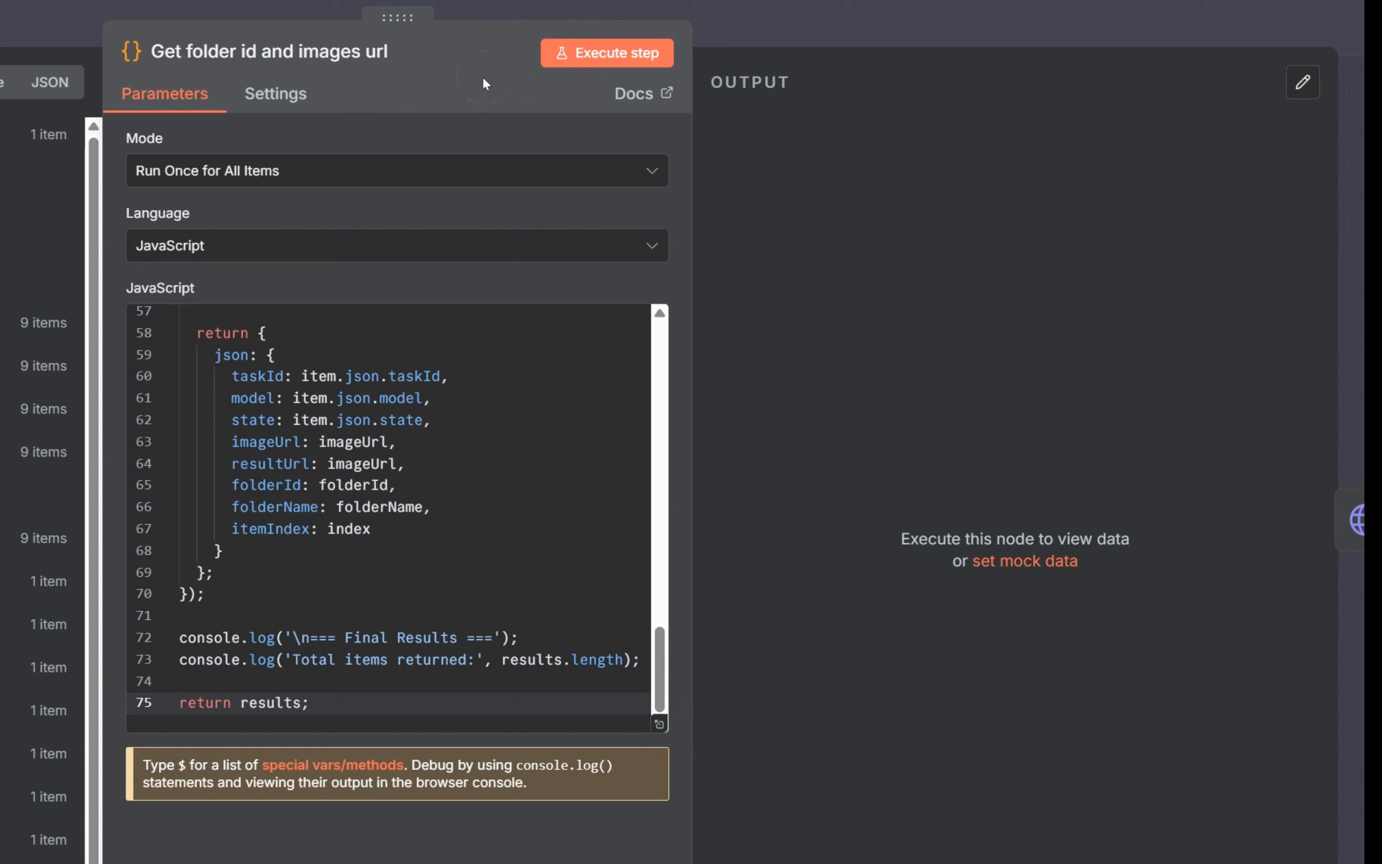
{"action": "left_click", "coordinate": [600, 53]}
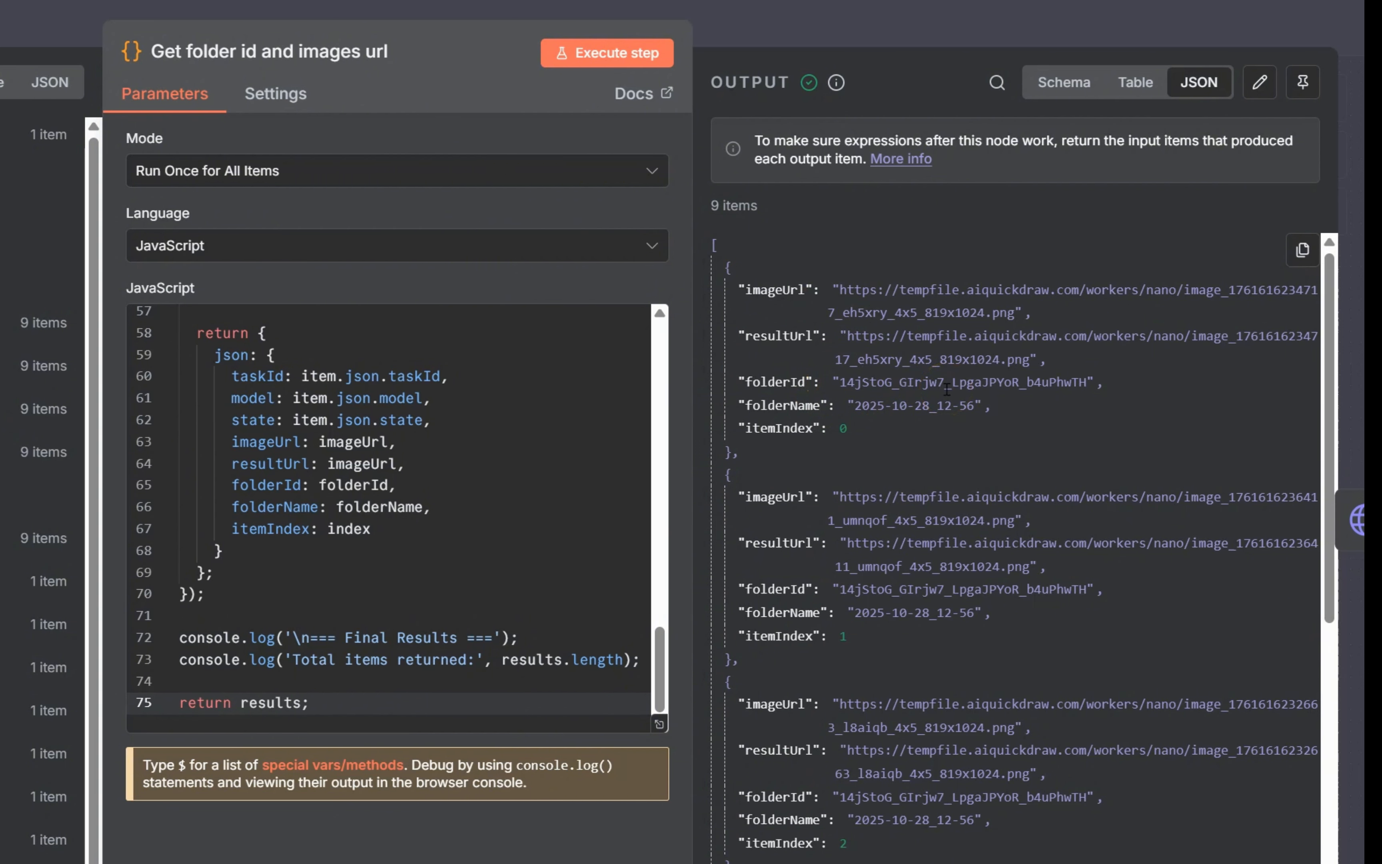
{"action": "left_click", "coordinate": [15, 62]}
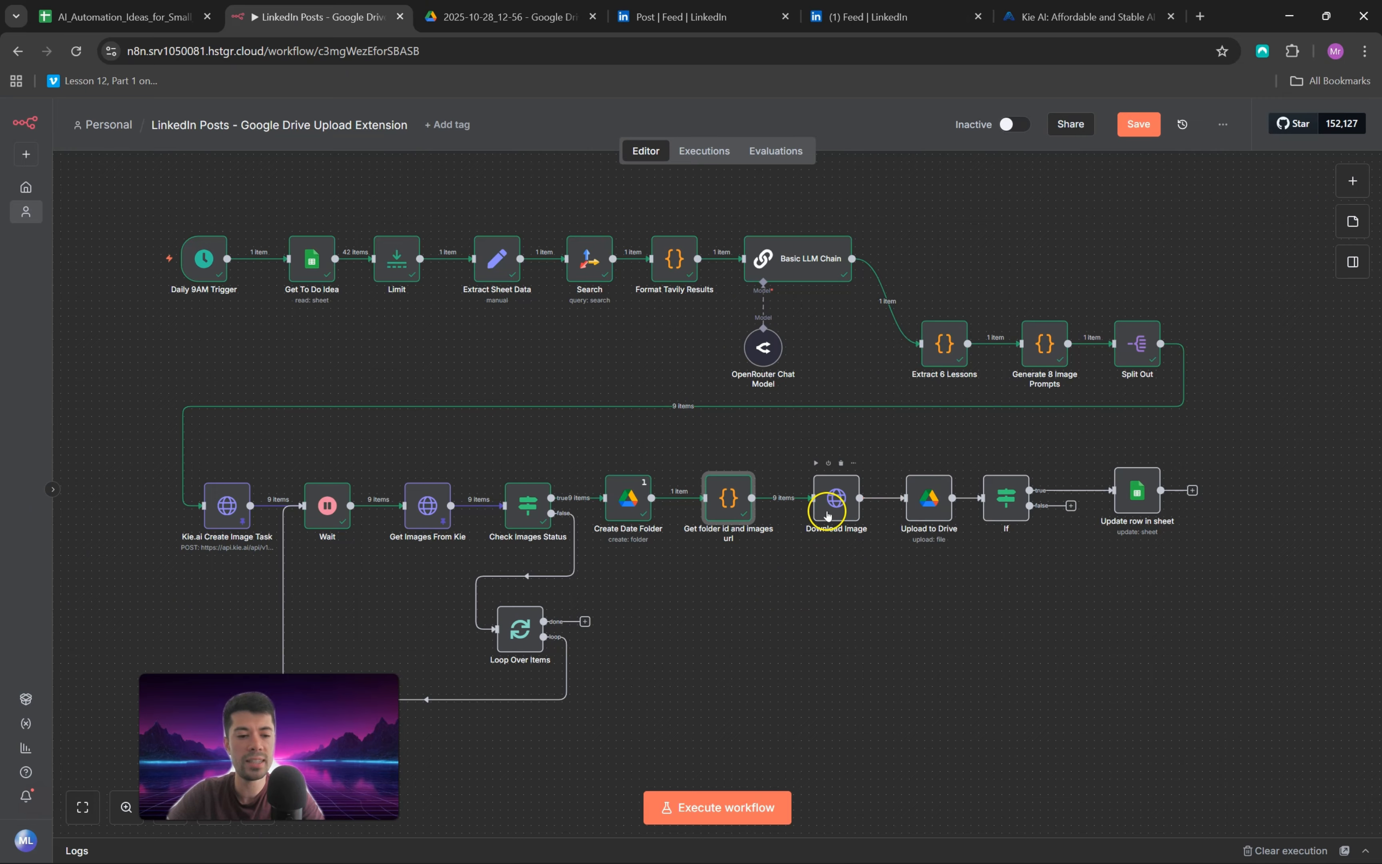
Step: Execute the Download Image node and review the binary image files in its output
{"action": "double_click", "coordinate": [836, 497]}
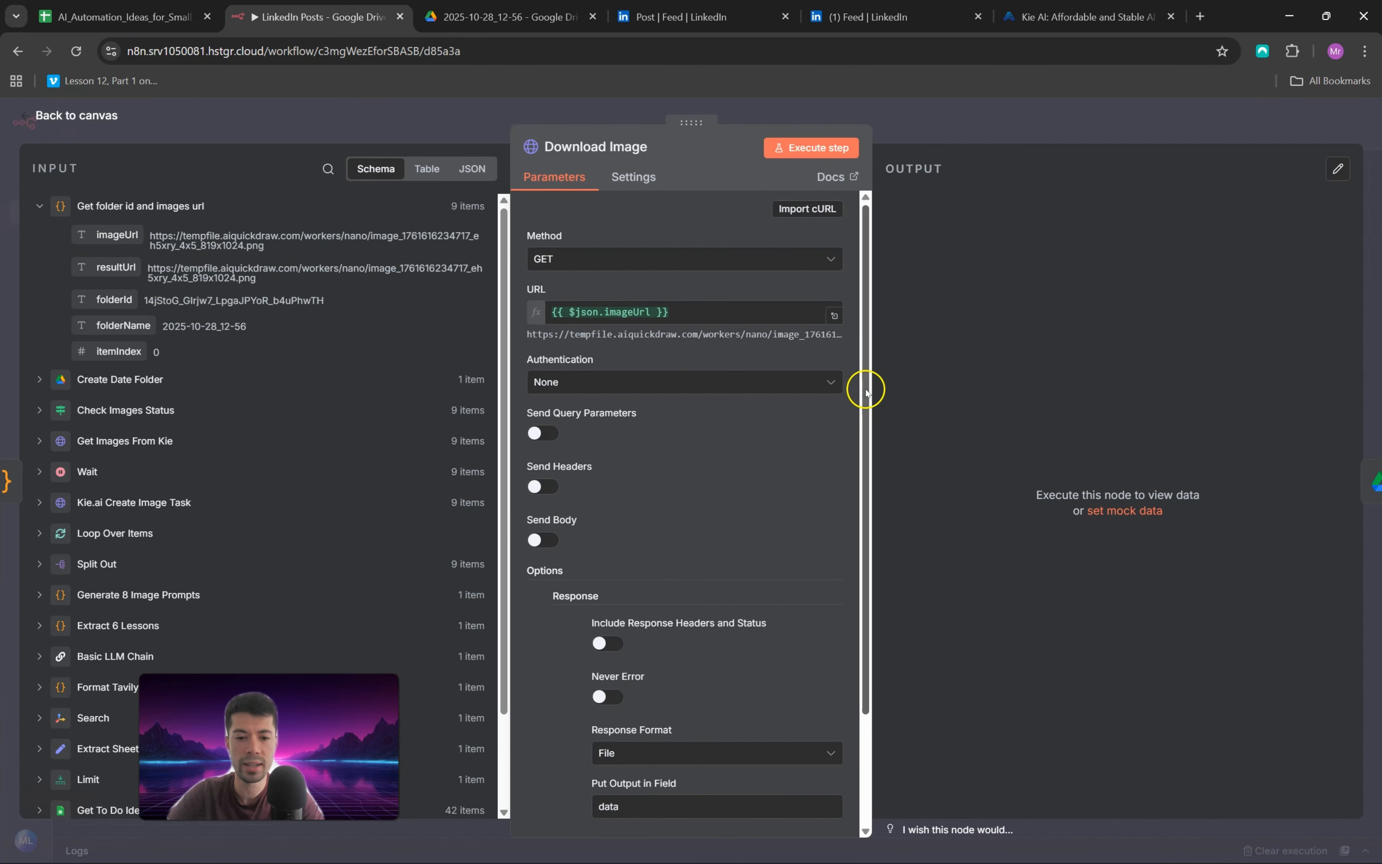
{"action": "left_click", "coordinate": [815, 148]}
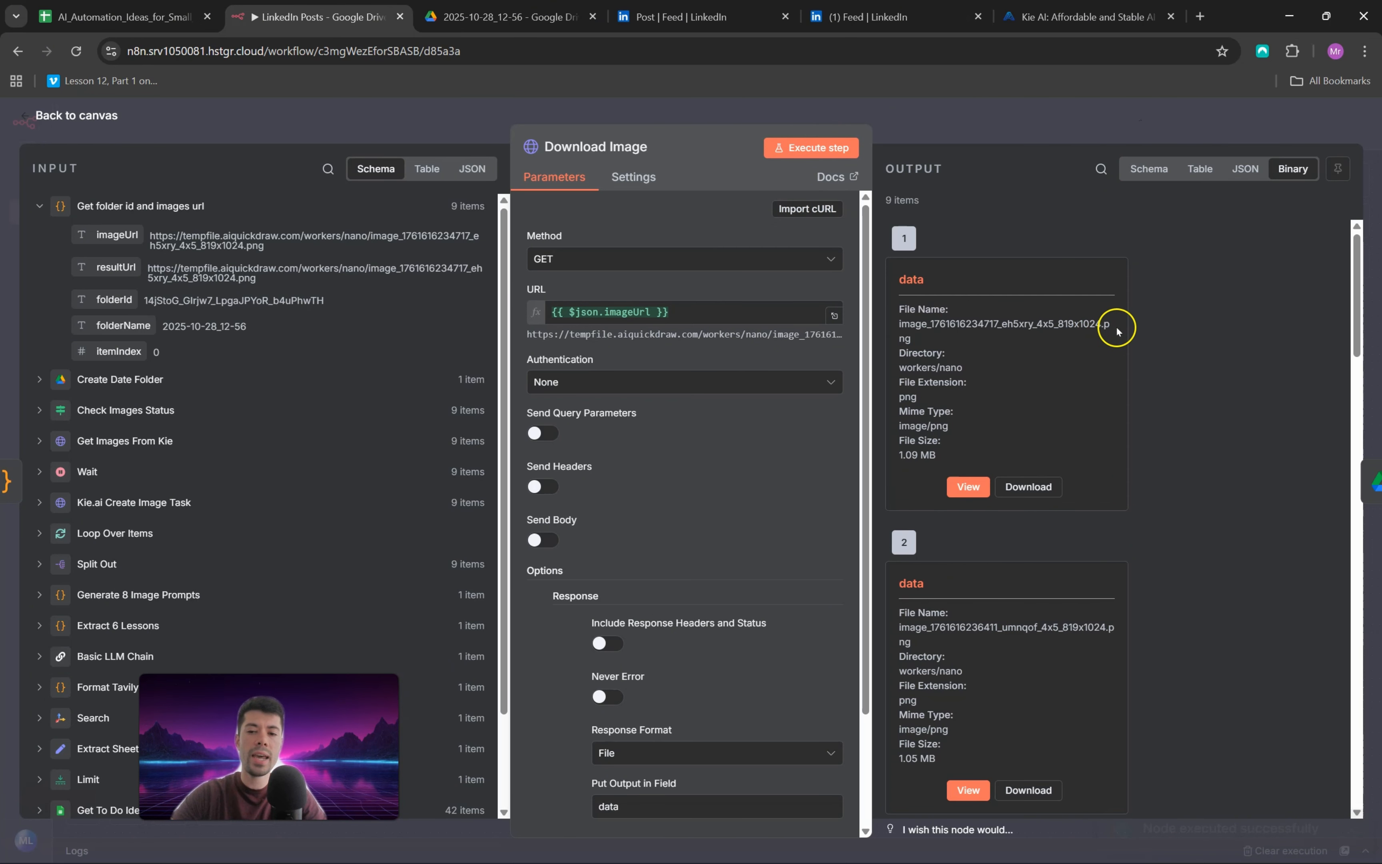
{"action": "scroll", "coordinate": [1121, 328], "scroll_direction": "down", "scroll_amount": 20}
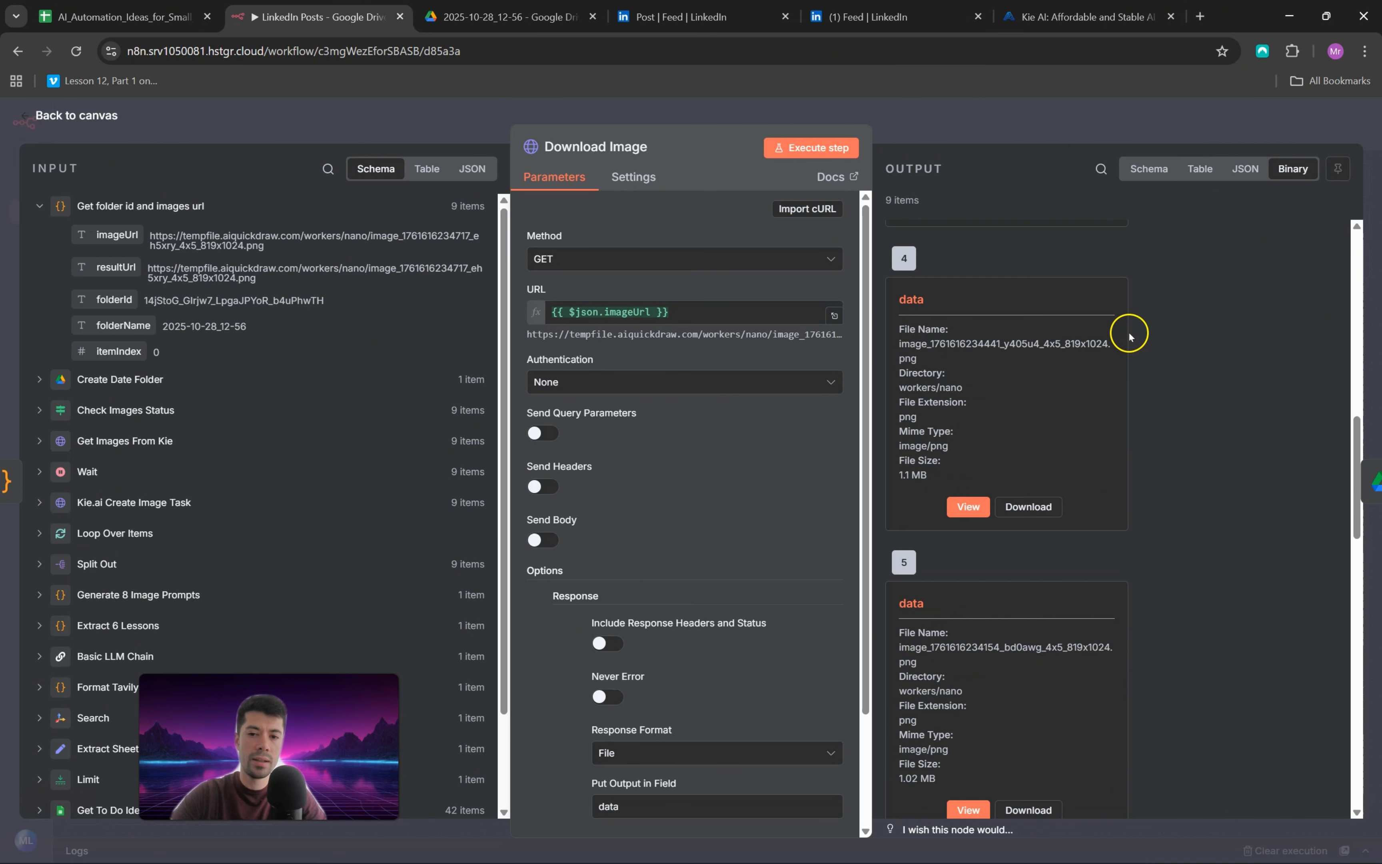
{"action": "scroll", "coordinate": [1127, 361], "scroll_direction": "down", "scroll_amount": 6}
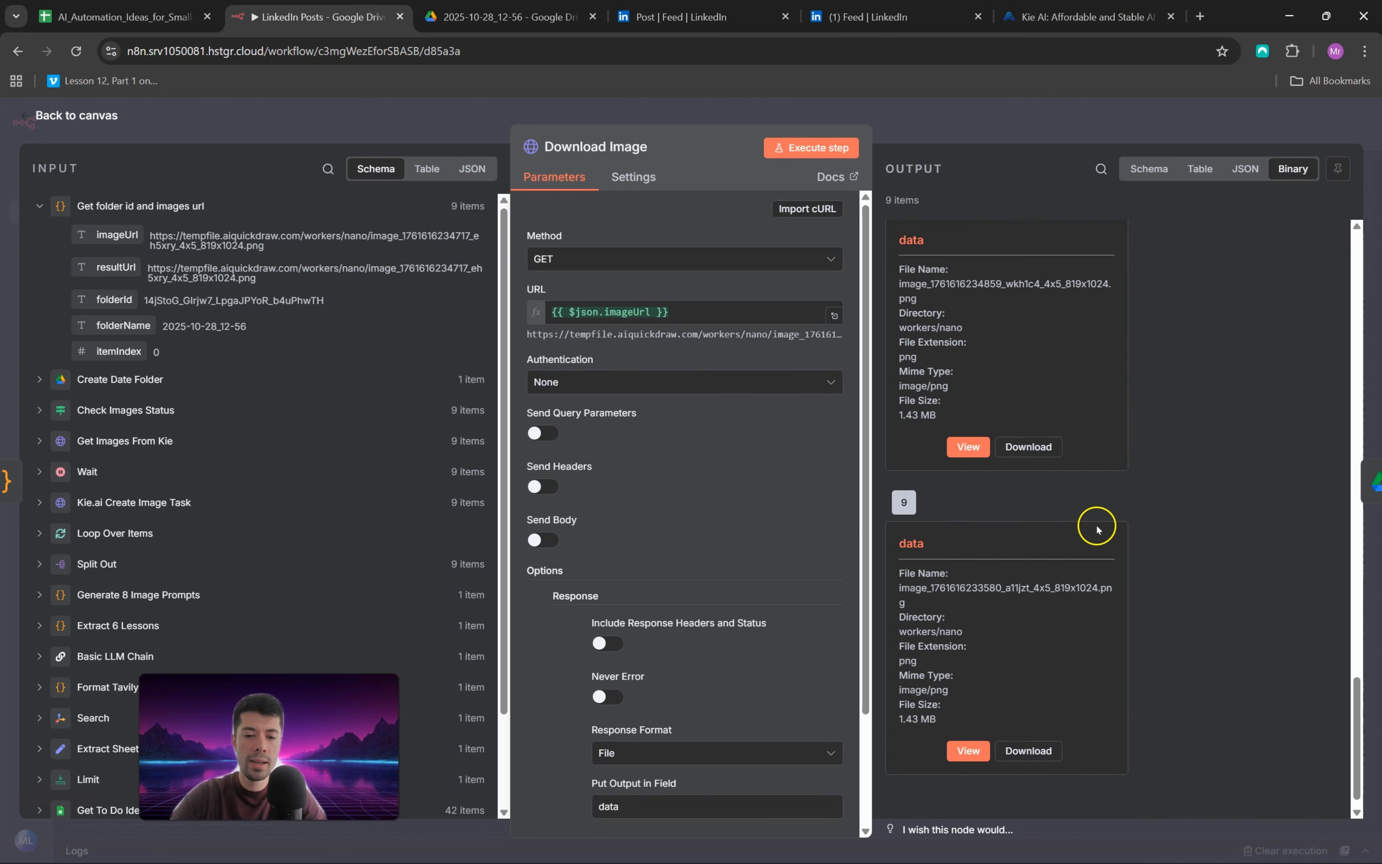
{"action": "scroll", "coordinate": [1097, 528], "scroll_direction": "up", "scroll_amount": 20}
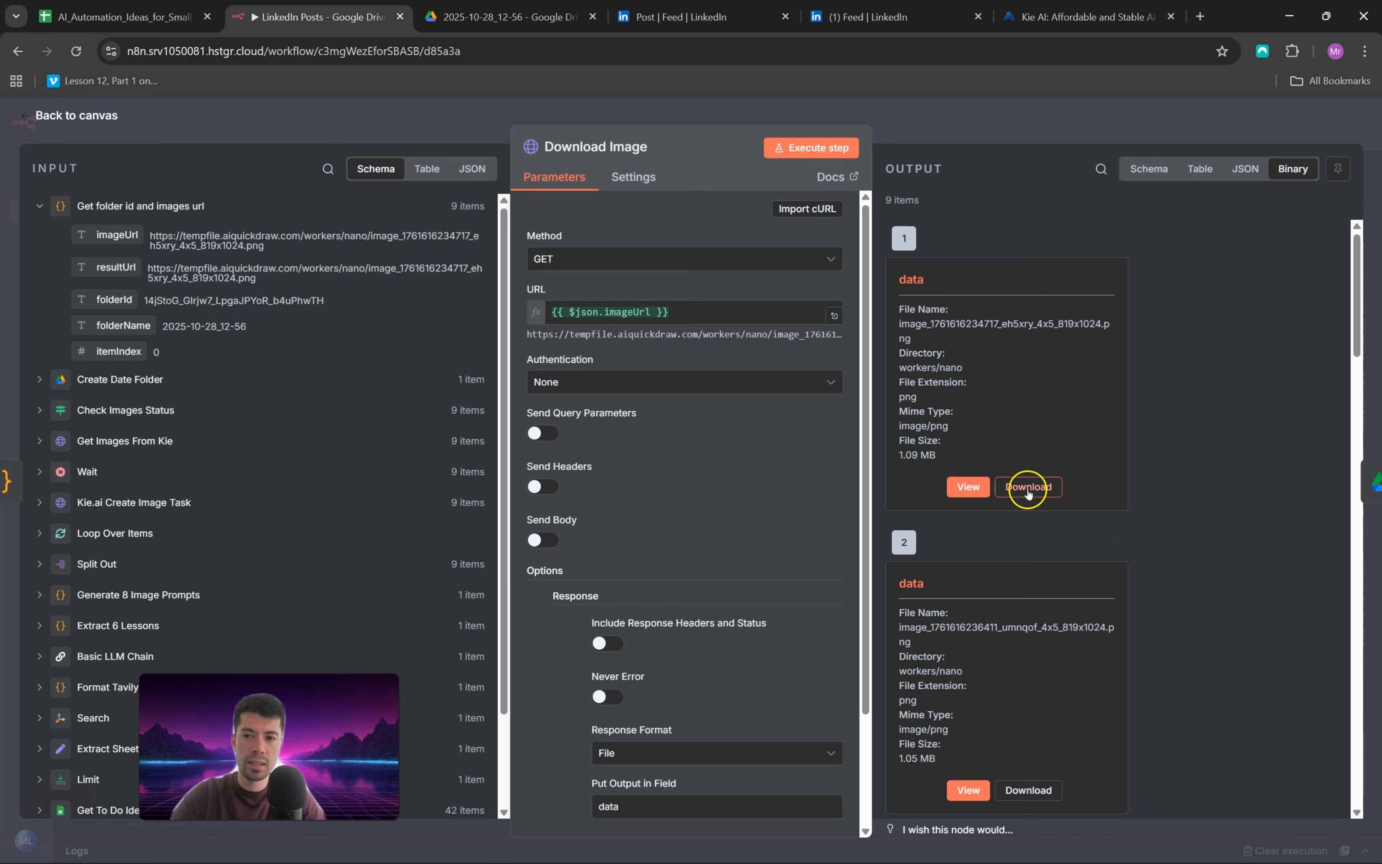
Step: Check the 2025-10-28_12-56 folder in Google Drive, then review the input data field and file name settings of the Upload to Drive node
{"action": "left_click", "coordinate": [25, 118]}
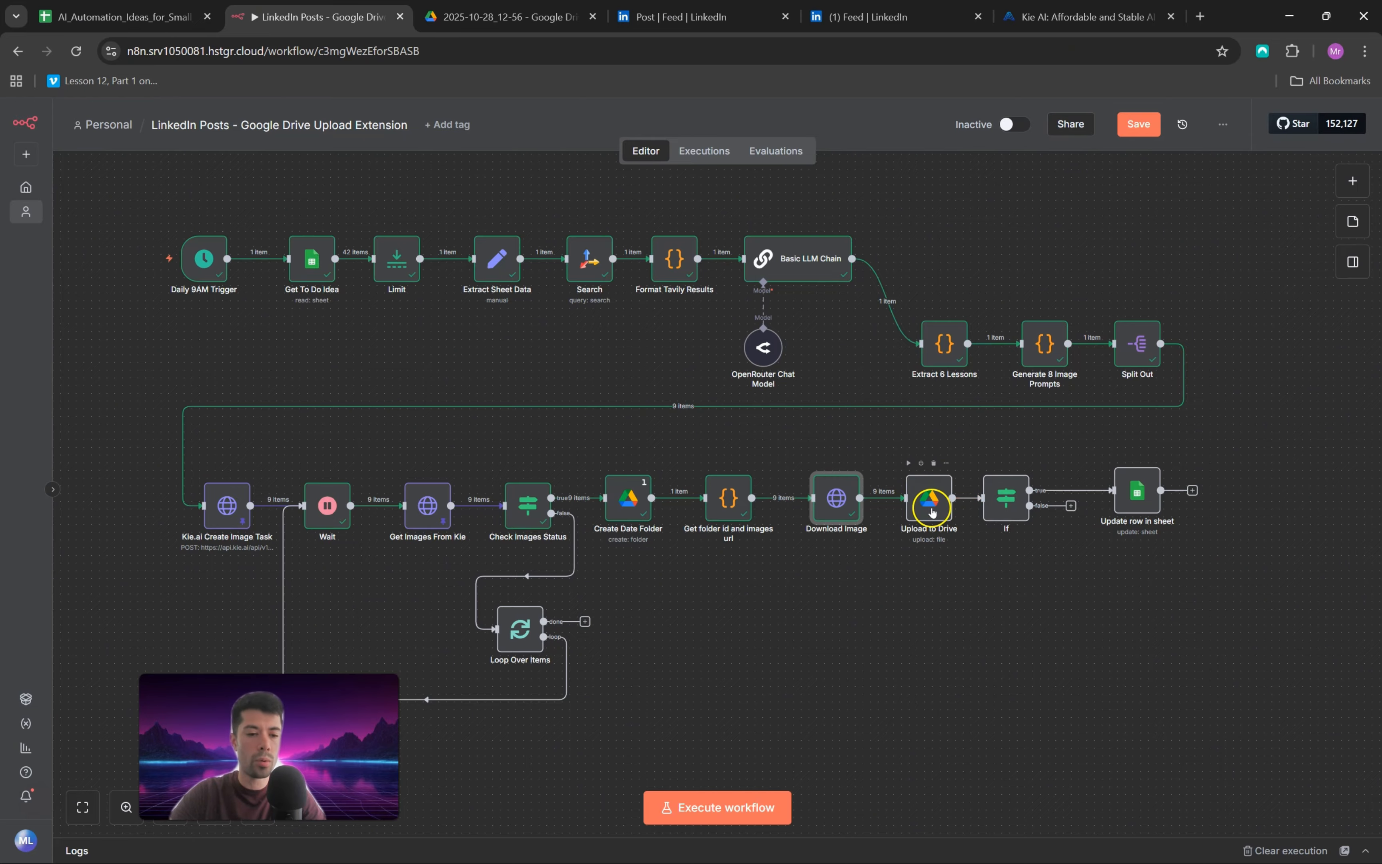
{"action": "left_click", "coordinate": [564, 7]}
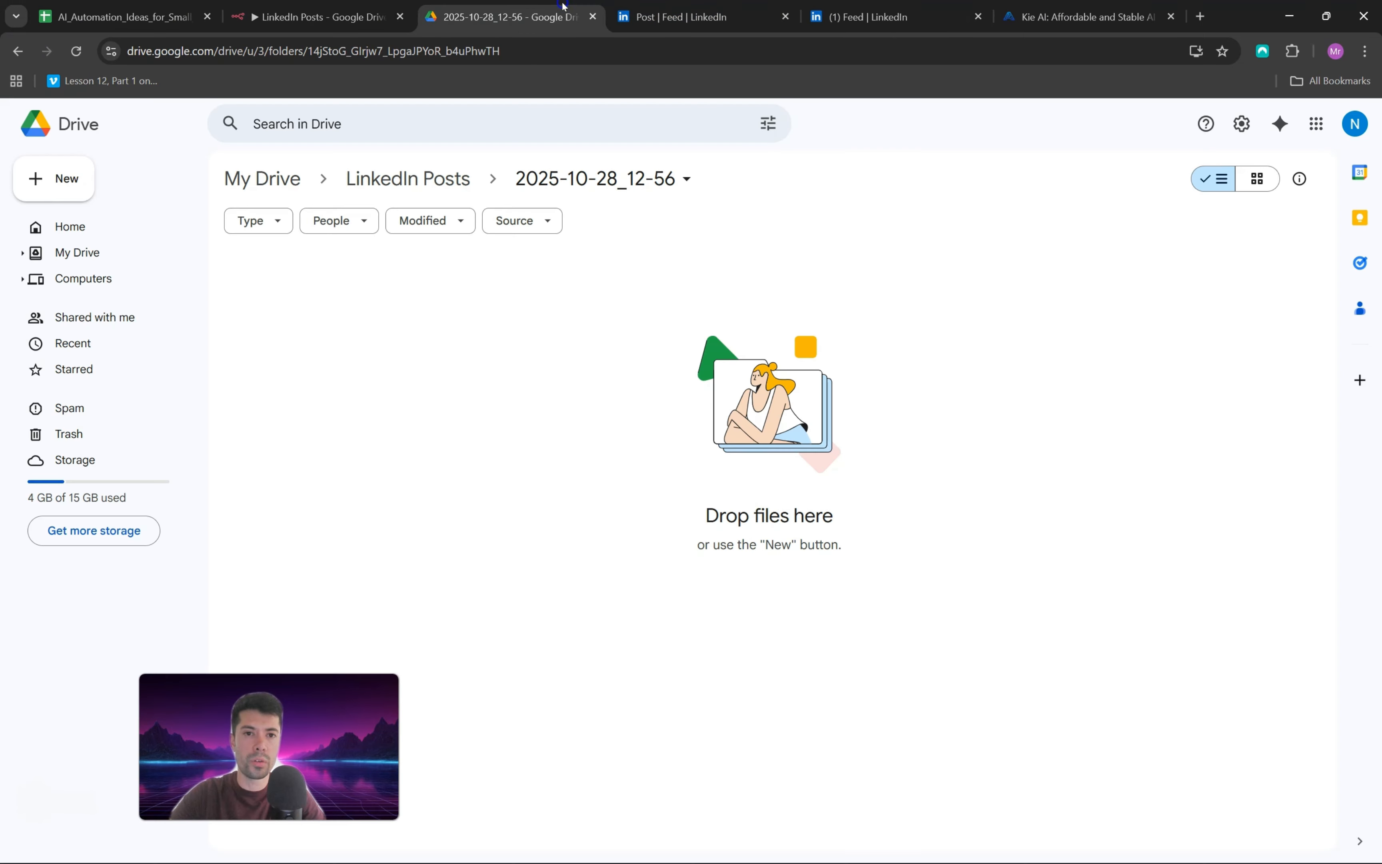
{"action": "left_click", "coordinate": [360, 16]}
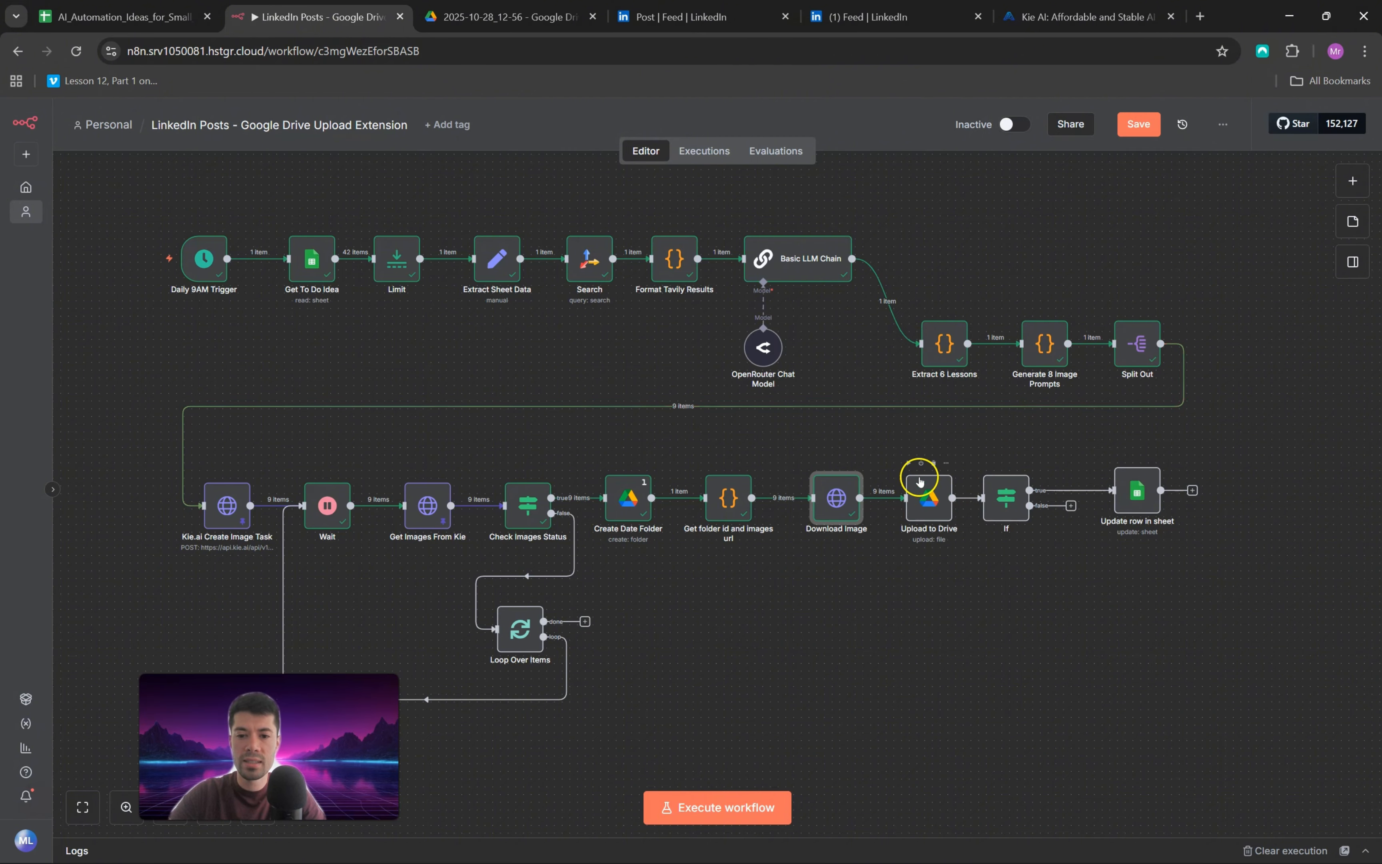
{"action": "double_click", "coordinate": [930, 498]}
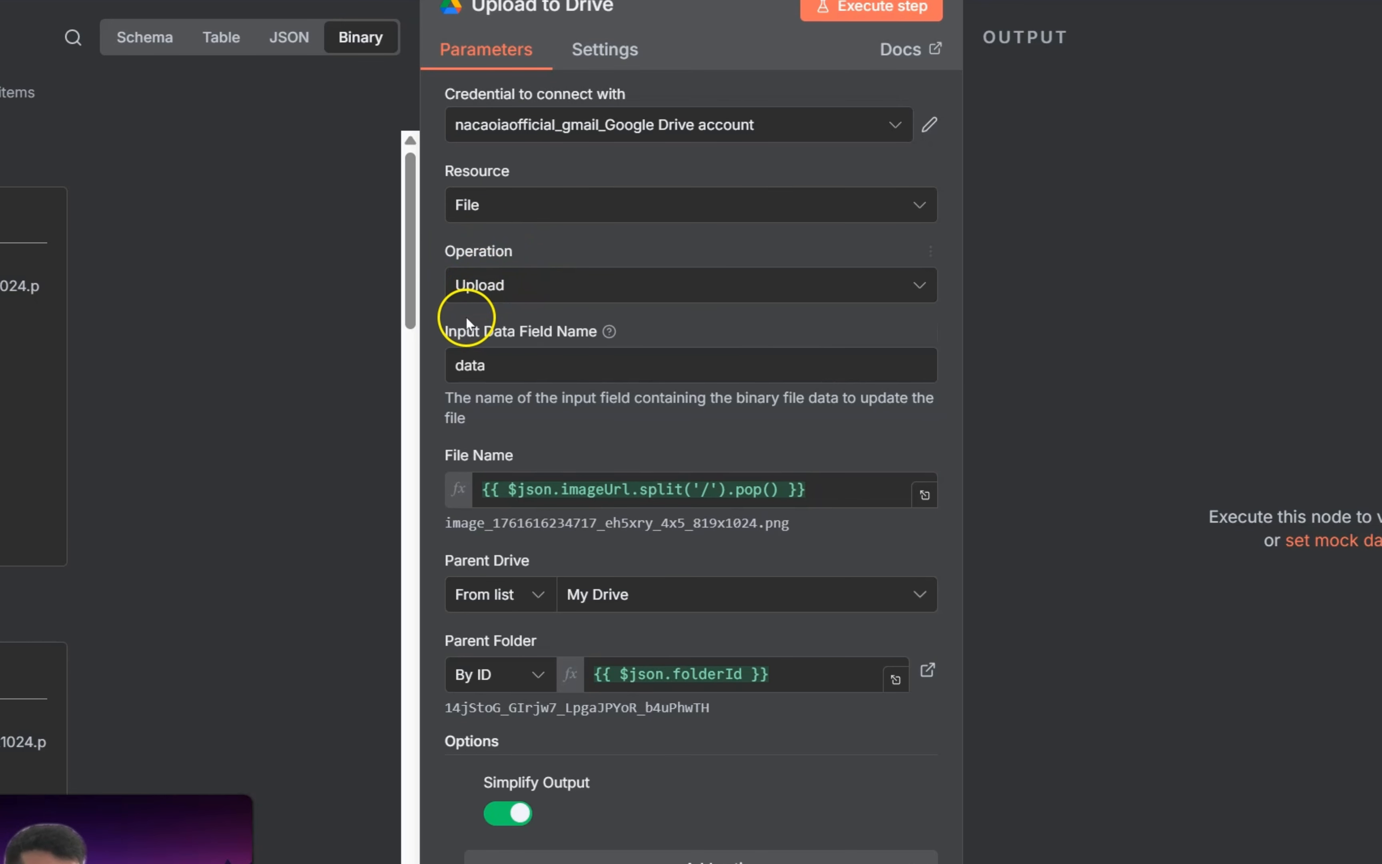
{"action": "left_click_drag", "start_coordinate": [515, 363], "coordinate": [423, 362]}
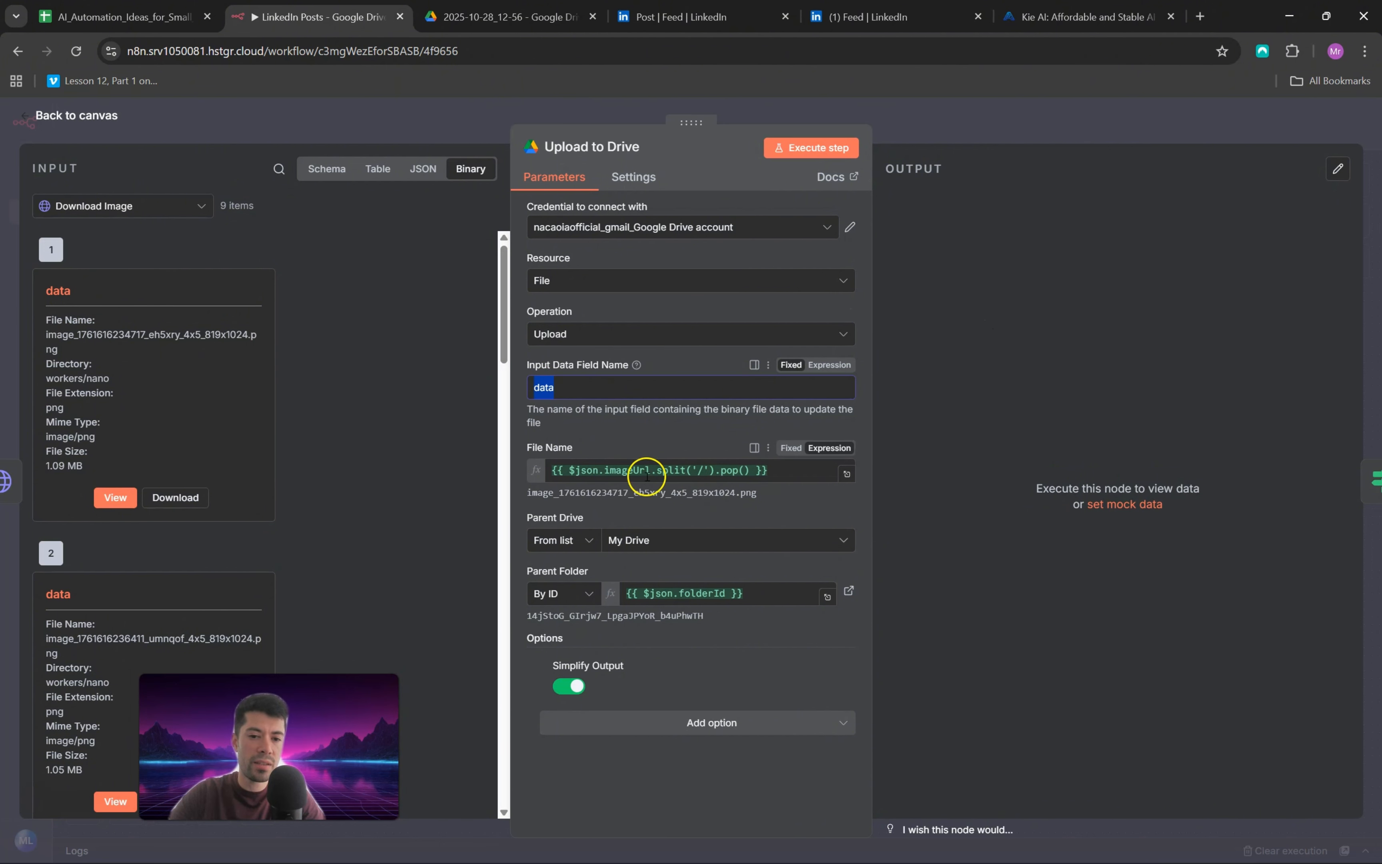
{"action": "left_click_drag", "start_coordinate": [527, 492], "coordinate": [760, 493]}
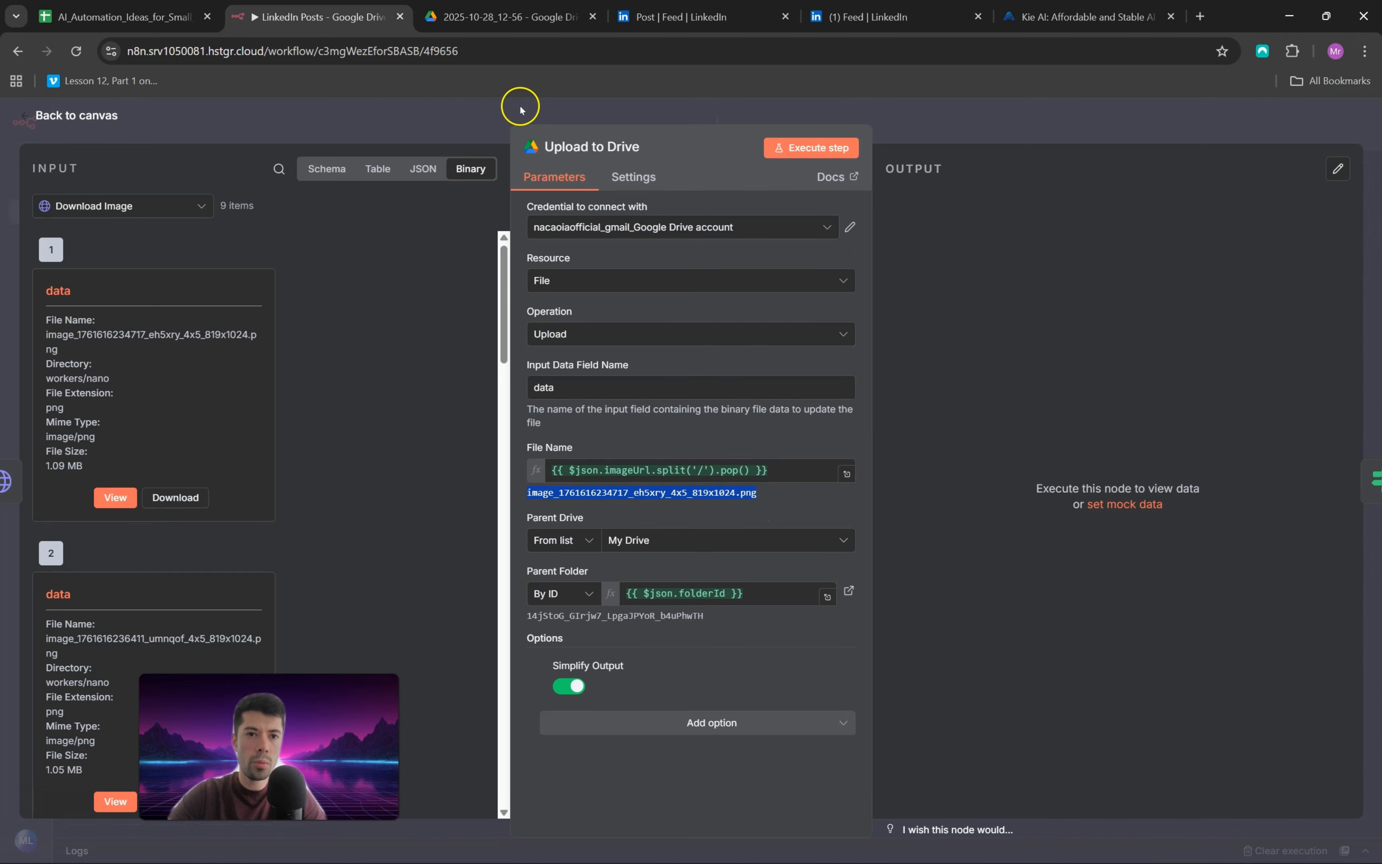
Step: Execute the Upload to Drive node and switch to the 2025-10-28_12-56 folder in Google Drive
{"action": "left_click", "coordinate": [503, 16]}
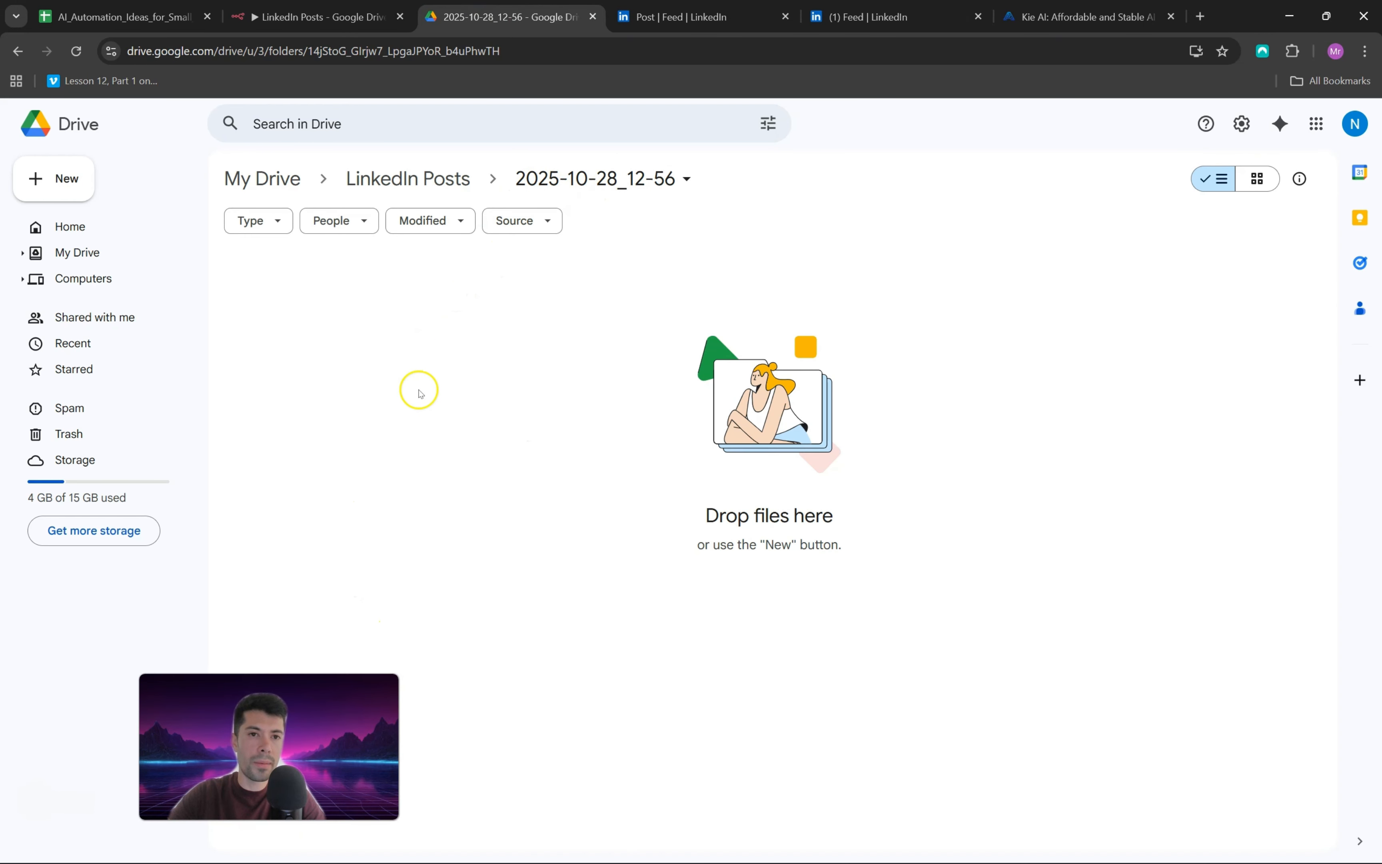
{"action": "key", "text": "ctrl+shift+Tab"}
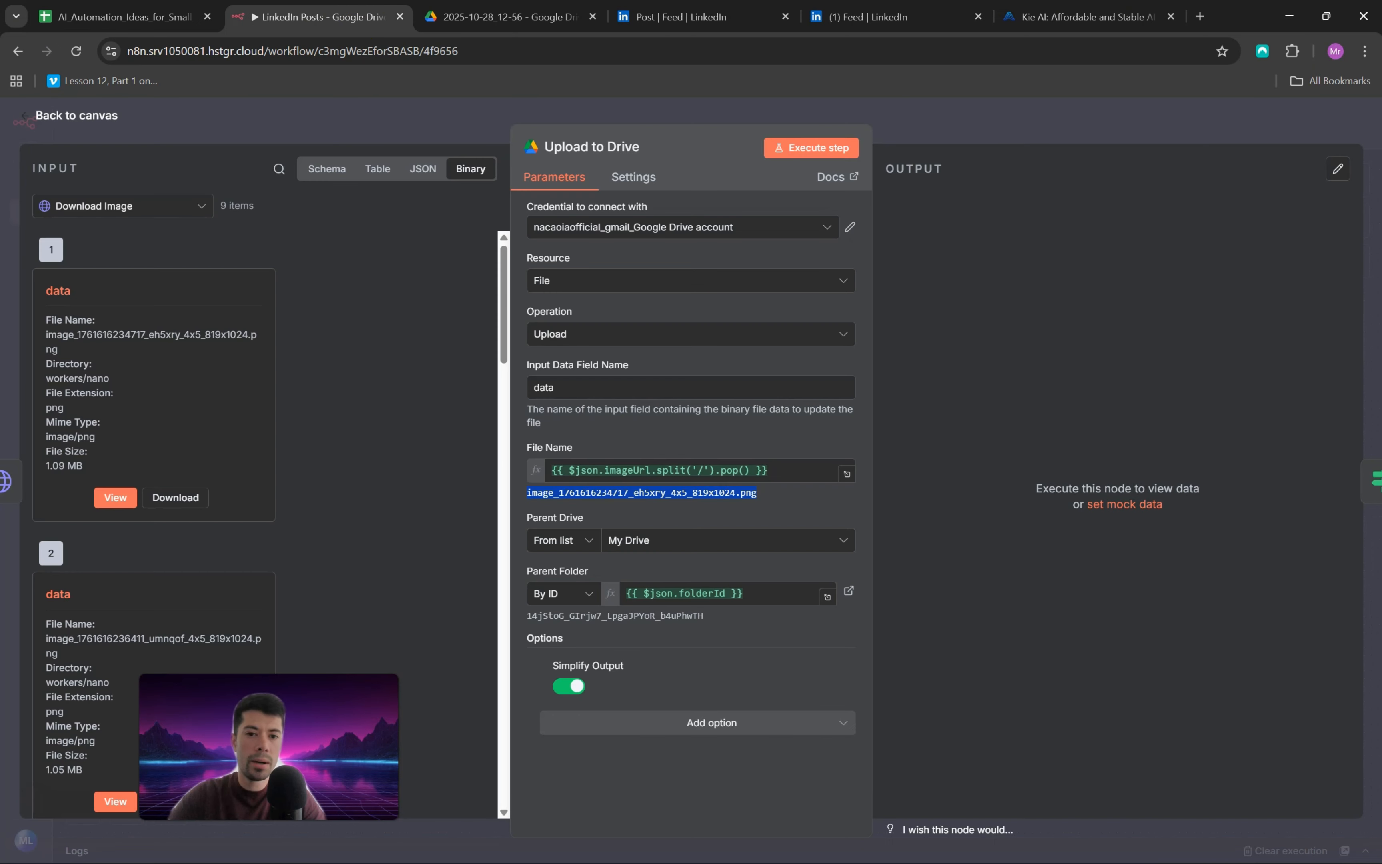
{"action": "left_click", "coordinate": [804, 150]}
{"action": "key", "text": "ctrl+Tab"}
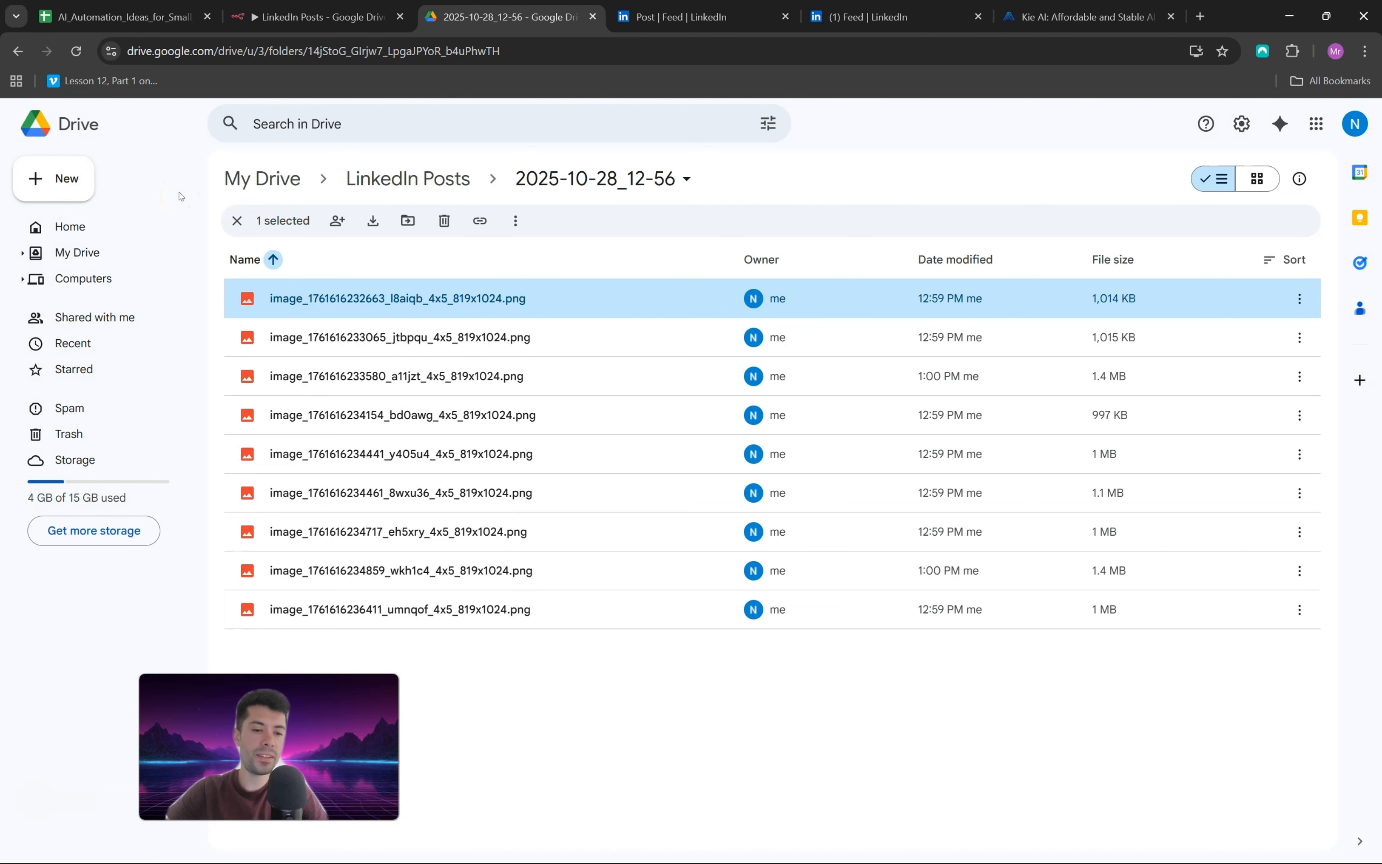
Step: Preview the first uploaded image in the date folder and browse through the following carousel images
{"action": "double_click", "coordinate": [425, 296]}
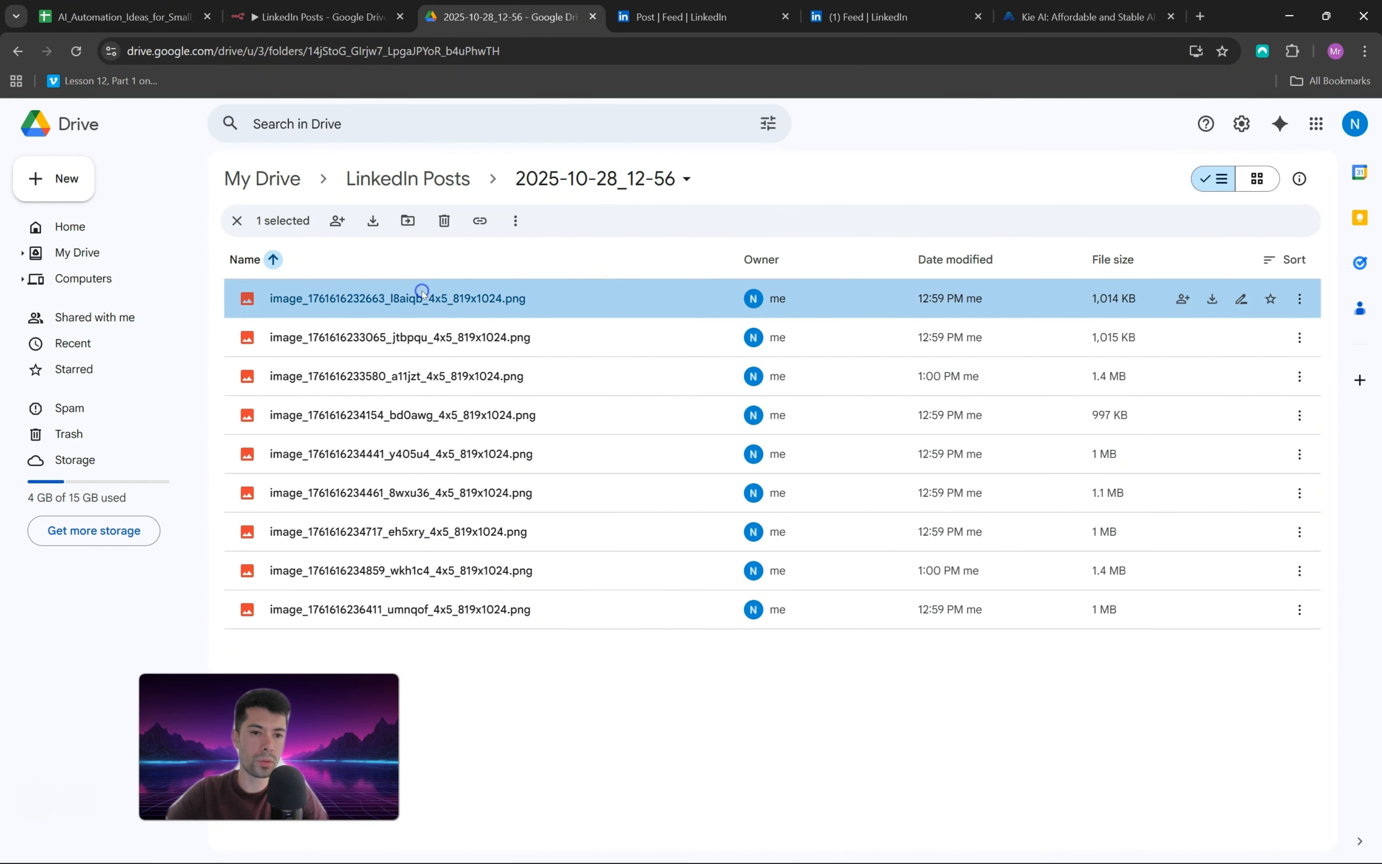
{"action": "key", "text": "Right"}
{"action": "key", "text": "Right"}
{"action": "key", "text": "Right"}
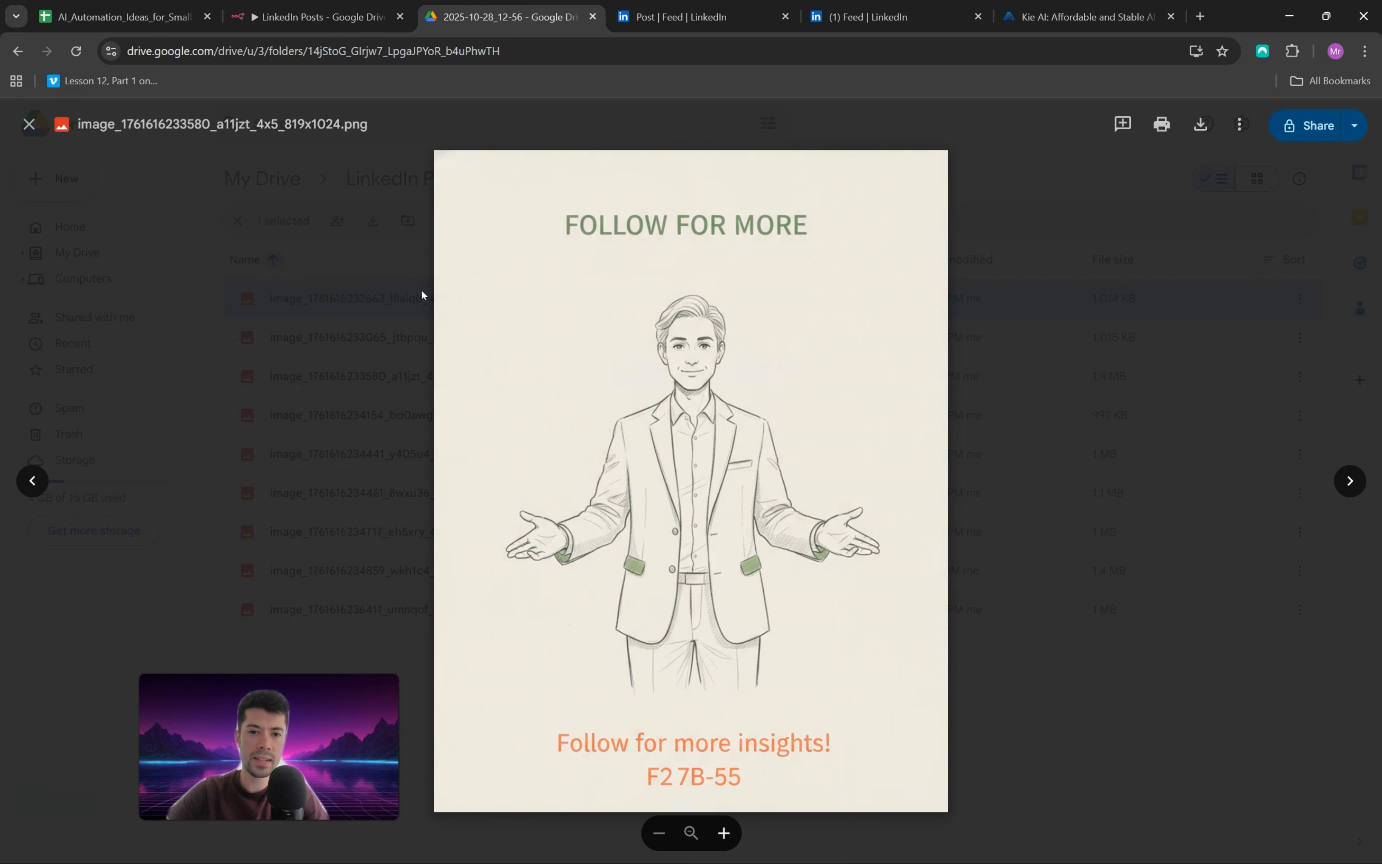
{"action": "key", "text": "Right"}
{"action": "key", "text": "Right"}
{"action": "key", "text": "Right"}
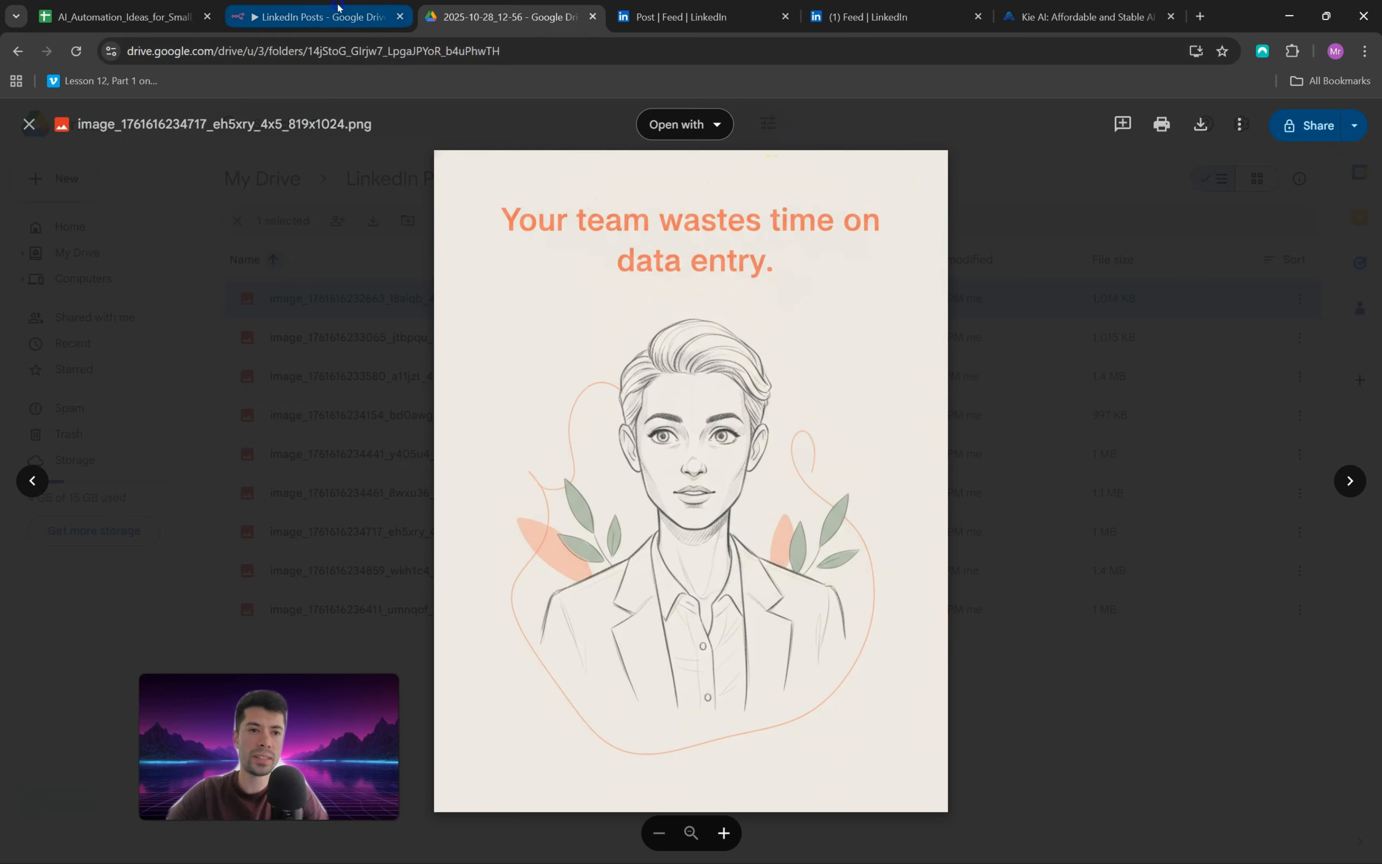
Step: Return to the n8n canvas, move the If node slightly closer to Update row in sheet, and review its condition on the file id
{"action": "left_click", "coordinate": [320, 16]}
{"action": "left_click", "coordinate": [22, 117]}
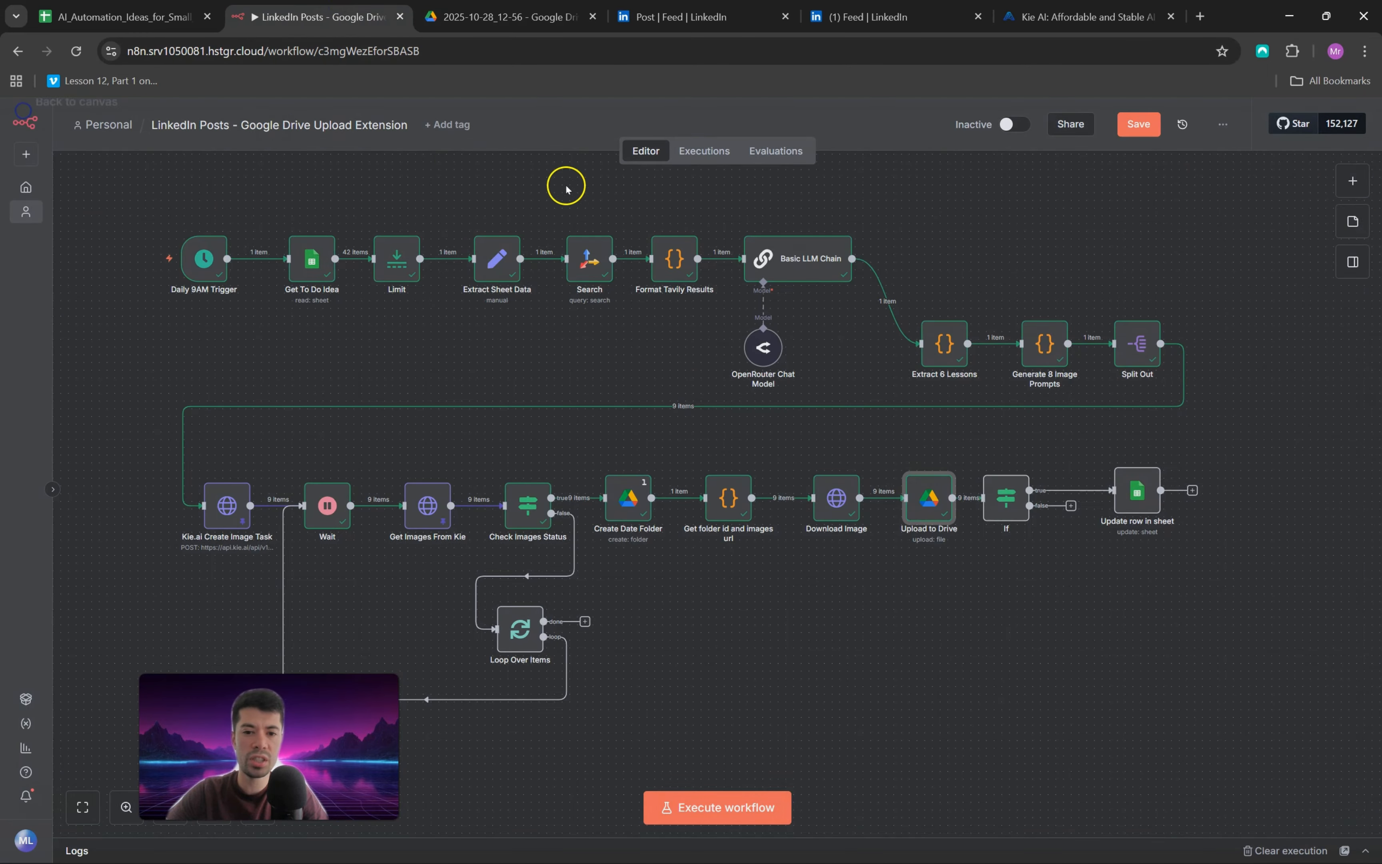
{"action": "left_click_drag", "start_coordinate": [1021, 501], "coordinate": [1044, 501]}
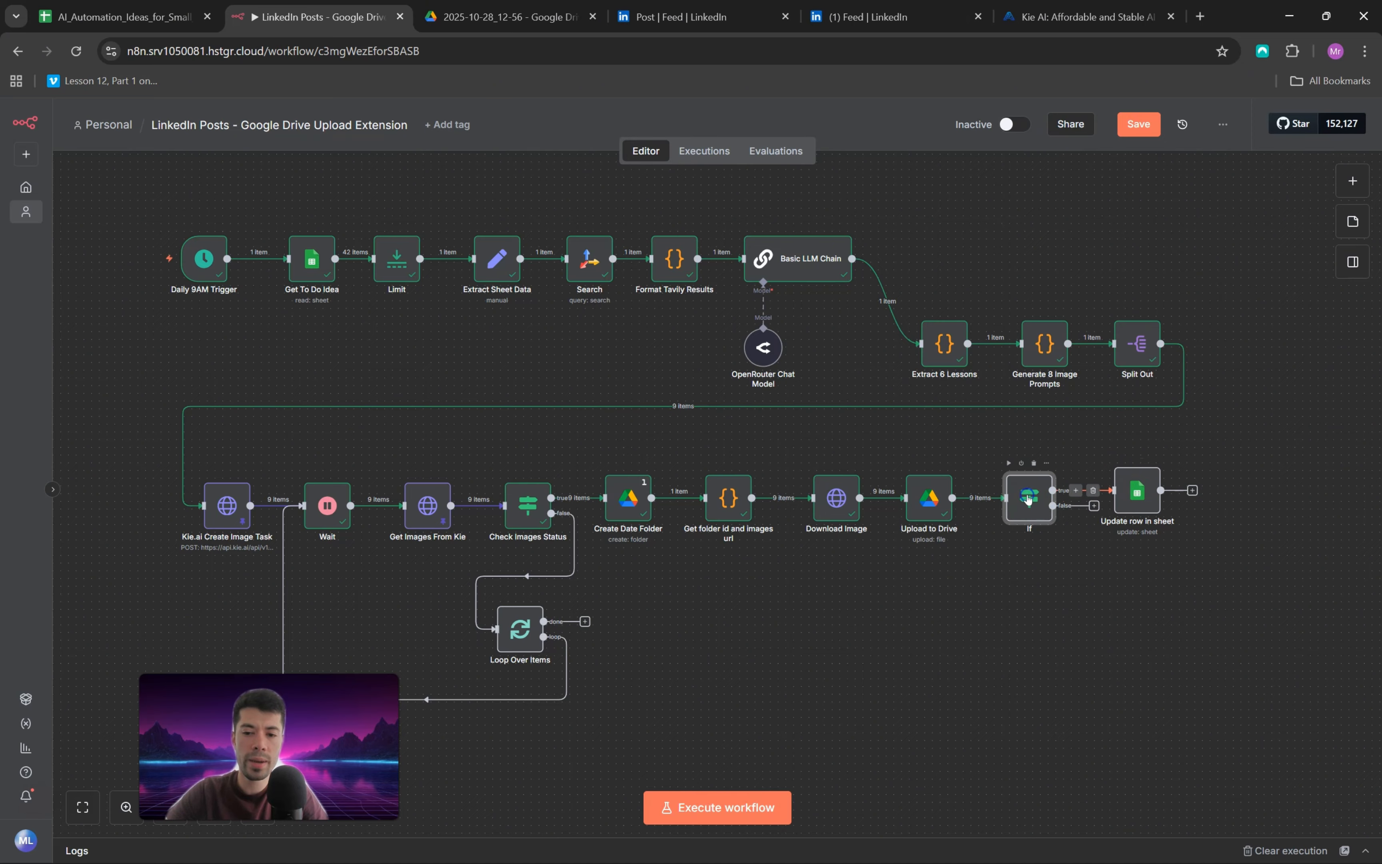
{"action": "double_click", "coordinate": [1027, 495]}
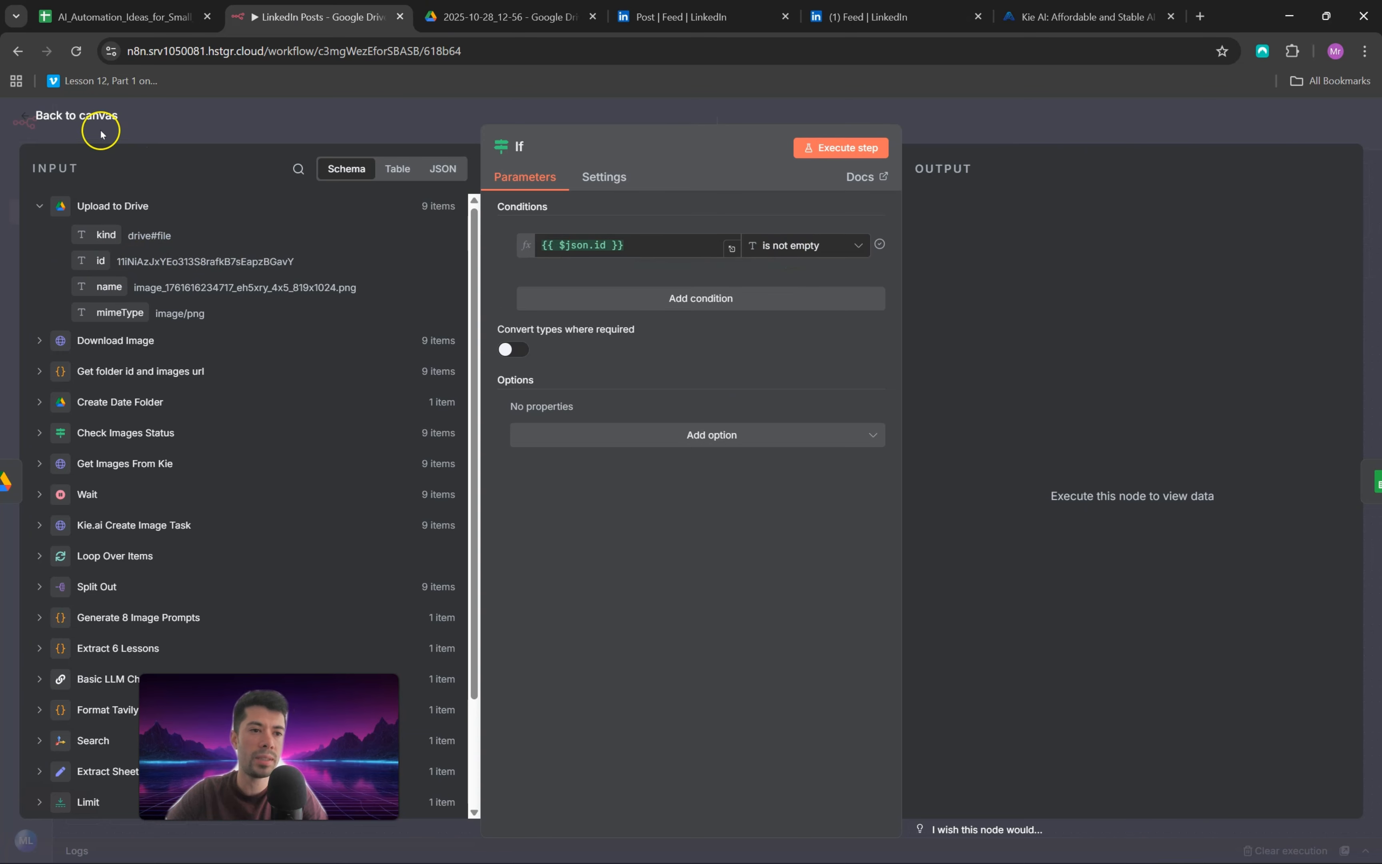
{"action": "left_click", "coordinate": [28, 116]}
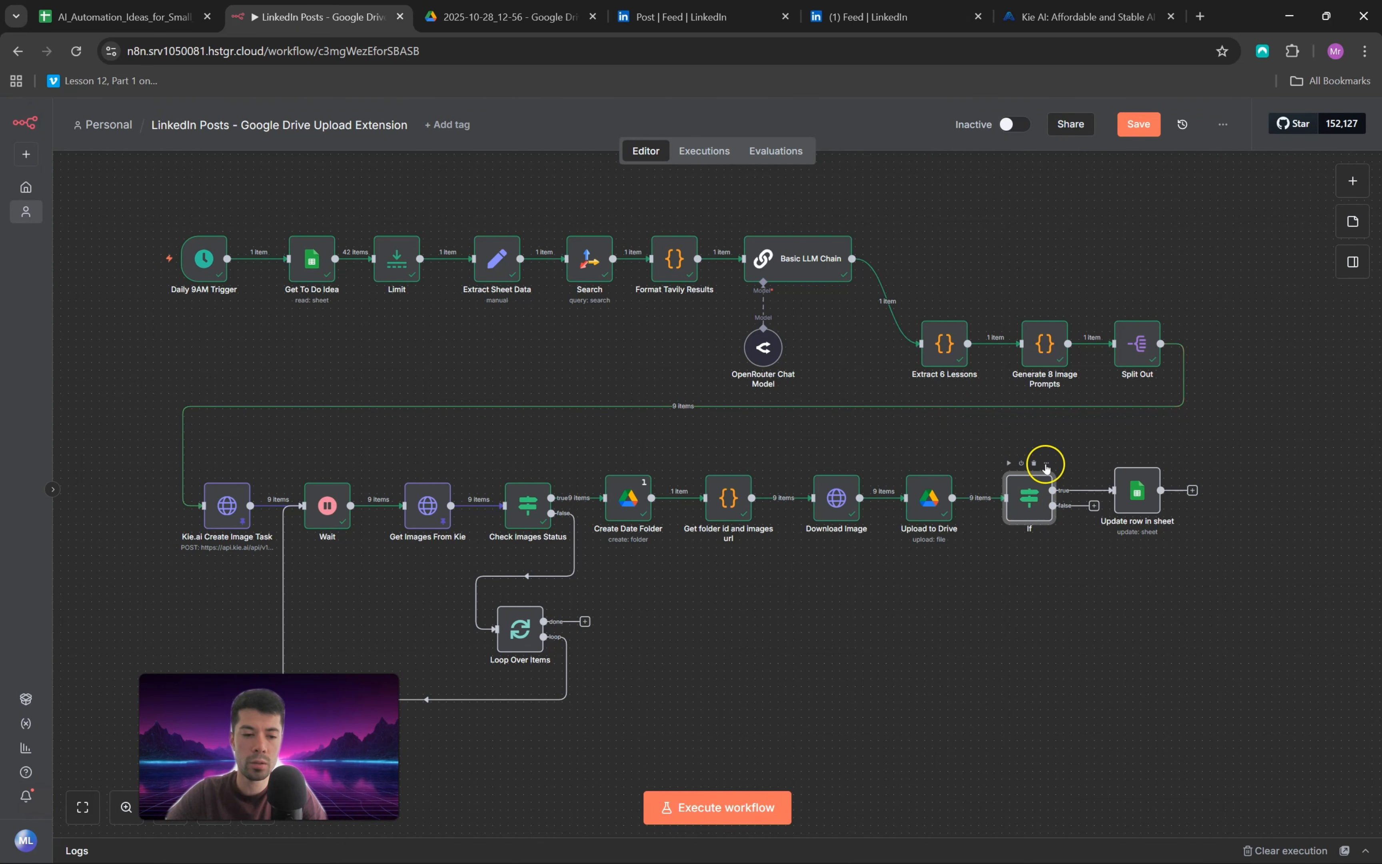
Step: Review the Update row in sheet node's settings and check the Status cell of topic AI-009 in the Google Sheet
{"action": "left_click", "coordinate": [1136, 494]}
{"action": "double_click", "coordinate": [1137, 494]}
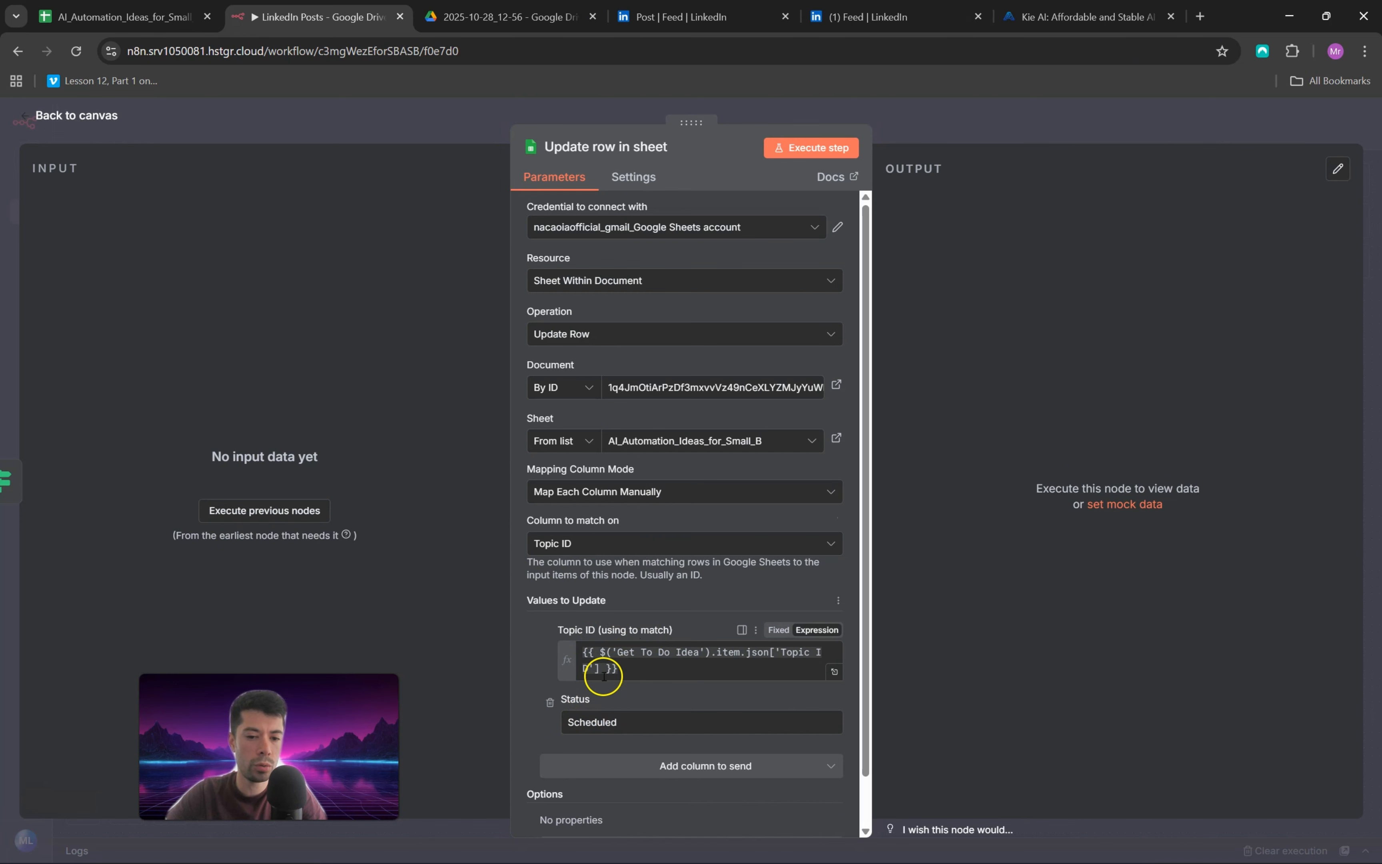
{"action": "left_click", "coordinate": [125, 17]}
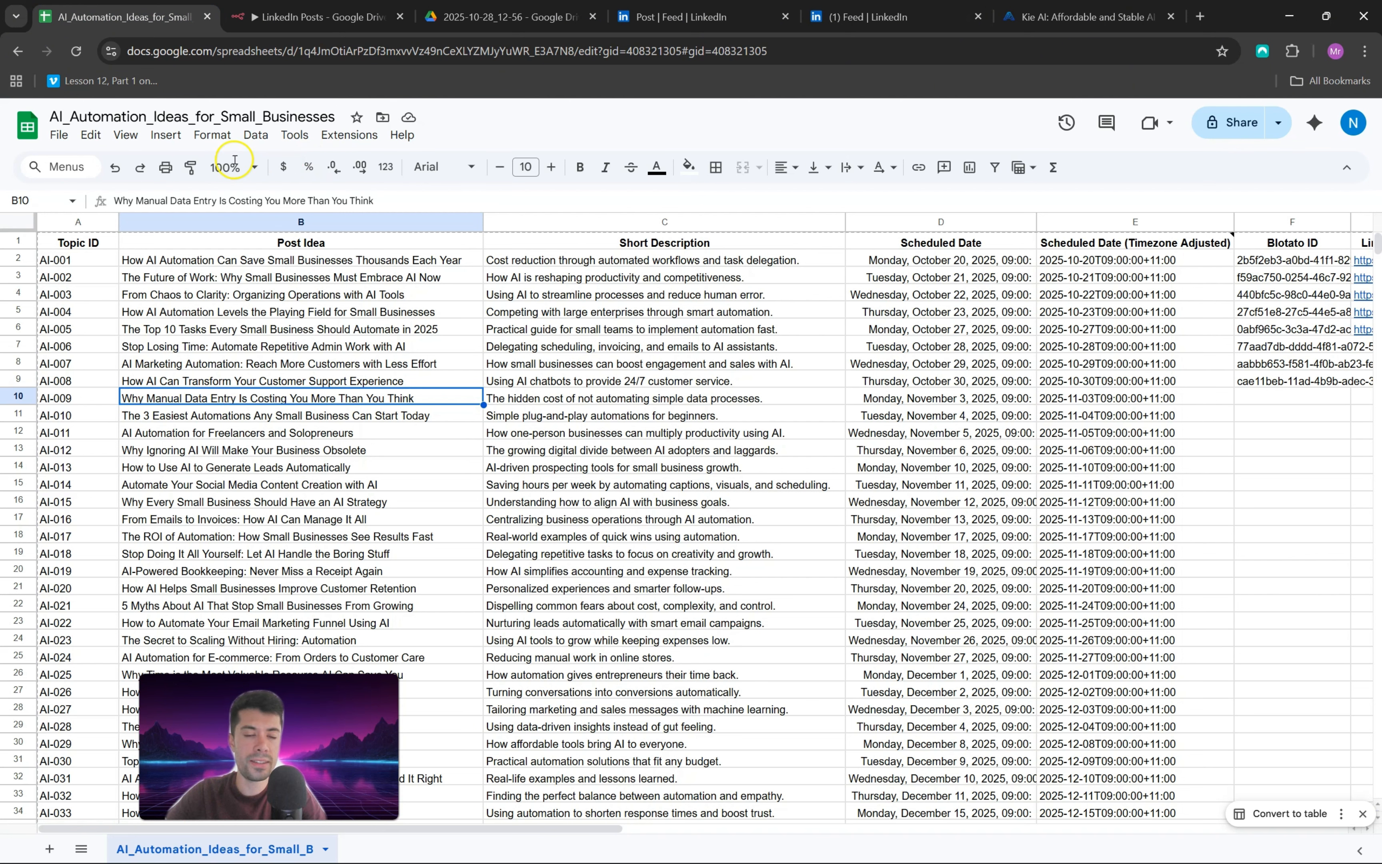
{"action": "left_click", "coordinate": [588, 399]}
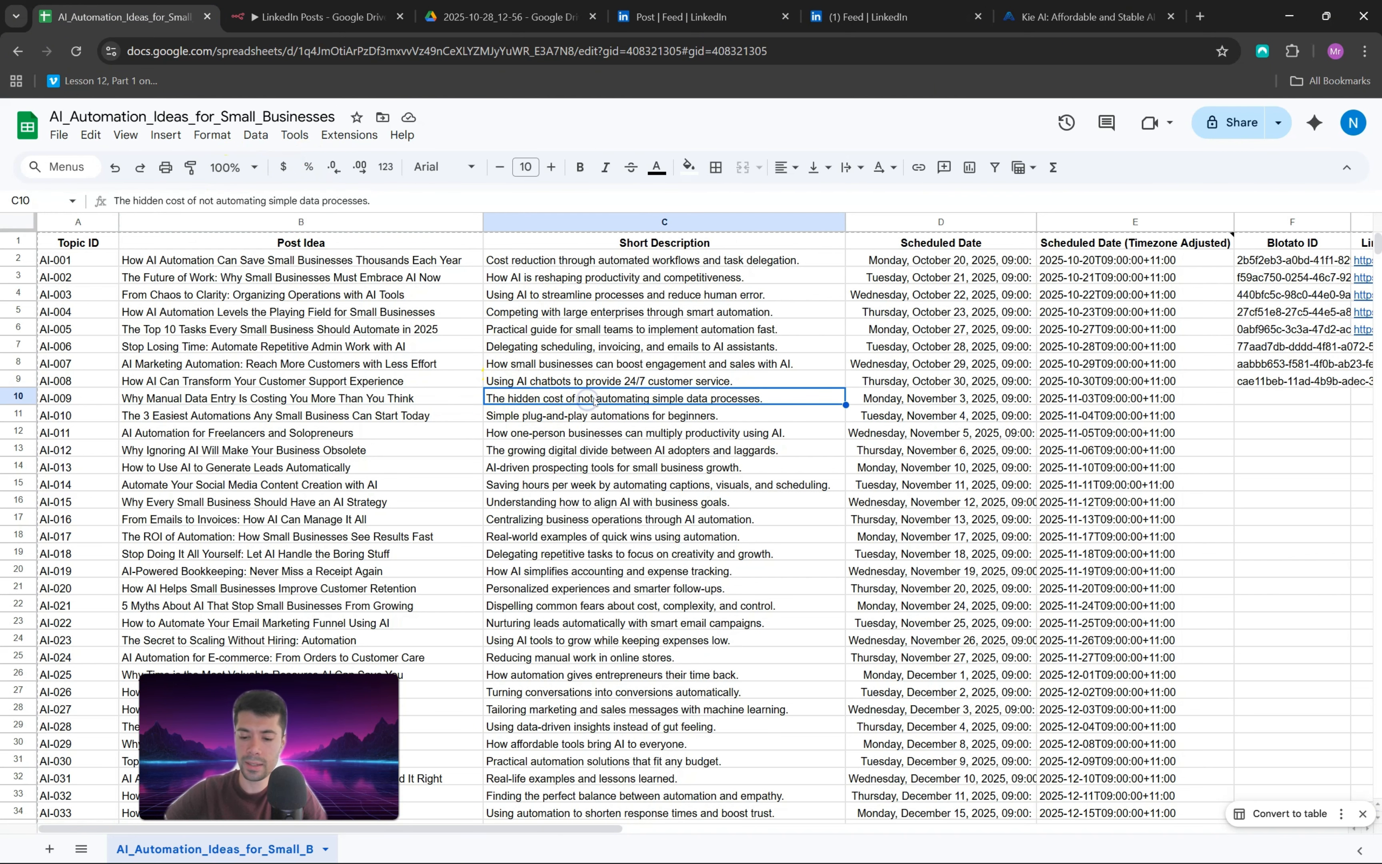
{"action": "key", "text": "Right"}
{"action": "key", "text": "Right"}
{"action": "key", "text": "Right"}
{"action": "key", "text": "Right"}
{"action": "key", "text": "Right"}
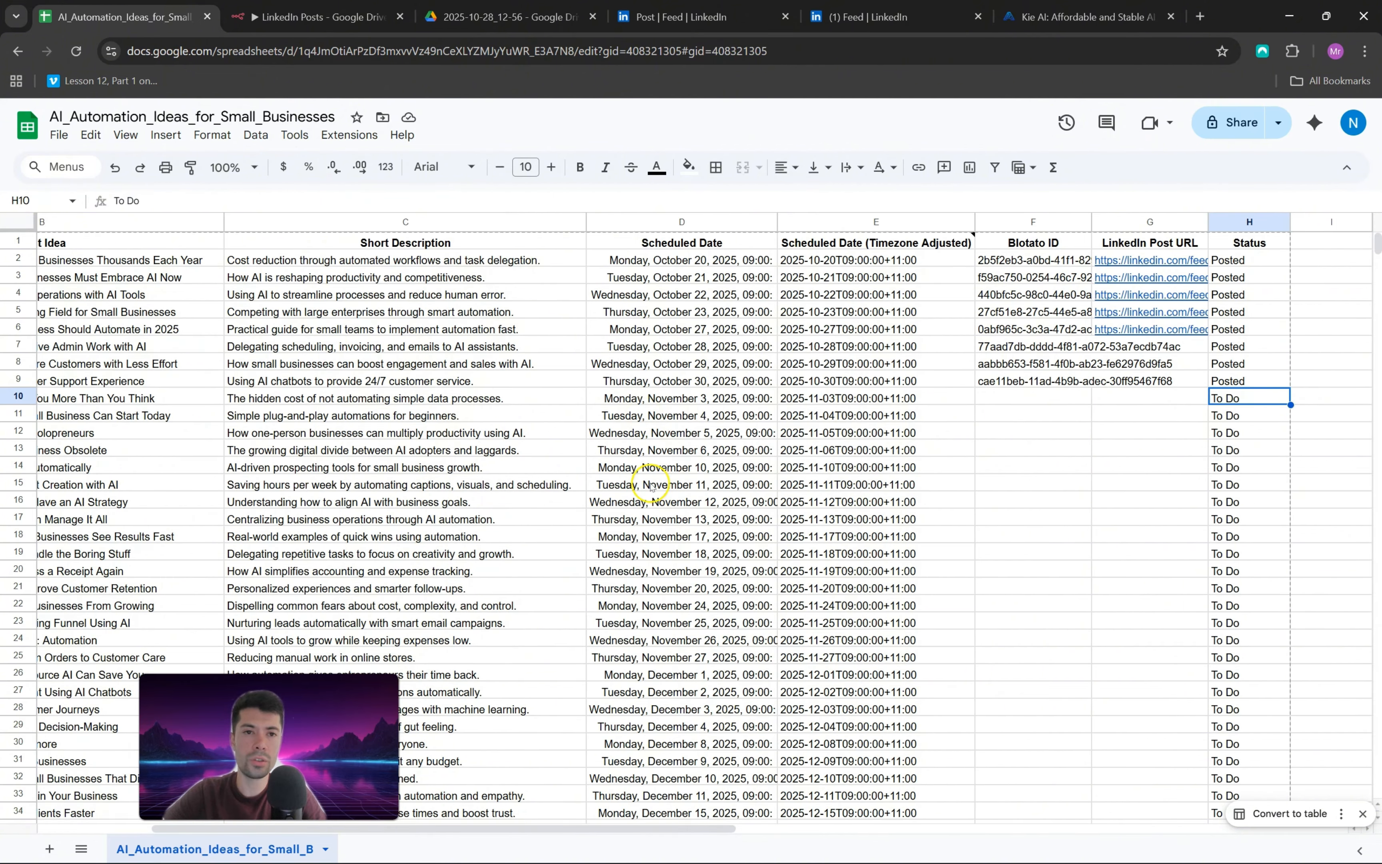
Step: Execute the Update row in sheet node, check the AI-009 status in the Google Sheet, and return to the workflow canvas
{"action": "left_click", "coordinate": [320, 16]}
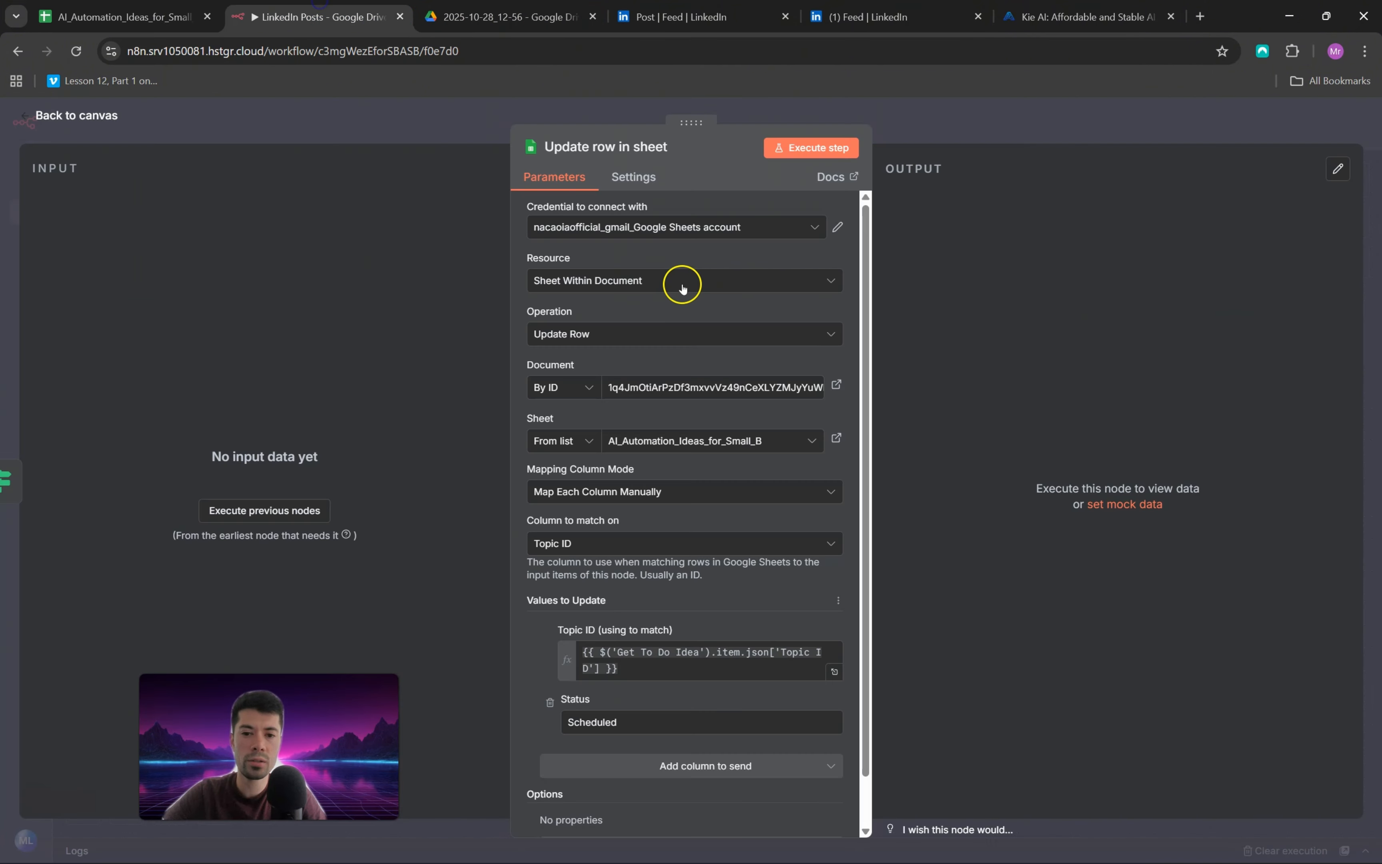
{"action": "left_click", "coordinate": [830, 148]}
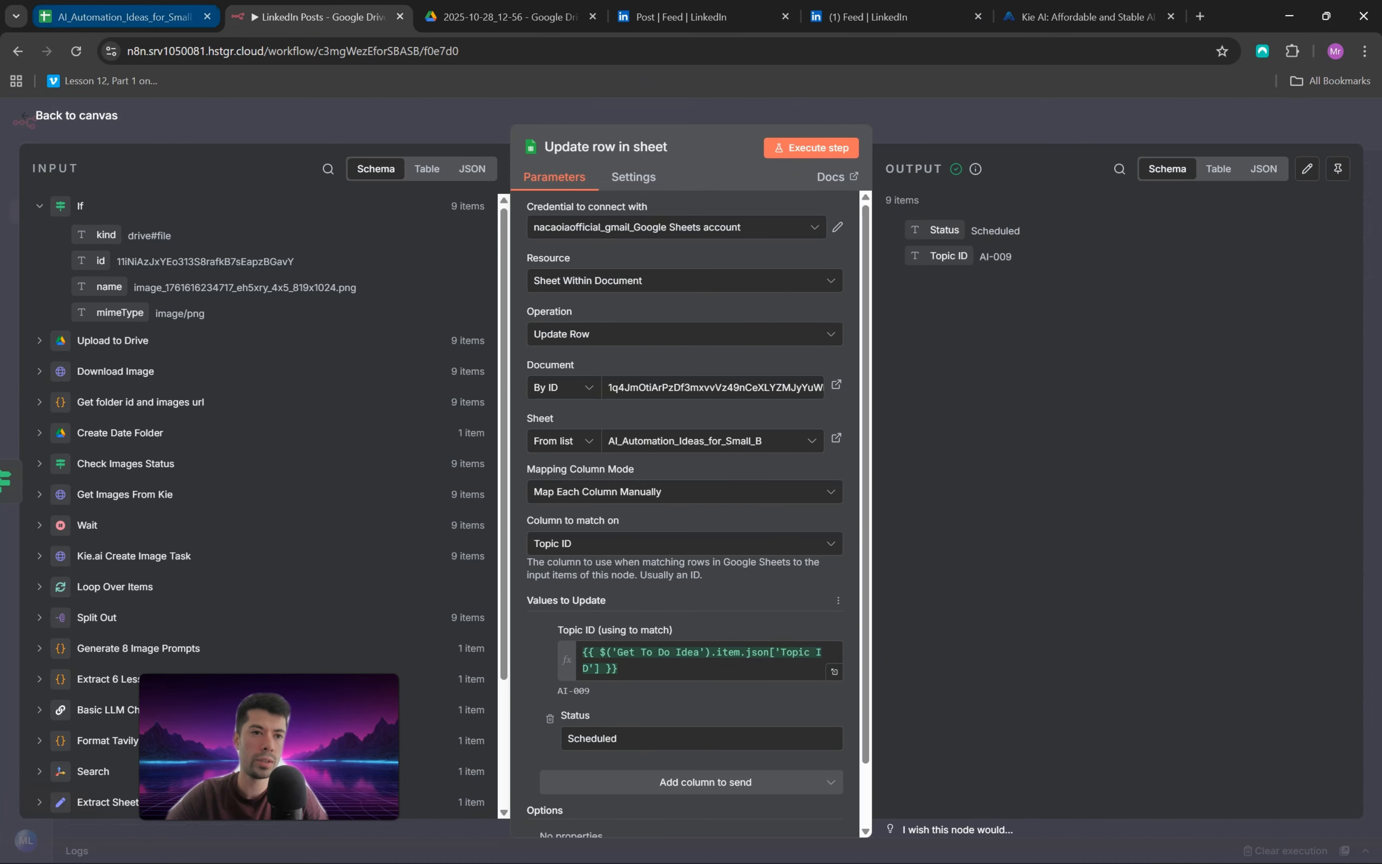
{"action": "left_click", "coordinate": [126, 16]}
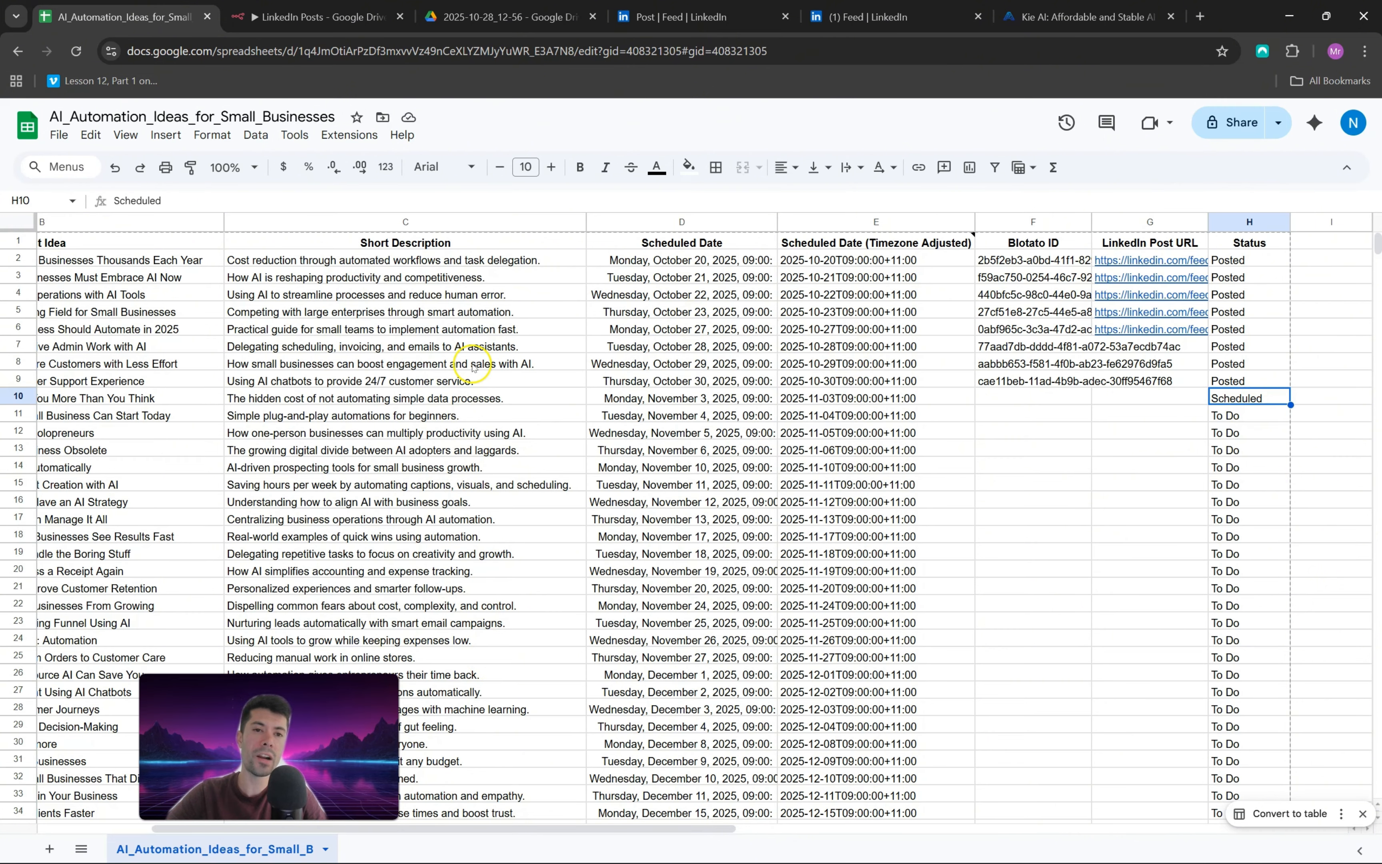
{"action": "left_click", "coordinate": [320, 16]}
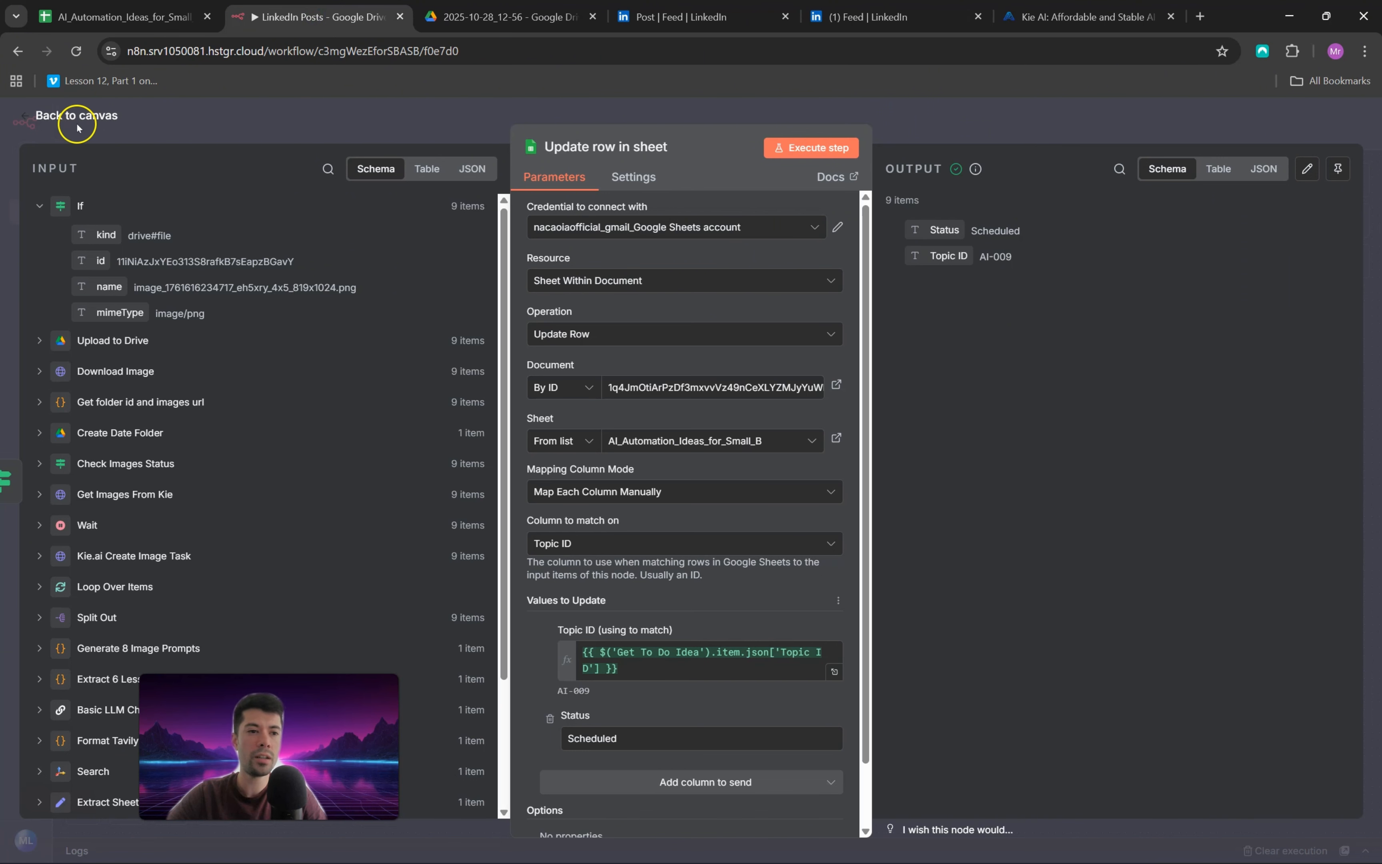
{"action": "left_click", "coordinate": [36, 114]}
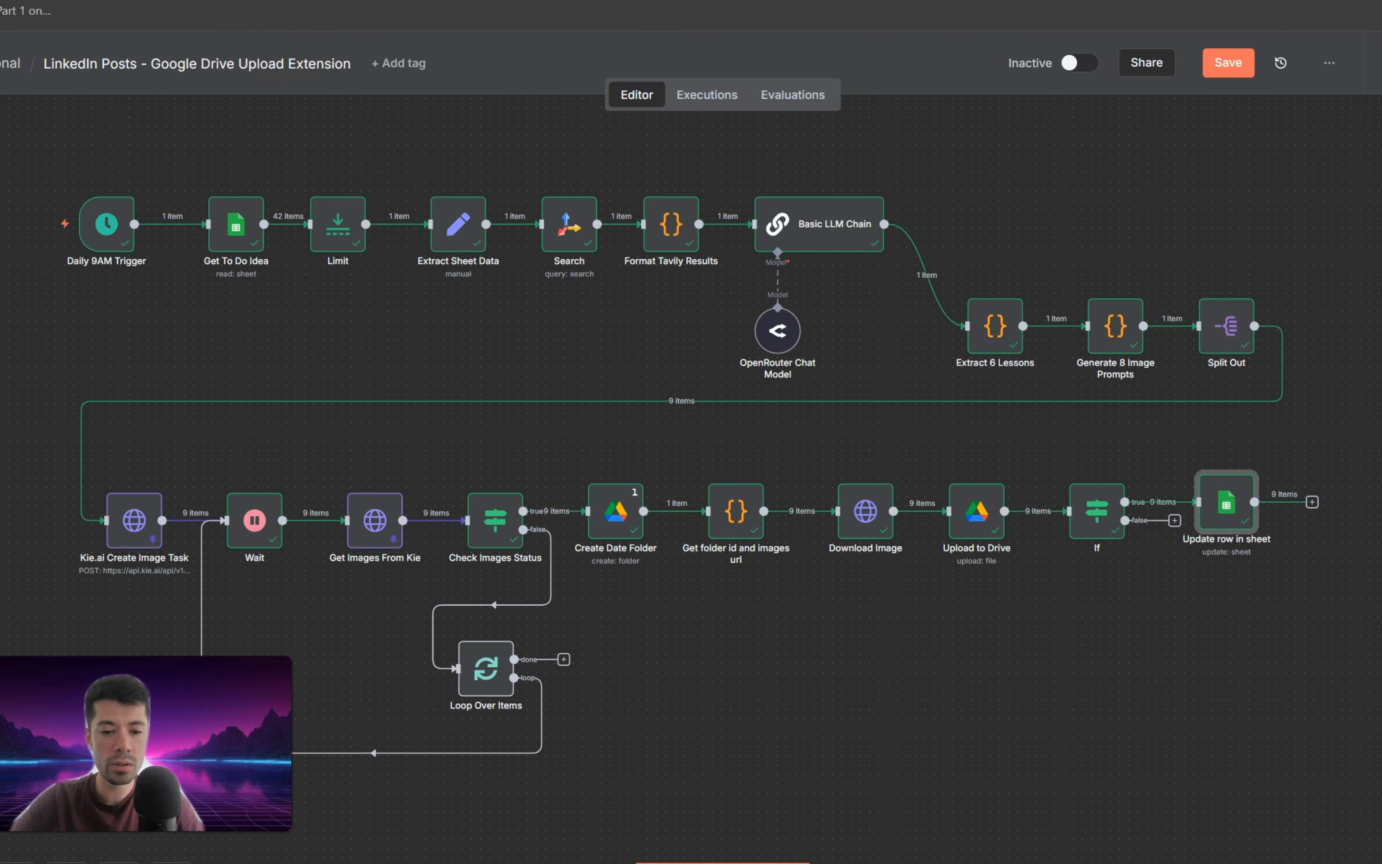
Step: Switch to the Canva design and set the FOLLOW FOR MORE image as the page background
{"action": "mouse_move", "coordinate": [695, 863]}
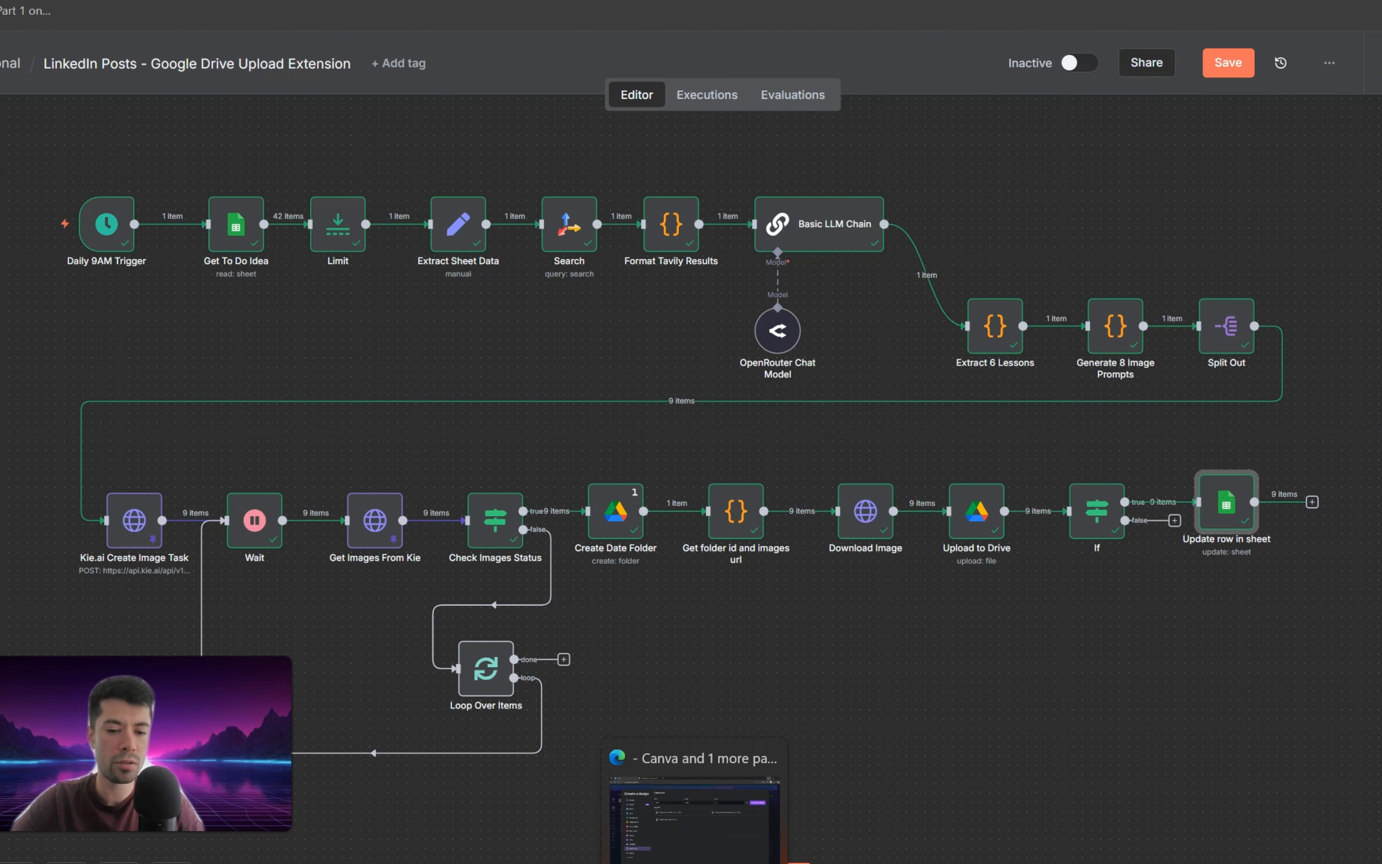
{"action": "left_click", "coordinate": [694, 820]}
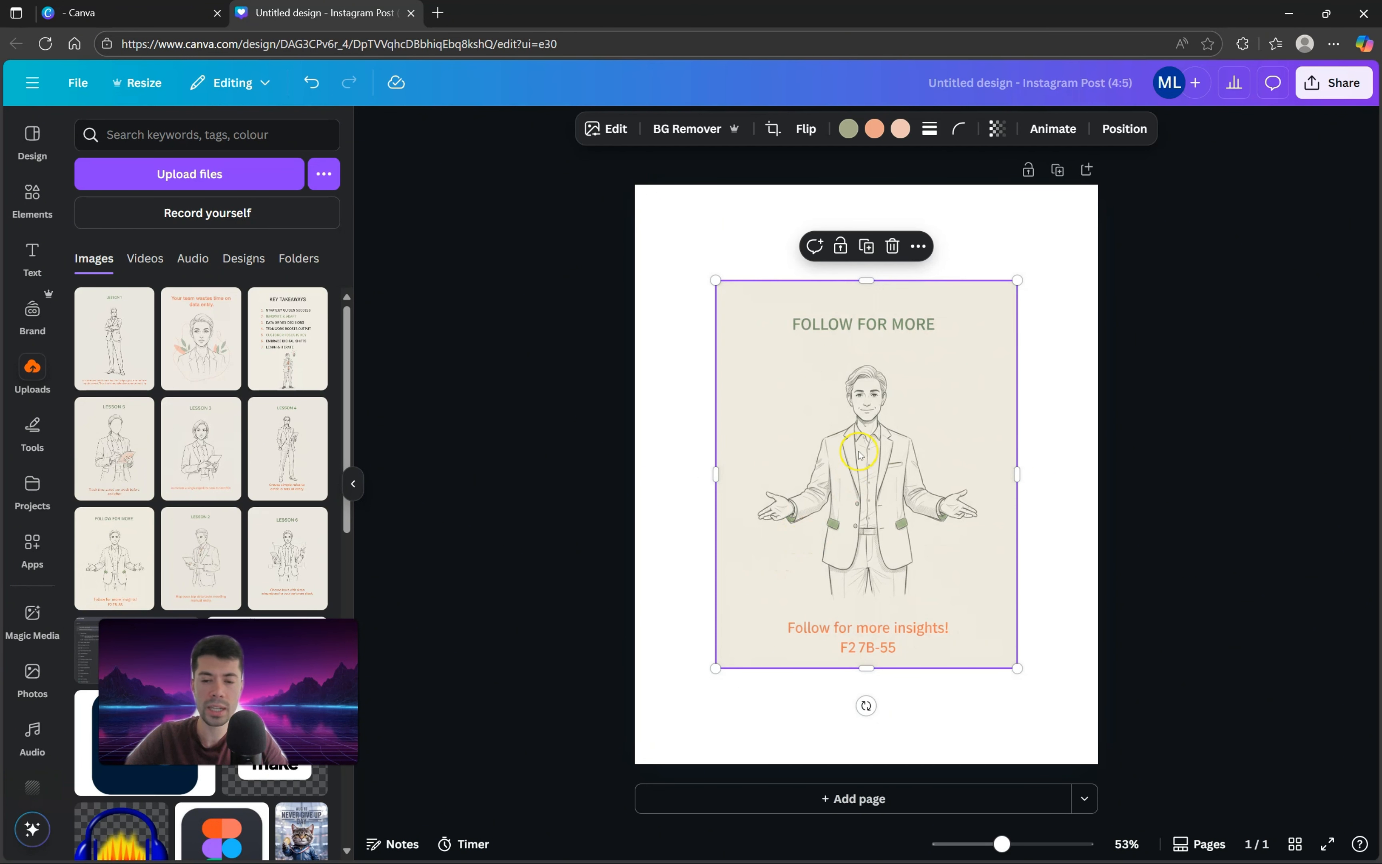
{"action": "right_click", "coordinate": [910, 408]}
{"action": "left_click", "coordinate": [980, 760]}
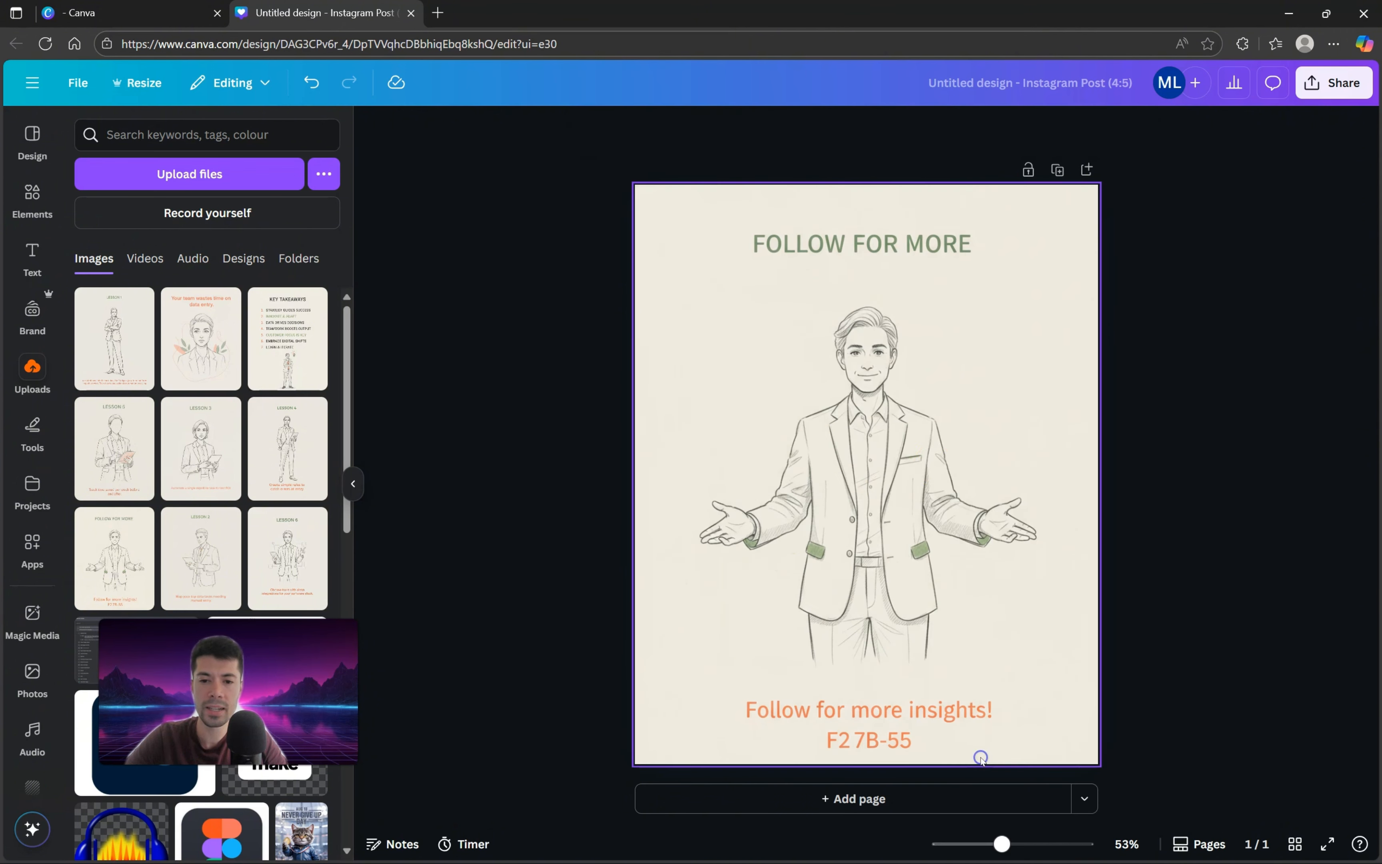
Step: Open the background image for editing and erase the "F2 7B-55" text with Magic Eraser
{"action": "left_click", "coordinate": [792, 541]}
{"action": "left_click", "coordinate": [651, 128]}
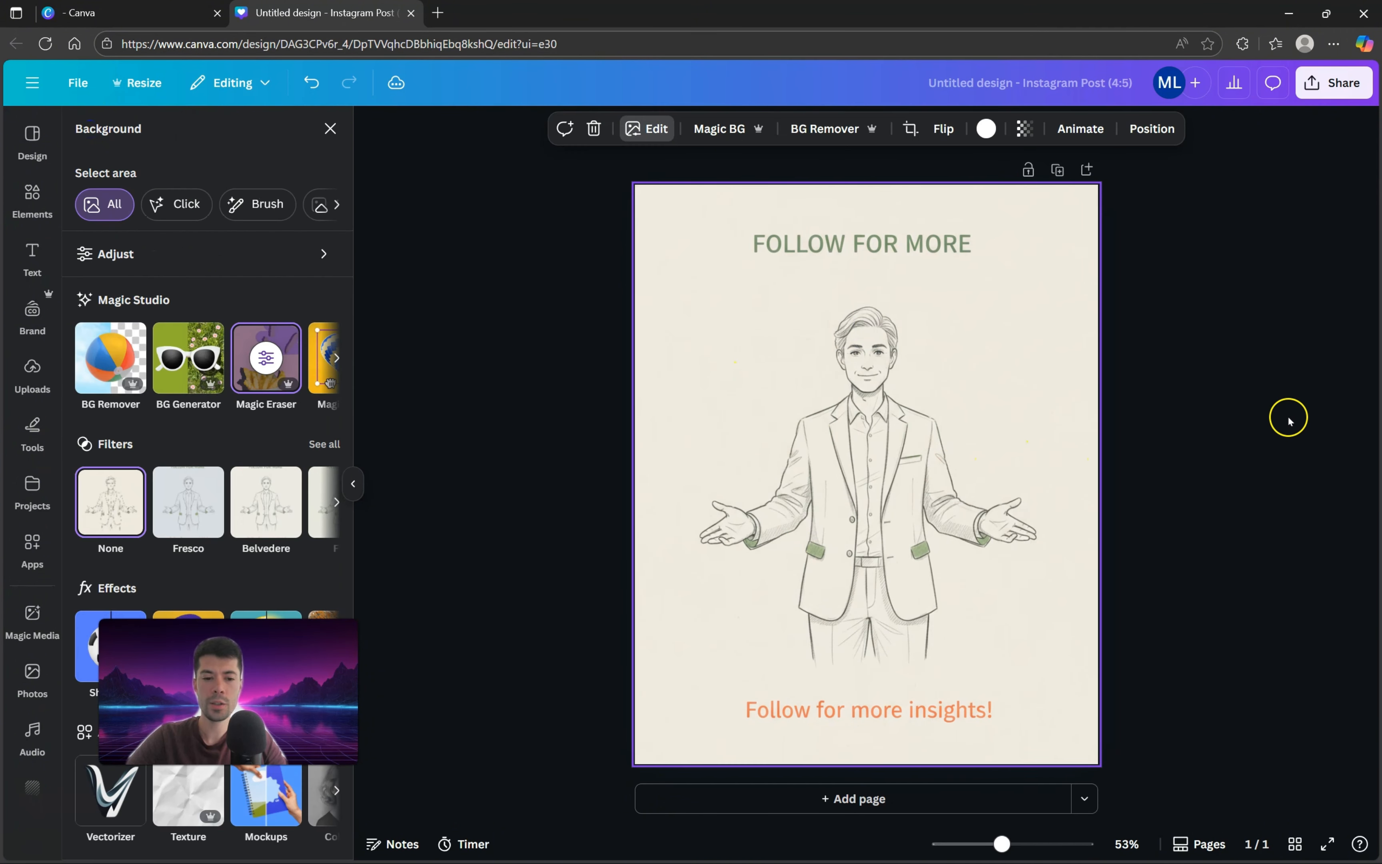